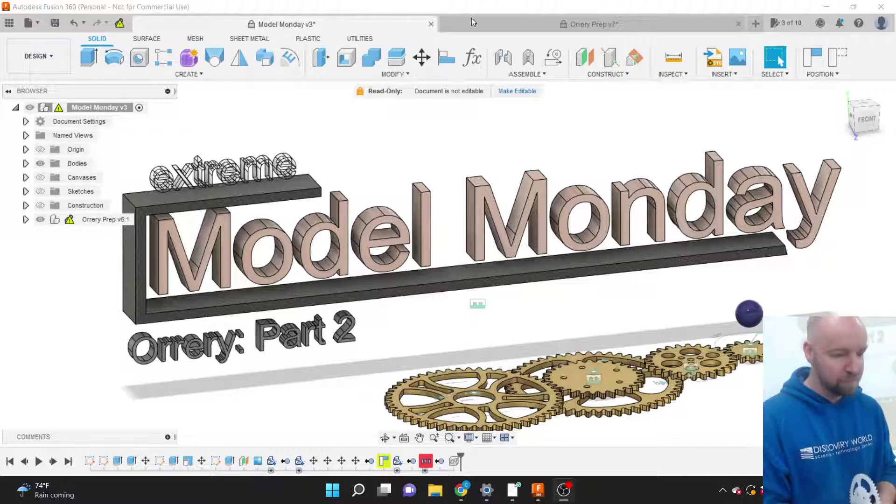
Switch to the Orrery Prep v7 design and orbit to a raised right-side view of the gears.
{"action": "left_click", "coordinate": [499, 26]}
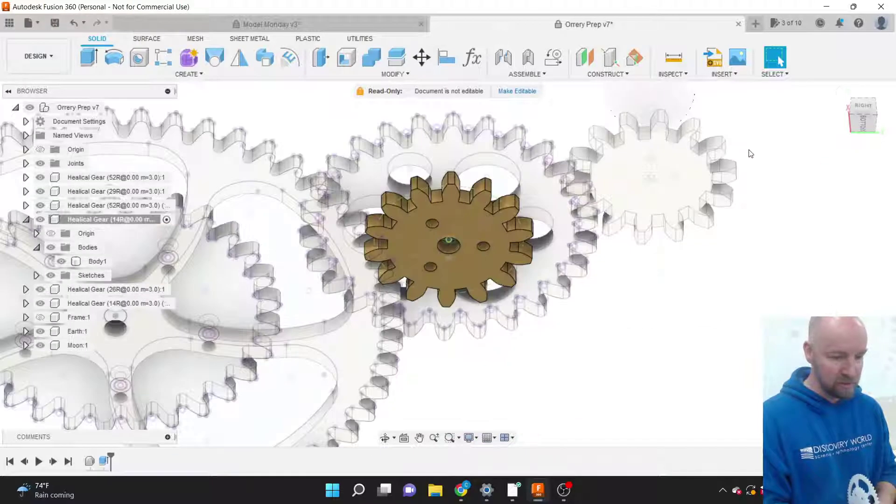
{"action": "left_click", "coordinate": [854, 118]}
{"action": "middle_click_drag", "start_coordinate": [732, 161], "coordinate": [766, 197], "text": "shift"}
{"action": "scroll", "coordinate": [766, 197], "scroll_direction": "down", "scroll_amount": 5}
{"action": "scroll", "coordinate": [766, 197], "scroll_direction": "down", "scroll_amount": 3}
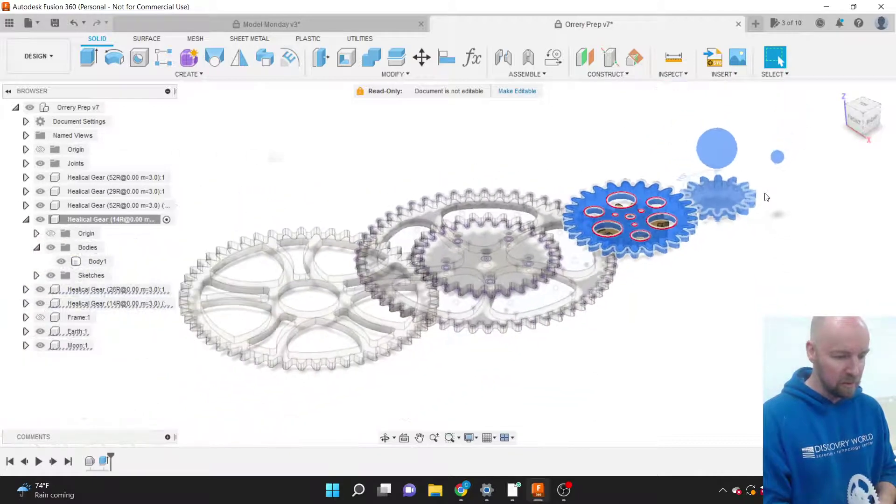
{"action": "left_click", "coordinate": [518, 167]}
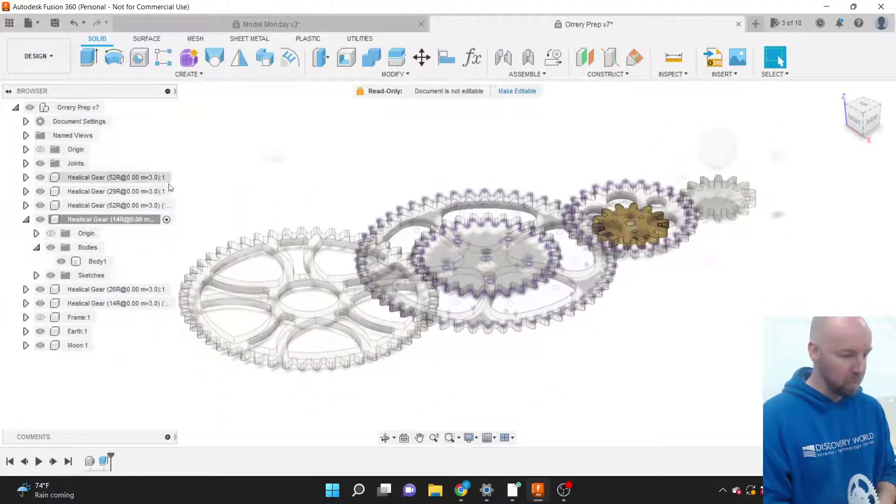
Collapse the Healical Gear (14R) component and activate the top-level Orrery Prep v7 assembly.
{"action": "left_click", "coordinate": [26, 220]}
{"action": "left_click_drag", "start_coordinate": [60, 220], "coordinate": [105, 223]}
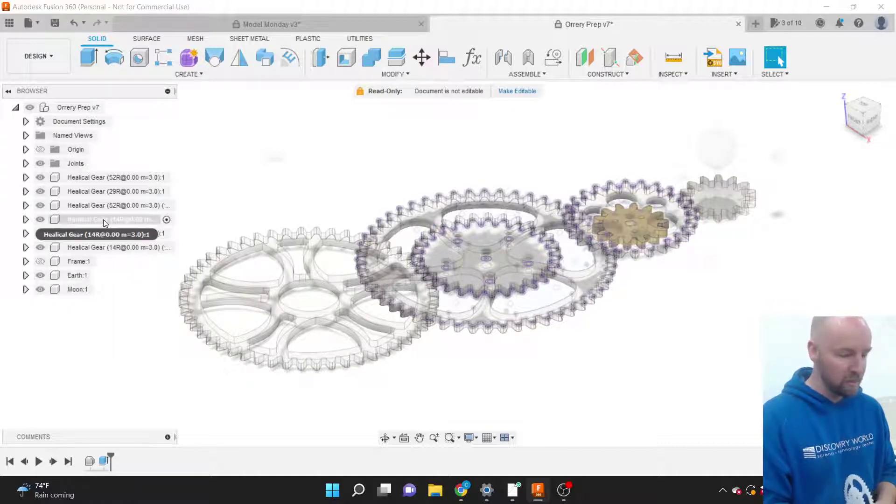
{"action": "right_click", "coordinate": [104, 219]}
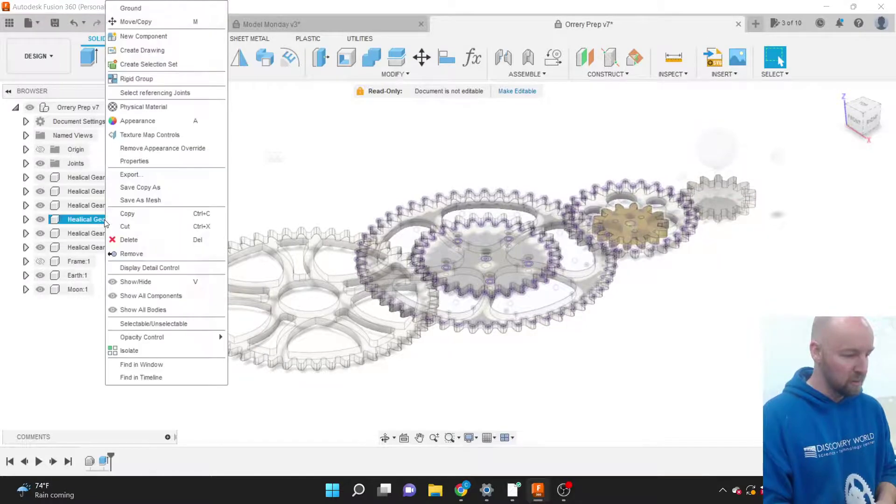
{"action": "left_click", "coordinate": [311, 155]}
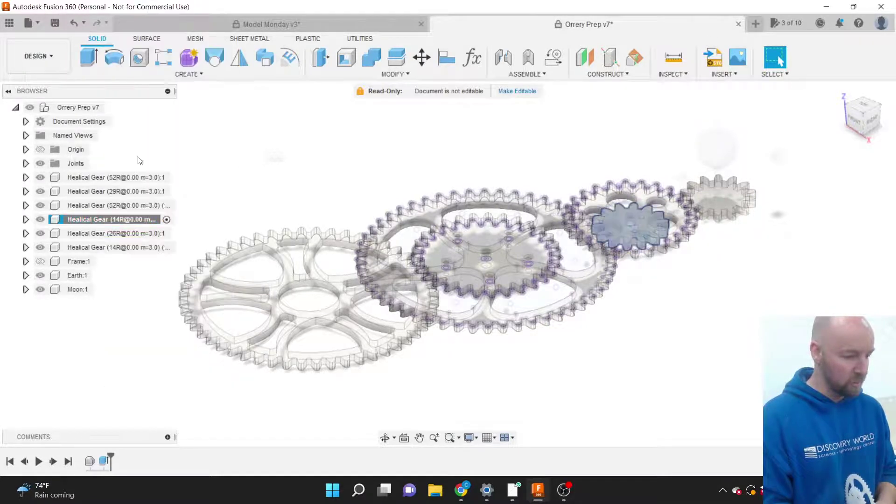
{"action": "left_click", "coordinate": [113, 108]}
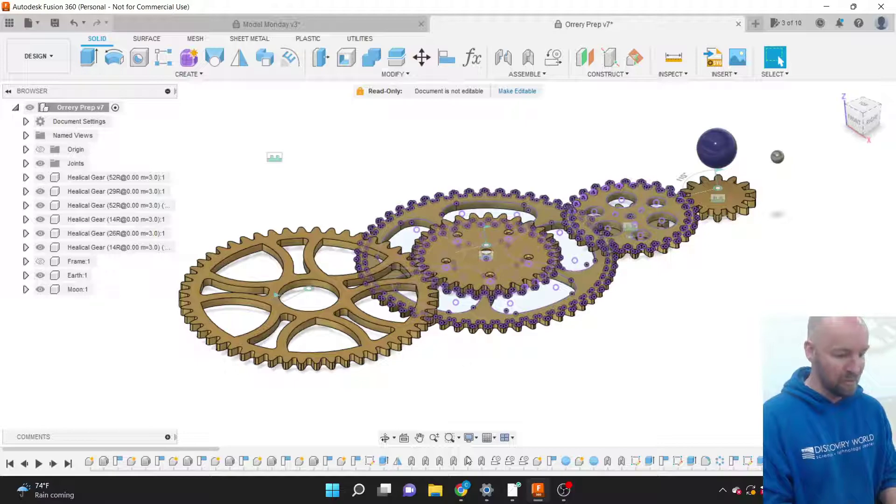
{"action": "mouse_move", "coordinate": [462, 489]}
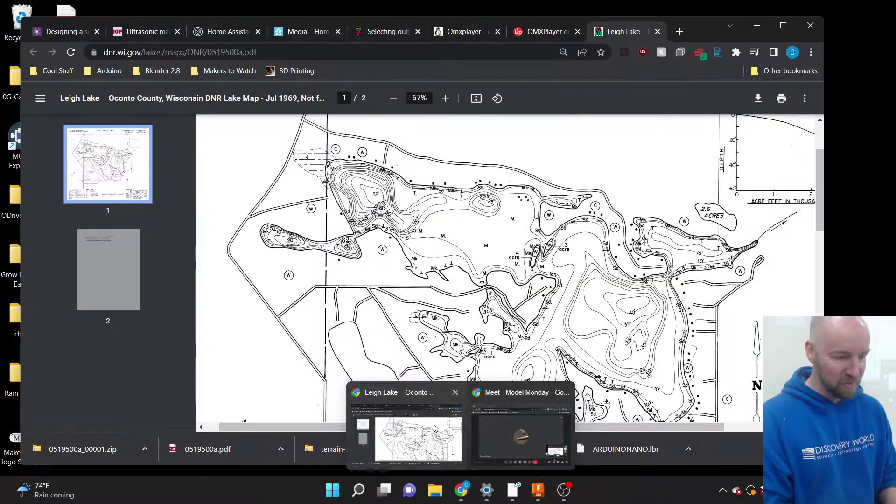
In a new Chrome tab, search Google for 'flat earth model'.
{"action": "left_click", "coordinate": [433, 428]}
{"action": "left_click", "coordinate": [679, 31]}
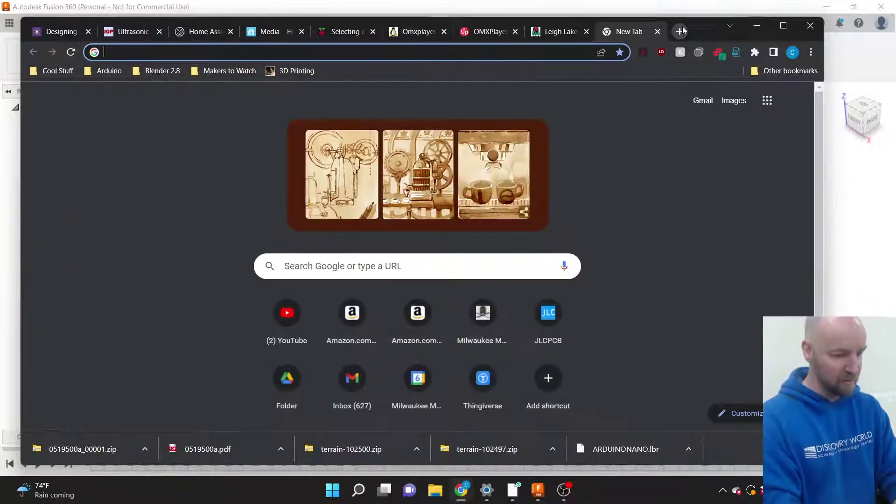
{"action": "type", "text": "flat "}
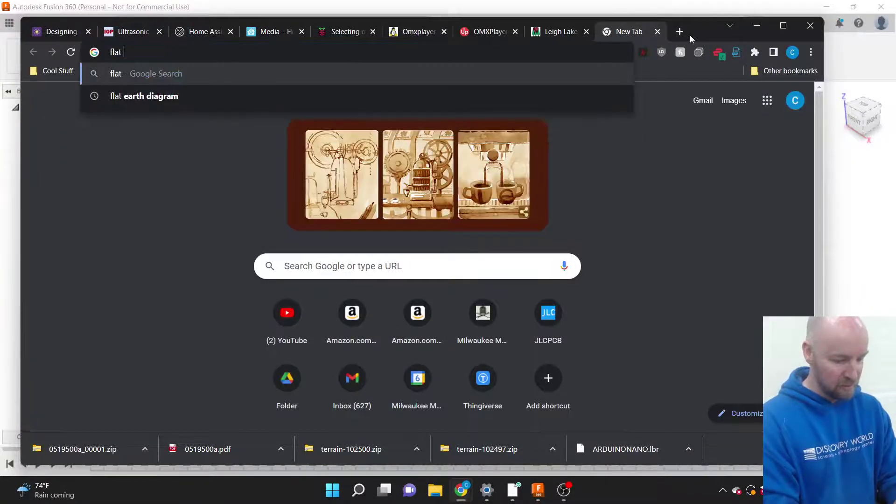
{"action": "type", "text": "earth mode"}
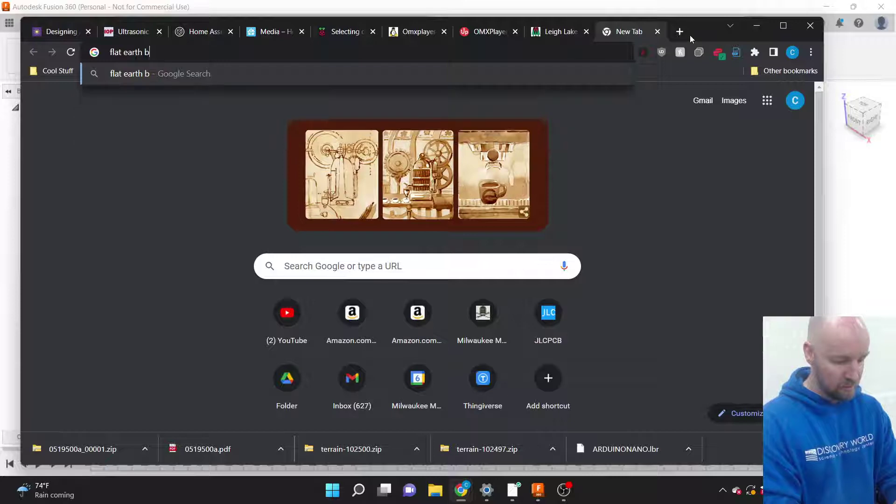
{"action": "type", "text": "l"}
{"action": "key", "text": "Return"}
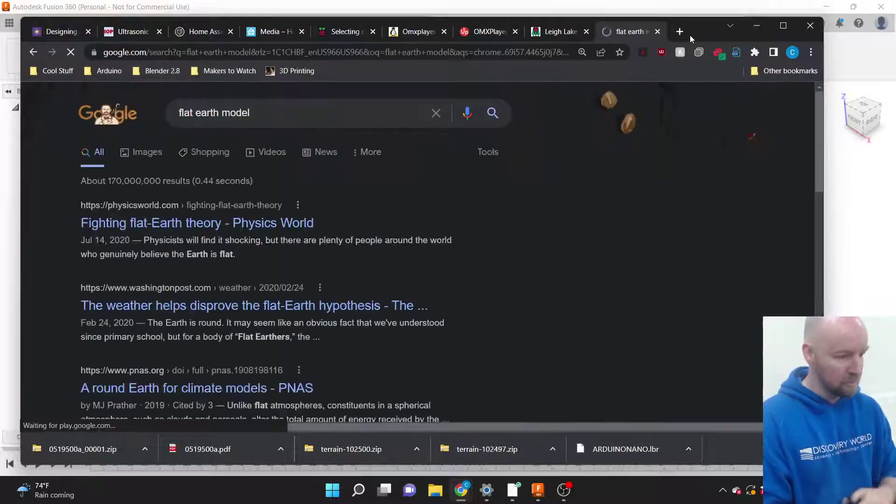
In the image results, open the Live Science flat-earth article in a new tab.
{"action": "left_click", "coordinate": [145, 151]}
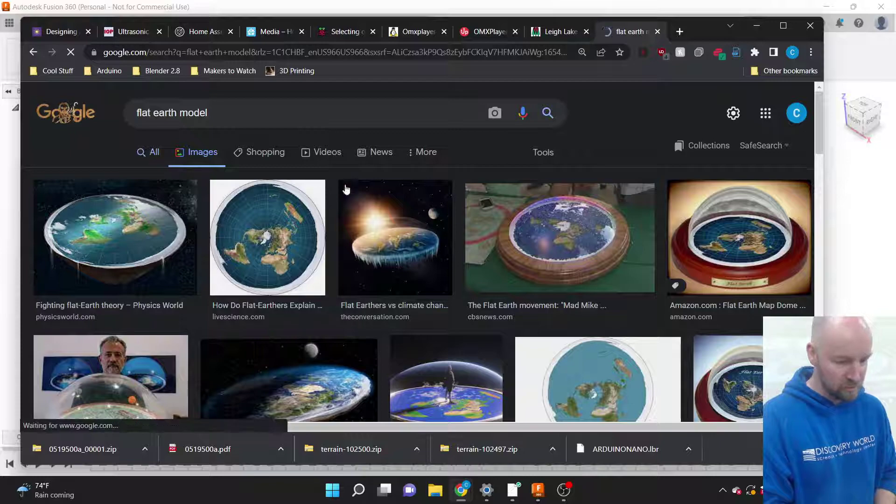
{"action": "scroll", "coordinate": [402, 214], "scroll_direction": "down", "scroll_amount": 1}
{"action": "scroll", "coordinate": [402, 212], "scroll_direction": "down", "scroll_amount": 2}
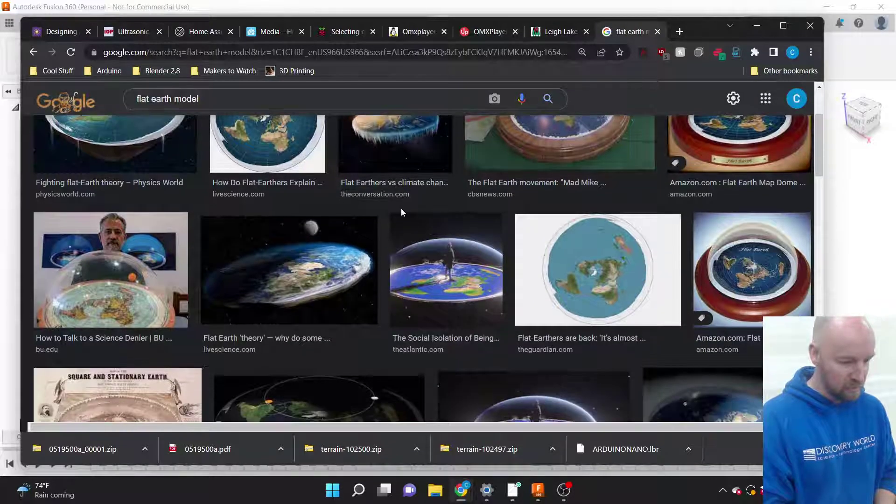
{"action": "left_click", "coordinate": [298, 276]}
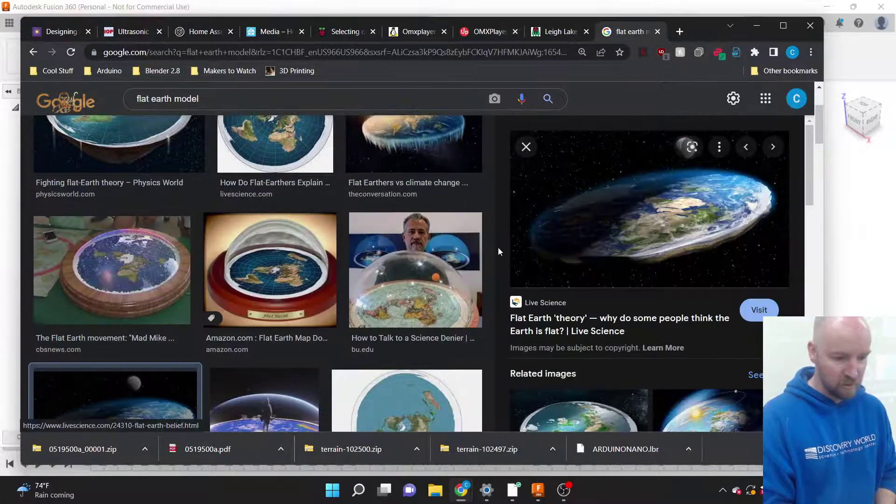
{"action": "left_click", "coordinate": [662, 240]}
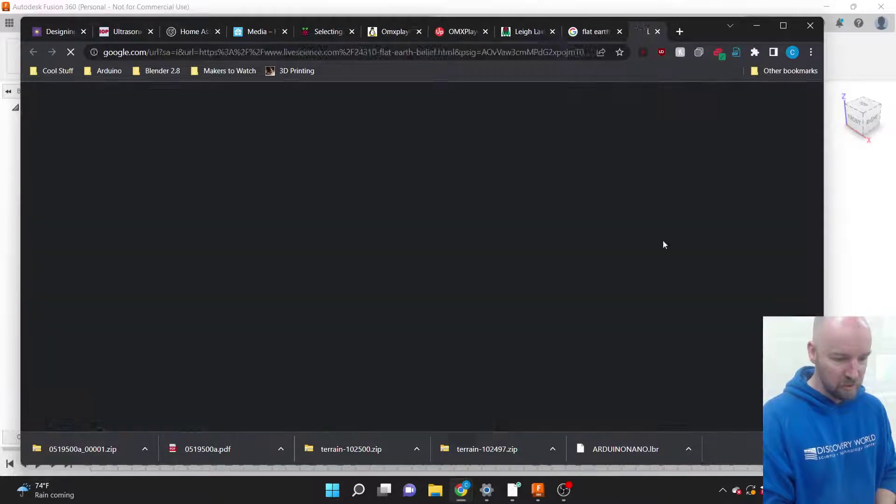
Scroll through the Live Science flat-earth article, then close it.
{"action": "scroll", "coordinate": [466, 284], "scroll_direction": "down", "scroll_amount": 5}
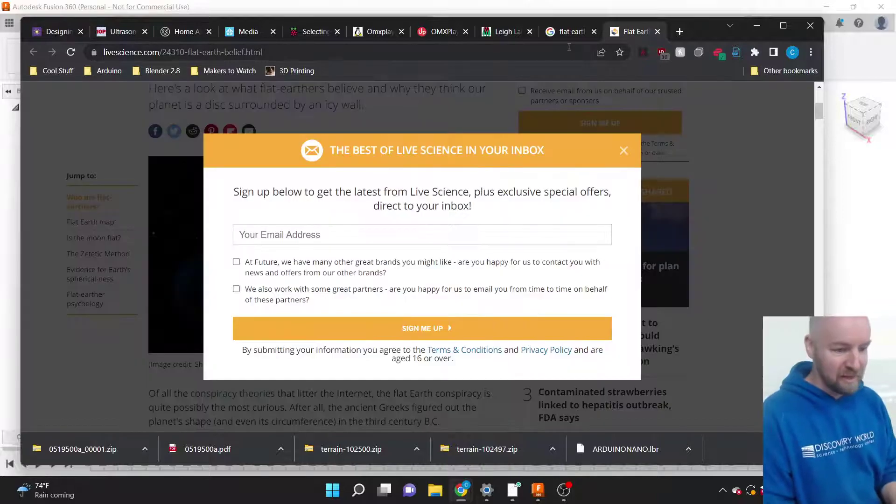
{"action": "left_click", "coordinate": [658, 31]}
Find the Kotaku flat earth simulator image and read its article in a new tab.
{"action": "scroll", "coordinate": [418, 217], "scroll_direction": "down", "scroll_amount": 10}
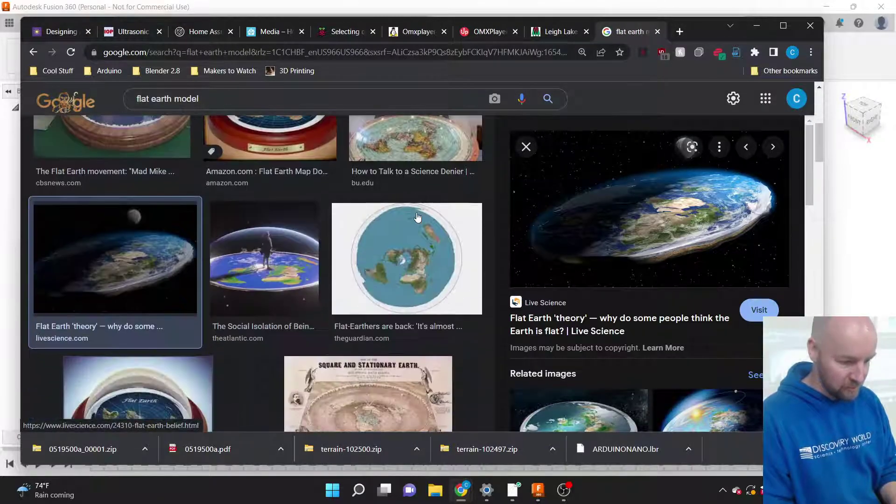
{"action": "scroll", "coordinate": [418, 216], "scroll_direction": "down", "scroll_amount": 4}
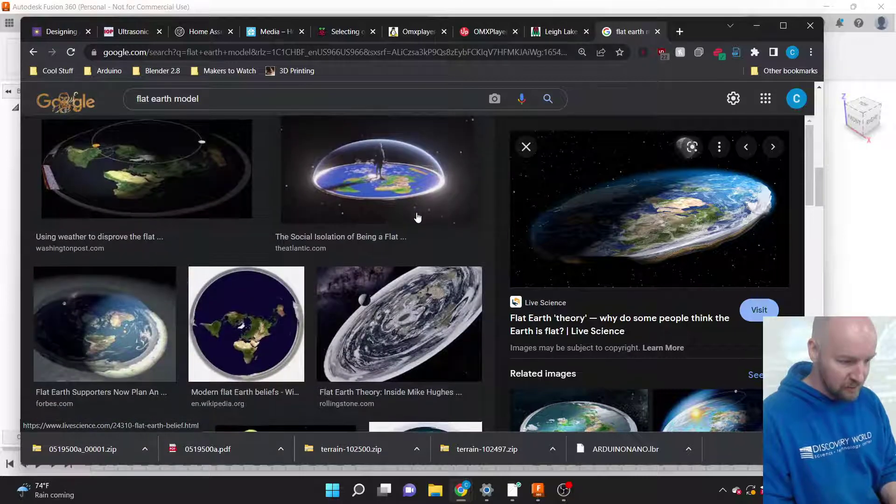
{"action": "scroll", "coordinate": [416, 216], "scroll_direction": "down", "scroll_amount": 2}
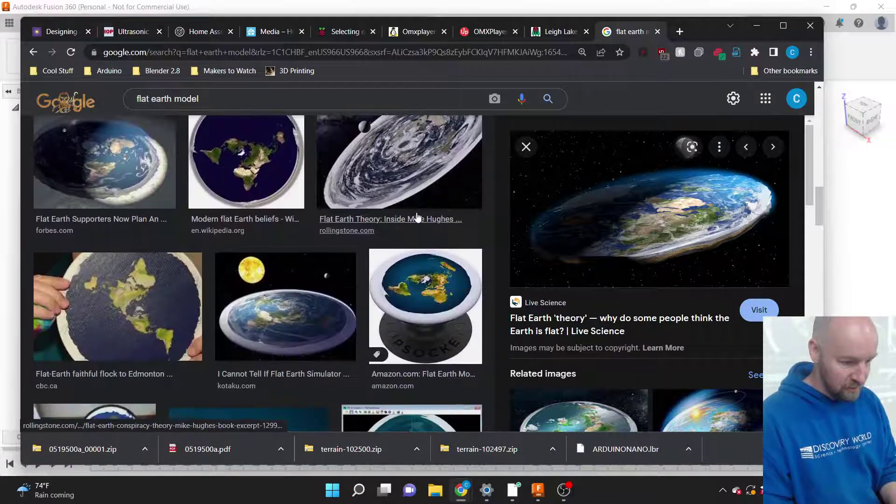
{"action": "left_click", "coordinate": [277, 305]}
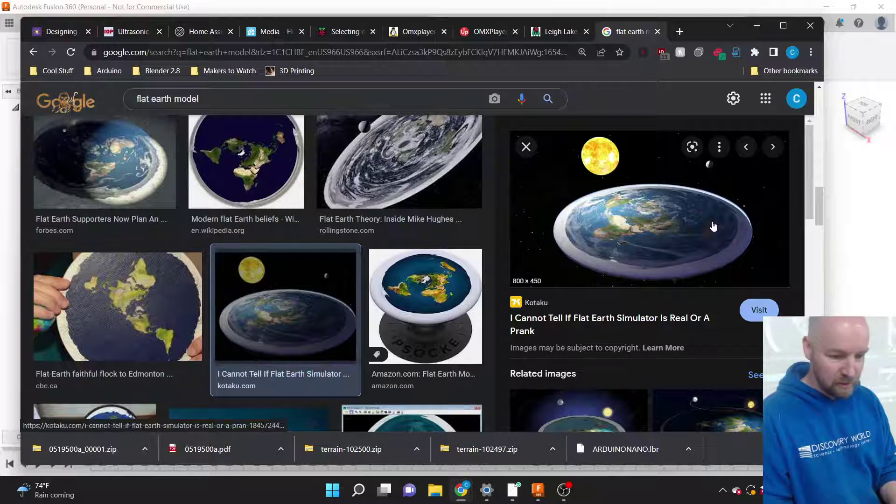
{"action": "left_click", "coordinate": [676, 215]}
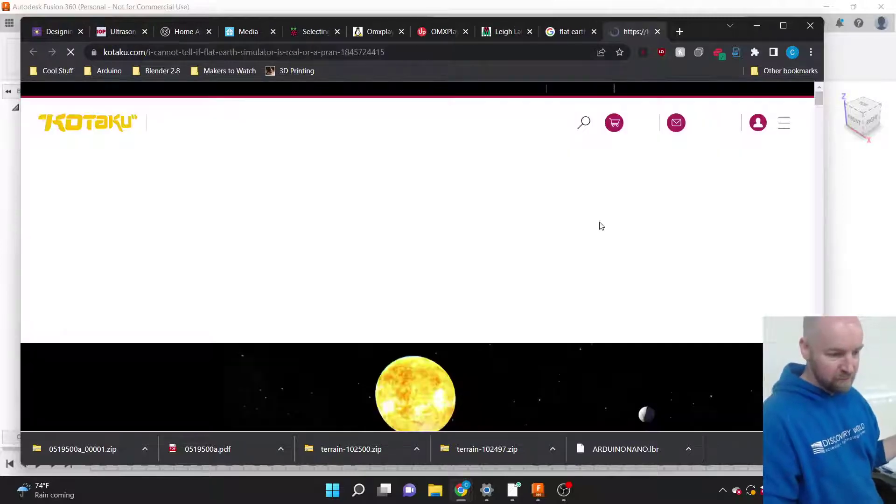
{"action": "scroll", "coordinate": [483, 257], "scroll_direction": "down", "scroll_amount": 5}
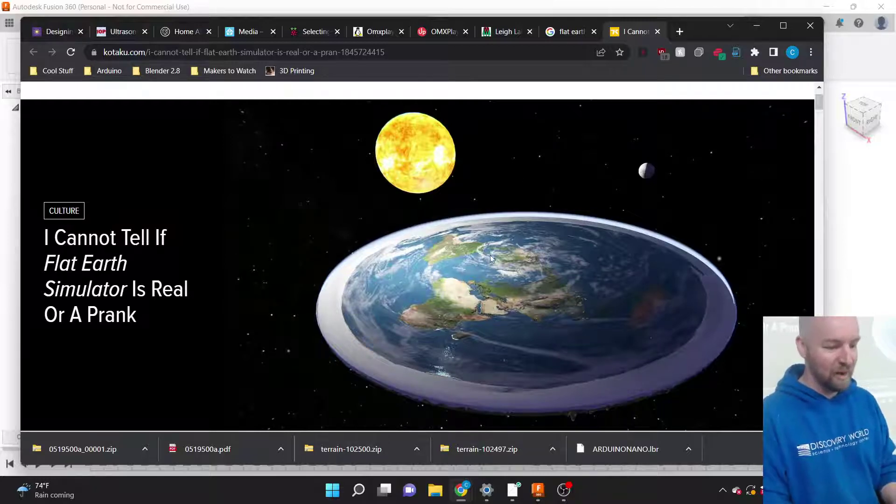
Close the Kotaku article and image search tabs, then minimize Chrome.
{"action": "left_click", "coordinate": [658, 32]}
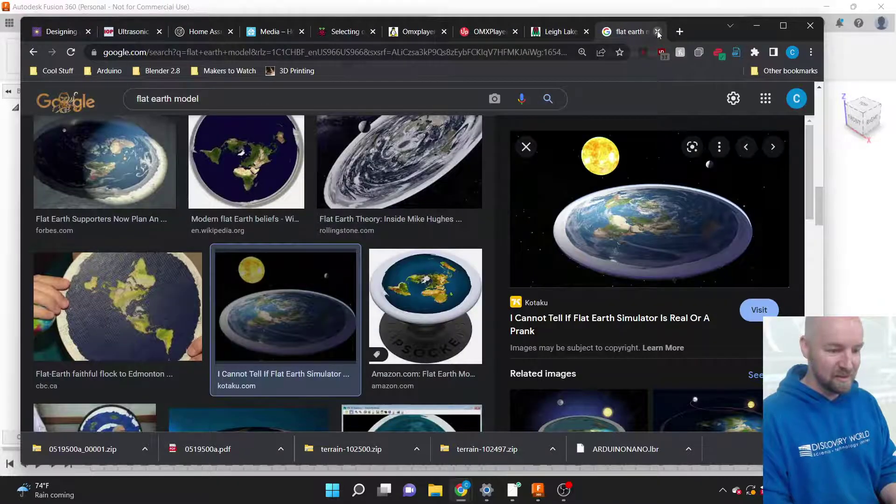
{"action": "left_click", "coordinate": [658, 32]}
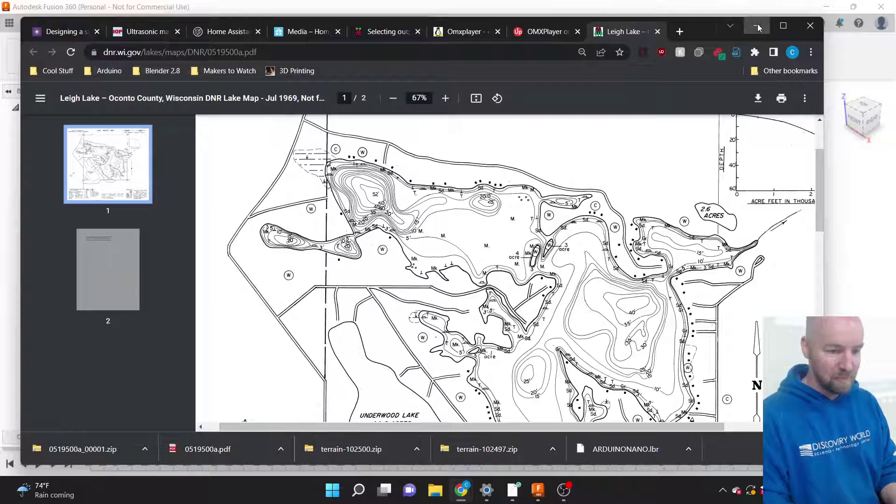
{"action": "left_click", "coordinate": [757, 26]}
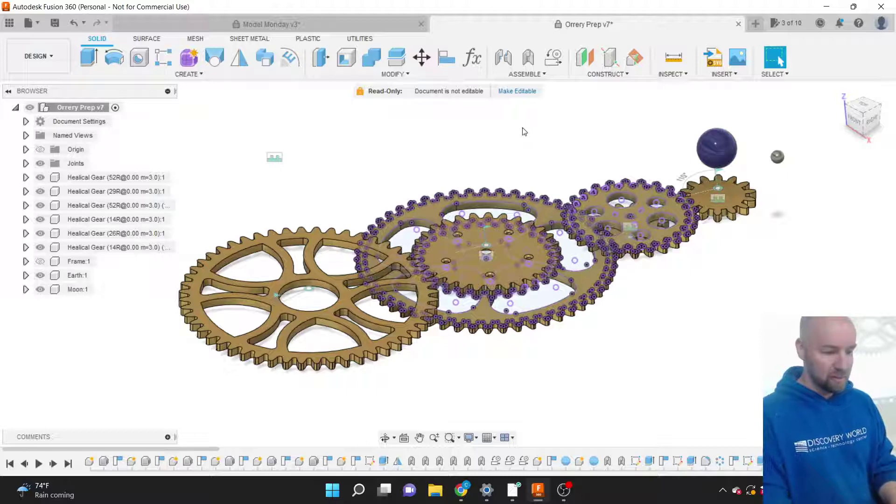
Rotate the front gear joint to 20.0 deg, show Frame:1, and open the Orrery project files.
{"action": "left_click", "coordinate": [278, 295]}
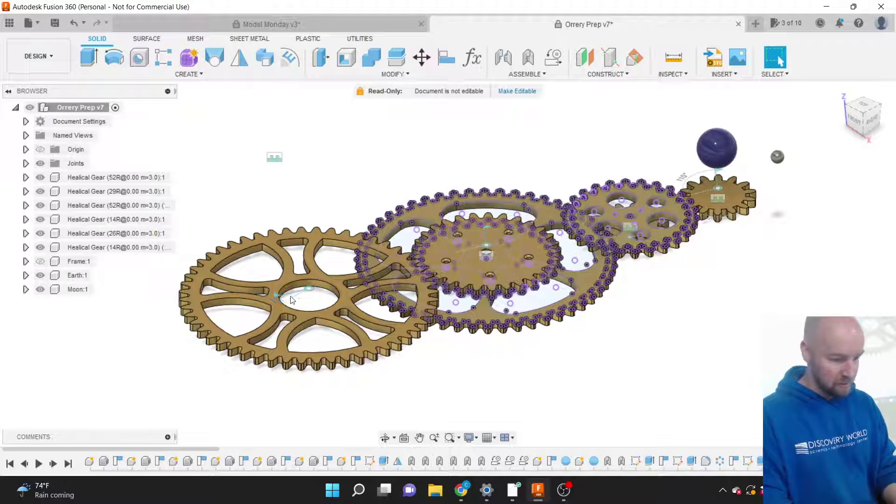
{"action": "double_click", "coordinate": [276, 298]}
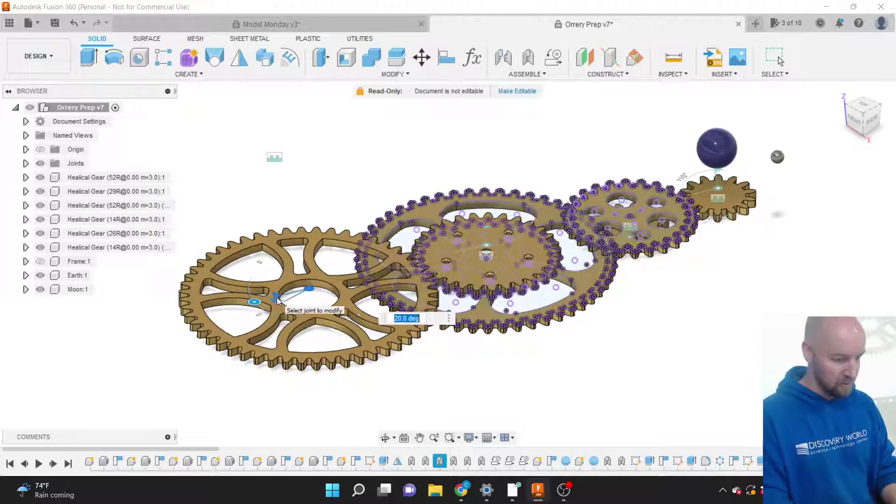
{"action": "left_click_drag", "start_coordinate": [261, 306], "coordinate": [279, 298]}
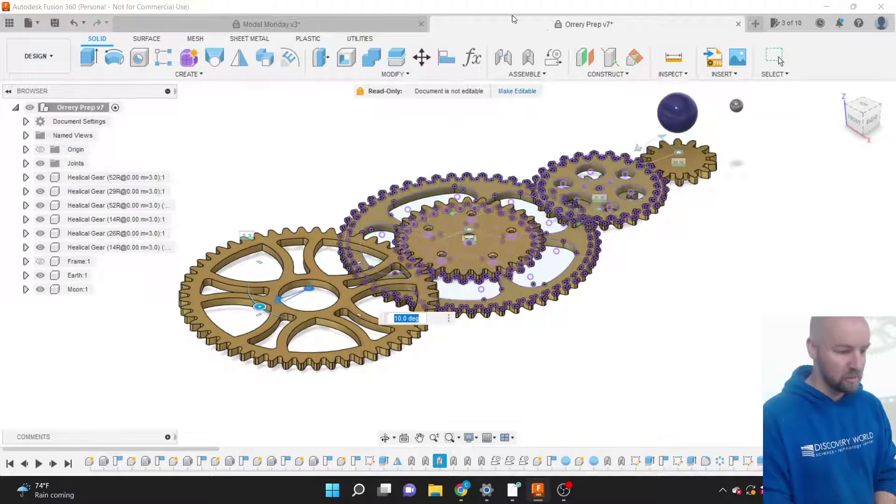
{"action": "left_click", "coordinate": [646, 294]}
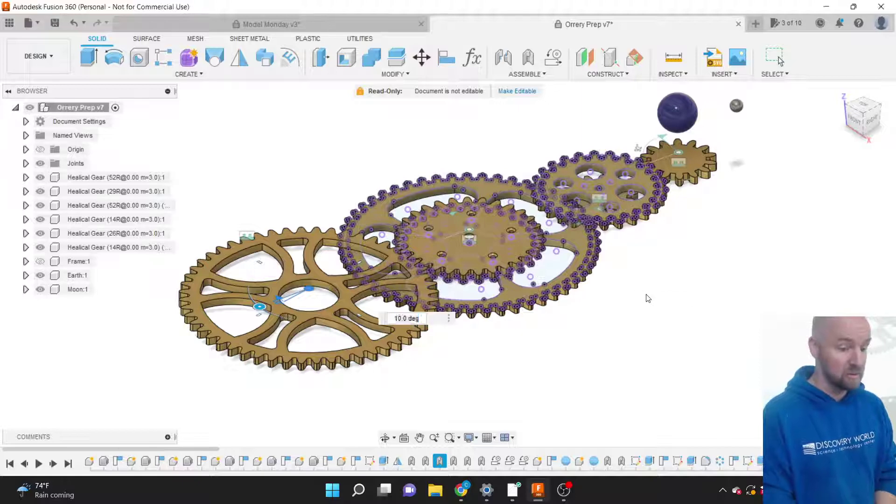
{"action": "left_click", "coordinate": [647, 297]}
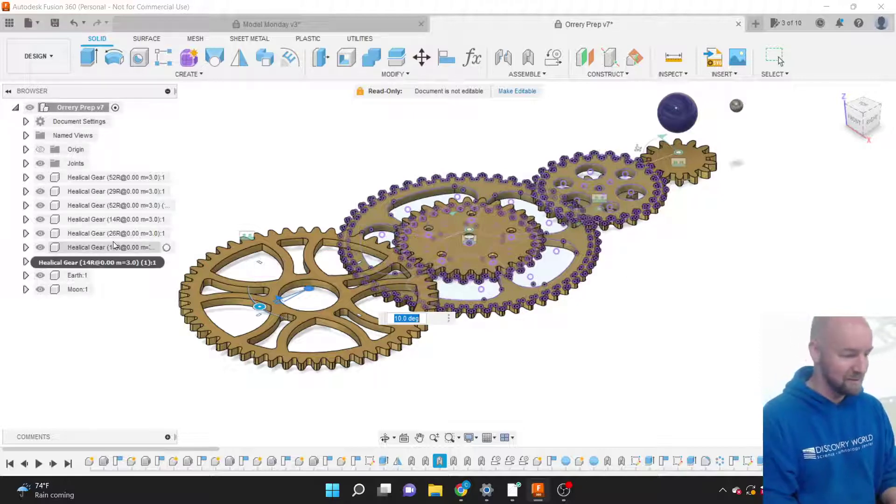
{"action": "left_click", "coordinate": [41, 261]}
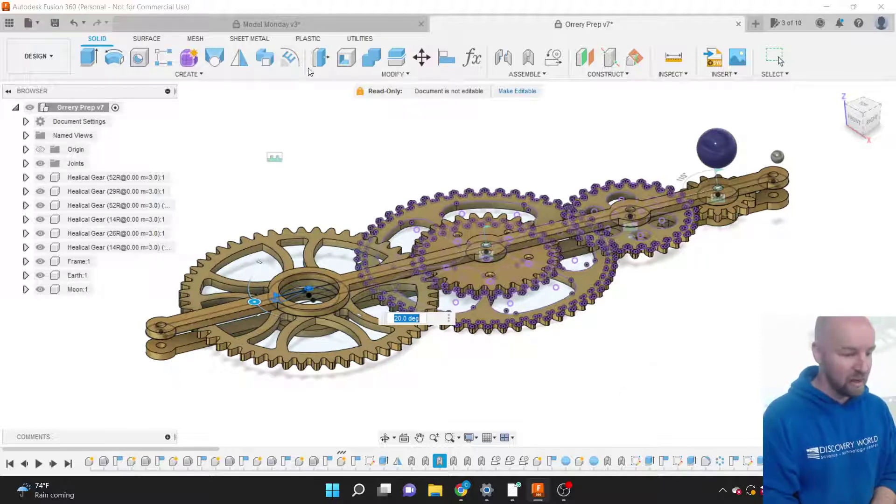
{"action": "left_click", "coordinate": [9, 24]}
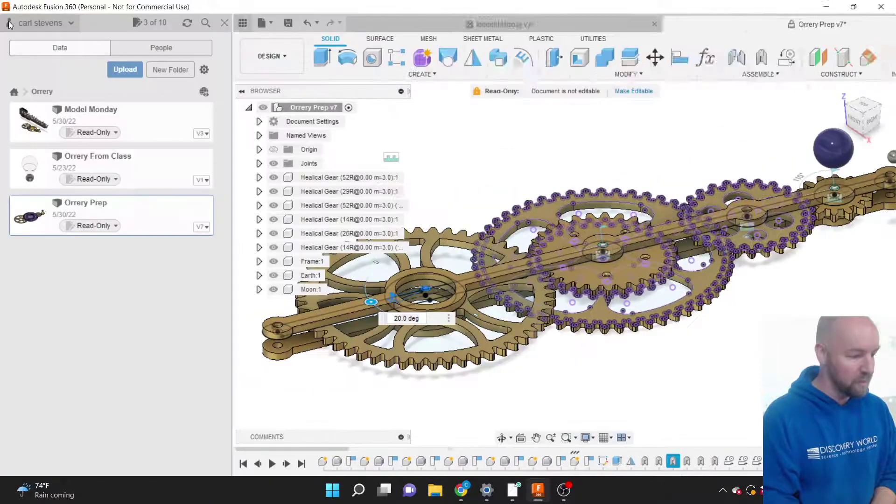
Open the Orrery From Class light bulb design and close the Data Panel.
{"action": "double_click", "coordinate": [137, 169]}
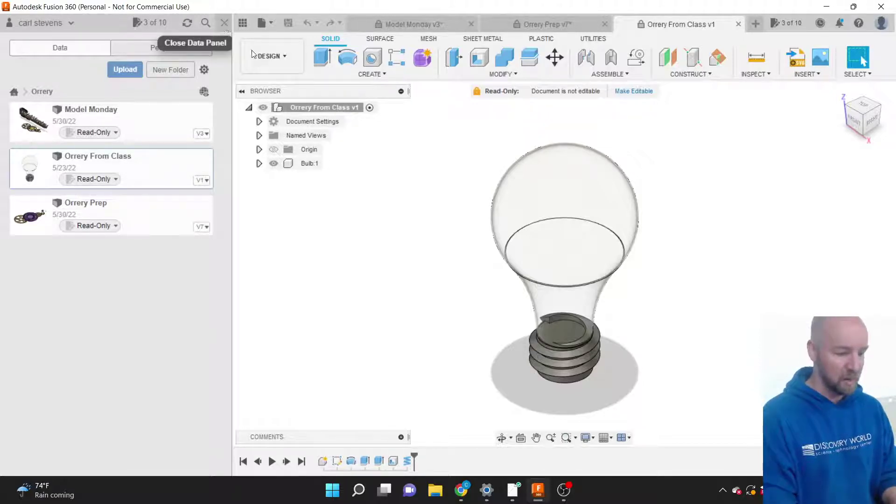
{"action": "left_click", "coordinate": [226, 26]}
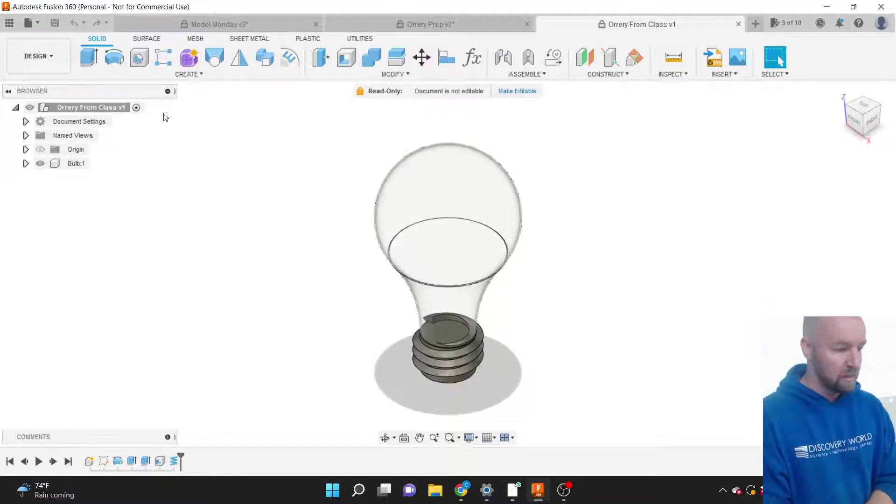
Look through the CREATE tools menu for a gear option.
{"action": "left_click", "coordinate": [195, 76]}
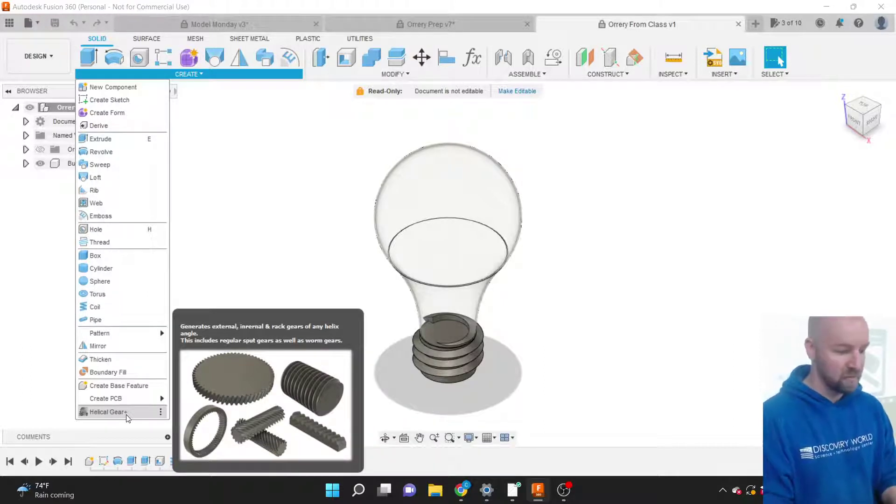
{"action": "left_click", "coordinate": [267, 210]}
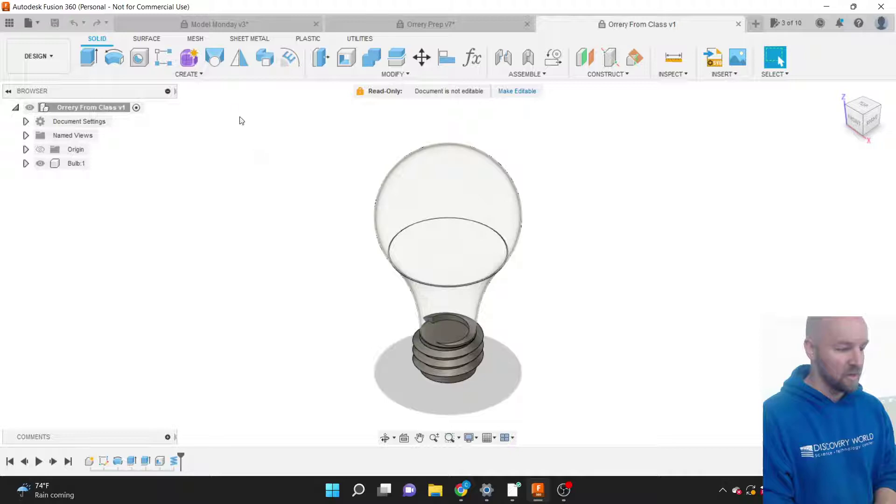
{"action": "left_click", "coordinate": [200, 74]}
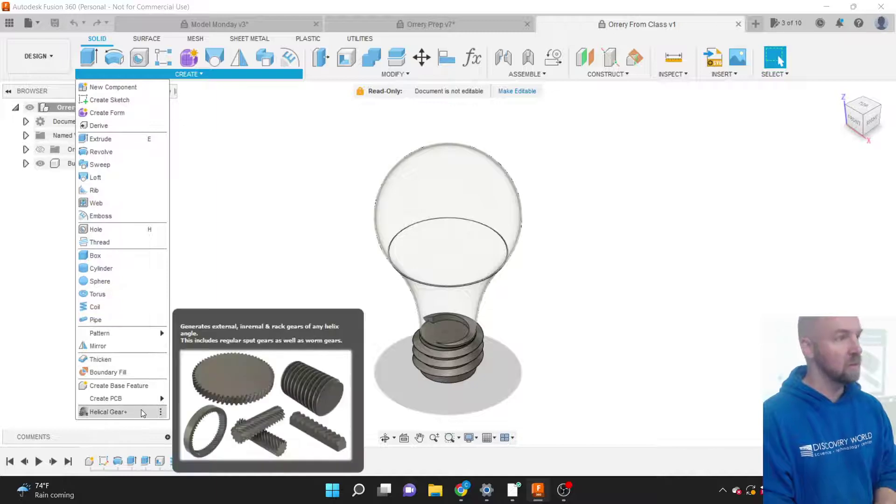
{"action": "mouse_move", "coordinate": [341, 63]}
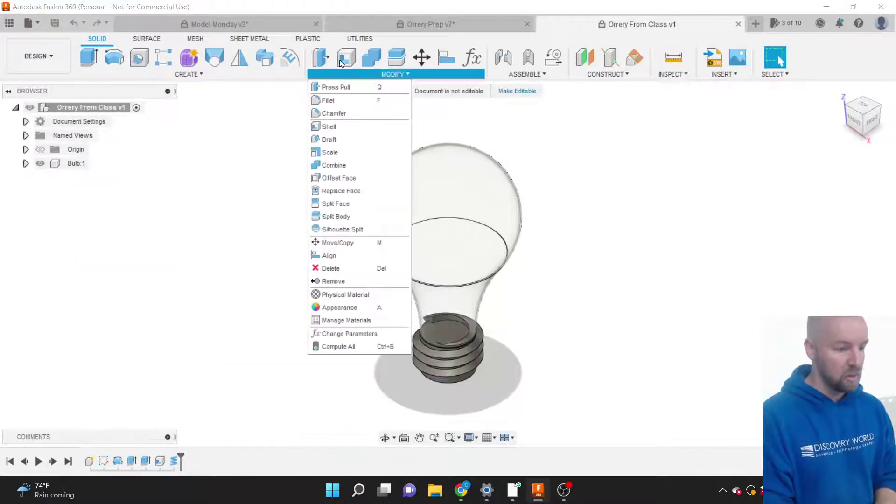
{"action": "left_click", "coordinate": [341, 10]}
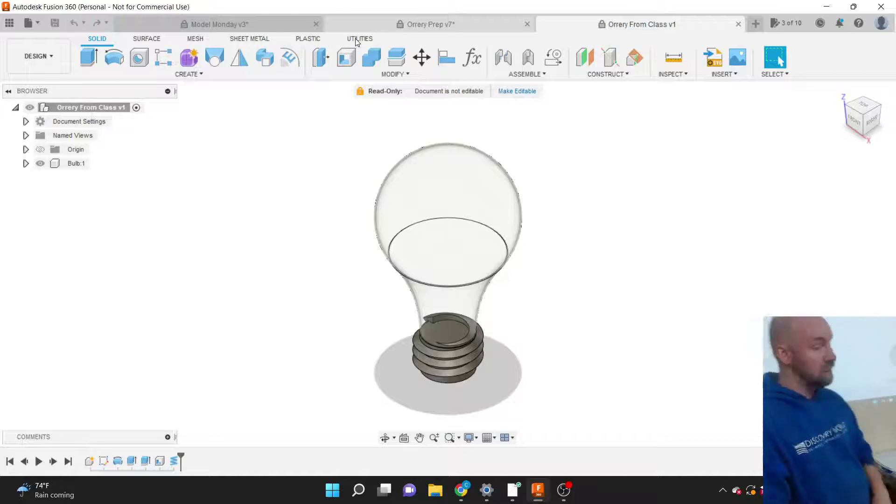
Open the Fusion 360 App Store from UTILITIES > ADD-INS.
{"action": "left_click", "coordinate": [358, 39]}
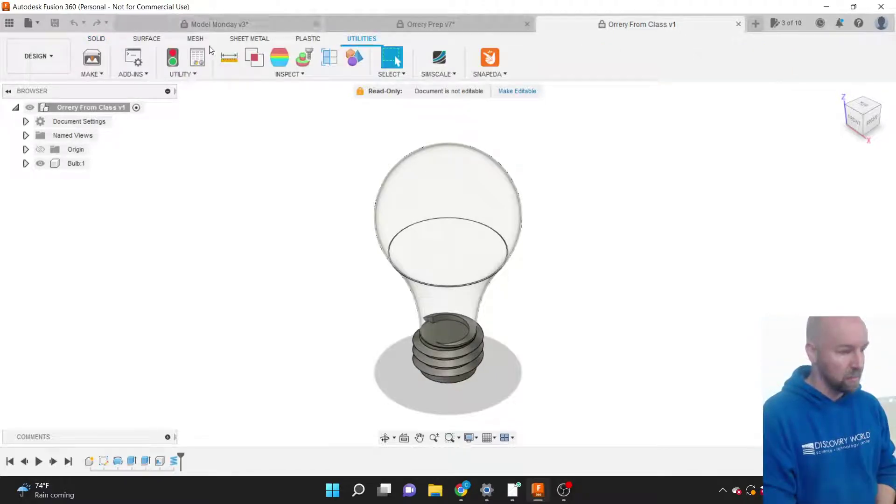
{"action": "left_click", "coordinate": [140, 76]}
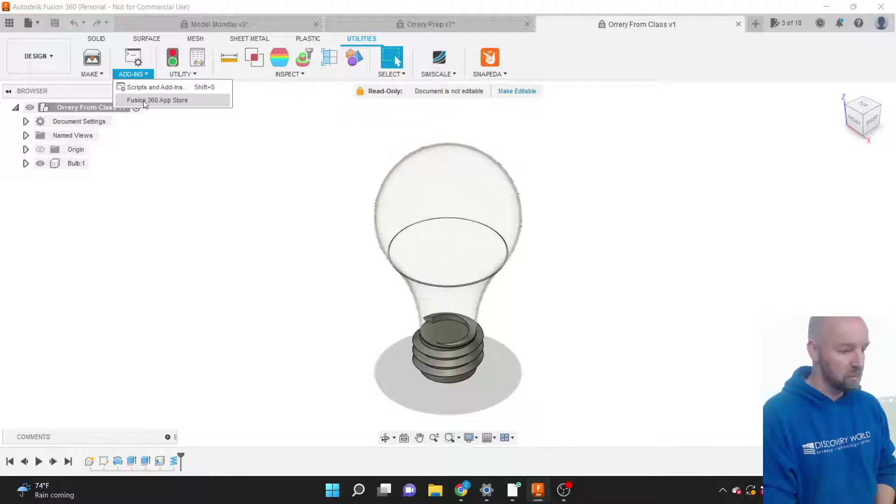
{"action": "left_click", "coordinate": [143, 100]}
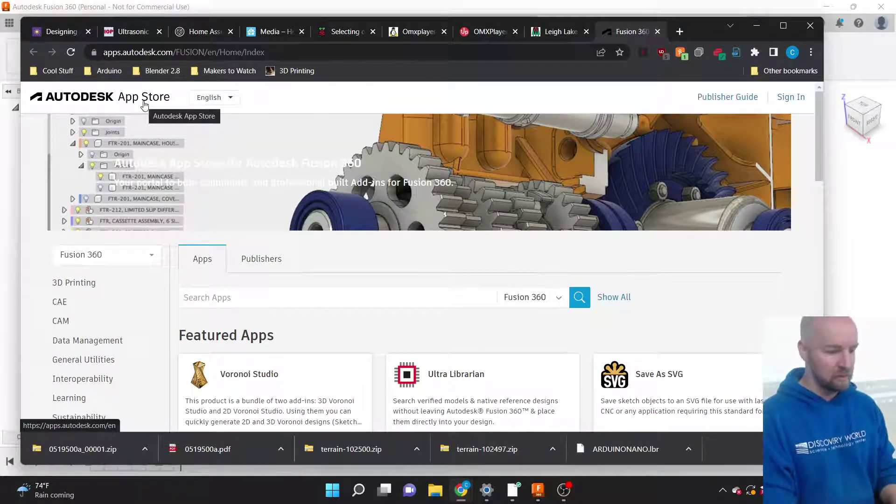
Search the App Store for 'Helical' and open the Helical Gear Plus details page.
{"action": "scroll", "coordinate": [394, 248], "scroll_direction": "down", "scroll_amount": 2}
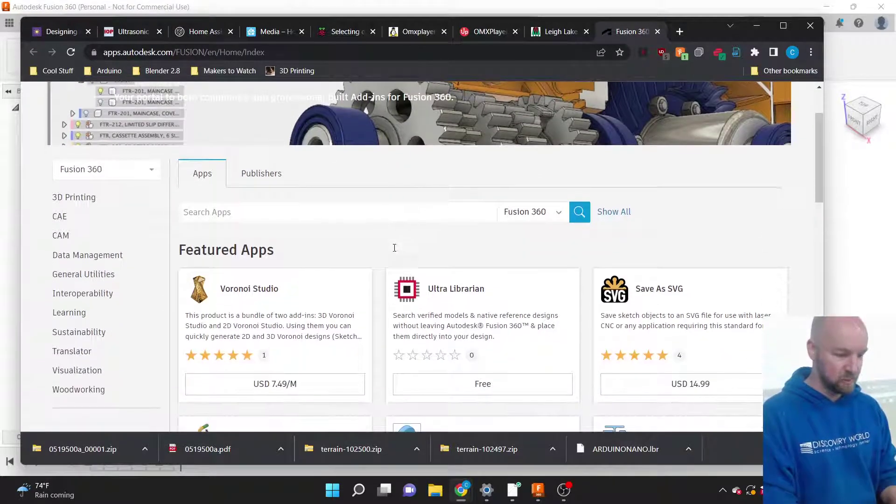
{"action": "scroll", "coordinate": [394, 252], "scroll_direction": "down", "scroll_amount": 2}
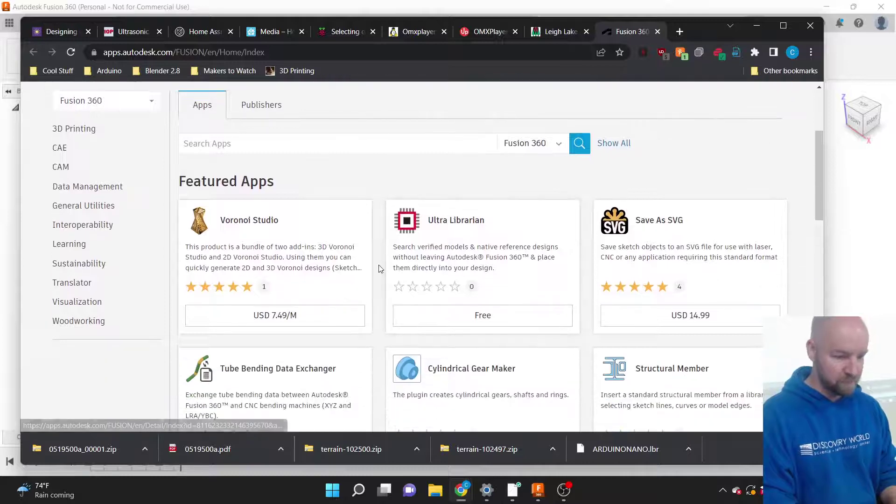
{"action": "scroll", "coordinate": [379, 268], "scroll_direction": "down", "scroll_amount": 1}
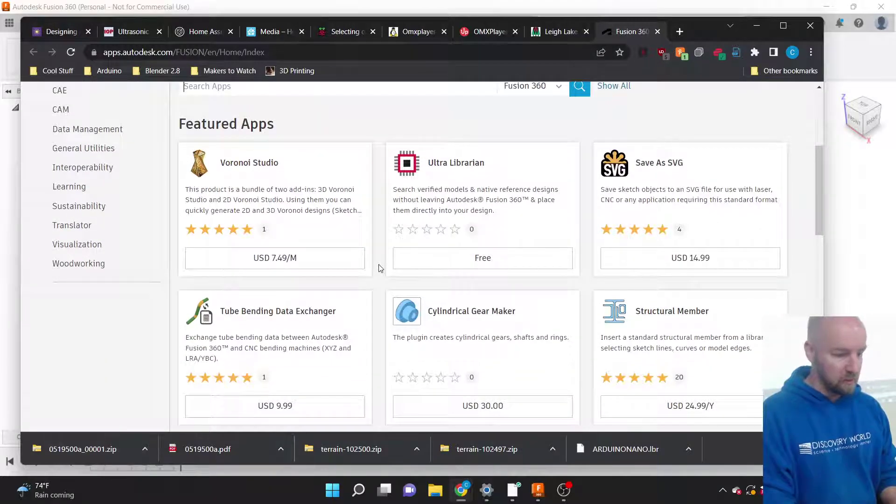
{"action": "scroll", "coordinate": [379, 268], "scroll_direction": "up", "scroll_amount": 3}
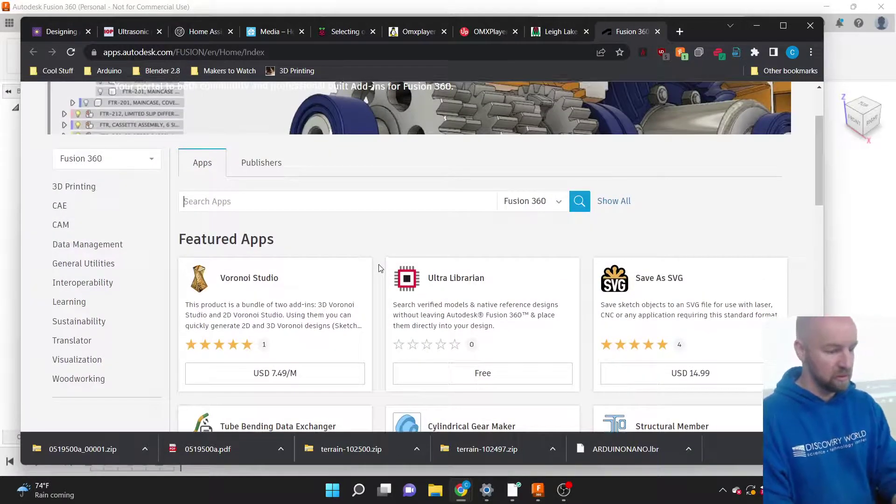
{"action": "scroll", "coordinate": [380, 268], "scroll_direction": "up", "scroll_amount": 2}
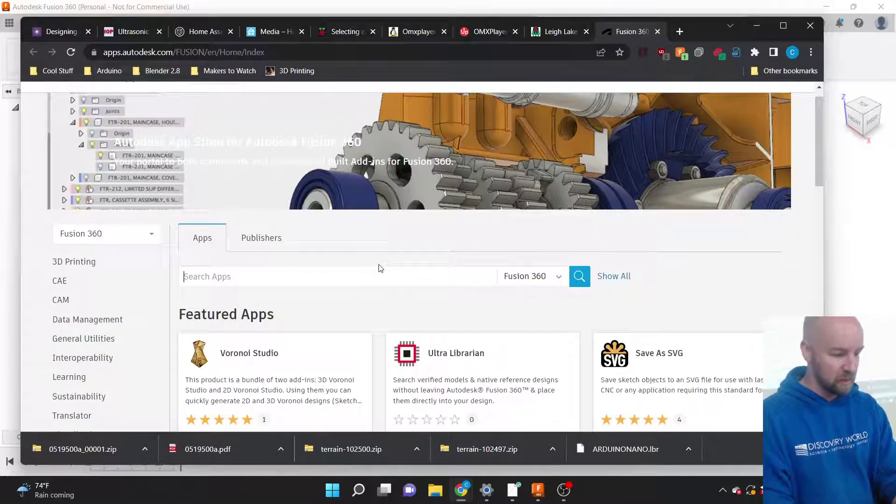
{"action": "scroll", "coordinate": [379, 268], "scroll_direction": "up", "scroll_amount": 1}
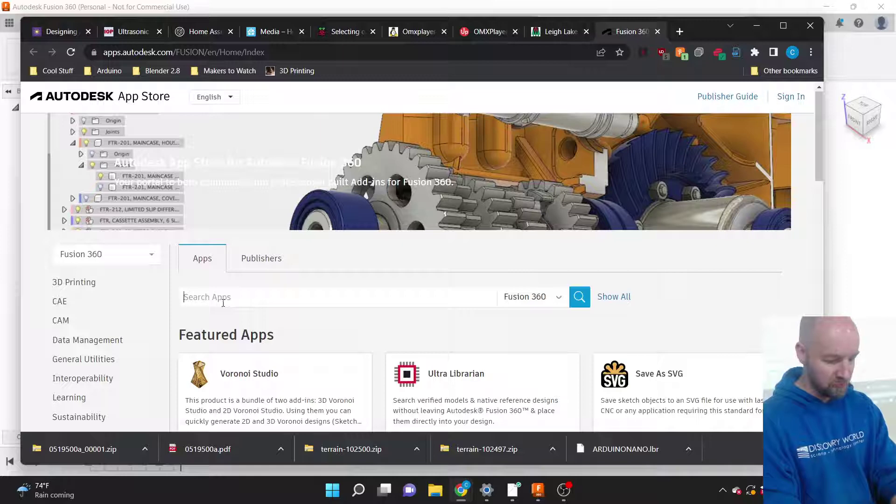
{"action": "type", "text": "Hel"}
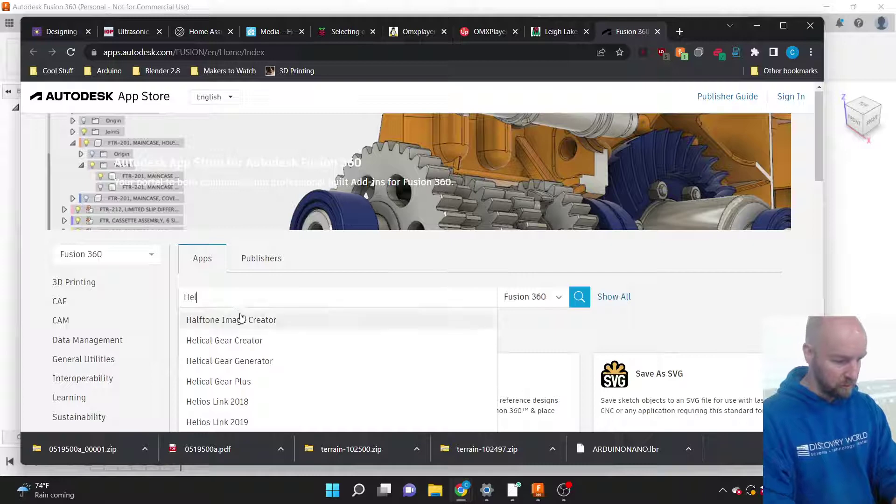
{"action": "scroll", "coordinate": [228, 312], "scroll_direction": "down", "scroll_amount": 1}
{"action": "left_click", "coordinate": [227, 352]}
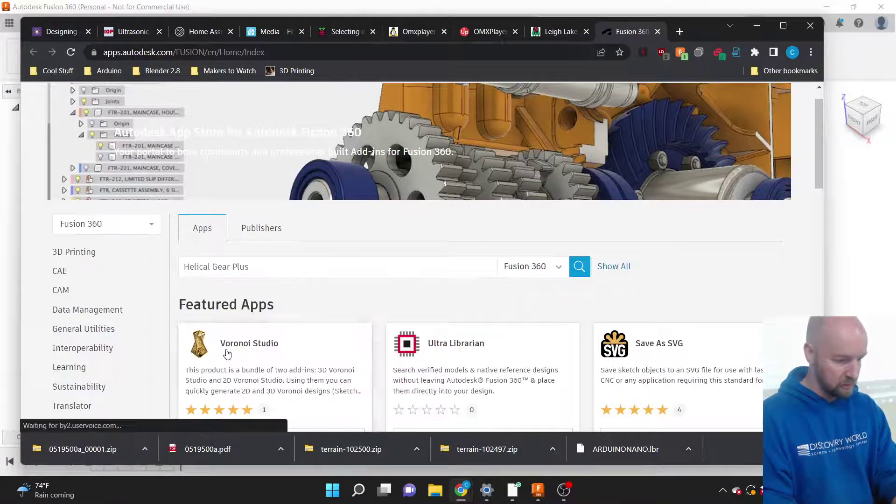
{"action": "scroll", "coordinate": [312, 292], "scroll_direction": "down", "scroll_amount": 1}
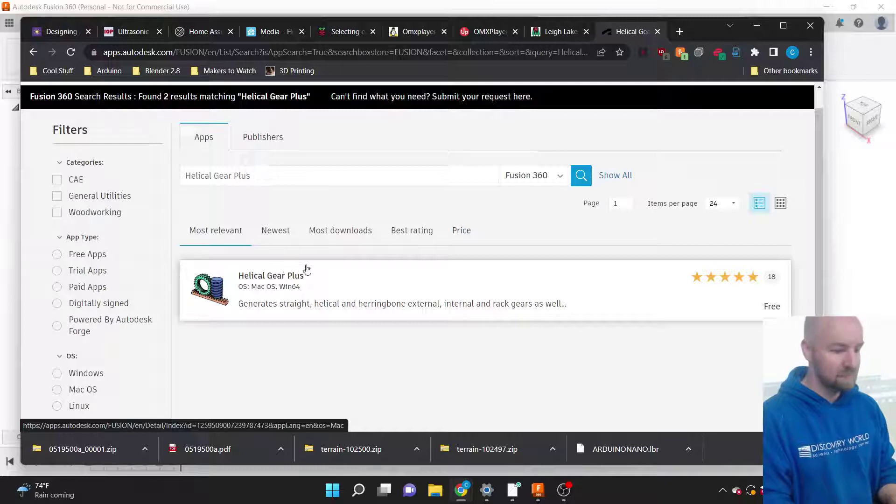
{"action": "left_click", "coordinate": [281, 278]}
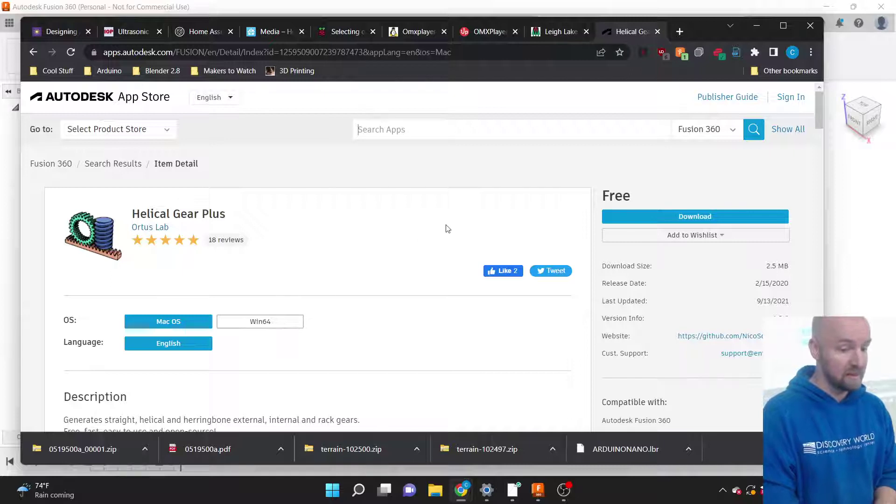
Start the Helical Gear Plus download, signing in with the account e-mail and password.
{"action": "left_click", "coordinate": [665, 217]}
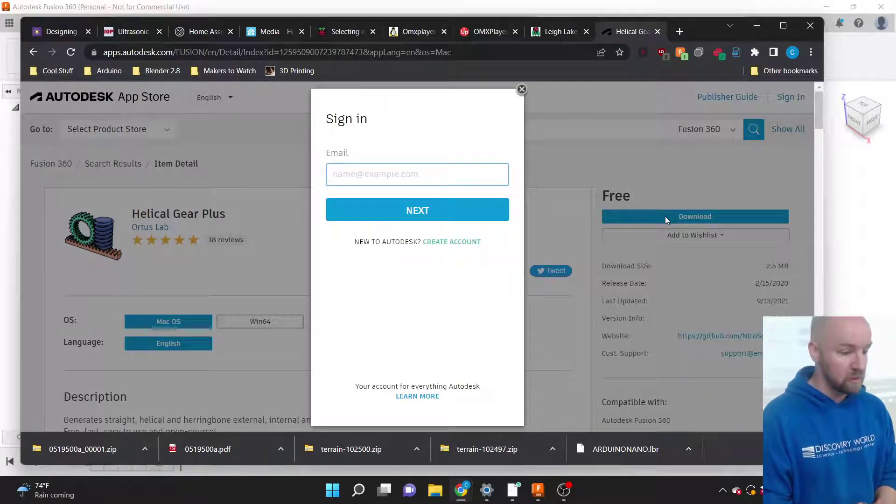
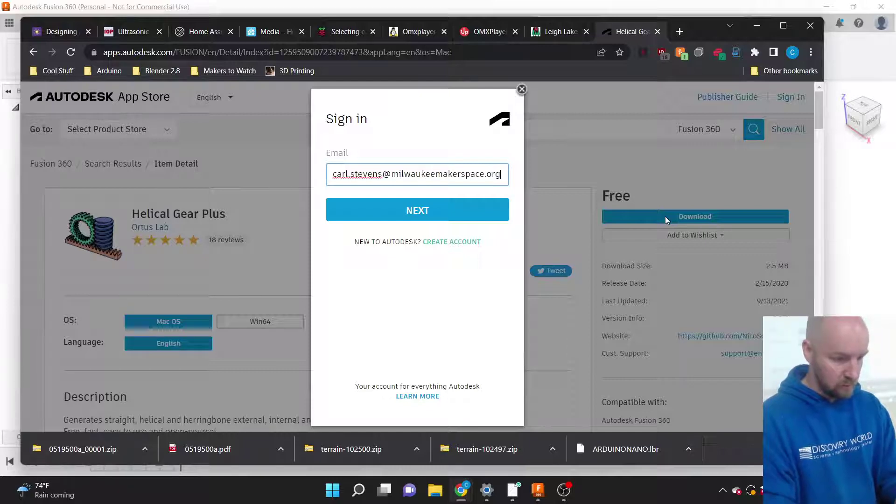
{"action": "left_click", "coordinate": [393, 210]}
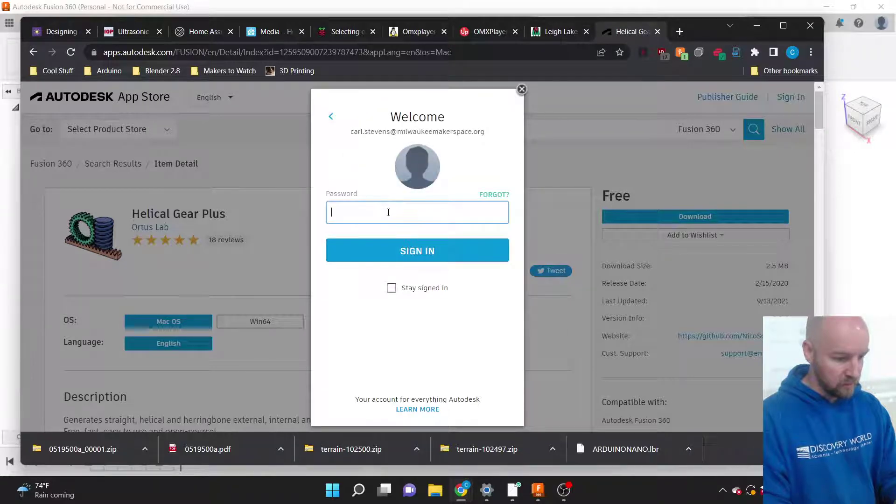
{"action": "type", "text": "***"}
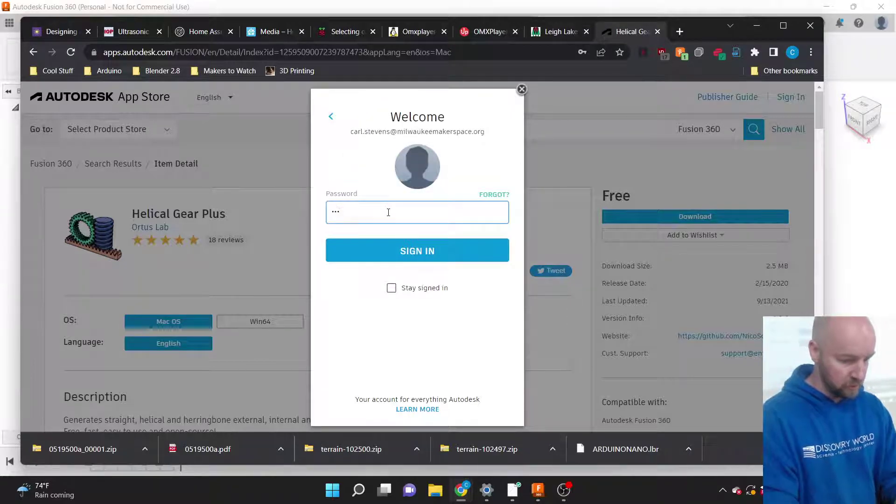
{"action": "type", "text": "****"}
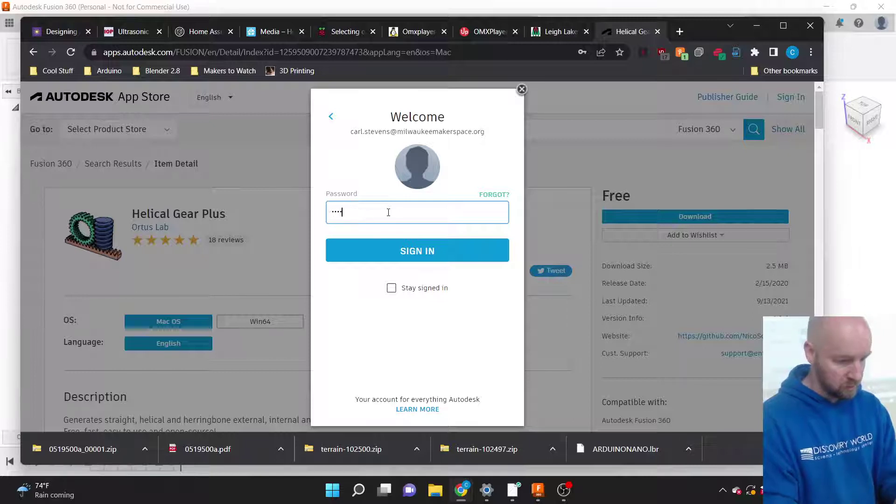
{"action": "type", "text": "****"}
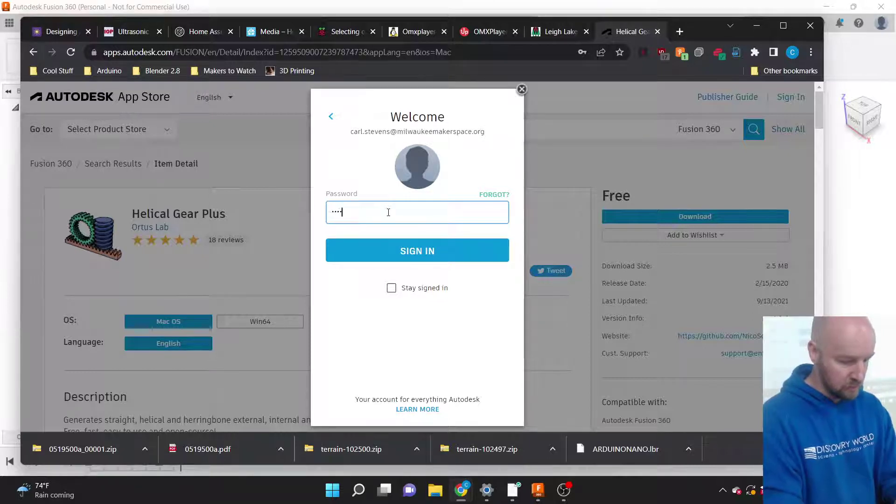
{"action": "type", "text": "*"}
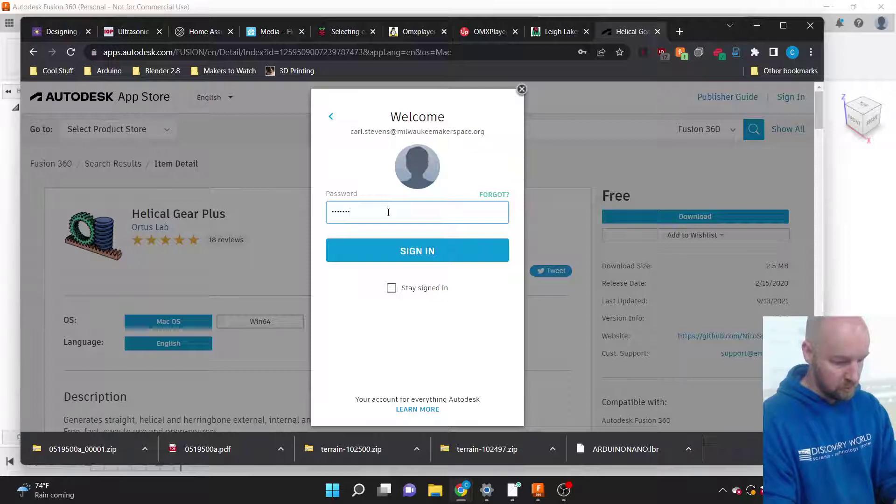
{"action": "type", "text": "*******"}
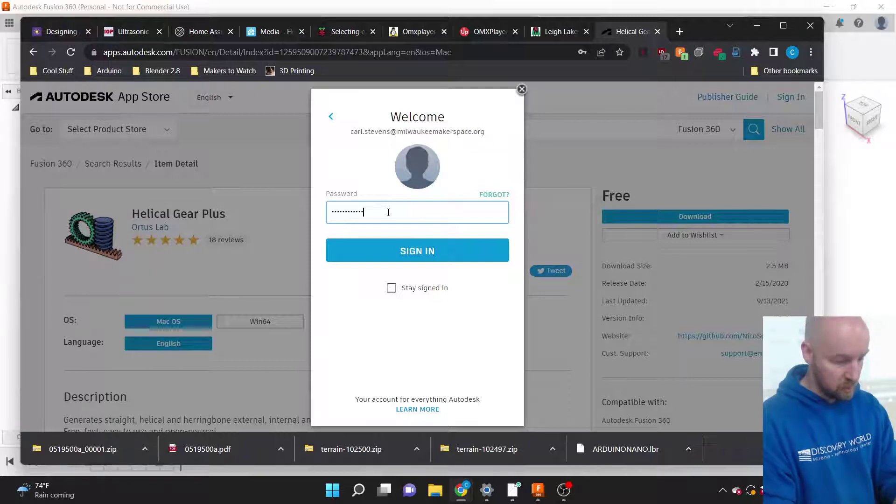
{"action": "key", "text": "Return"}
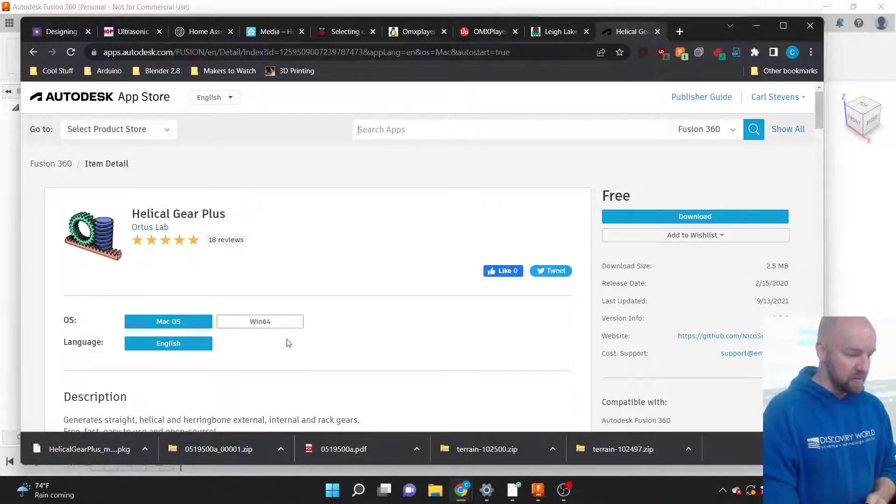
Open the downloaded Helical Gear Plus .pkg installer, accepting darktable as the app.
{"action": "left_click", "coordinate": [145, 448]}
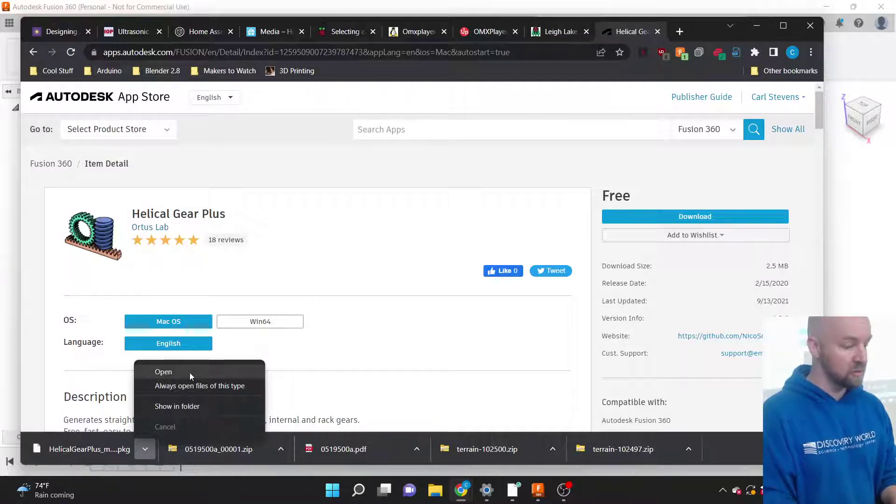
{"action": "left_click", "coordinate": [188, 373]}
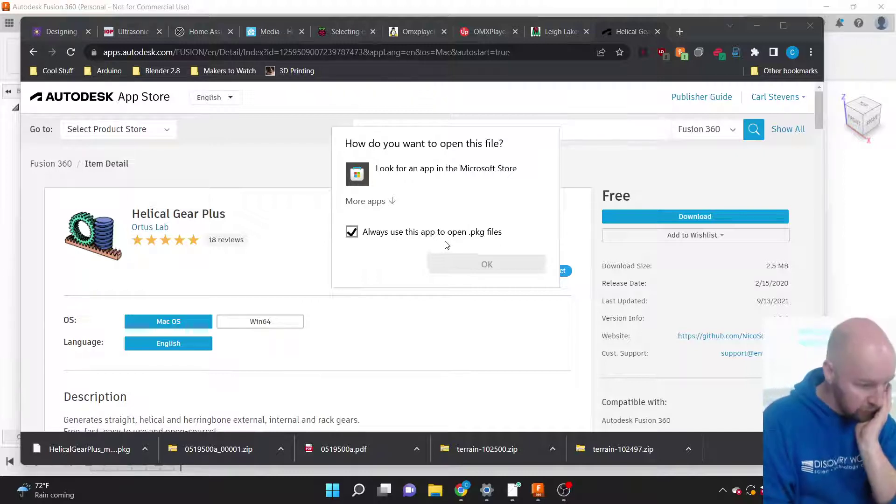
{"action": "left_click", "coordinate": [382, 201]}
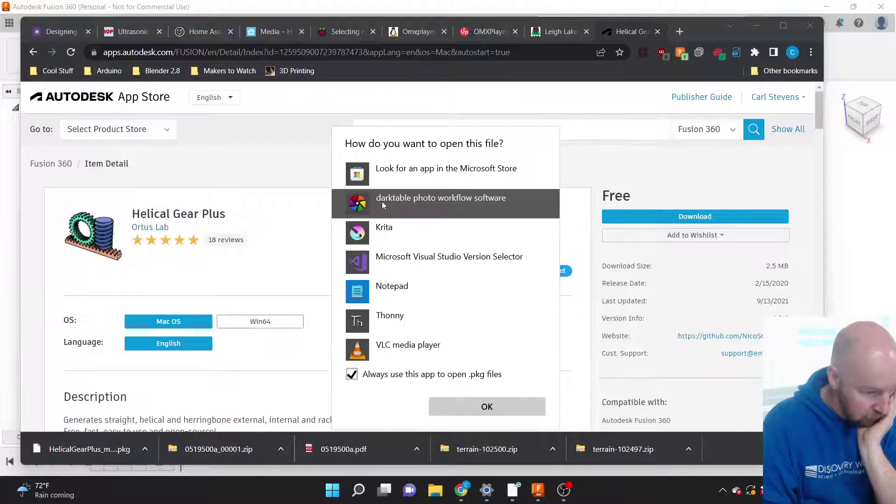
{"action": "left_click", "coordinate": [480, 405]}
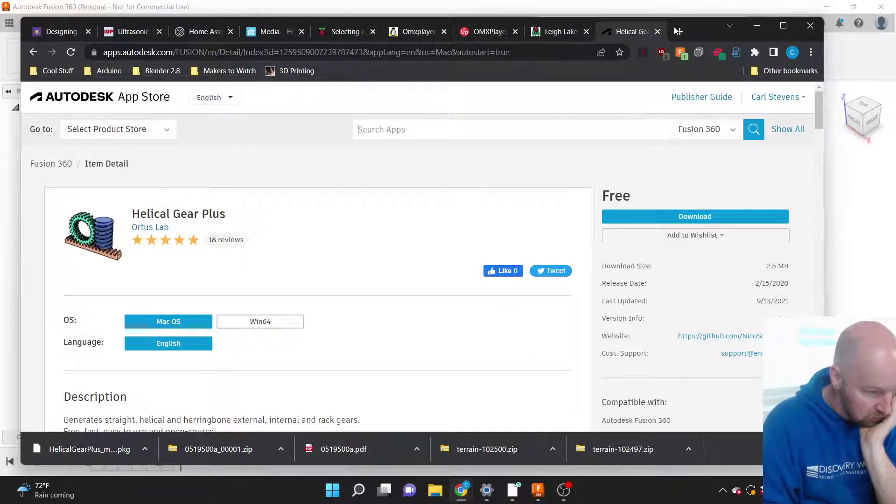
{"action": "left_click", "coordinate": [569, 55]}
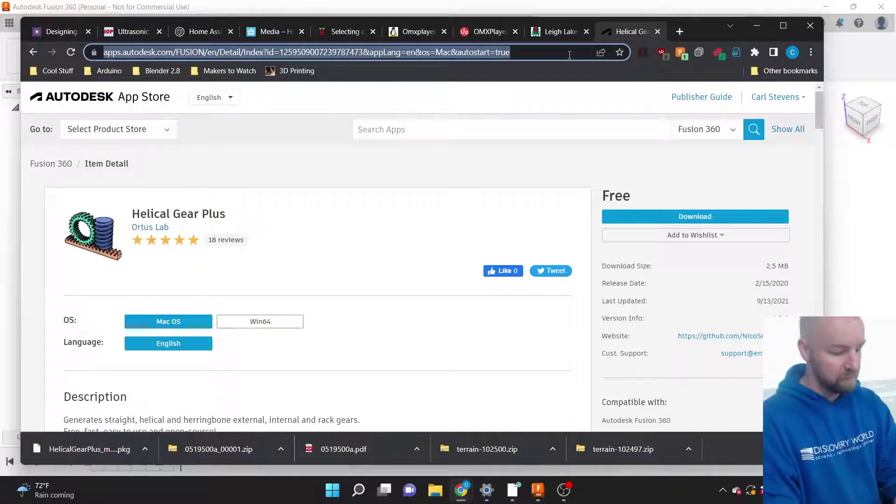
Search Google for 'fusion 360 add in', close darktable, and open the App Store's Fusion 360 plugins page.
{"action": "type", "text": "fusion 3"}
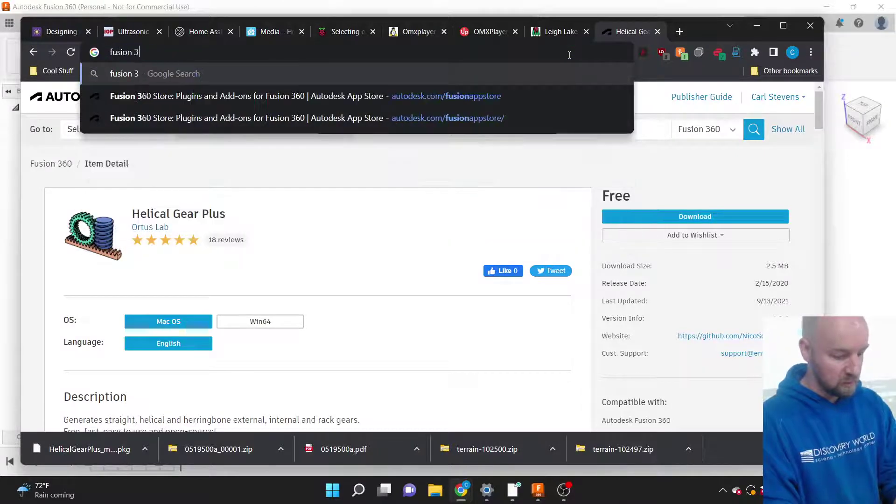
{"action": "type", "text": "60 add in"}
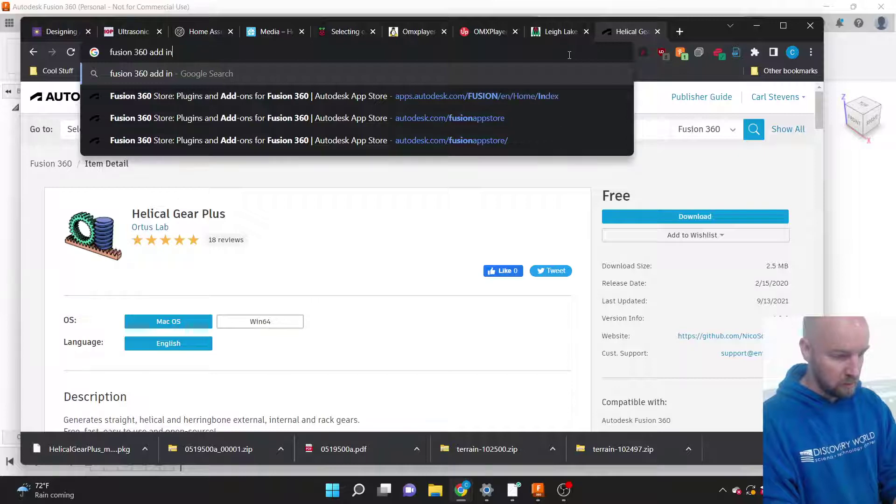
{"action": "key", "text": "Return"}
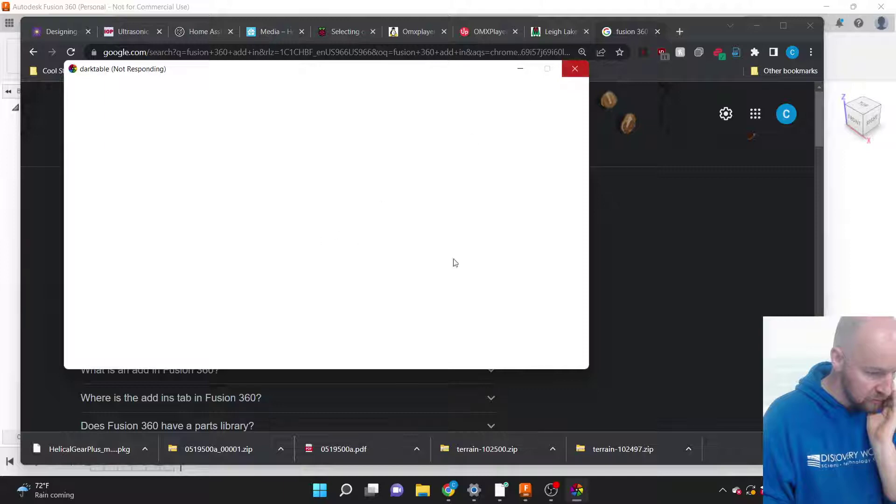
{"action": "left_click", "coordinate": [574, 69]}
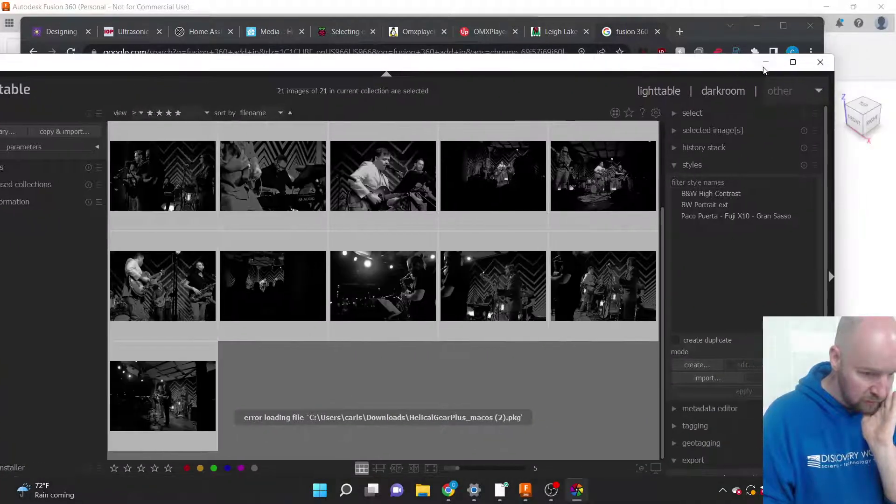
{"action": "left_click", "coordinate": [819, 63]}
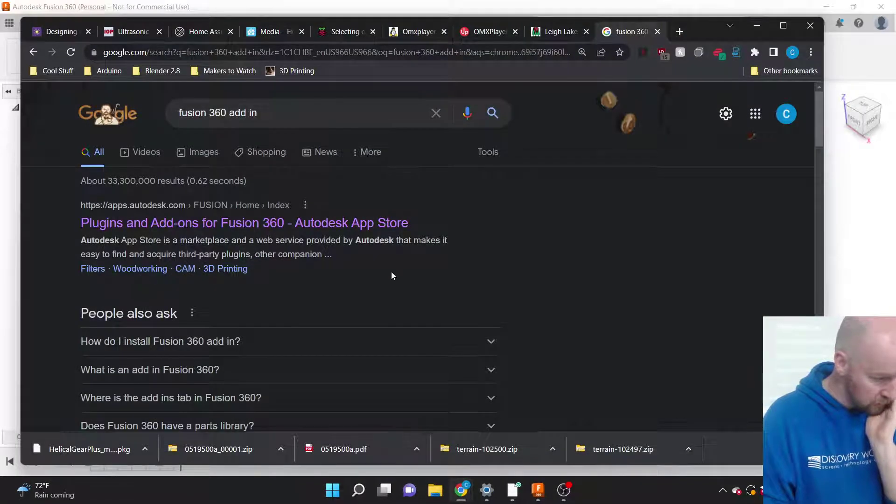
{"action": "left_click", "coordinate": [294, 158]}
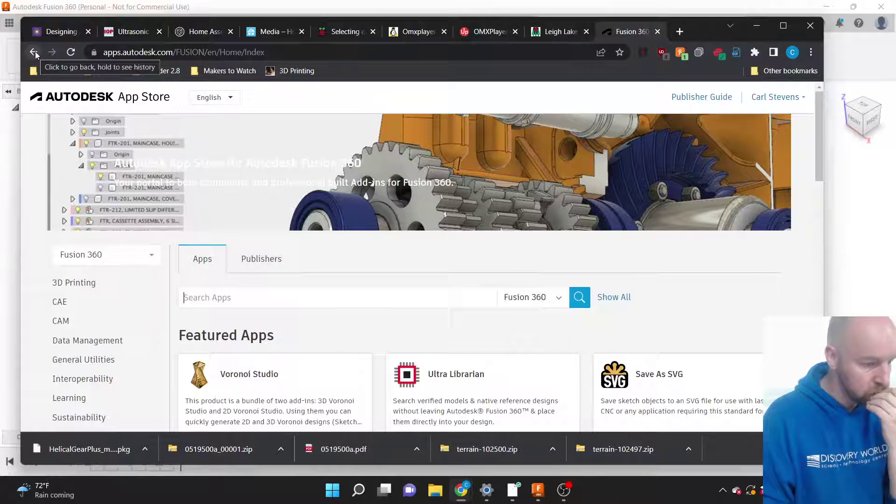
Search the App Store for 'heli' and open the Helical Gear Plus app page.
{"action": "scroll", "coordinate": [358, 298], "scroll_direction": "down", "scroll_amount": 1}
{"action": "left_click", "coordinate": [327, 273]}
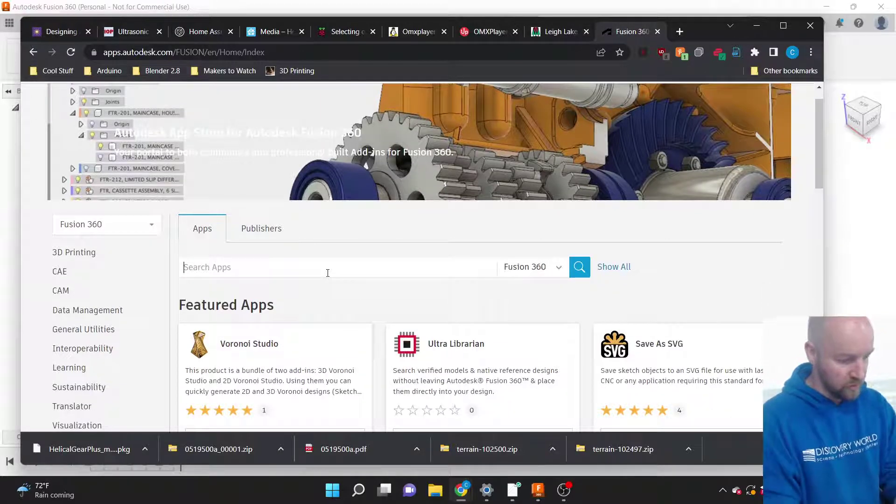
{"action": "type", "text": "hel"}
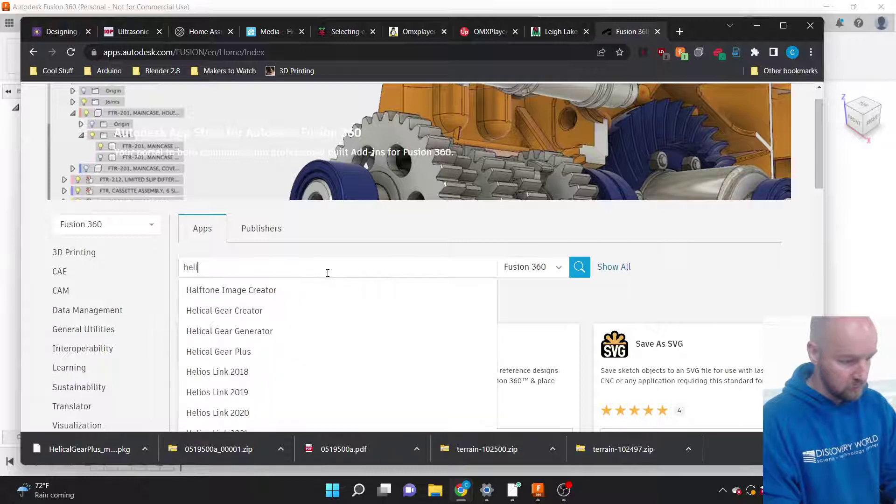
{"action": "type", "text": "i"}
{"action": "left_click", "coordinate": [257, 333]}
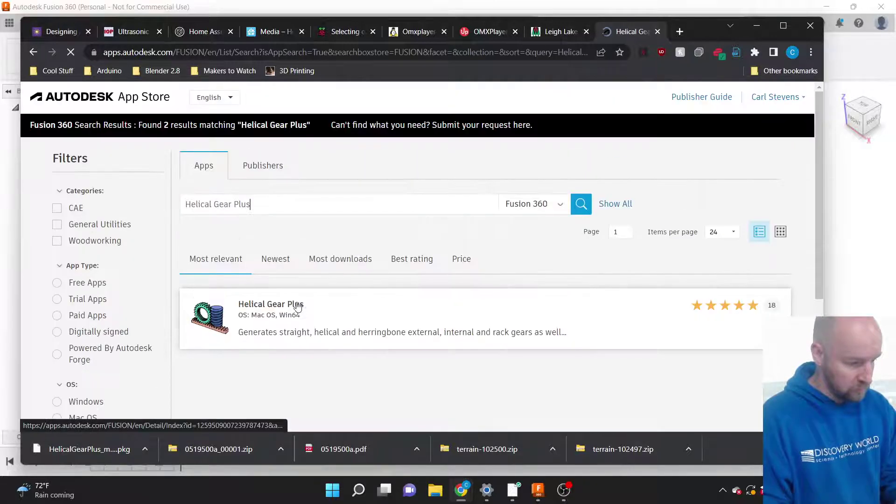
{"action": "left_click", "coordinate": [278, 310]}
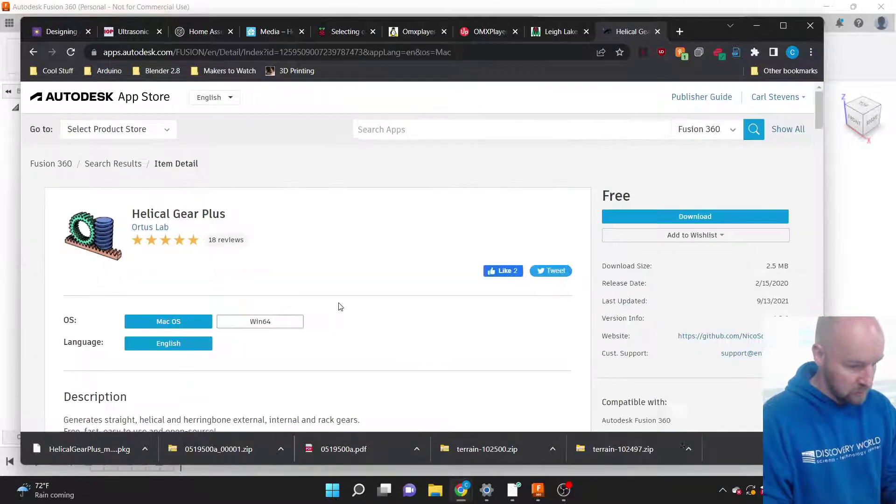
Review the Helical Gear Plus details and reviews, then open its Read Help Document page.
{"action": "scroll", "coordinate": [340, 306], "scroll_direction": "down", "scroll_amount": 3}
{"action": "scroll", "coordinate": [340, 306], "scroll_direction": "down", "scroll_amount": 1}
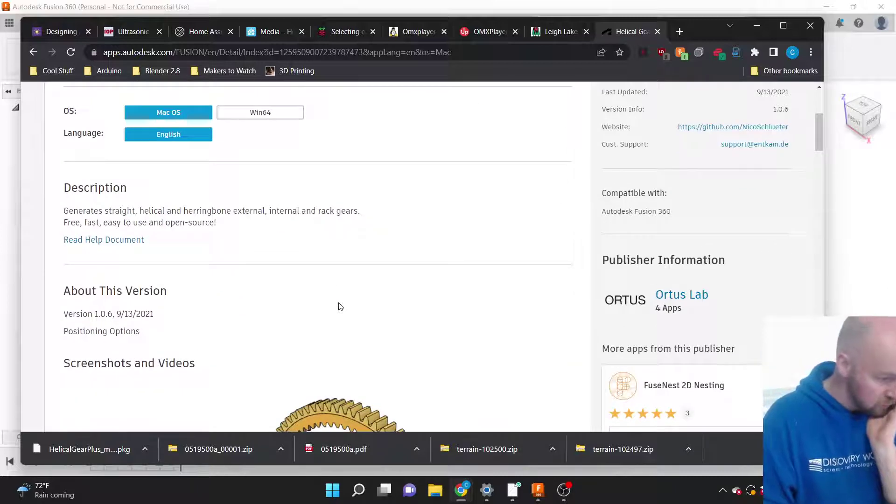
{"action": "scroll", "coordinate": [340, 306], "scroll_direction": "down", "scroll_amount": 1}
{"action": "scroll", "coordinate": [340, 306], "scroll_direction": "down", "scroll_amount": 8}
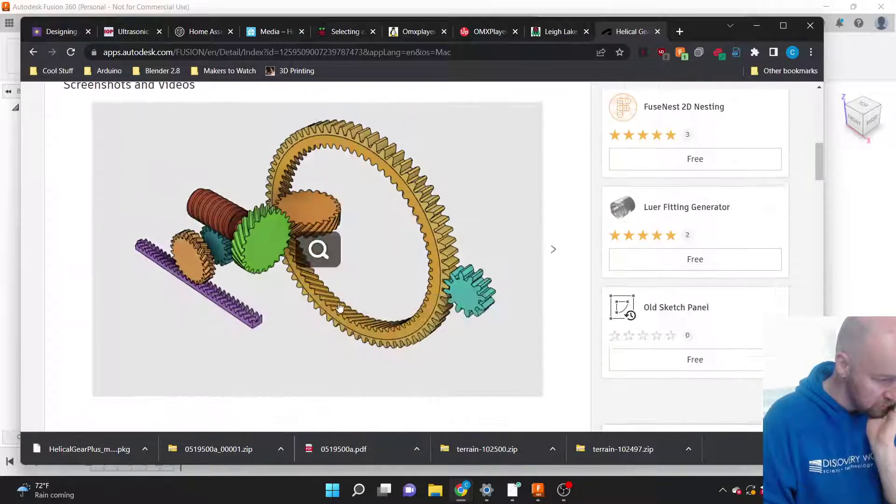
{"action": "scroll", "coordinate": [341, 306], "scroll_direction": "down", "scroll_amount": 4}
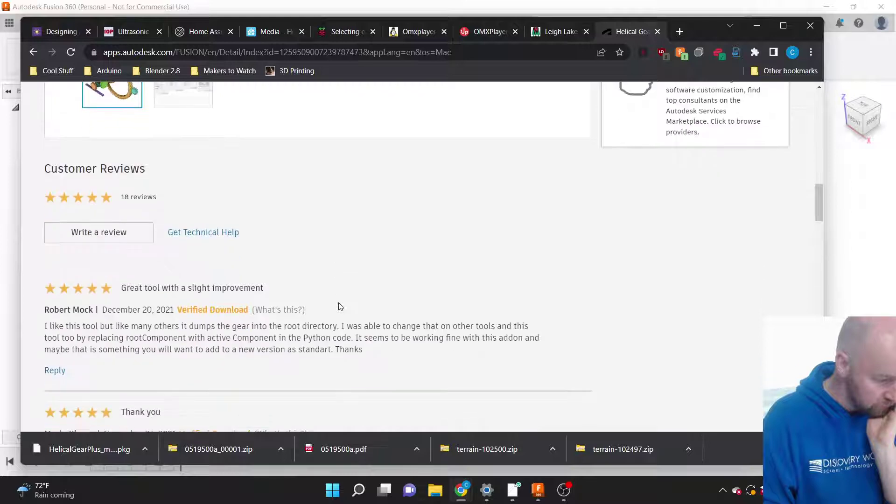
{"action": "scroll", "coordinate": [340, 306], "scroll_direction": "down", "scroll_amount": 4}
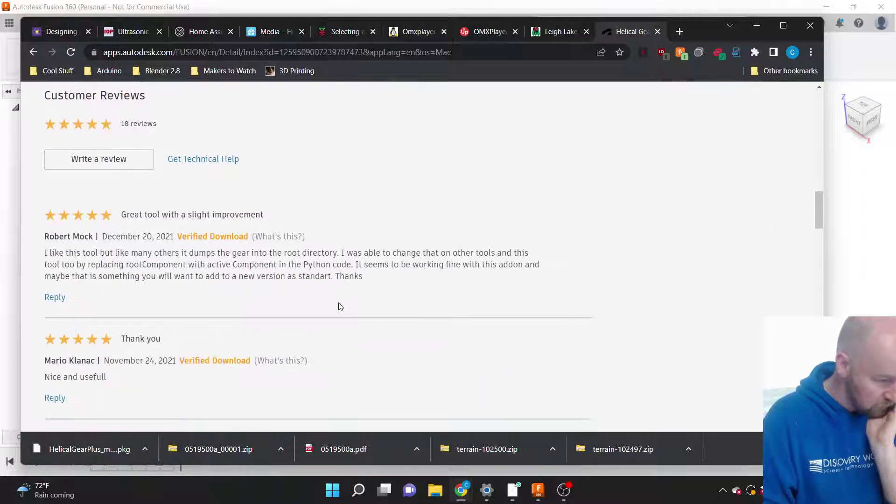
{"action": "scroll", "coordinate": [340, 306], "scroll_direction": "up", "scroll_amount": 15}
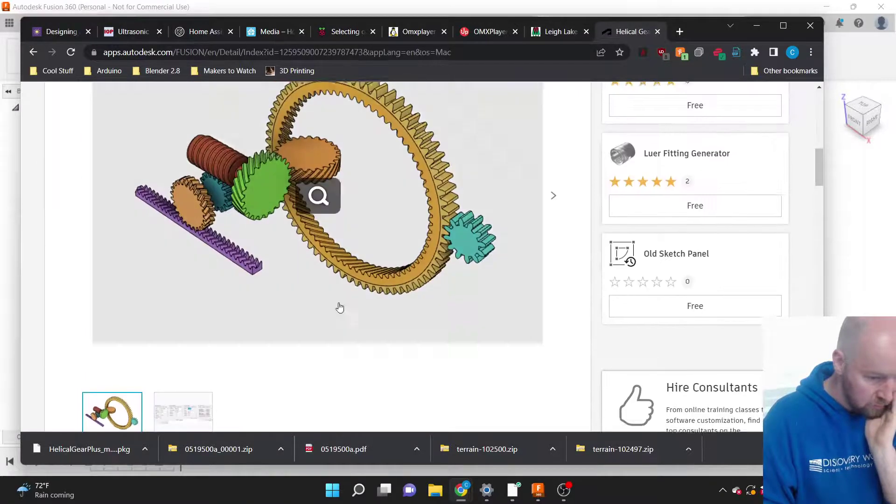
{"action": "scroll", "coordinate": [340, 306], "scroll_direction": "up", "scroll_amount": 4}
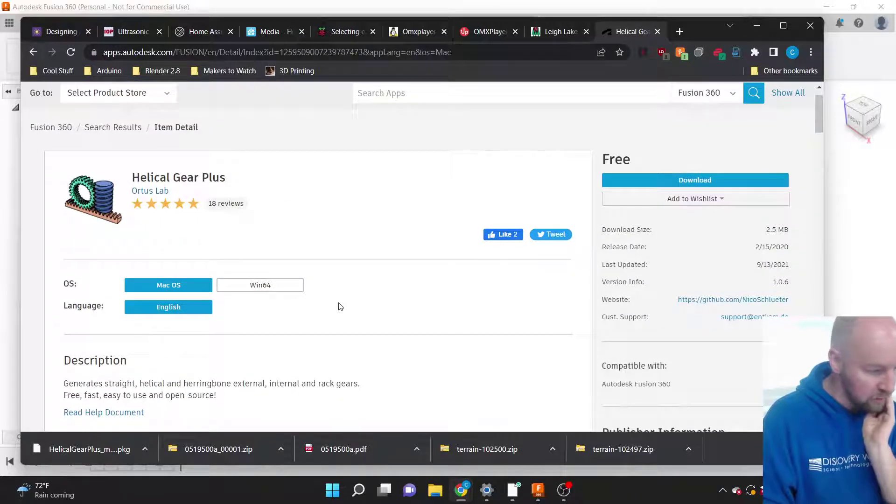
{"action": "scroll", "coordinate": [340, 306], "scroll_direction": "up", "scroll_amount": 1}
{"action": "scroll", "coordinate": [315, 252], "scroll_direction": "down", "scroll_amount": 5}
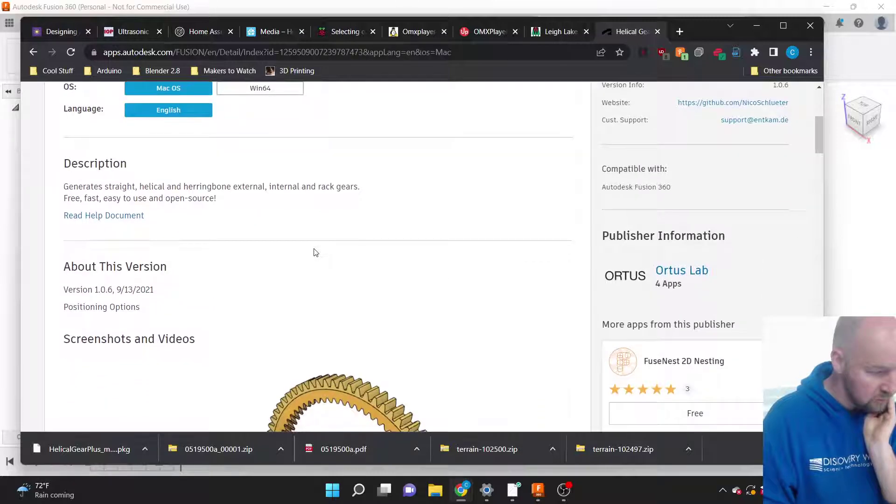
{"action": "left_click", "coordinate": [101, 219]}
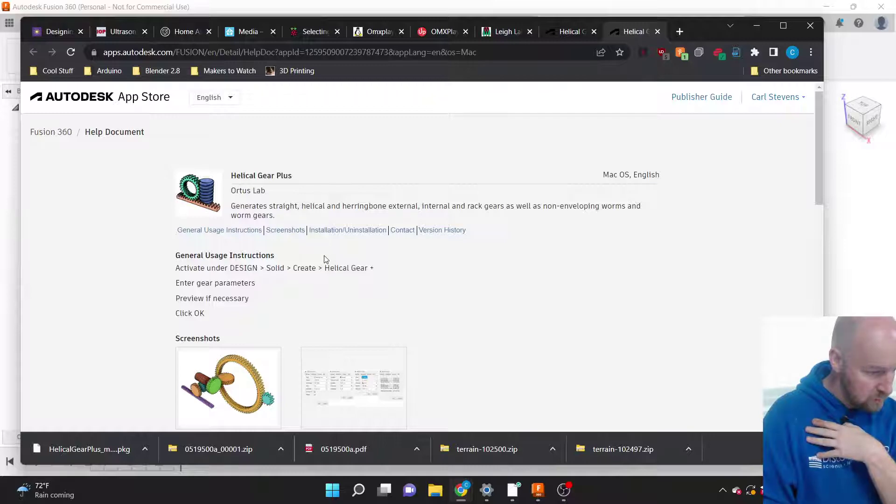
Scroll the help document down to the Installation/Uninstallation section.
{"action": "scroll", "coordinate": [460, 298], "scroll_direction": "down", "scroll_amount": 5}
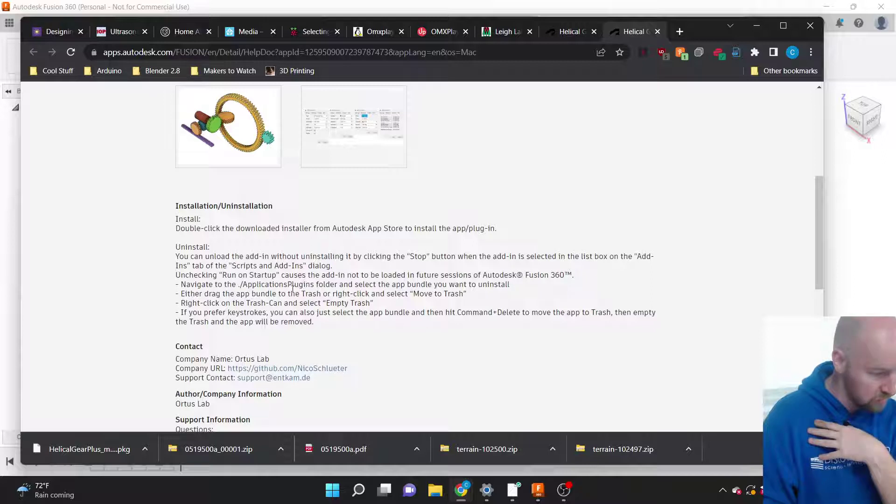
Open HelicalGearPlus_macos (2).pkg from Downloads, then close the failed darktable and the Explorer window.
{"action": "left_click", "coordinate": [143, 448]}
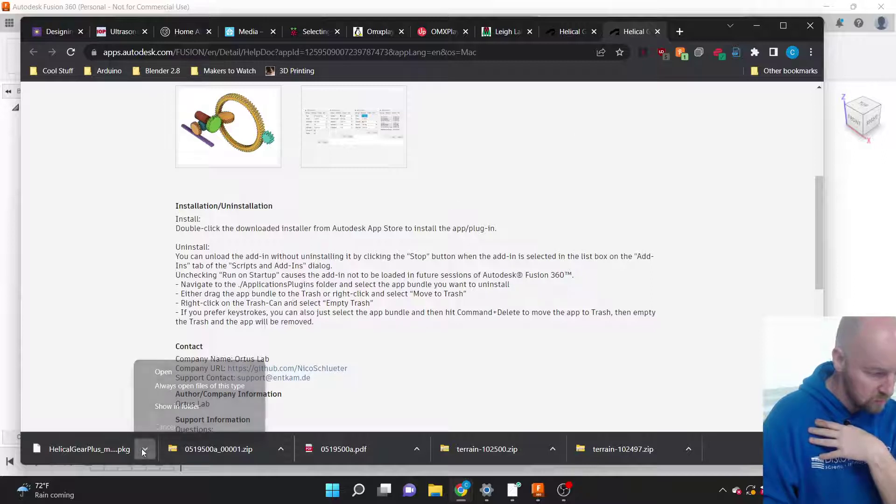
{"action": "left_click", "coordinate": [166, 408]}
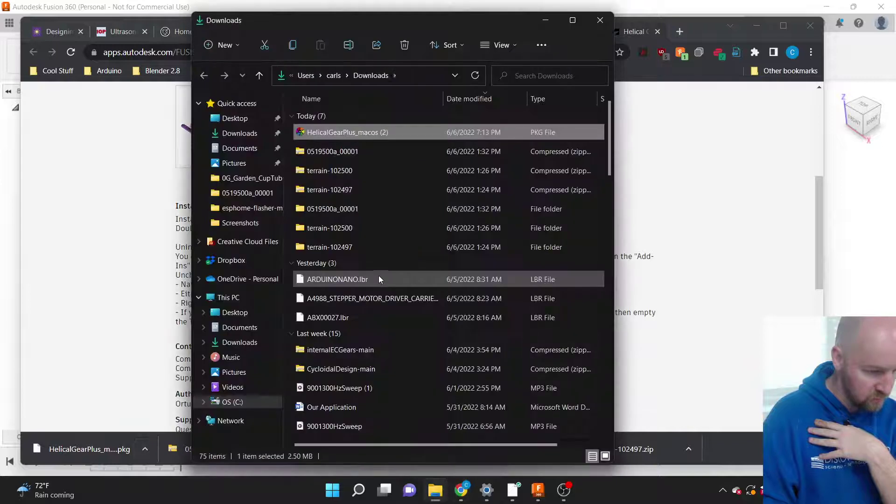
{"action": "right_click", "coordinate": [331, 136]}
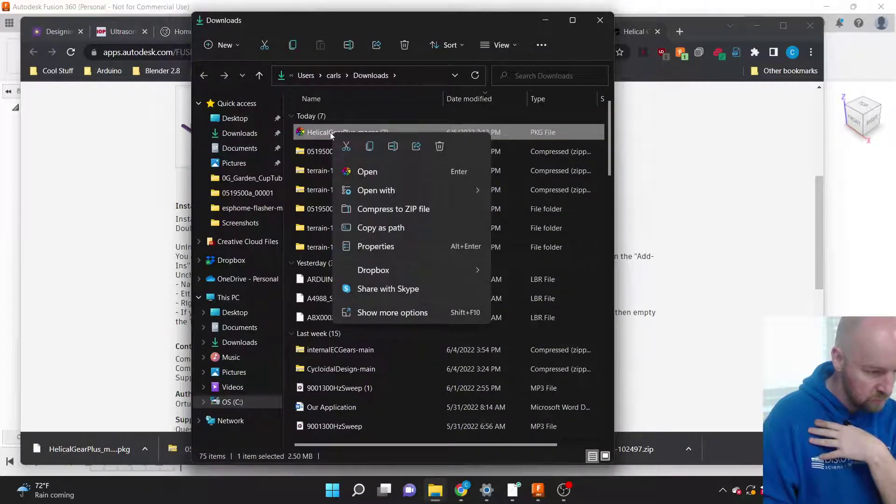
{"action": "left_click", "coordinate": [390, 171]}
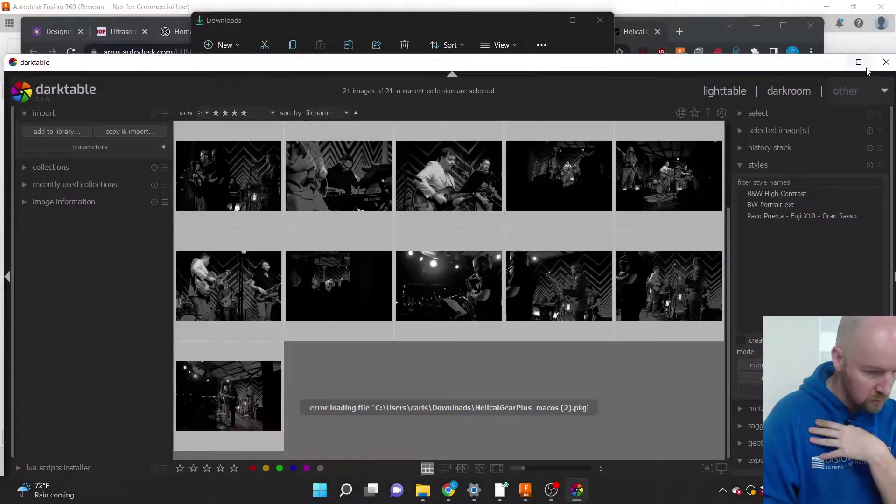
{"action": "left_click", "coordinate": [885, 63]}
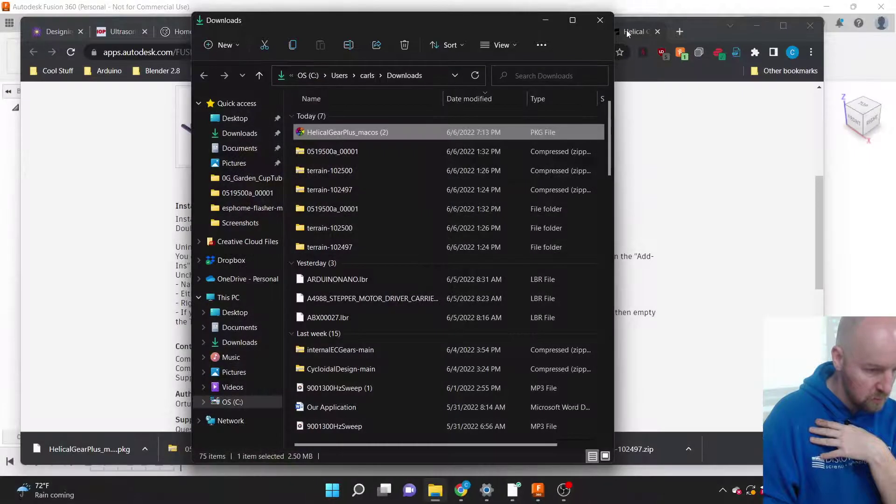
{"action": "left_click", "coordinate": [602, 20]}
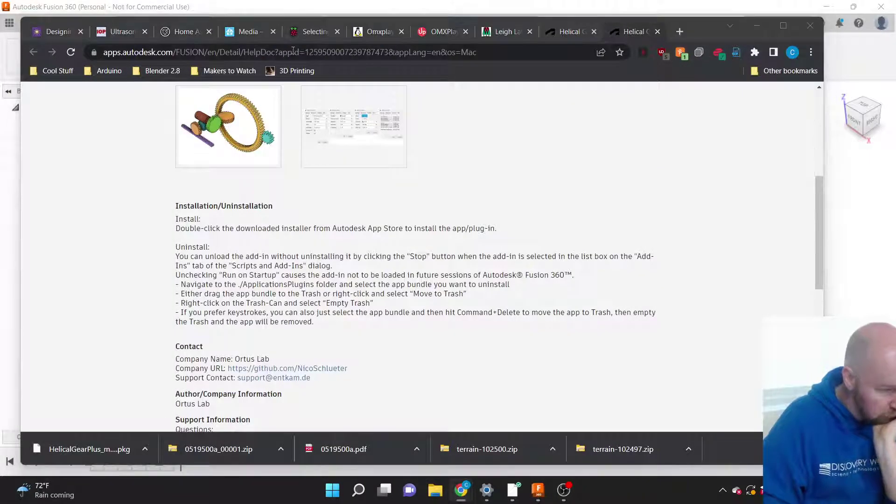
Open the Fusion 360 App Store from Fusion's Add-Ins menu and show the downloaded package in its folder.
{"action": "left_click", "coordinate": [440, 6]}
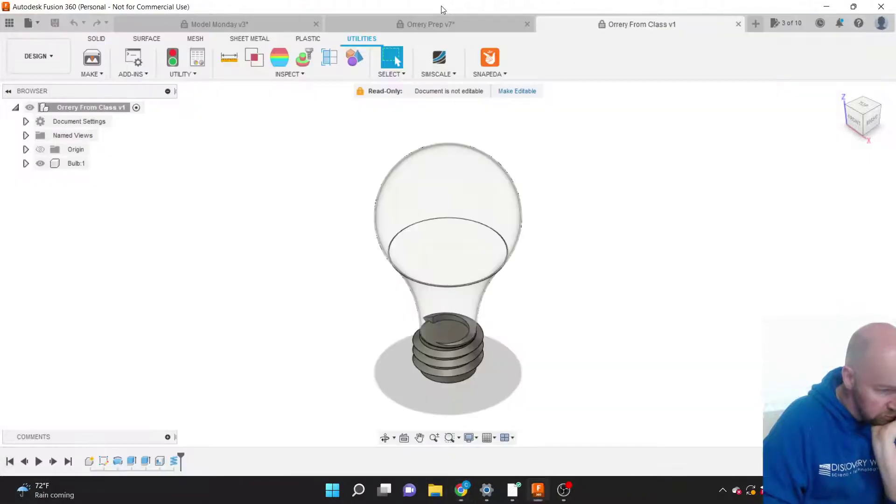
{"action": "left_click", "coordinate": [135, 73]}
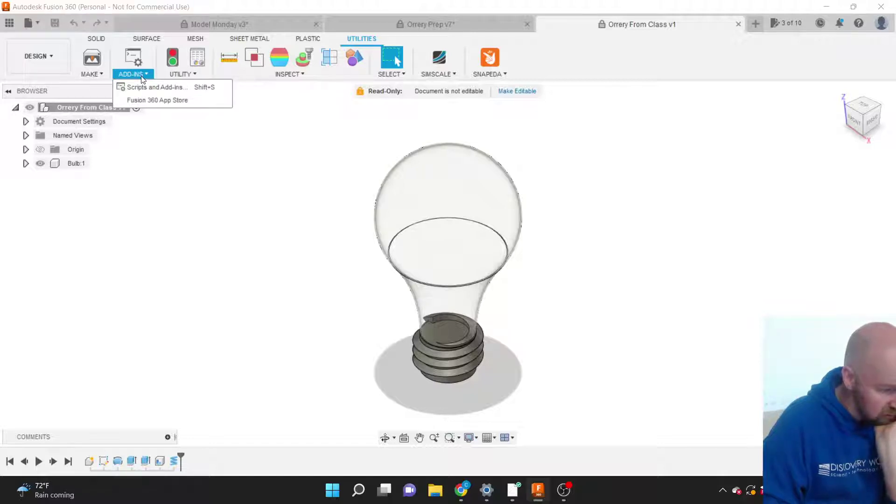
{"action": "left_click", "coordinate": [148, 101]}
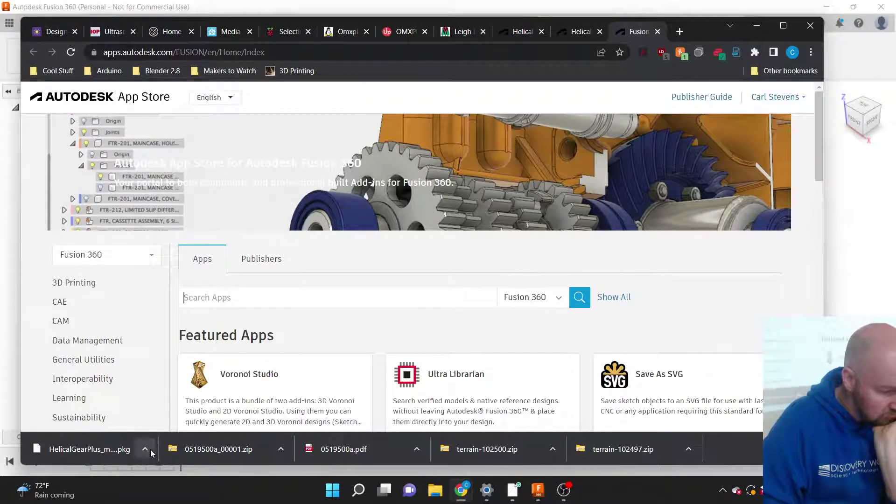
{"action": "left_click", "coordinate": [145, 447]}
{"action": "left_click", "coordinate": [160, 406]}
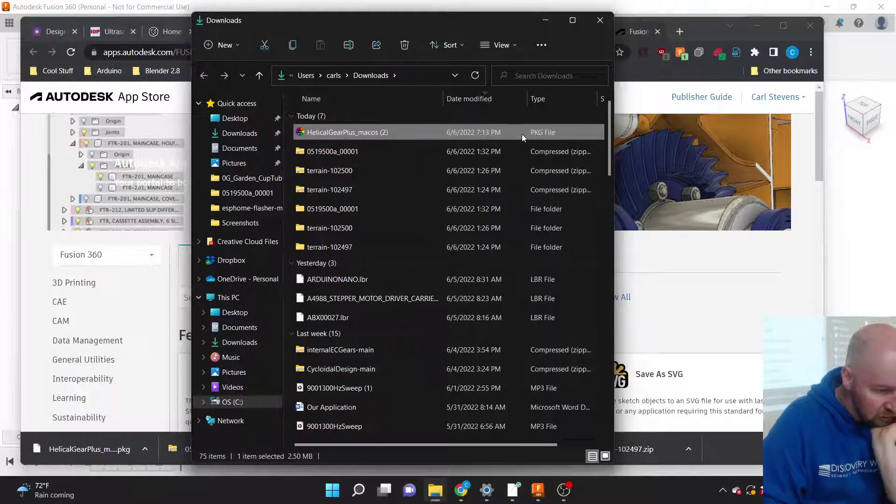
Close the extra App Store tabs, leaving the Helical Gear Plus detail page showing.
{"action": "left_click", "coordinate": [643, 37]}
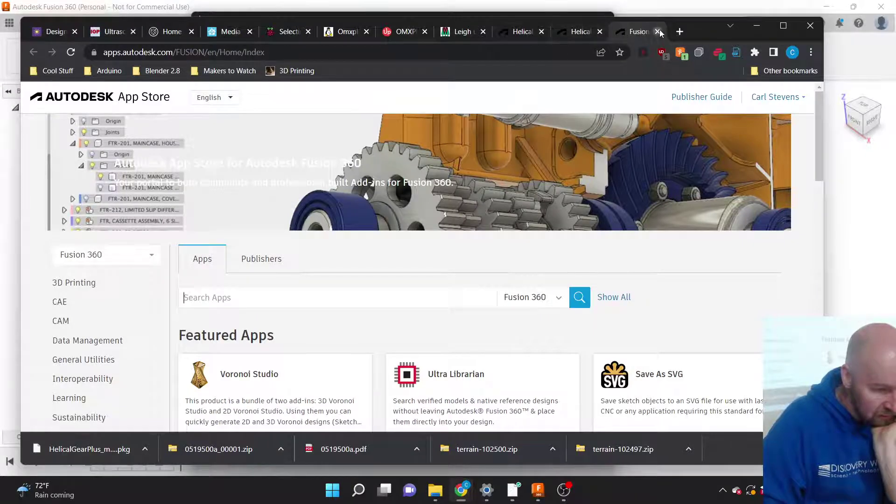
{"action": "left_click", "coordinate": [657, 31]}
{"action": "left_click", "coordinate": [658, 31]}
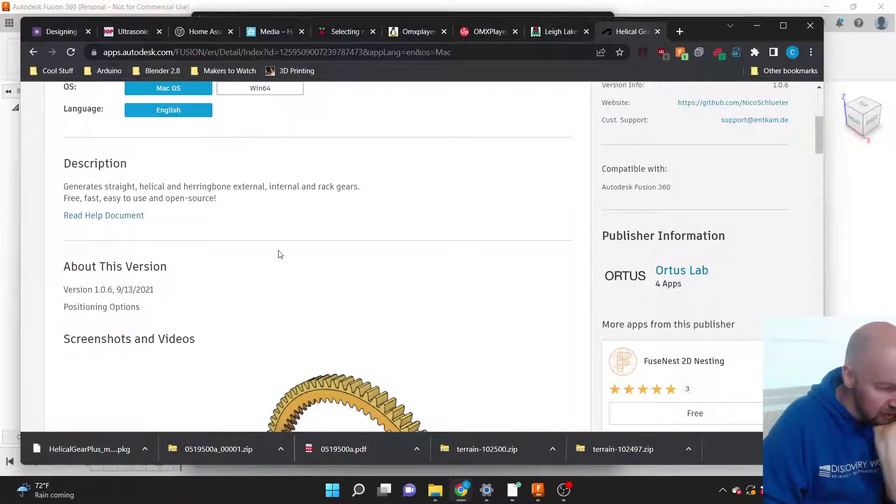
{"action": "scroll", "coordinate": [279, 254], "scroll_direction": "up", "scroll_amount": 3}
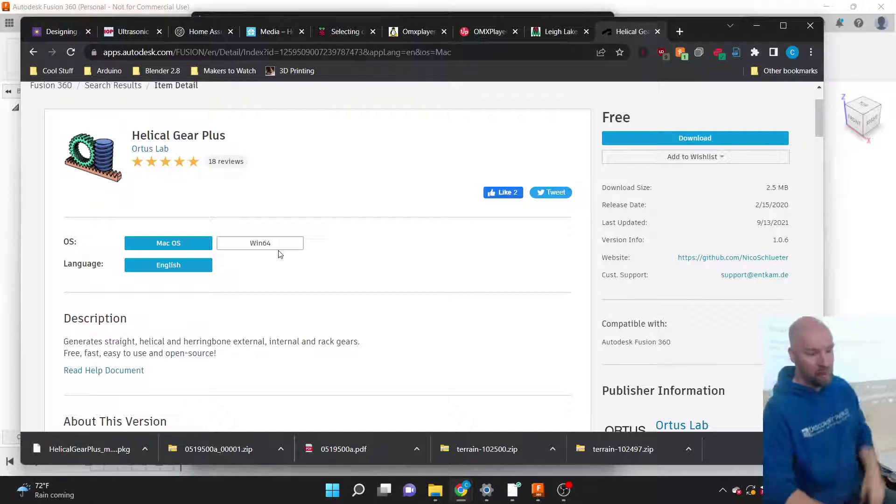
Download the Win64 build of Helical Gear Plus and run its .msi installer.
{"action": "left_click", "coordinate": [257, 248]}
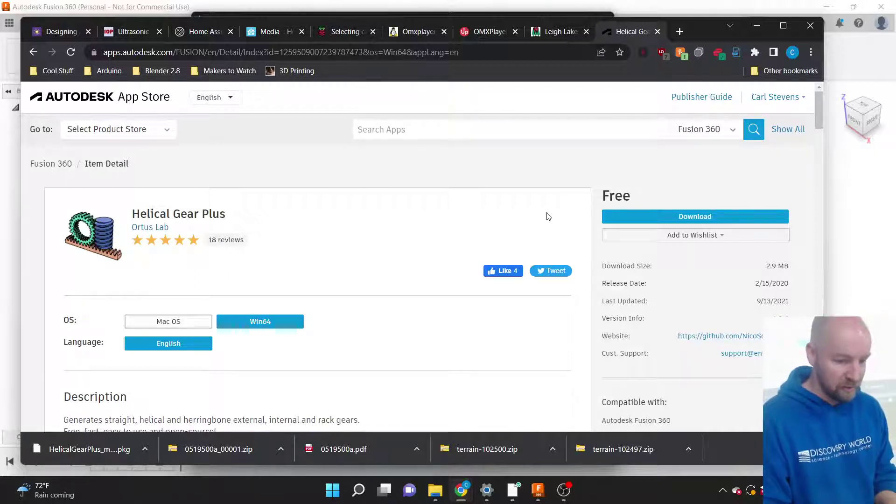
{"action": "left_click", "coordinate": [678, 217]}
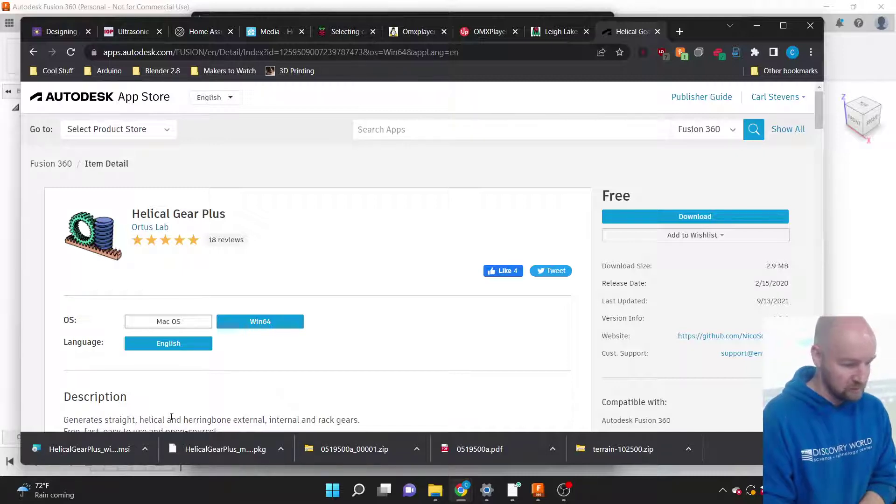
{"action": "left_click", "coordinate": [144, 448]}
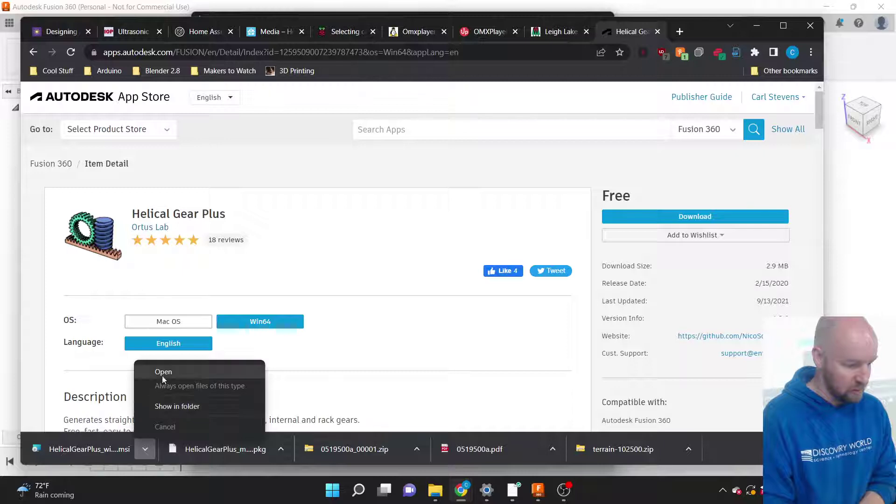
{"action": "left_click", "coordinate": [163, 373]}
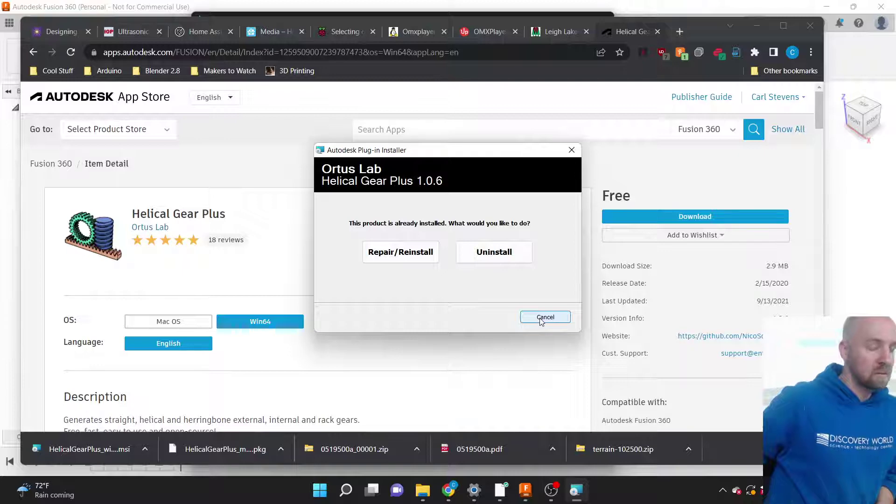
Cancel and close the installer since the add-in is installed, then minimize Chrome.
{"action": "left_click", "coordinate": [542, 320]}
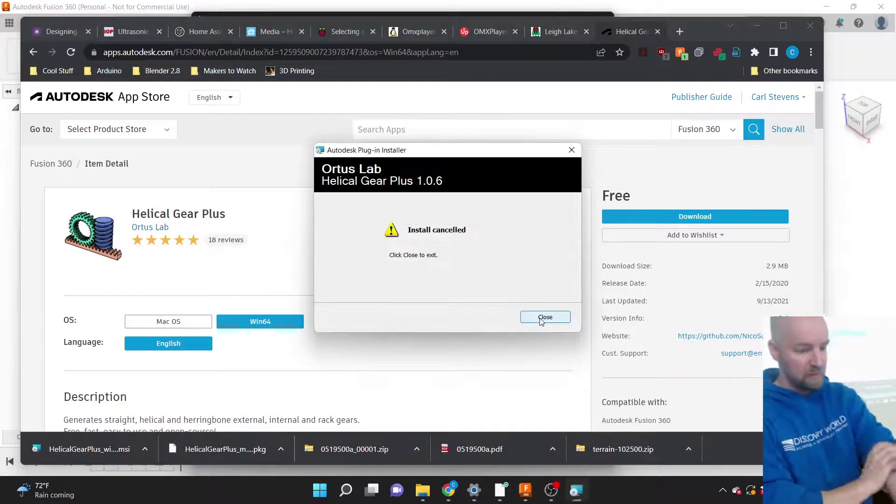
{"action": "left_click", "coordinate": [544, 317]}
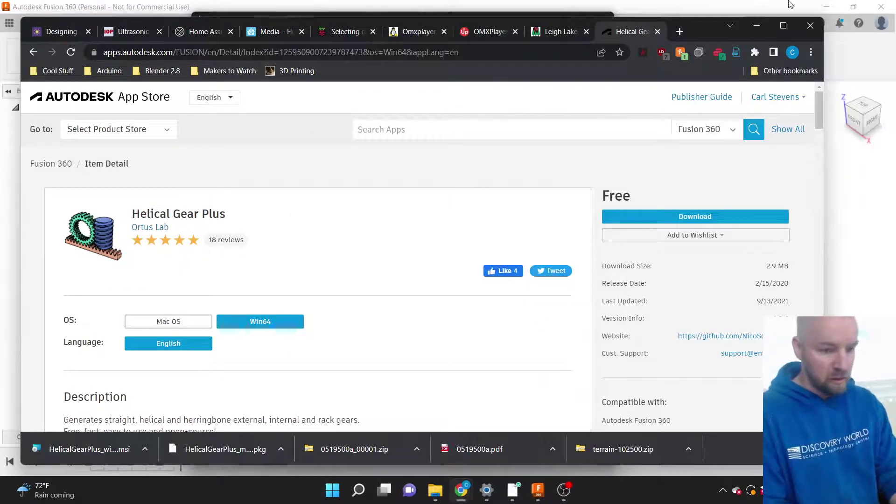
{"action": "left_click", "coordinate": [757, 25]}
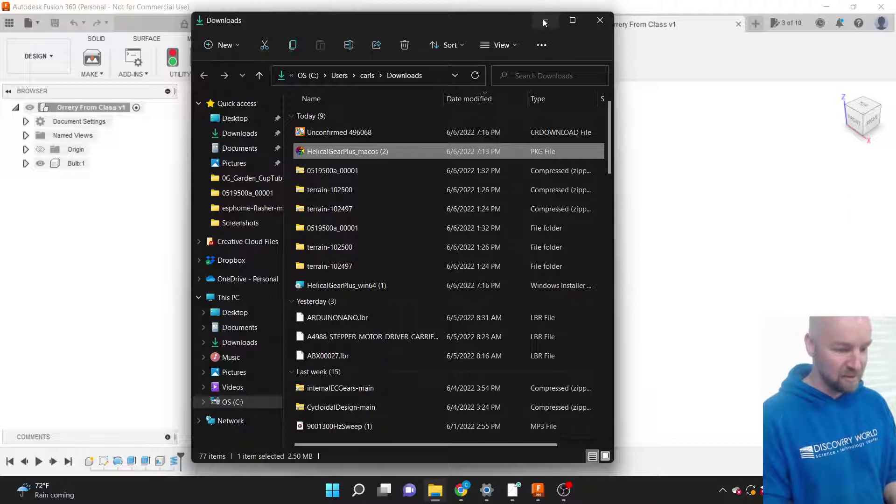
Close the Downloads window and check the SOLID CREATE menu for Helical Gear+ at the bottom.
{"action": "left_click", "coordinate": [595, 25]}
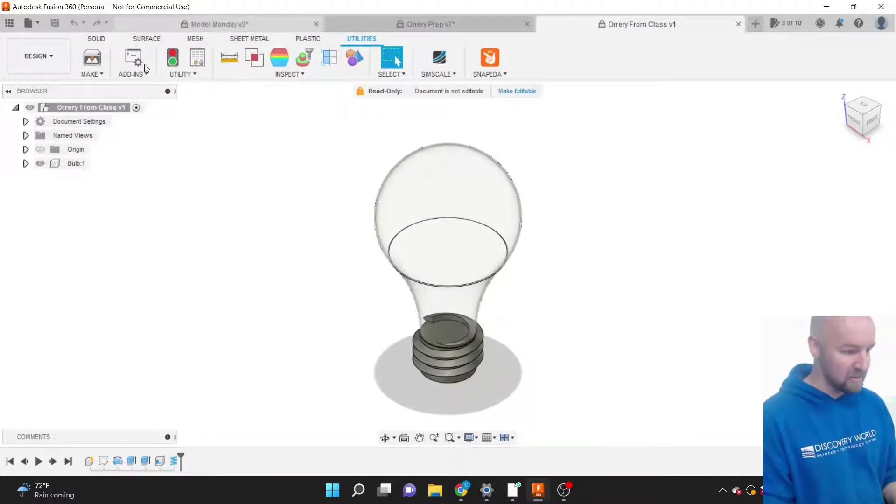
{"action": "left_click", "coordinate": [99, 41]}
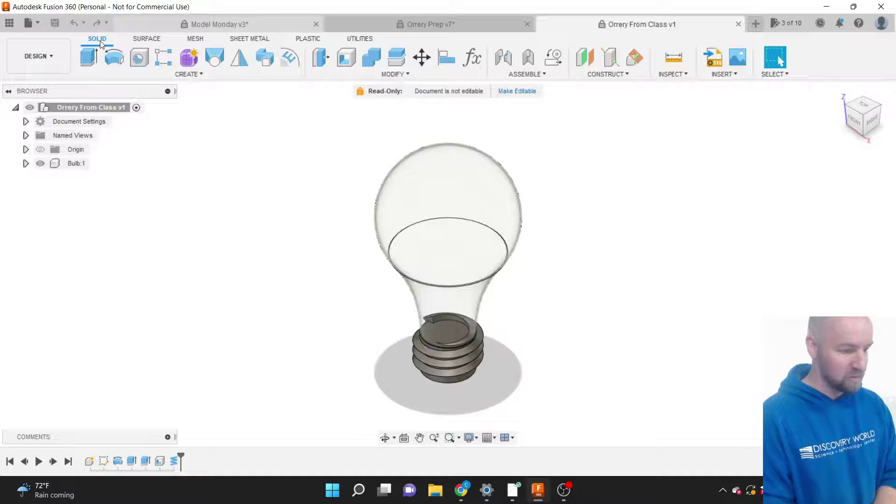
{"action": "left_click", "coordinate": [198, 75]}
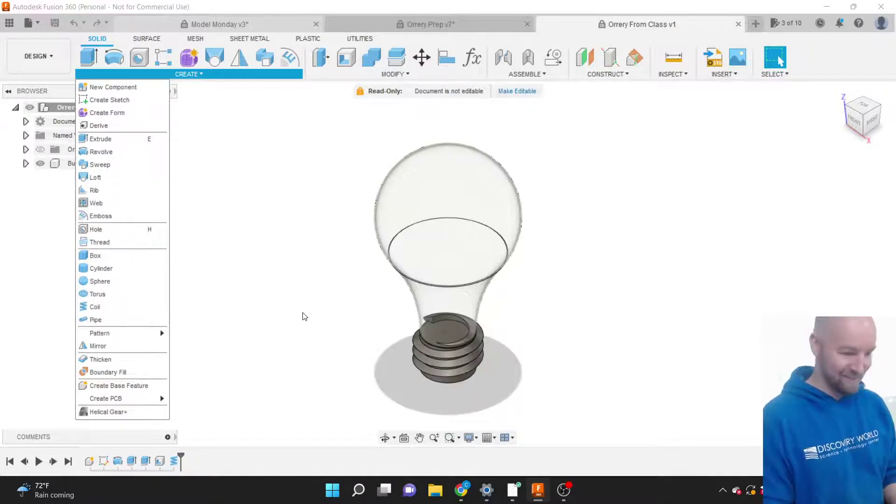
{"action": "scroll", "coordinate": [528, 333], "scroll_direction": "up", "scroll_amount": 3}
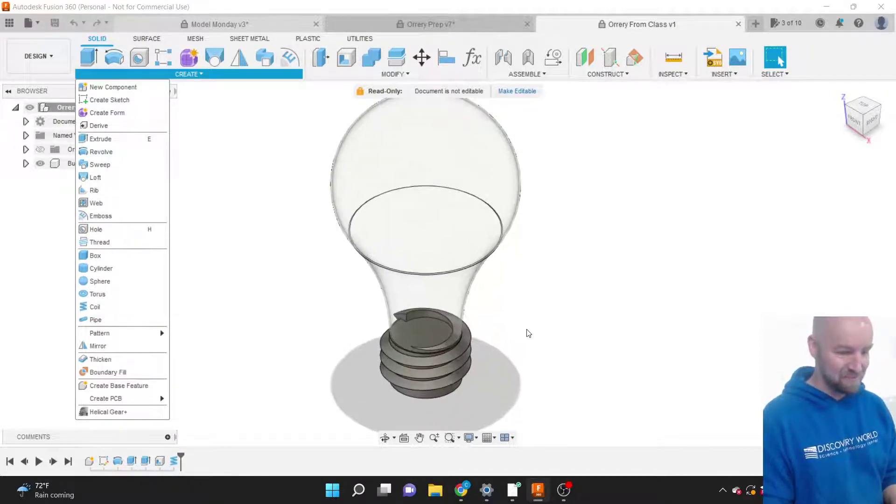
{"action": "scroll", "coordinate": [528, 333], "scroll_direction": "down", "scroll_amount": 2}
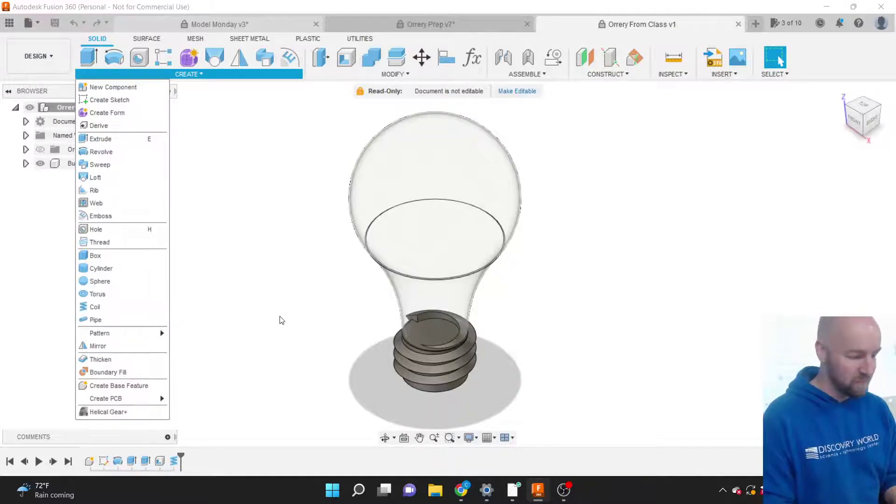
Start Helical Gear+, keep External Gear, set Module to 4 mm, and turn on Preview.
{"action": "left_click", "coordinate": [120, 412]}
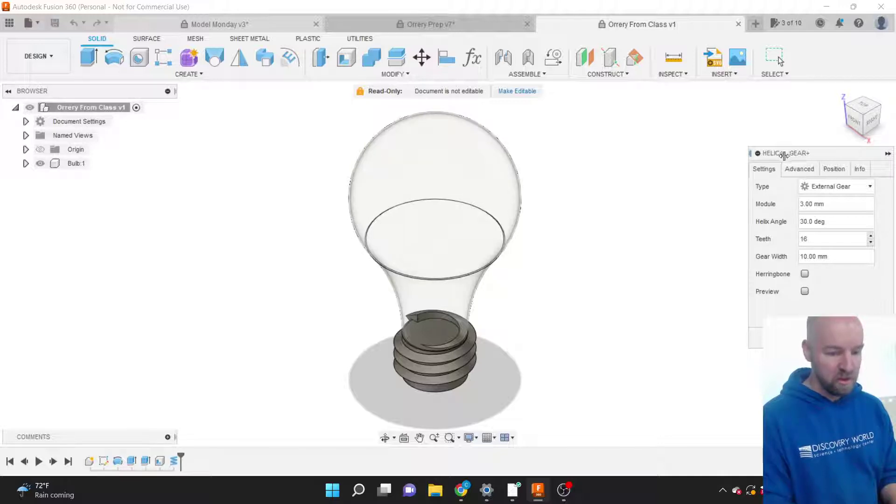
{"action": "left_click_drag", "start_coordinate": [784, 154], "coordinate": [643, 143]}
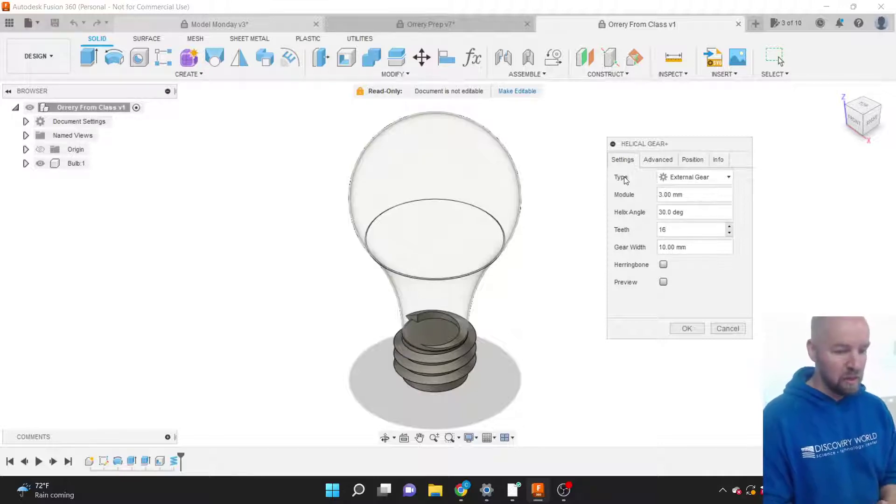
{"action": "left_click", "coordinate": [687, 177]}
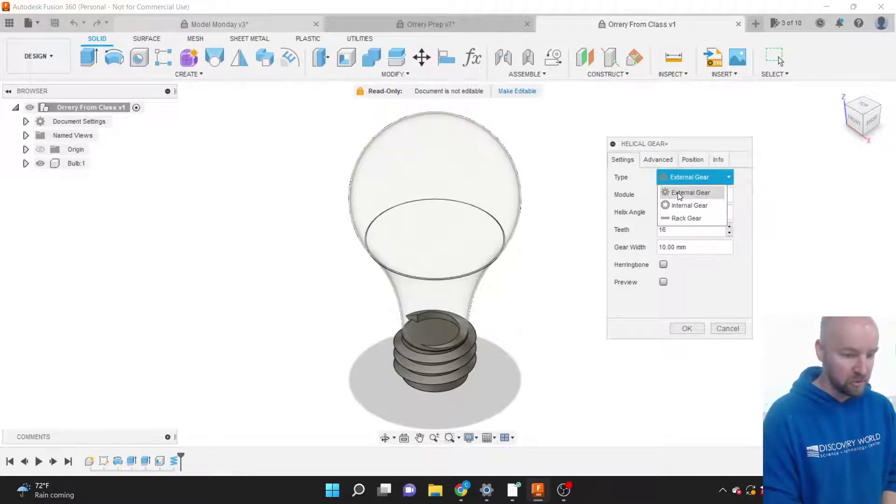
{"action": "left_click", "coordinate": [680, 194]}
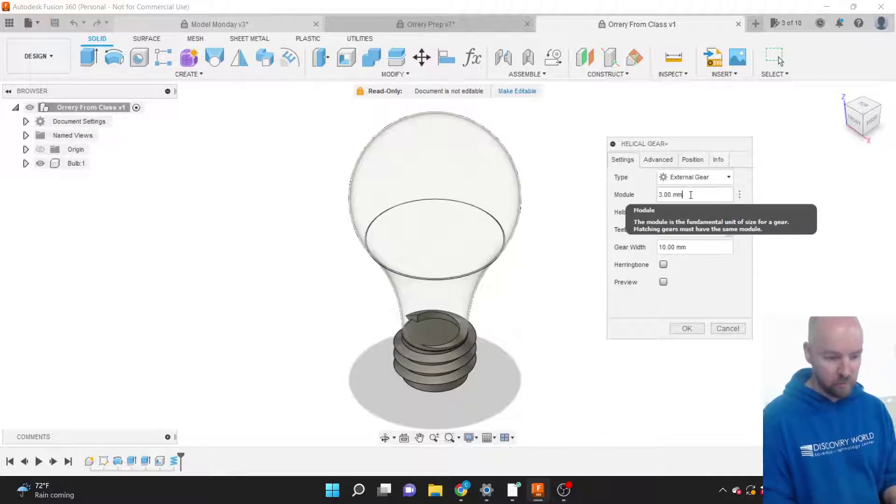
{"action": "left_click_drag", "start_coordinate": [691, 195], "coordinate": [643, 189]}
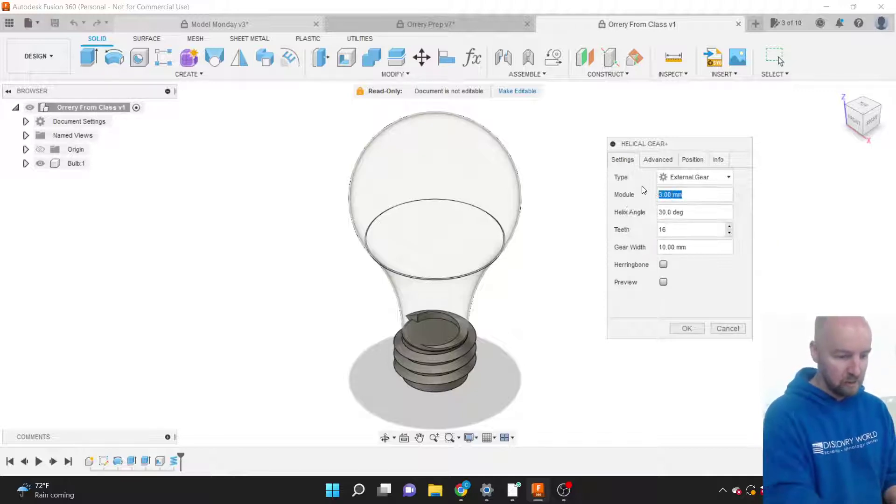
{"action": "type", "text": "4 mm"}
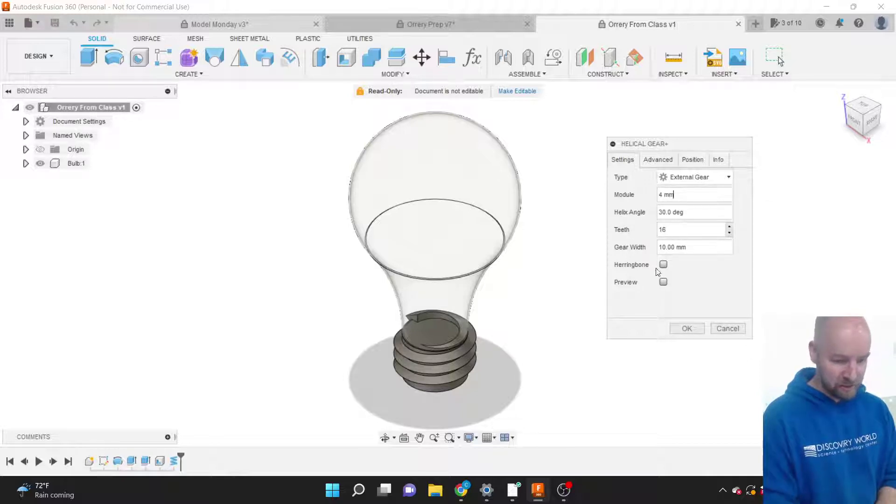
{"action": "left_click", "coordinate": [663, 282]}
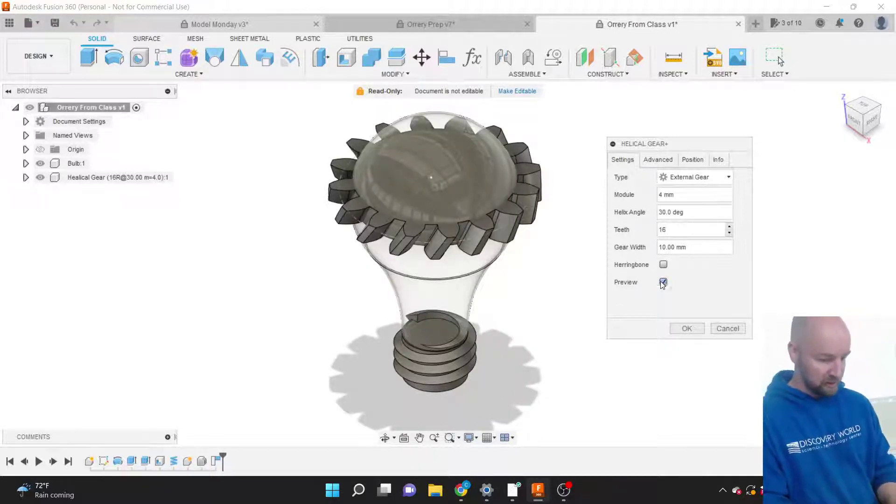
{"action": "left_click", "coordinate": [663, 282]}
{"action": "left_click", "coordinate": [663, 282]}
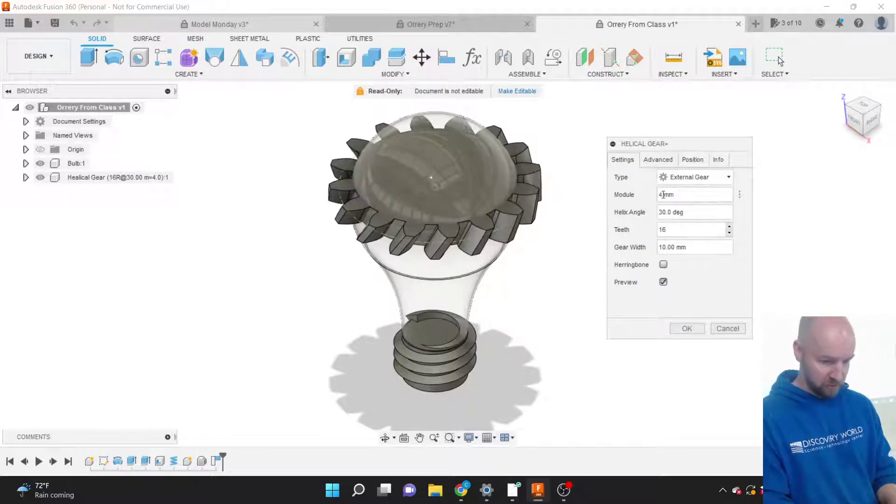
{"action": "left_click", "coordinate": [662, 194]}
{"action": "type", "text": "2"}
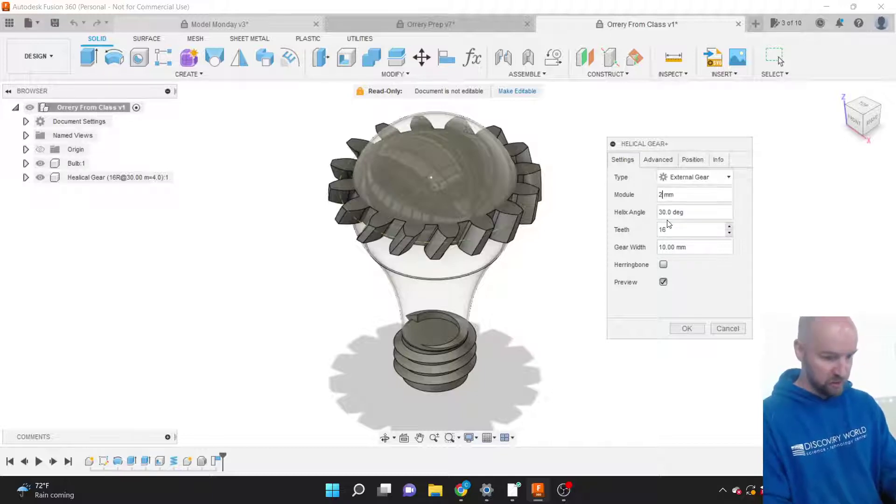
{"action": "key", "text": "Tab"}
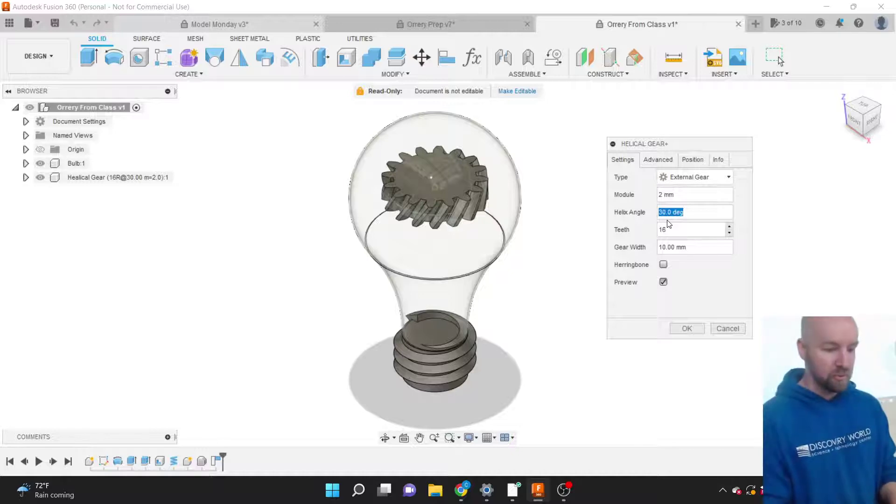
{"action": "left_click", "coordinate": [661, 195]}
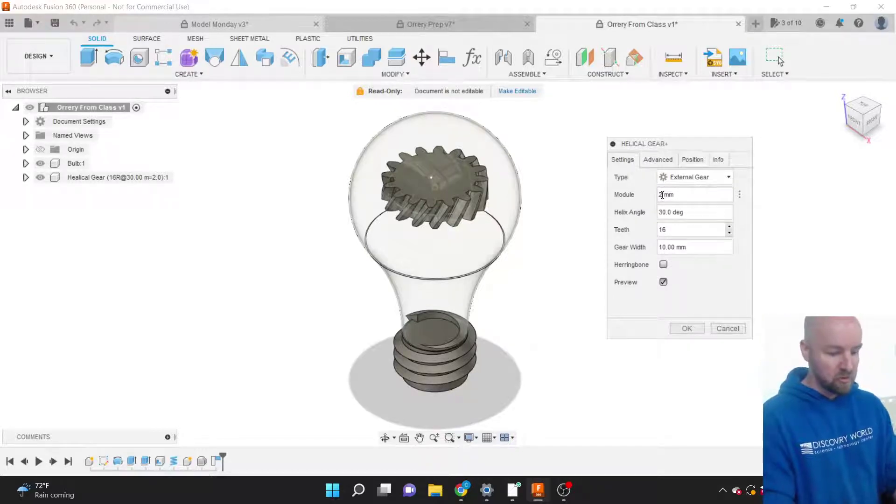
{"action": "key", "text": "BackSpace"}
{"action": "type", "text": "4"}
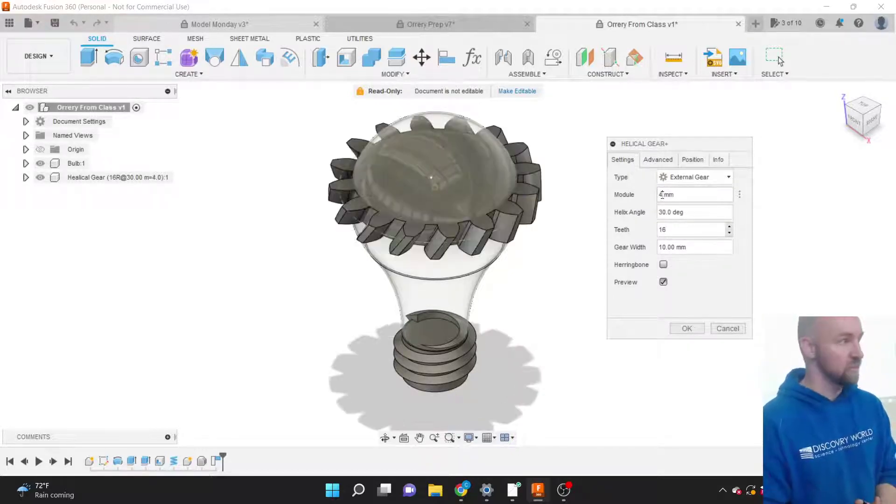
{"action": "key", "text": "Tab"}
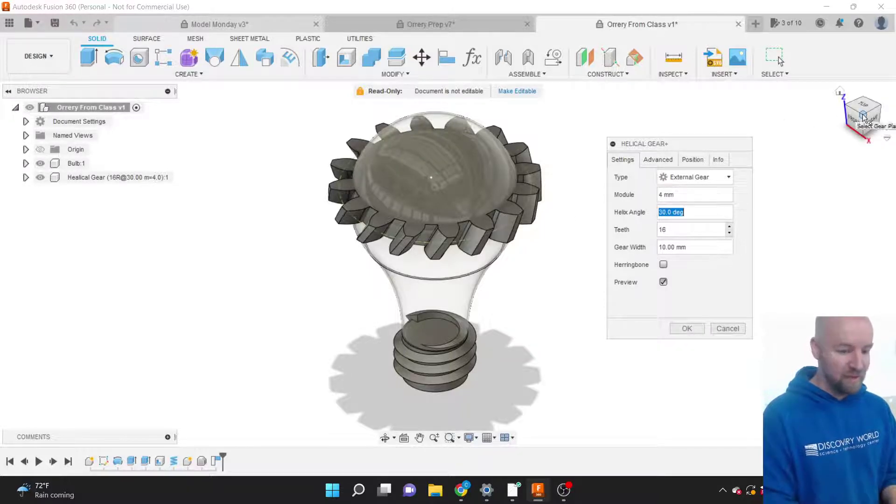
{"action": "mouse_move", "coordinate": [861, 114]}
{"action": "left_mouse_down"}
{"action": "mouse_move", "coordinate": [861, 88]}
{"action": "mouse_move", "coordinate": [844, 110]}
{"action": "left_mouse_up"}
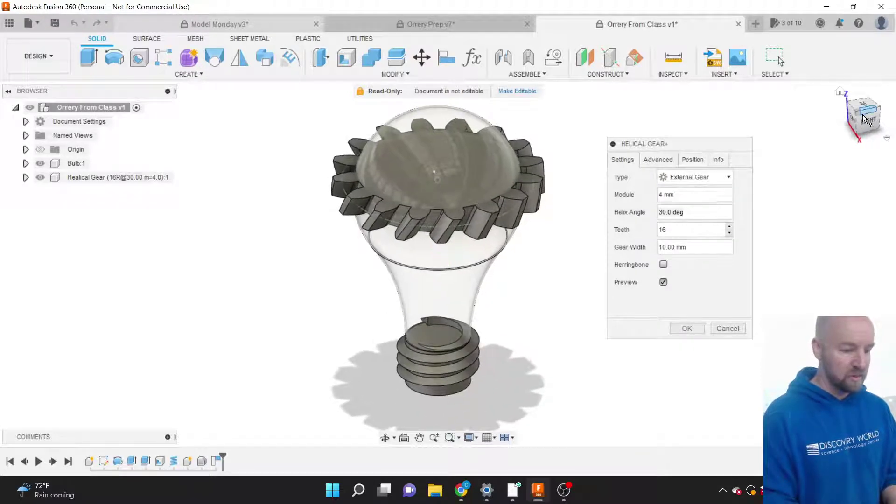
{"action": "scroll", "coordinate": [463, 128], "scroll_direction": "up", "scroll_amount": 4}
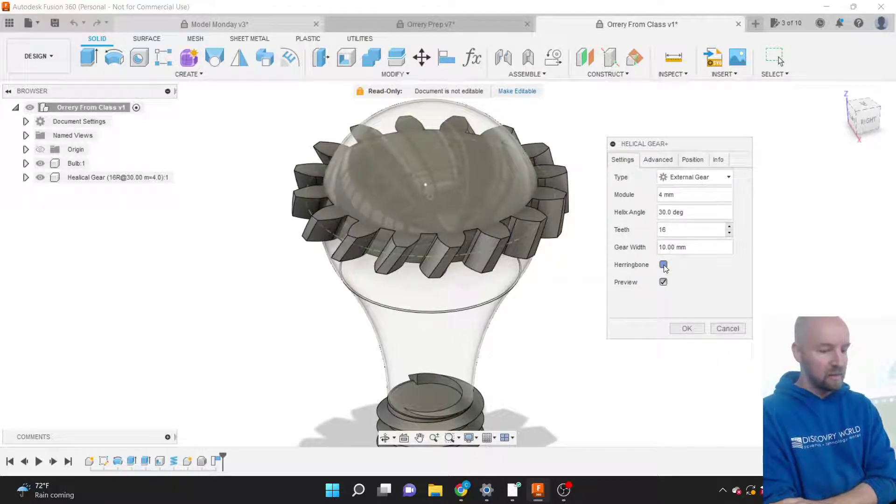
Toggle Herringbone on and back off, then set the Helix Angle to 0 deg.
{"action": "left_click", "coordinate": [663, 265]}
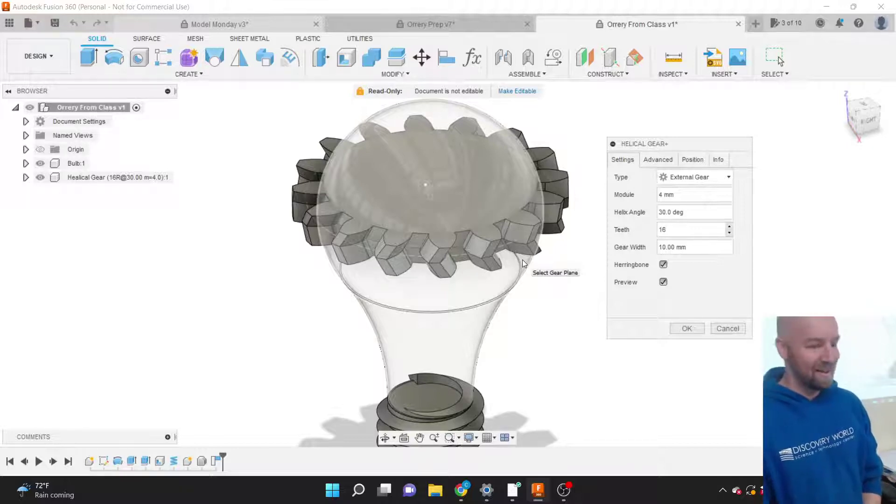
{"action": "left_click", "coordinate": [663, 265]}
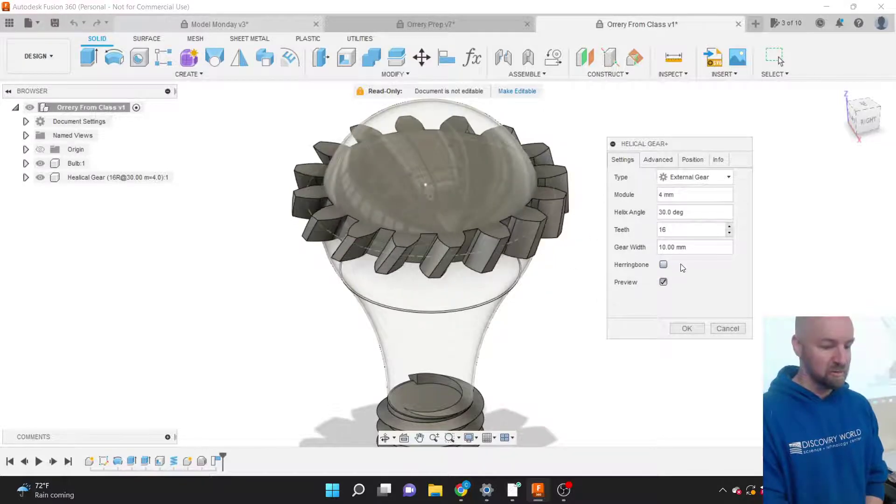
{"action": "left_click", "coordinate": [687, 213]}
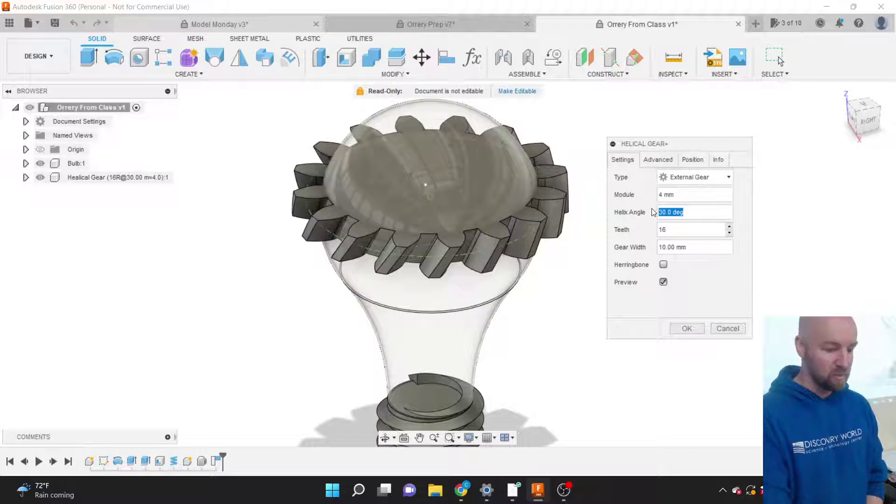
{"action": "type", "text": "0"}
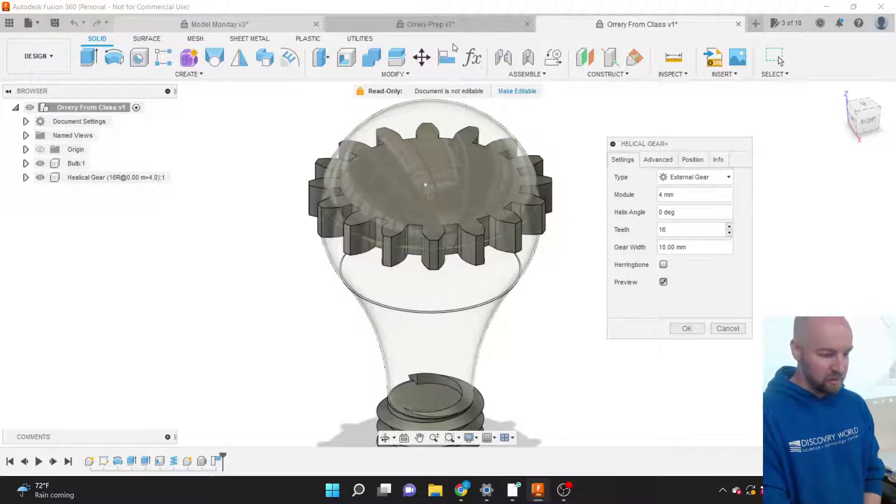
Bring Chrome forward to the hackingden.com earth-moon orrery article tab.
{"action": "mouse_move", "coordinate": [462, 490]}
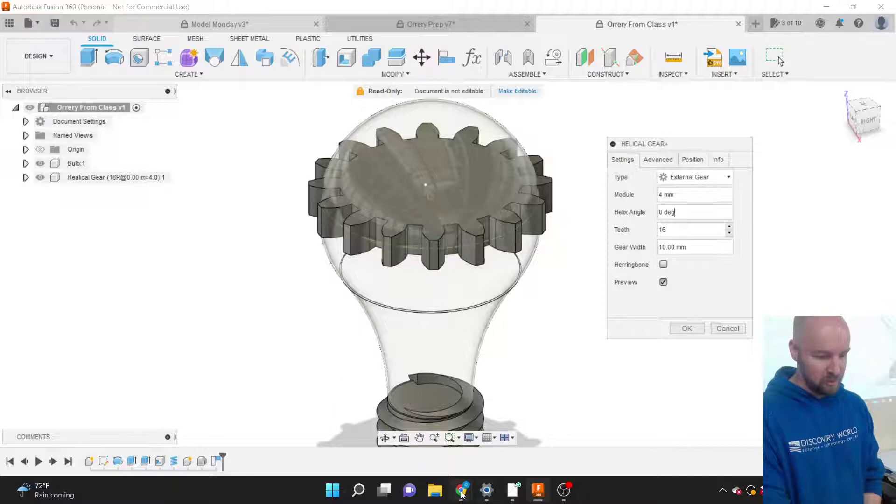
{"action": "left_click", "coordinate": [457, 418]}
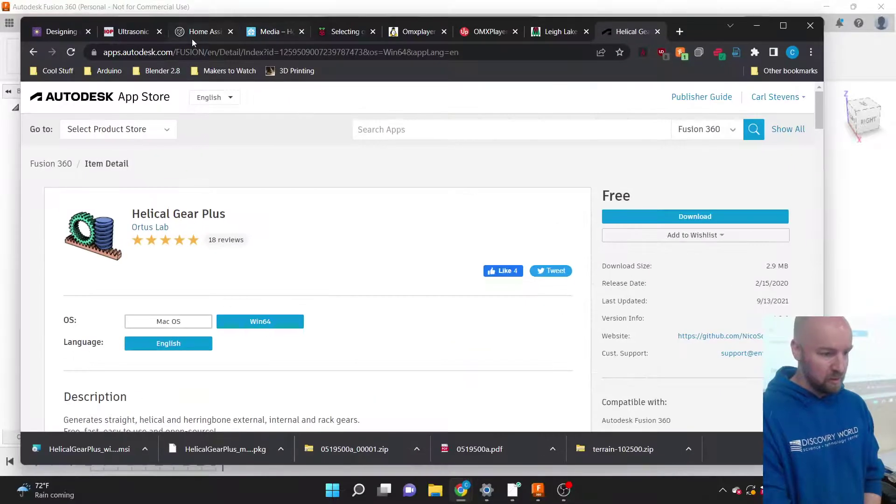
{"action": "left_click", "coordinate": [59, 33]}
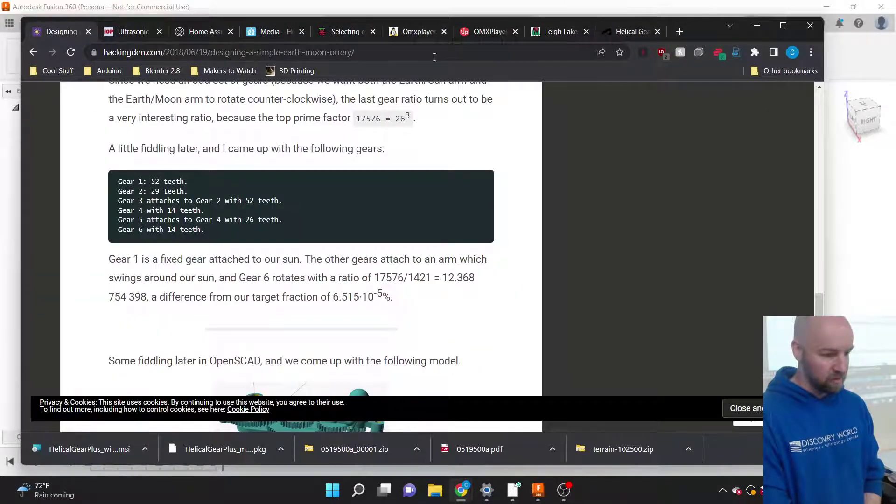
Drag the Chrome window aside after noting Gear 1's 52 teeth, uncovering Fusion 360.
{"action": "left_click_drag", "start_coordinate": [694, 30], "coordinate": [895, 37]}
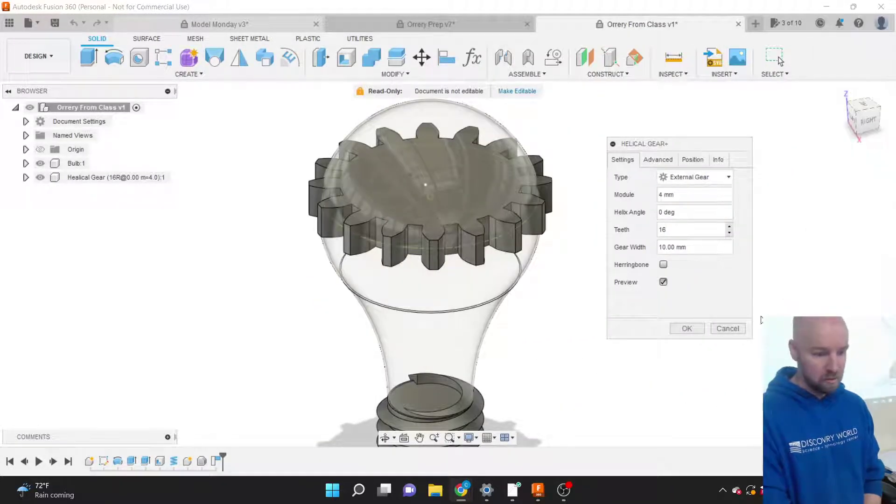
Build the straight gear with 52 teeth and 5 mm gear width.
{"action": "double_click", "coordinate": [676, 232]}
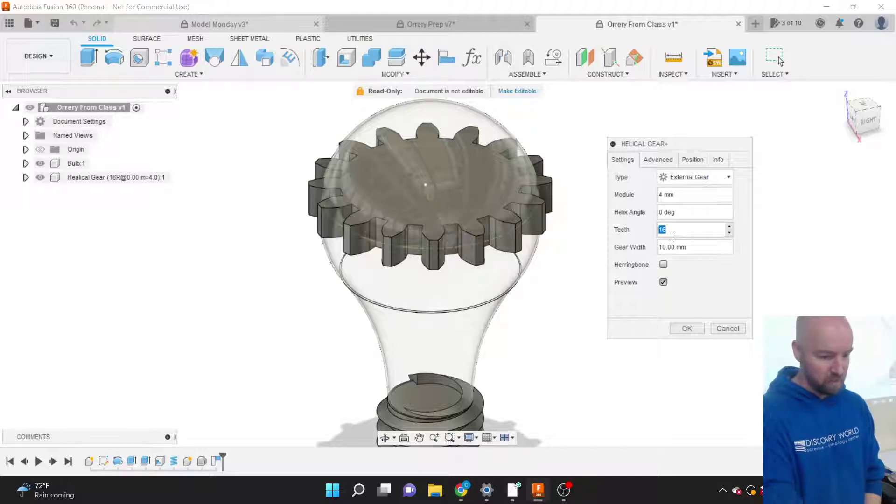
{"action": "type", "text": "52"}
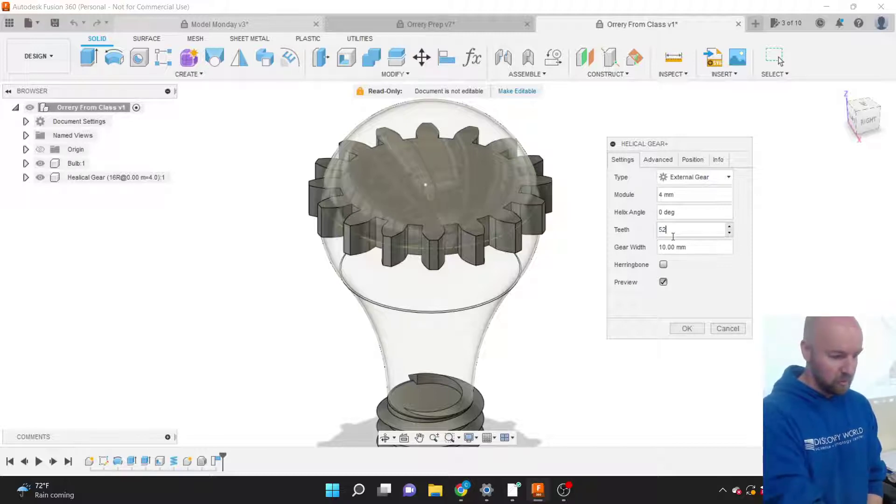
{"action": "key", "text": "Tab"}
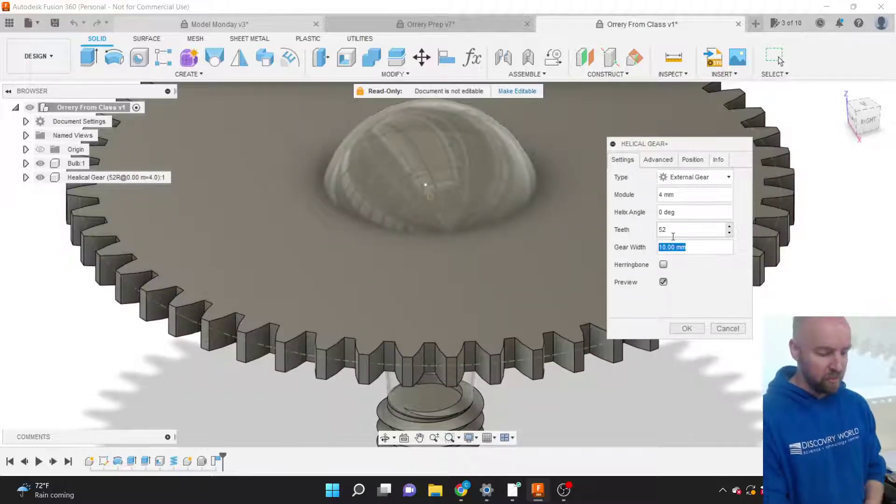
{"action": "type", "text": "5"}
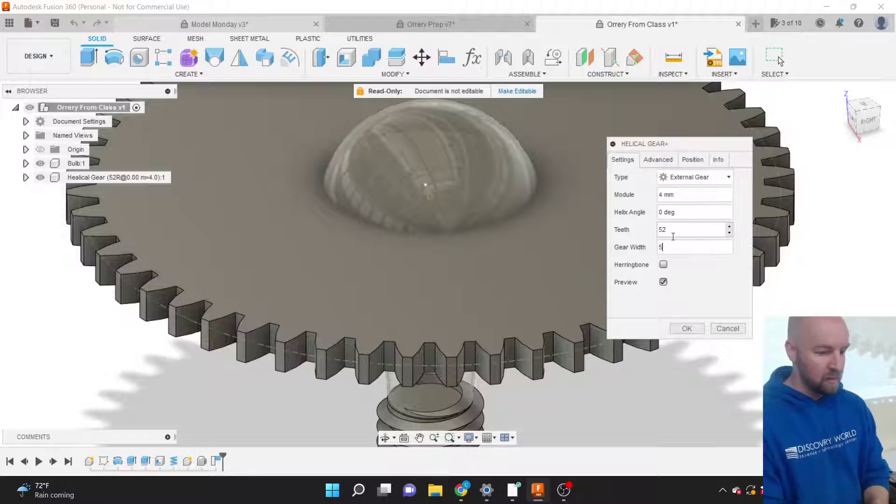
{"action": "key", "text": "Tab"}
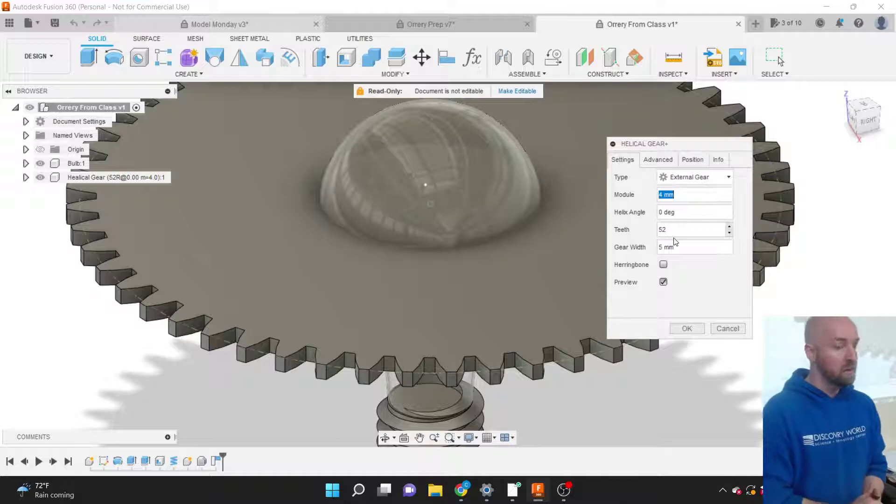
{"action": "left_click", "coordinate": [695, 328]}
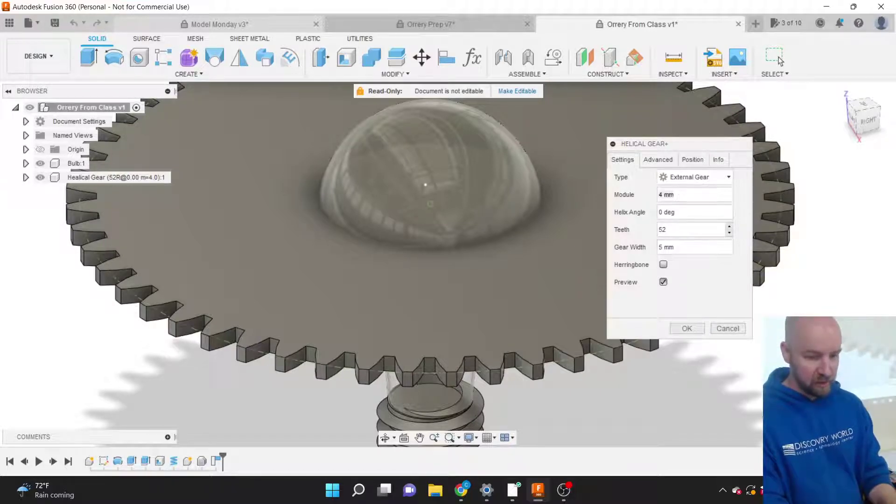
{"action": "left_click", "coordinate": [696, 329]}
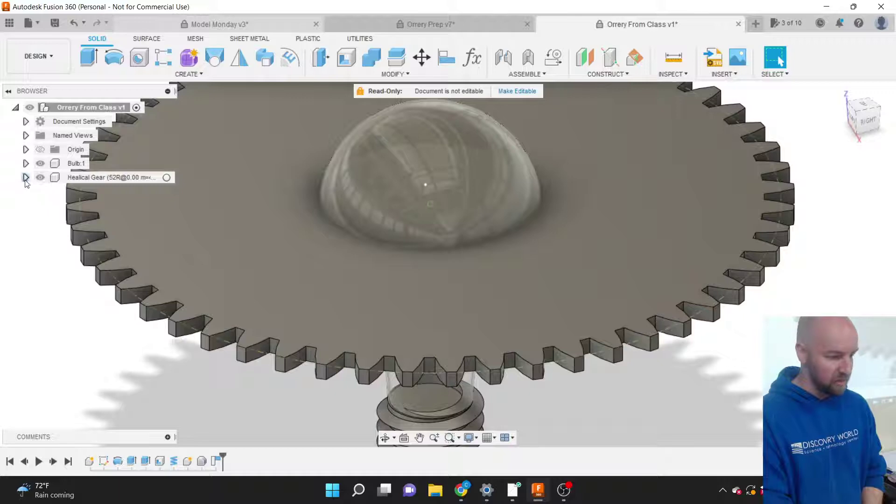
Edit and finish the Healical Gear's Position timeline feature.
{"action": "left_click", "coordinate": [26, 178]}
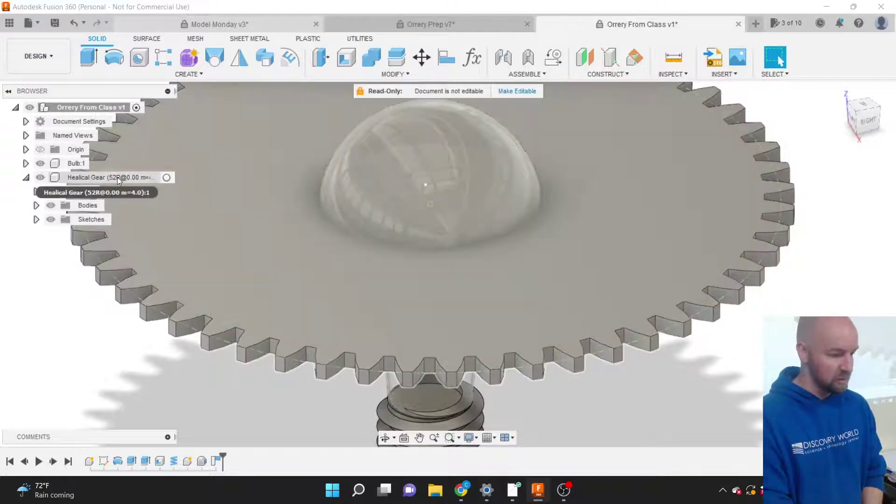
{"action": "left_click", "coordinate": [110, 176]}
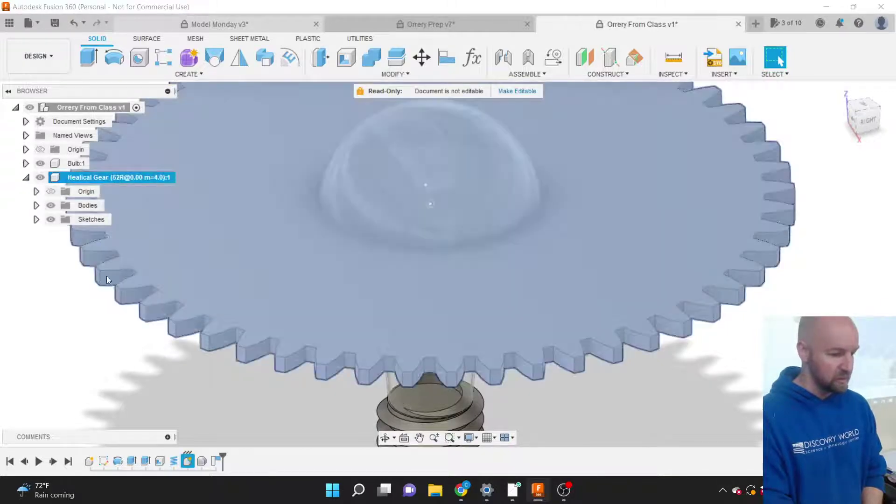
{"action": "left_click", "coordinate": [109, 323]}
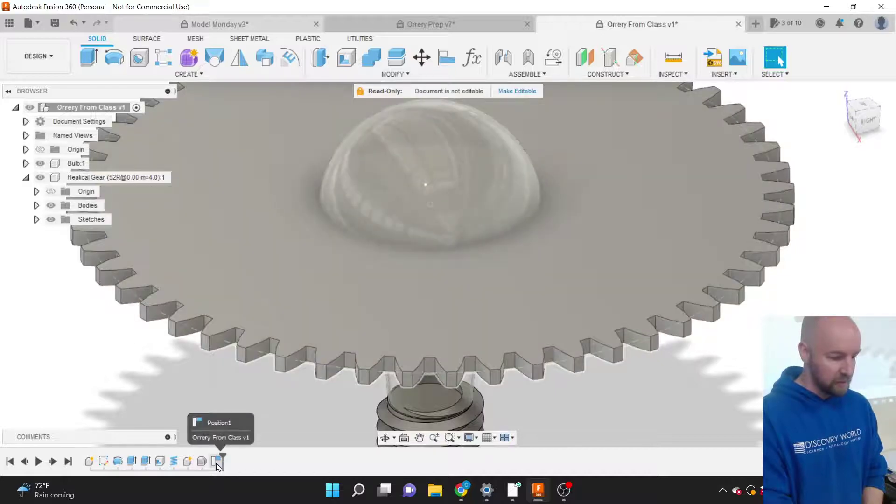
{"action": "right_click", "coordinate": [217, 462]}
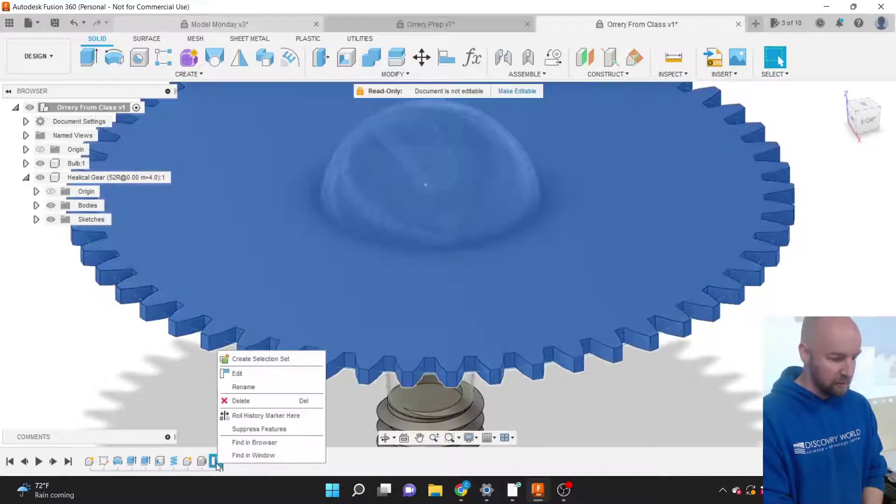
{"action": "left_click", "coordinate": [238, 373]}
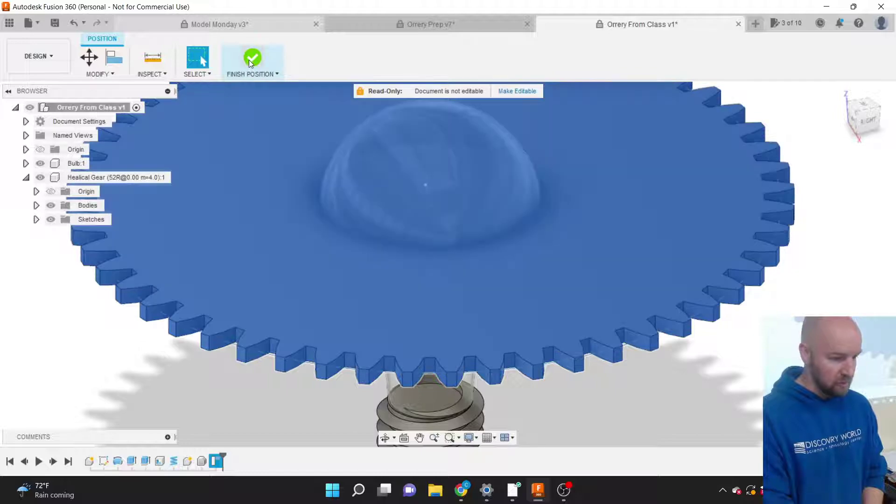
{"action": "left_click", "coordinate": [250, 60]}
Delete the Healical Gear component and confirm the deletion.
{"action": "left_click", "coordinate": [105, 180]}
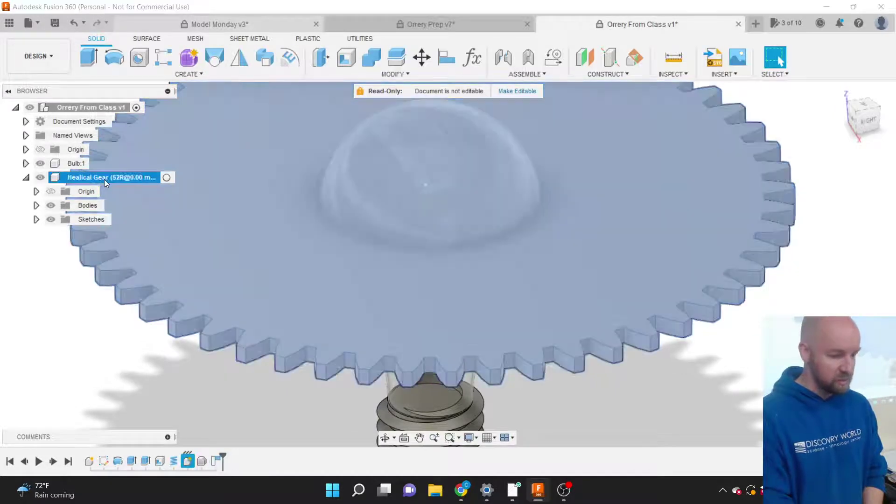
{"action": "key", "text": "Delete"}
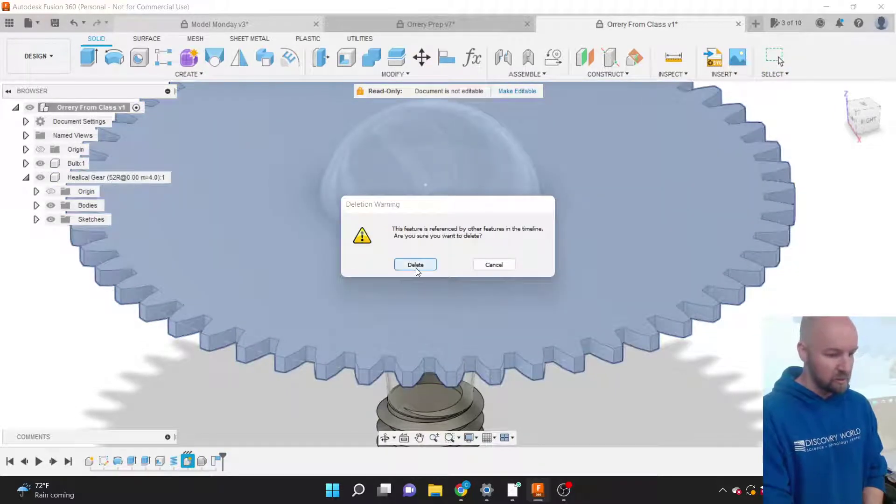
{"action": "left_click", "coordinate": [416, 265]}
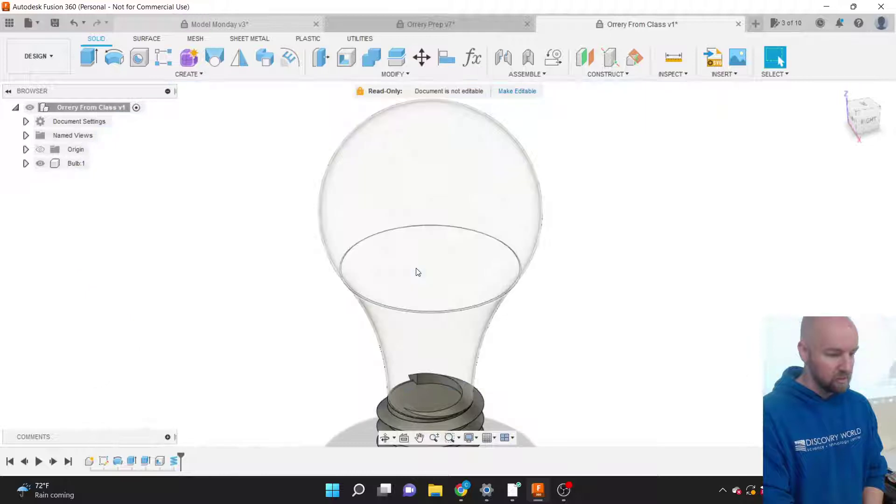
Create a Helical Gear: external, 4 mm module, 52 teeth, 5 mm width, preview on.
{"action": "left_click", "coordinate": [192, 75]}
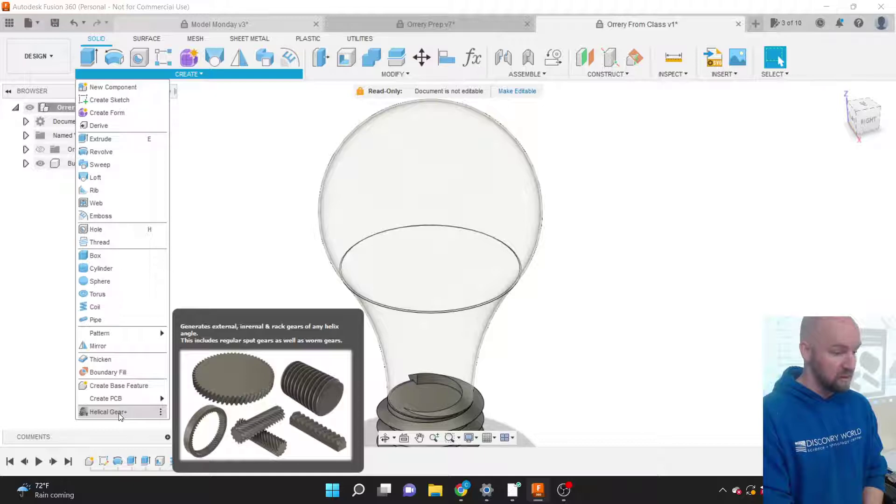
{"action": "left_click", "coordinate": [120, 413]}
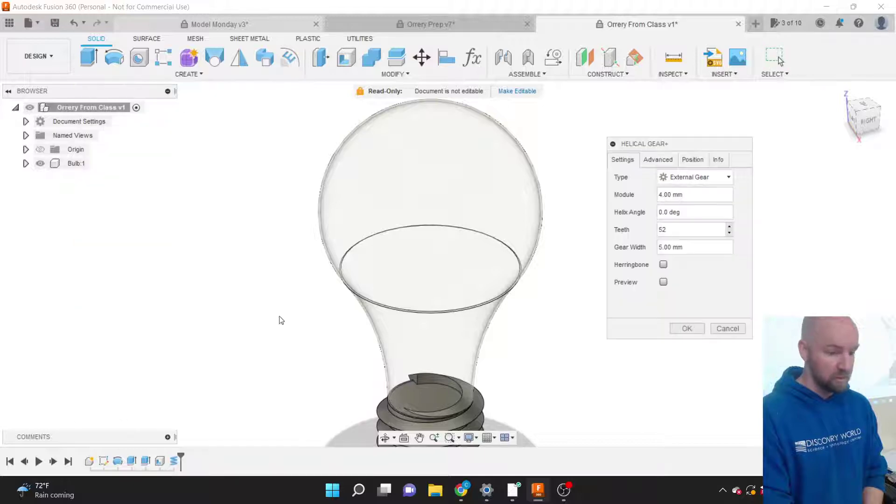
{"action": "left_click", "coordinate": [663, 282]}
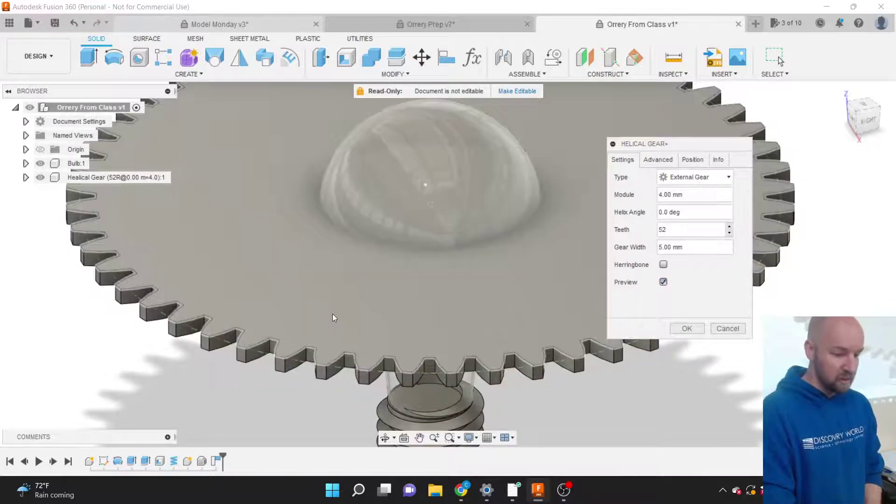
{"action": "scroll", "coordinate": [333, 317], "scroll_direction": "down", "scroll_amount": 2}
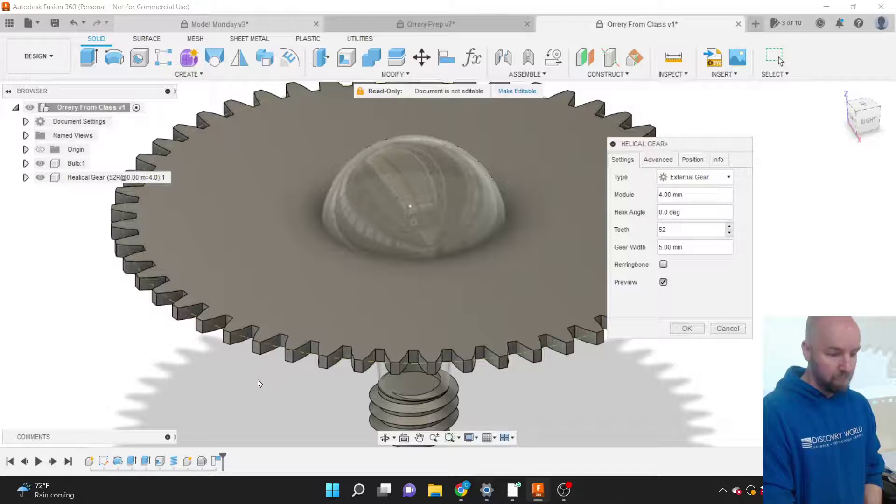
{"action": "scroll", "coordinate": [257, 380], "scroll_direction": "down", "scroll_amount": 3}
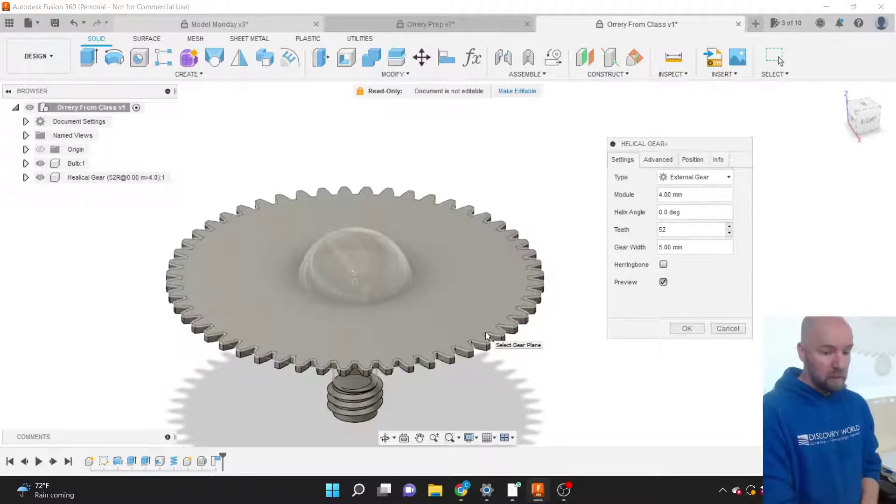
{"action": "left_click", "coordinate": [686, 328]}
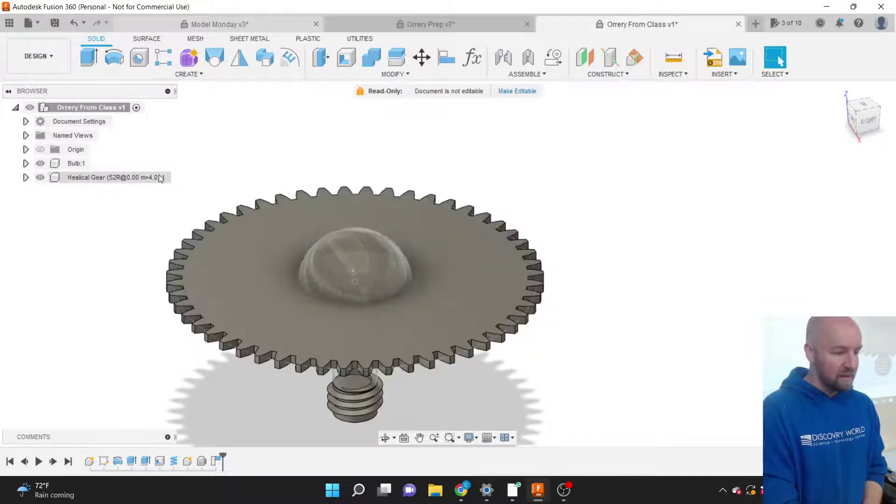
{"action": "left_click", "coordinate": [96, 177]}
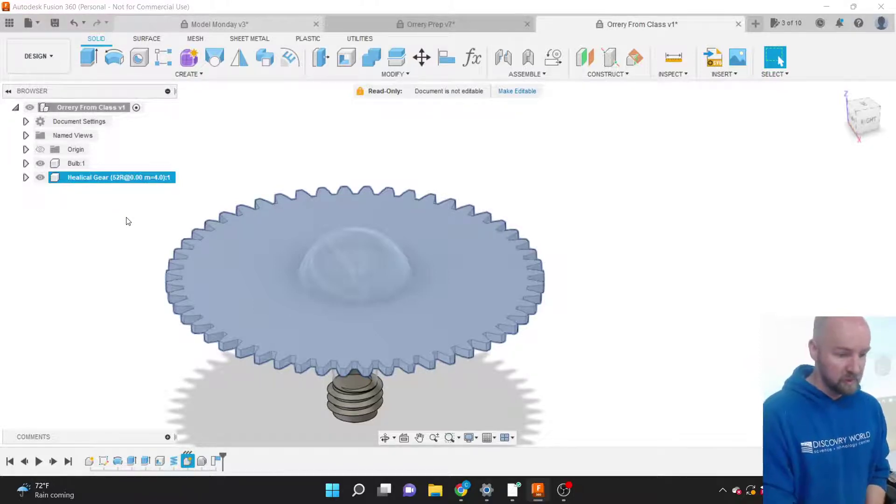
{"action": "left_click", "coordinate": [621, 305]}
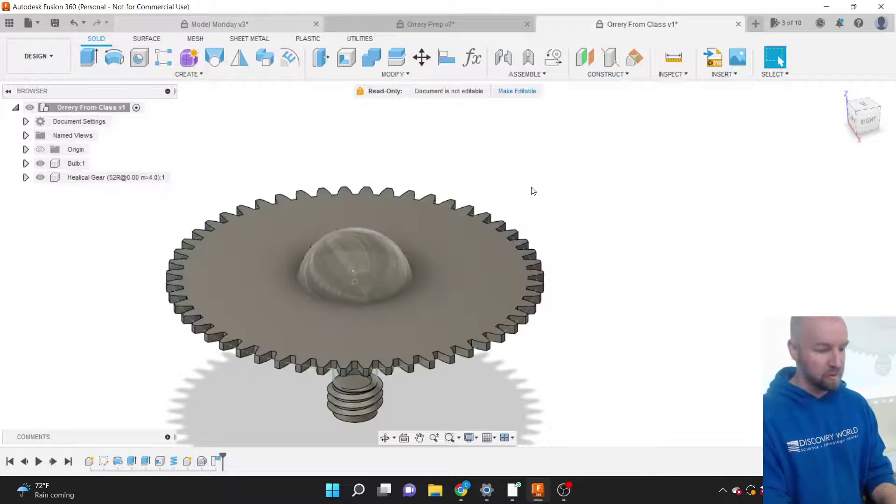
{"action": "scroll", "coordinate": [540, 192], "scroll_direction": "down", "scroll_amount": 3}
{"action": "scroll", "coordinate": [366, 236], "scroll_direction": "up", "scroll_amount": 4}
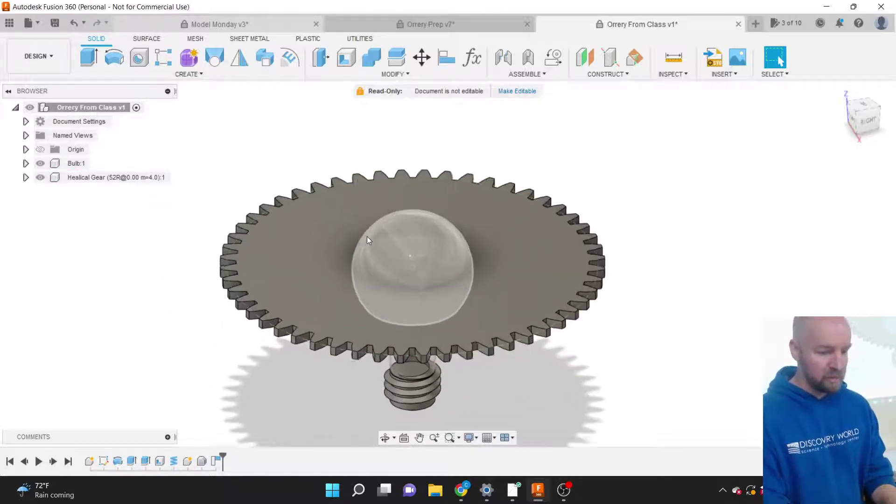
{"action": "scroll", "coordinate": [367, 240], "scroll_direction": "up", "scroll_amount": 1}
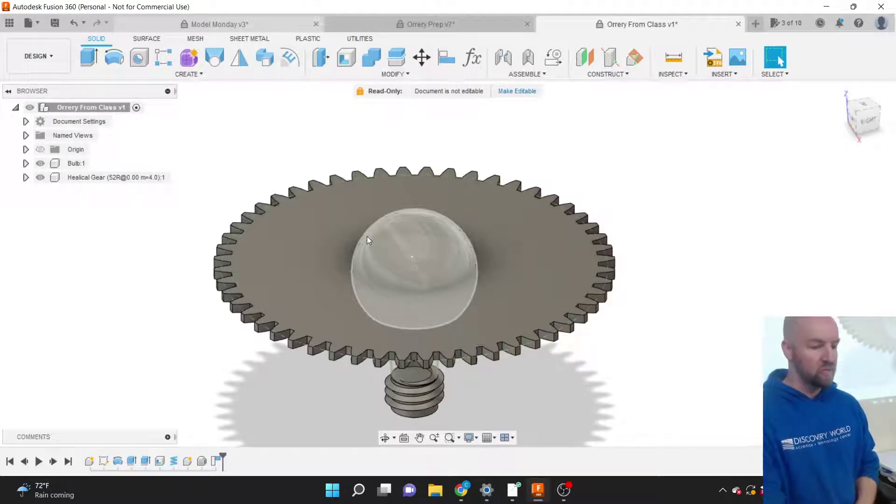
Start Move/Copy and select the gear body.
{"action": "left_click", "coordinate": [384, 75]}
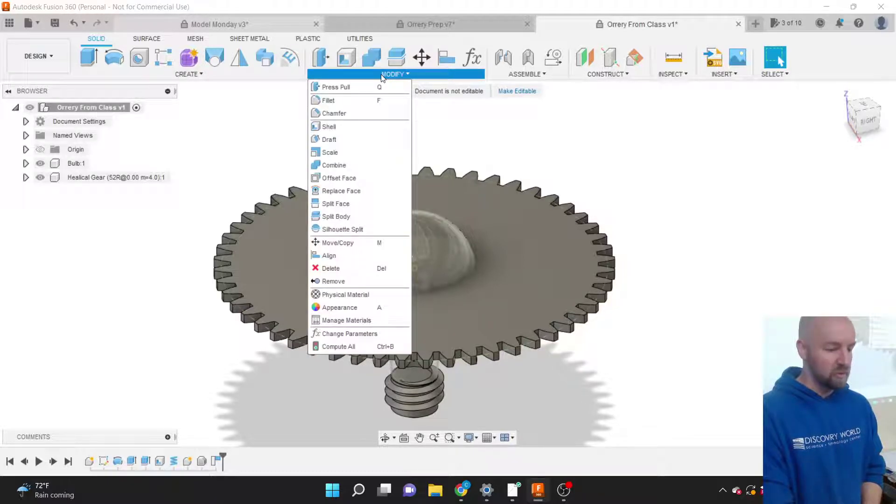
{"action": "left_click", "coordinate": [345, 242]}
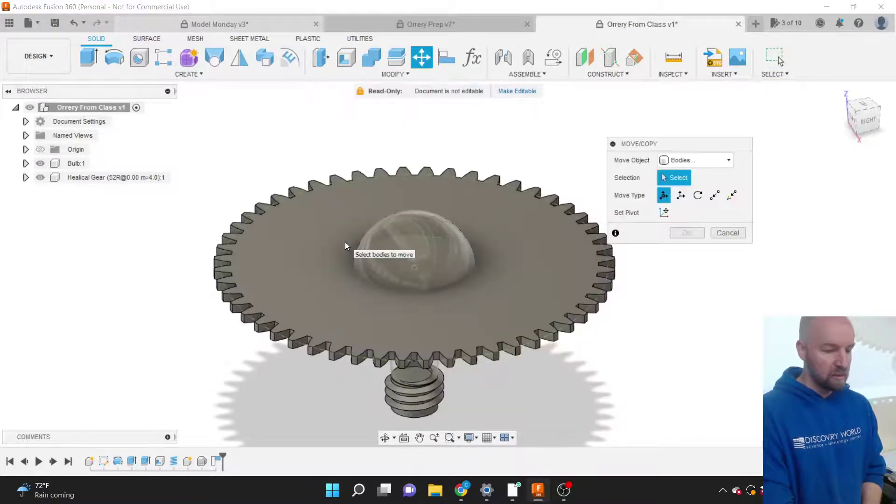
{"action": "left_click_drag", "start_coordinate": [629, 144], "coordinate": [667, 139]}
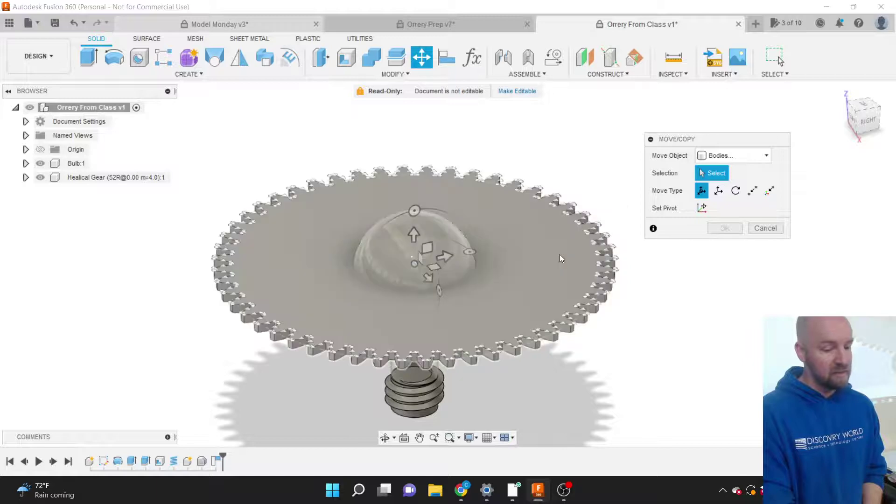
{"action": "left_click", "coordinate": [554, 251]}
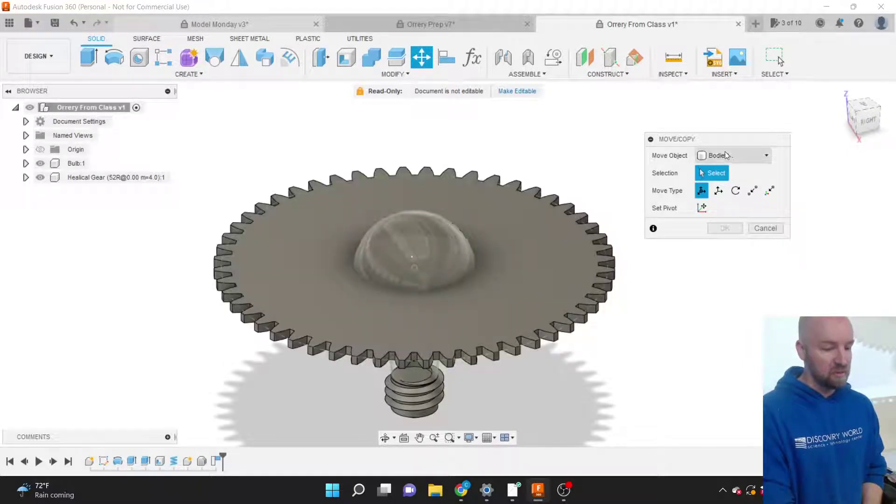
{"action": "left_click", "coordinate": [530, 226]}
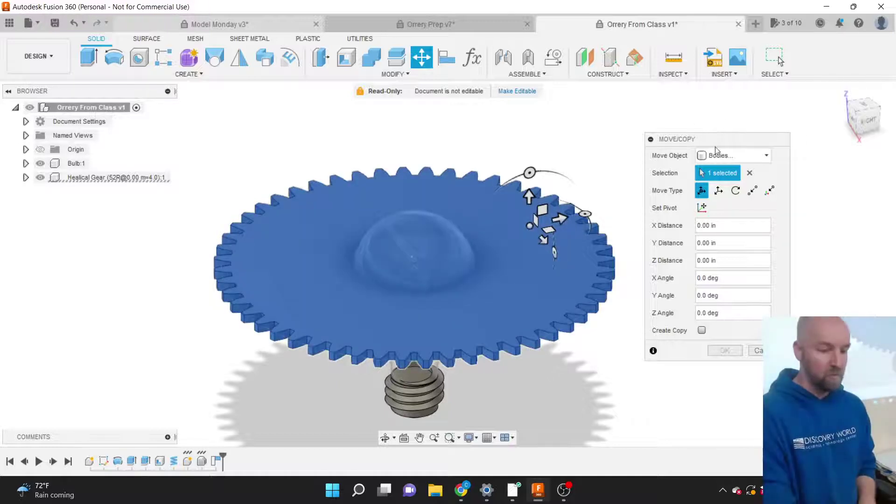
{"action": "left_click", "coordinate": [720, 154]}
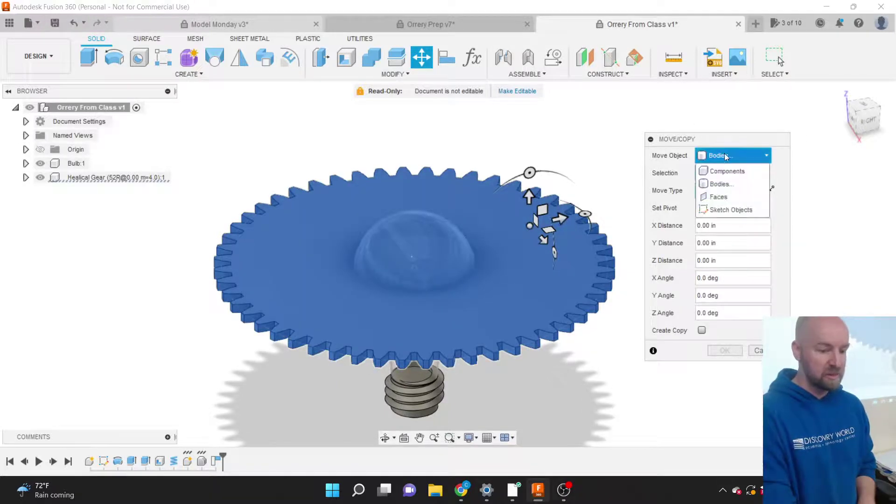
{"action": "left_click", "coordinate": [724, 154]}
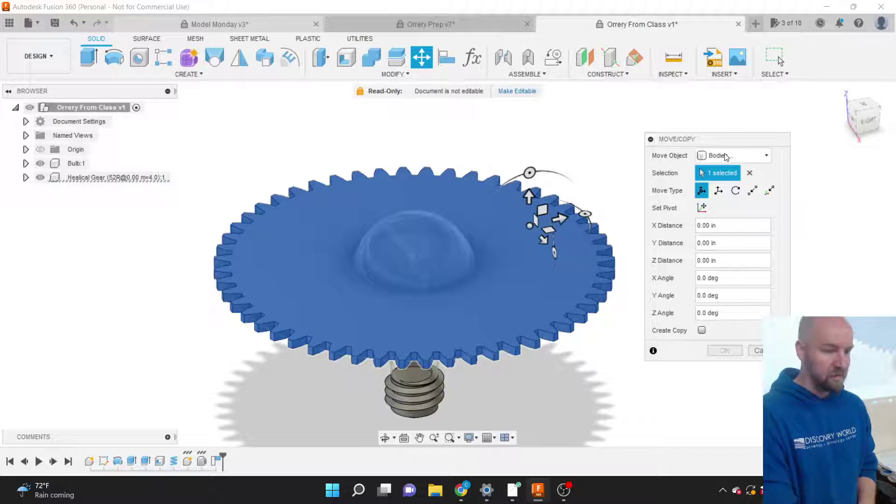
Expand the gear in the browser and set Move Object to Components.
{"action": "left_click", "coordinate": [25, 178]}
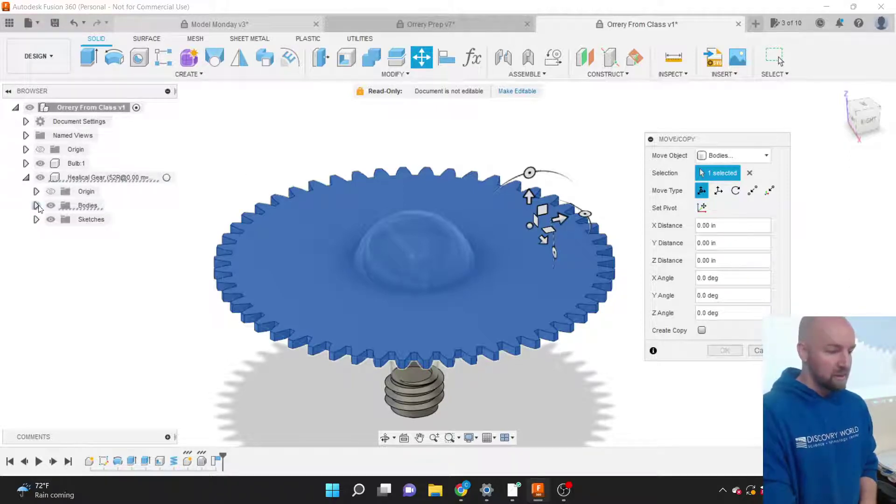
{"action": "left_click", "coordinate": [36, 219]}
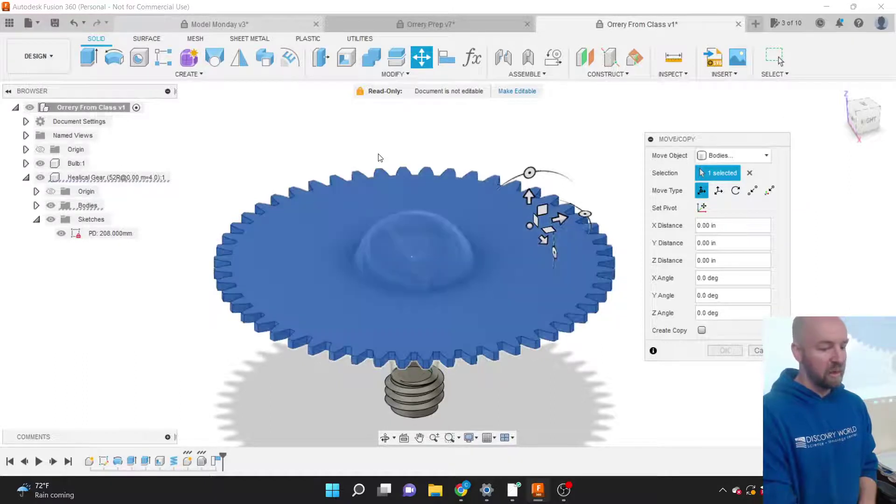
{"action": "left_click", "coordinate": [745, 154]}
{"action": "left_click", "coordinate": [735, 171]}
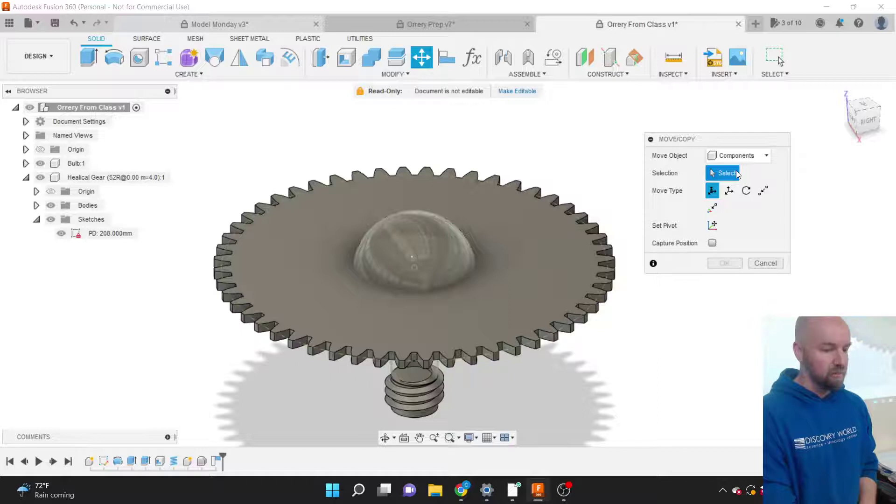
Select the Healical Gear component from the browser as the move object.
{"action": "left_click", "coordinate": [552, 228]}
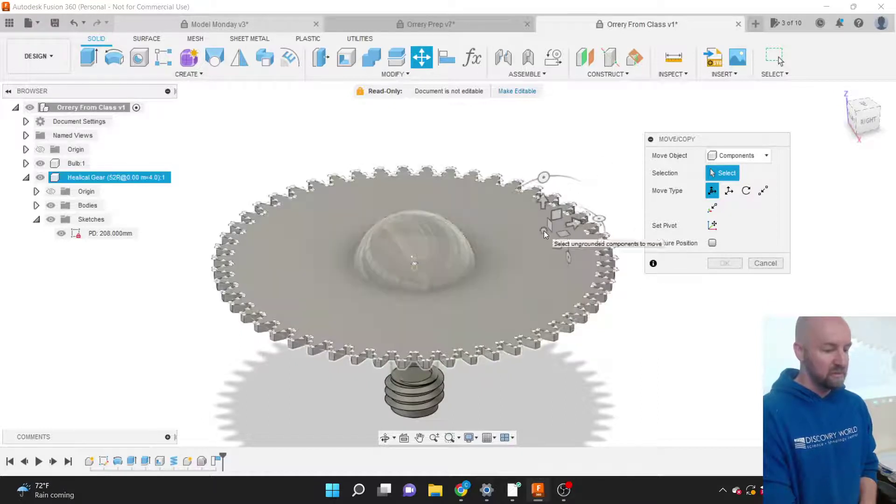
{"action": "left_click", "coordinate": [544, 231]}
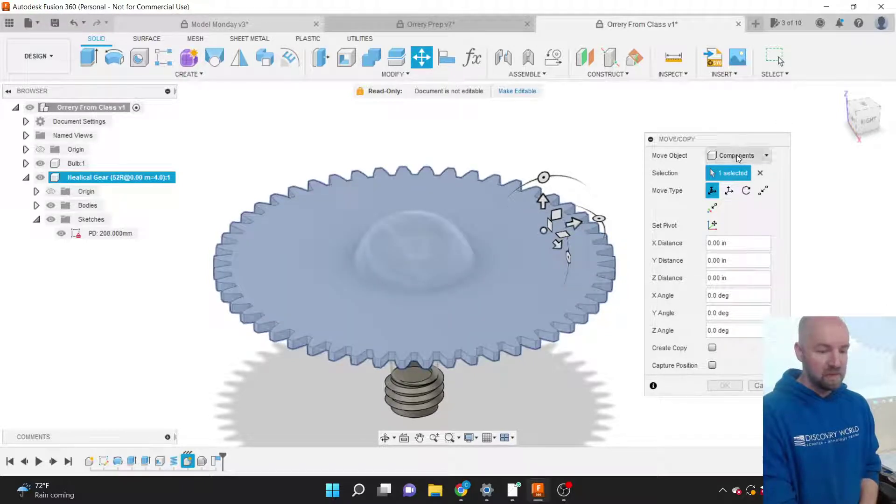
{"action": "left_click", "coordinate": [736, 155]}
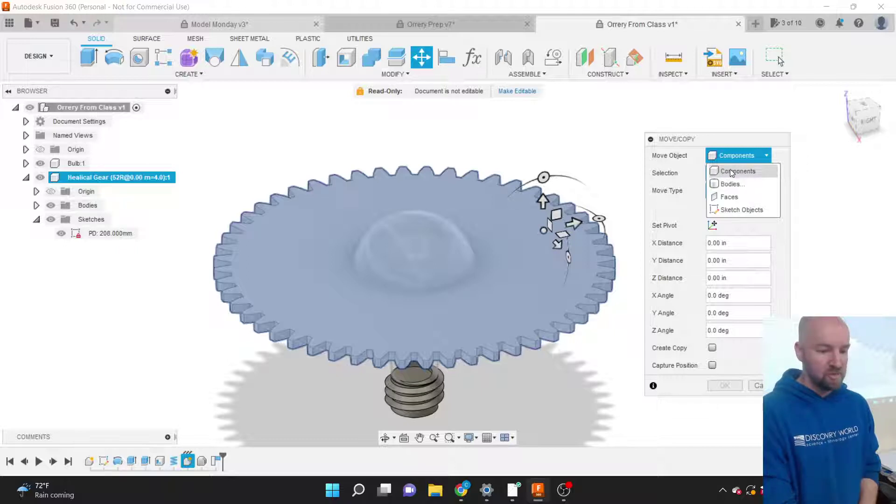
{"action": "left_click", "coordinate": [731, 171]}
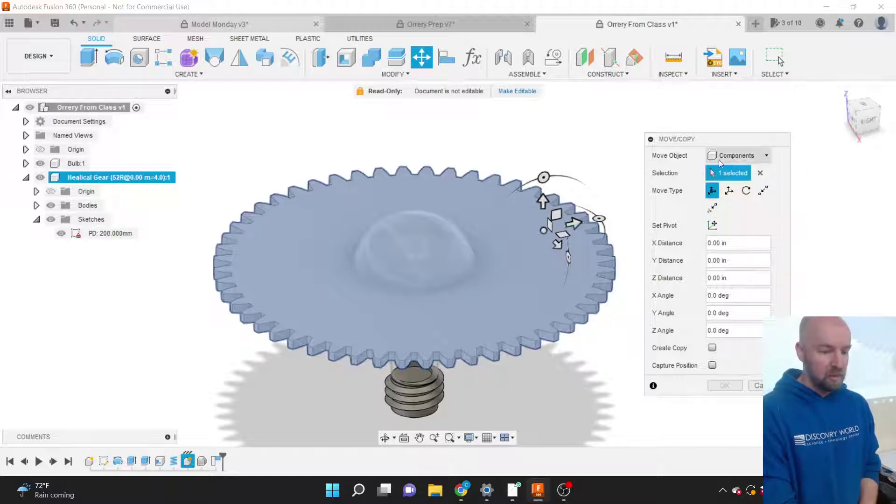
{"action": "left_click", "coordinate": [759, 174]}
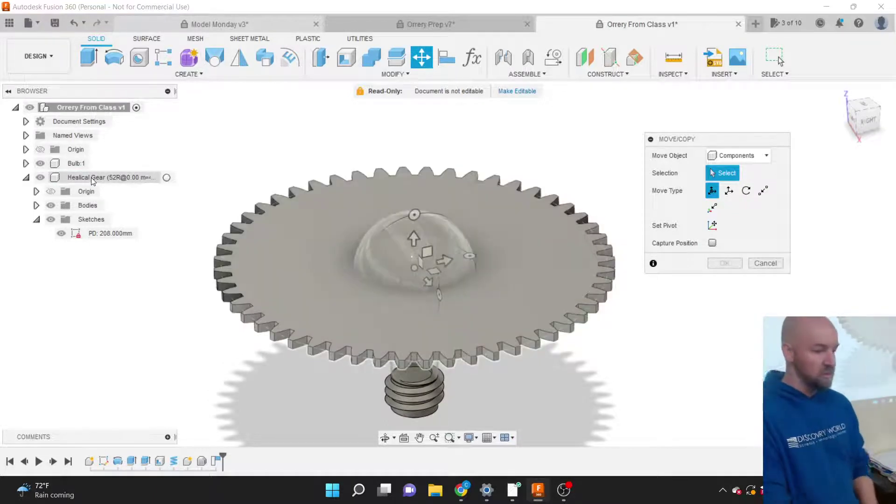
{"action": "left_click", "coordinate": [91, 178]}
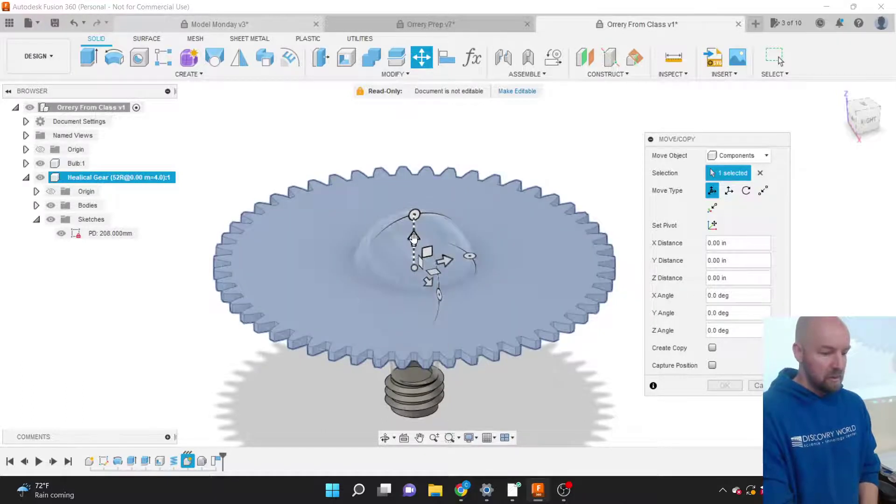
Drag the gear along Z to -2.10 in at the bulb's neck and confirm.
{"action": "left_click_drag", "start_coordinate": [413, 238], "coordinate": [419, 325]}
{"action": "scroll", "coordinate": [704, 114], "scroll_direction": "down", "scroll_amount": 2}
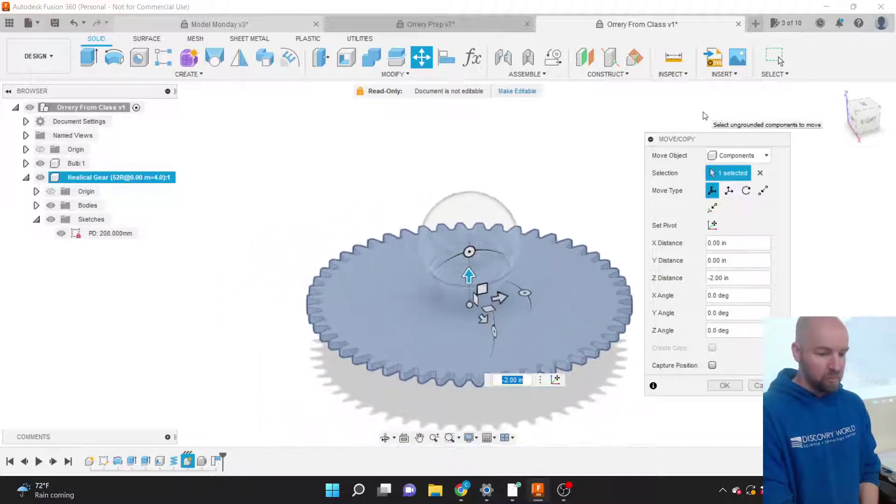
{"action": "left_click", "coordinate": [867, 120]}
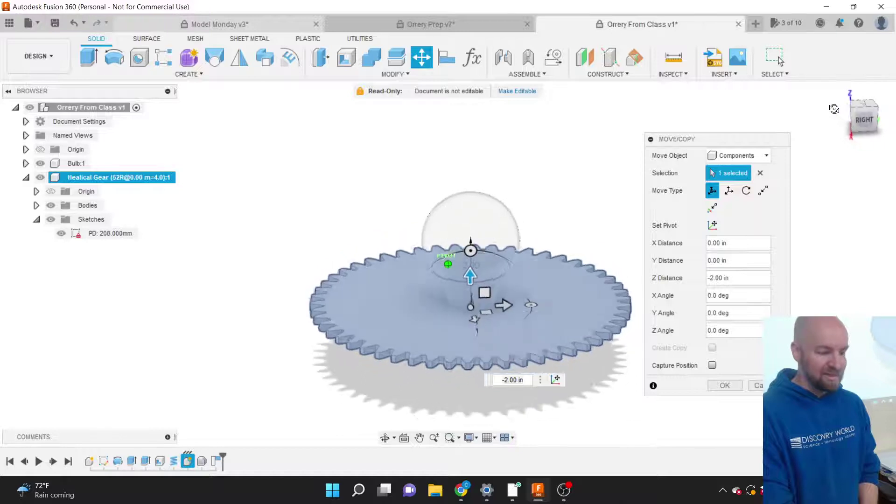
{"action": "scroll", "coordinate": [536, 286], "scroll_direction": "up", "scroll_amount": 3}
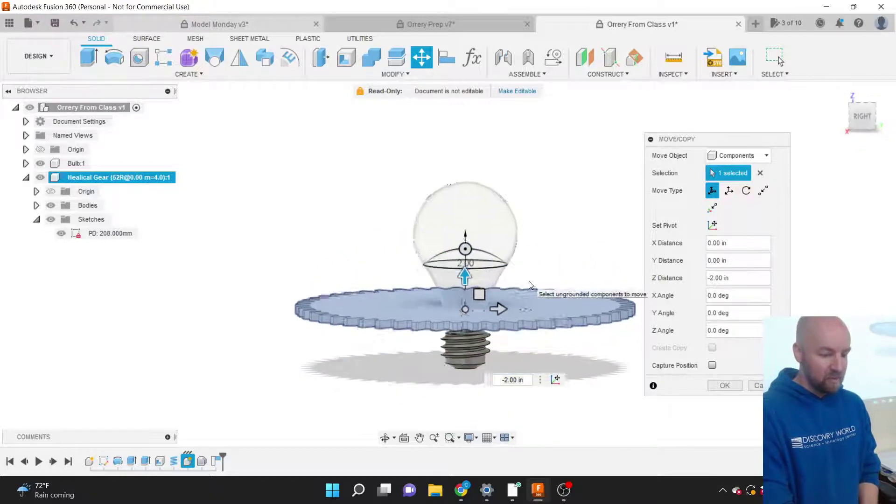
{"action": "mouse_move", "coordinate": [432, 293]}
{"action": "left_mouse_down"}
{"action": "mouse_move", "coordinate": [440, 341]}
{"action": "mouse_move", "coordinate": [437, 302]}
{"action": "left_mouse_up"}
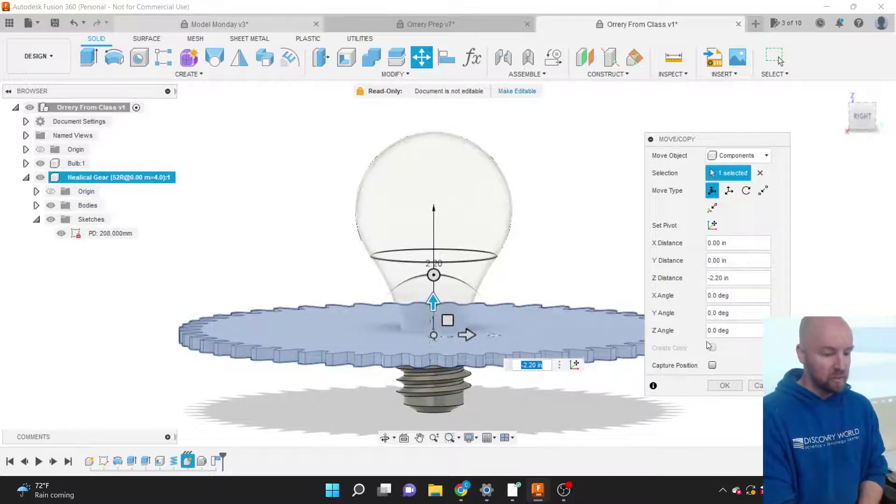
{"action": "left_click", "coordinate": [862, 115]}
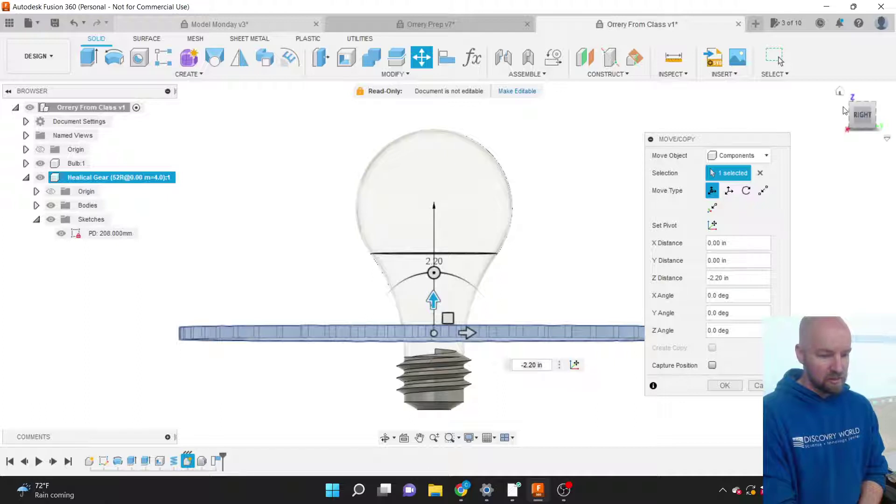
{"action": "scroll", "coordinate": [453, 337], "scroll_direction": "up", "scroll_amount": 4}
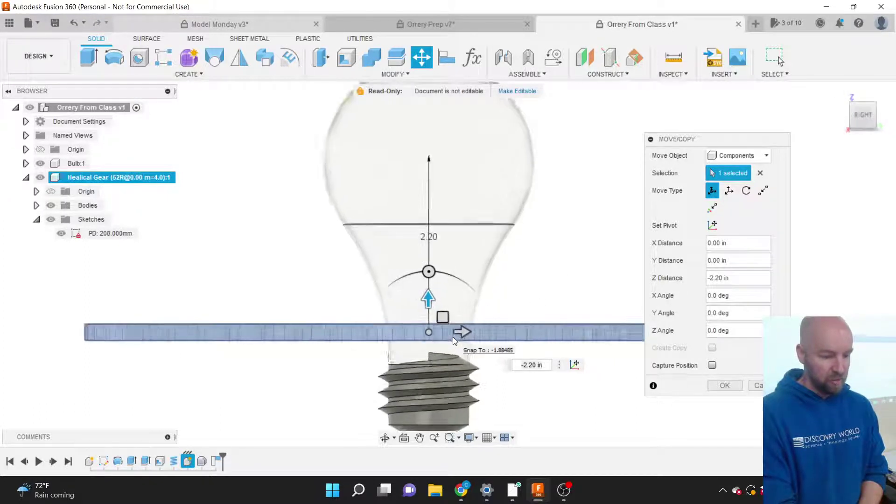
{"action": "left_click_drag", "start_coordinate": [416, 296], "coordinate": [413, 290]}
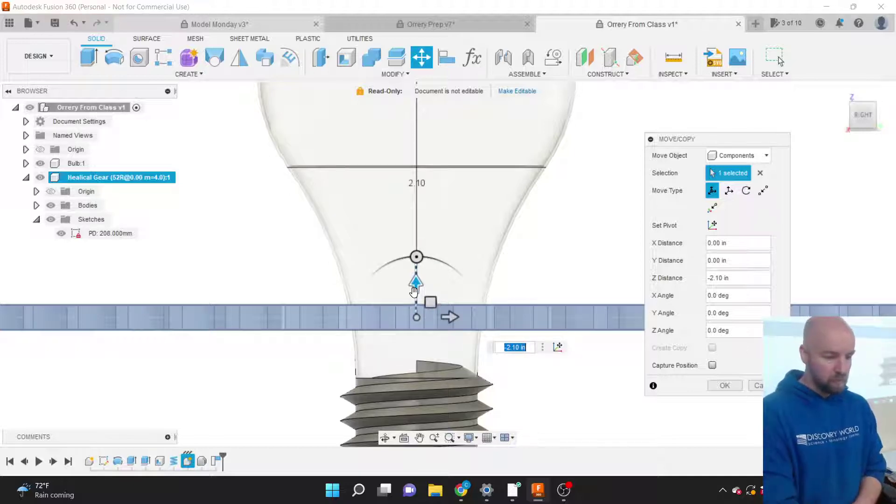
{"action": "scroll", "coordinate": [320, 323], "scroll_direction": "down", "scroll_amount": 4}
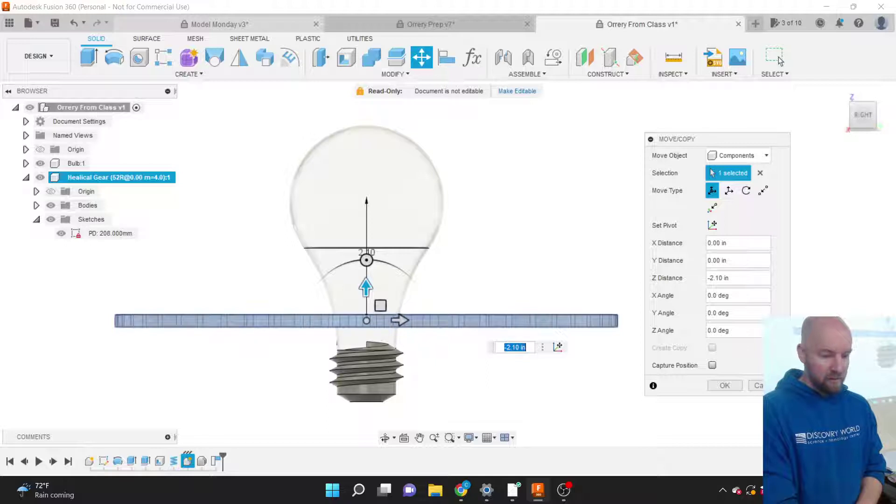
{"action": "left_click", "coordinate": [724, 385]}
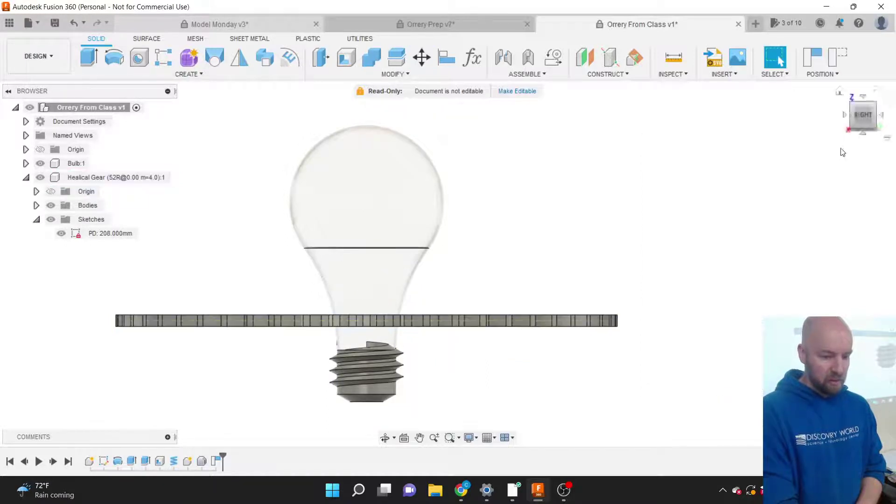
Activate the Healical Gear component using its radio button in the Browser.
{"action": "left_click_drag", "start_coordinate": [854, 117], "coordinate": [888, 135]}
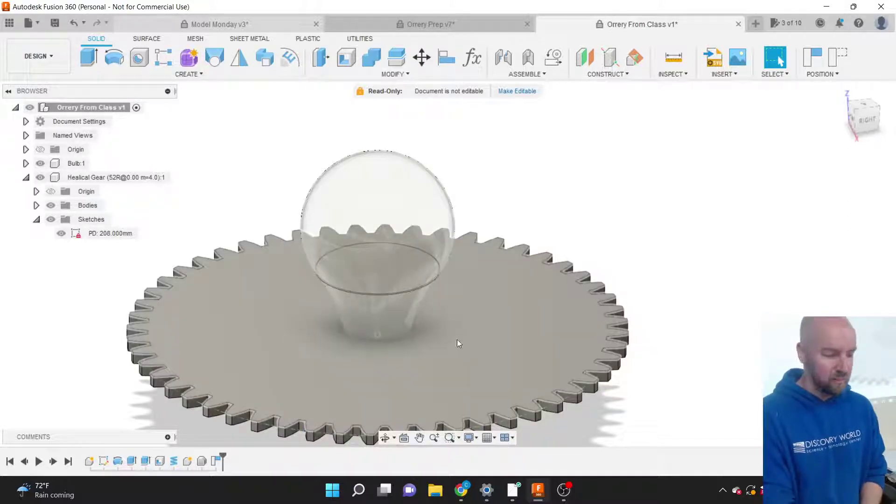
{"action": "scroll", "coordinate": [745, 283], "scroll_direction": "down", "scroll_amount": 2}
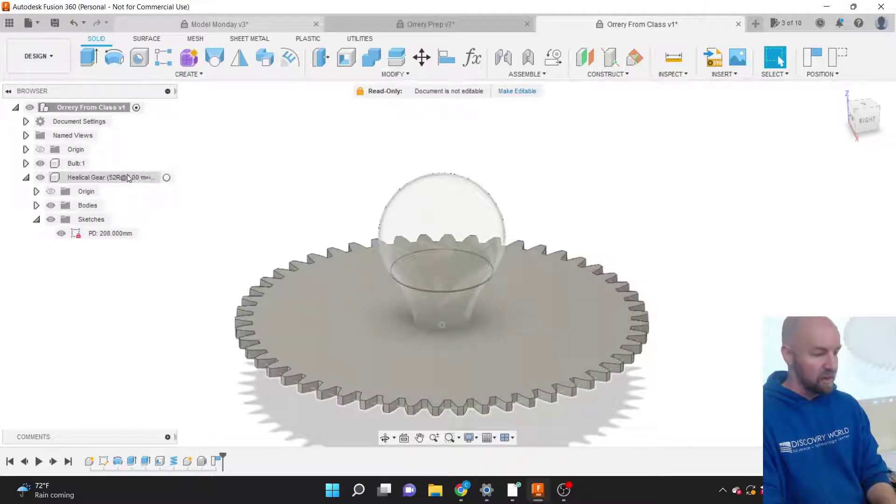
{"action": "left_click", "coordinate": [165, 176]}
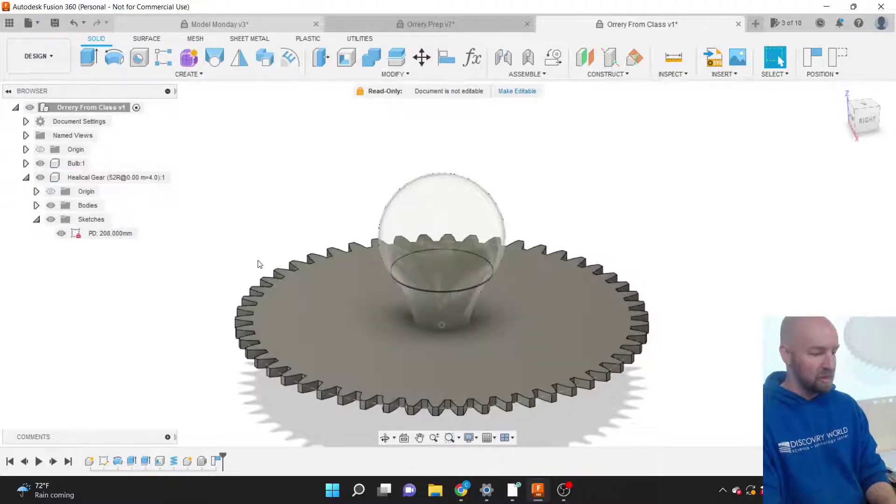
{"action": "left_click", "coordinate": [166, 177]}
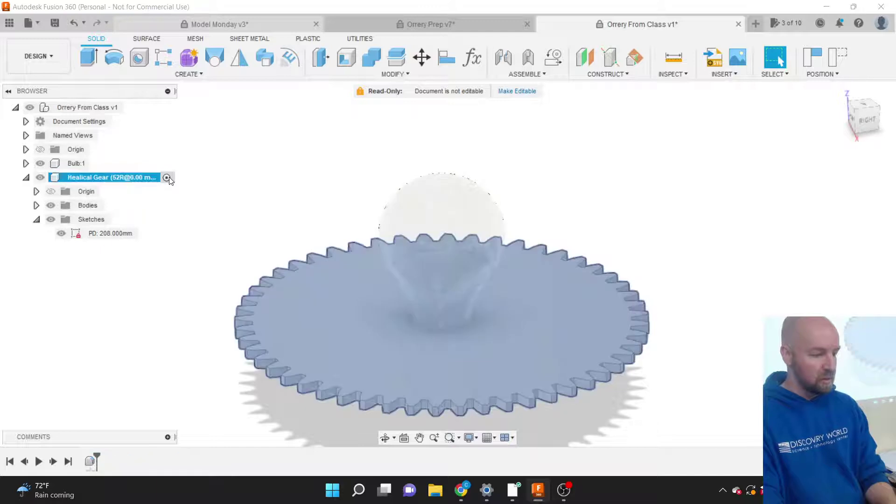
{"action": "left_click", "coordinate": [237, 208]}
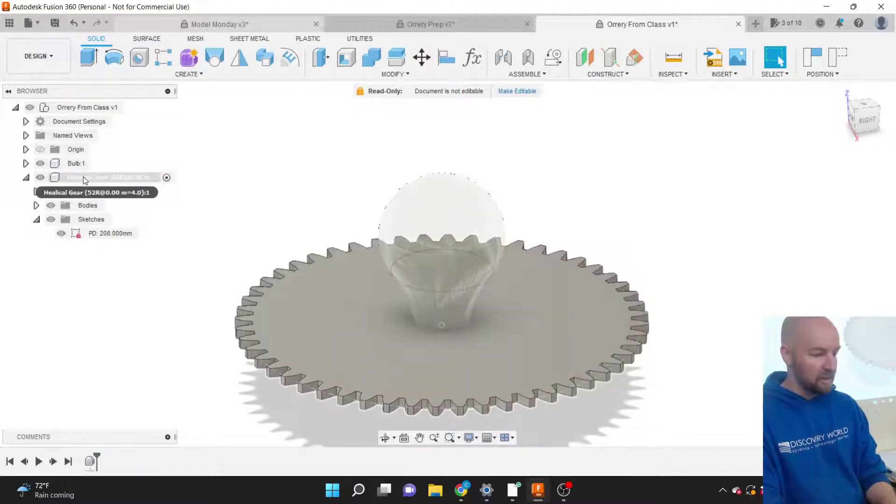
{"action": "left_click", "coordinate": [84, 180]}
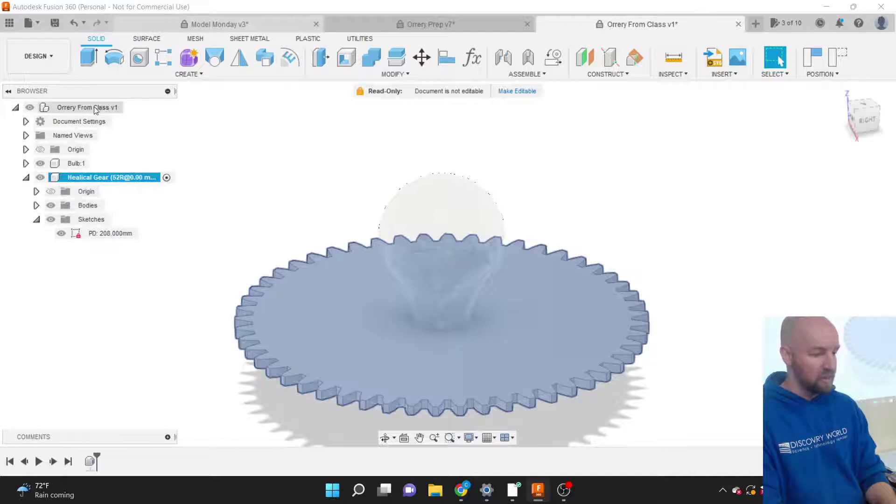
{"action": "left_click", "coordinate": [93, 107]}
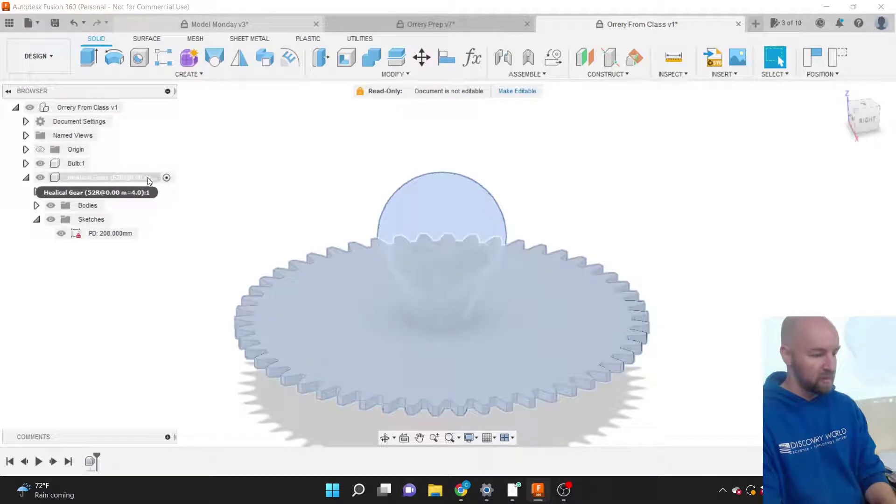
{"action": "left_click", "coordinate": [116, 178]}
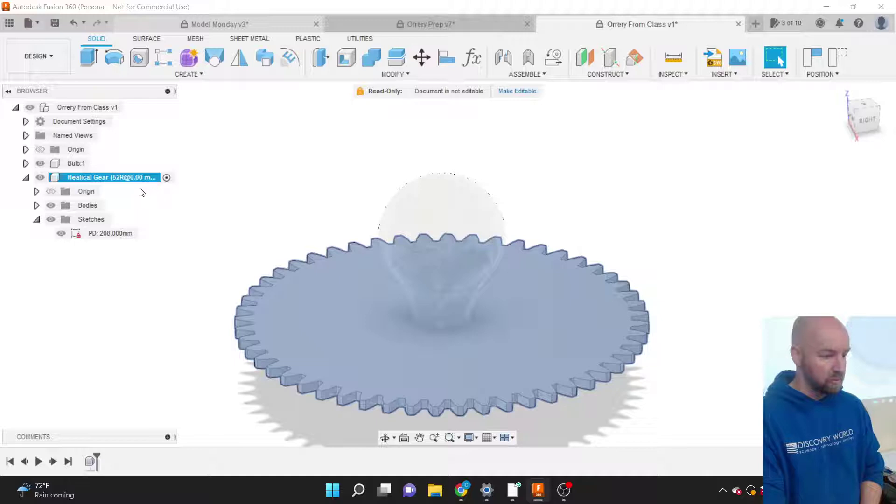
{"action": "key", "text": "Escape"}
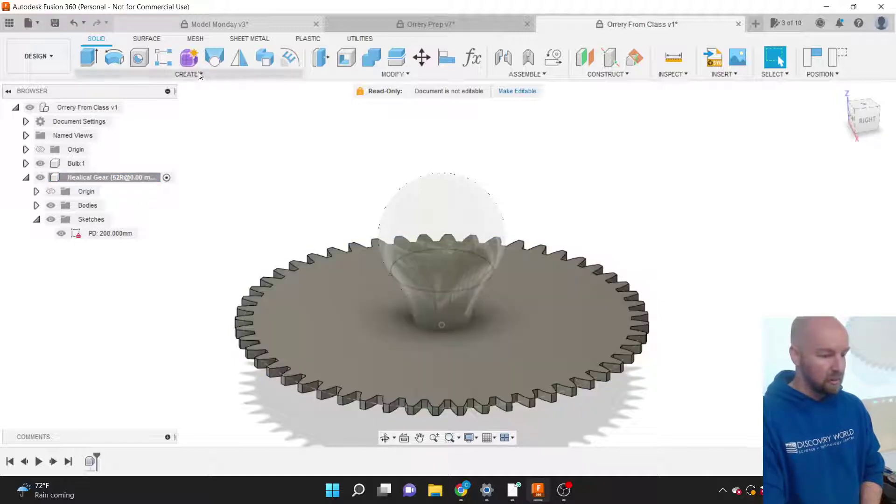
Start Sketch3 on the gear's face, choosing Capture Position.
{"action": "left_click", "coordinate": [197, 74]}
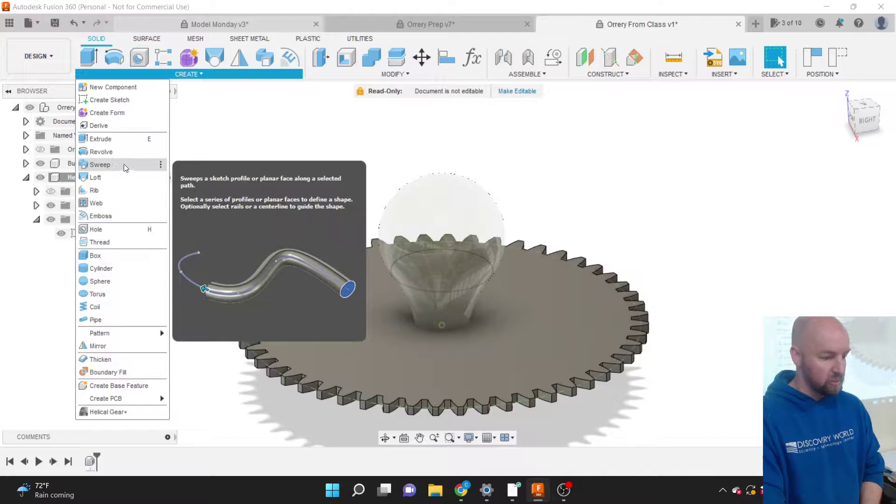
{"action": "left_click", "coordinate": [126, 100]}
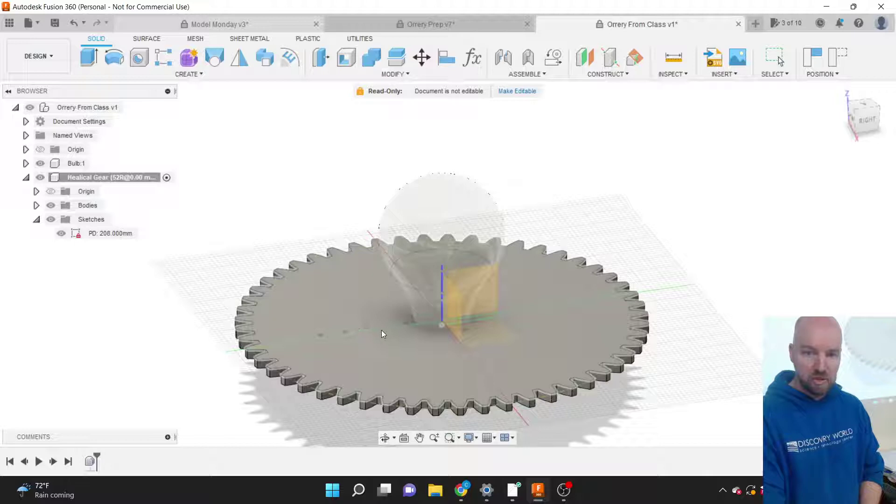
{"action": "left_click", "coordinate": [386, 340]}
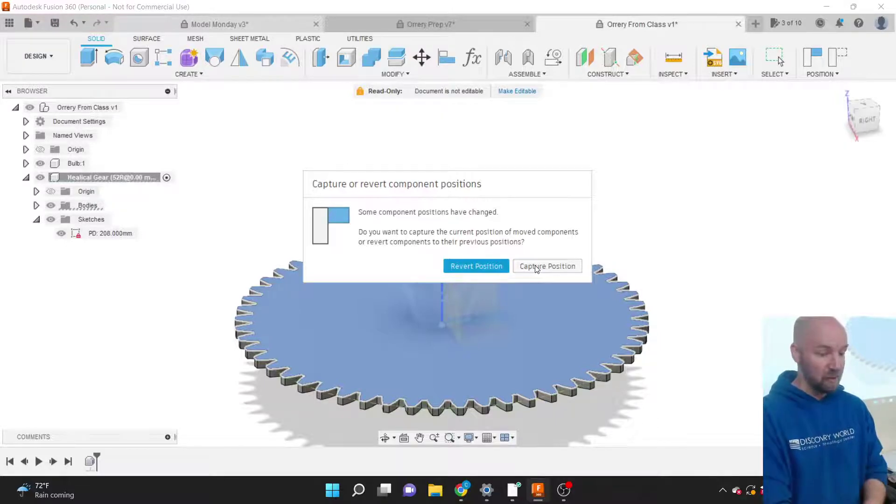
{"action": "left_click", "coordinate": [536, 269]}
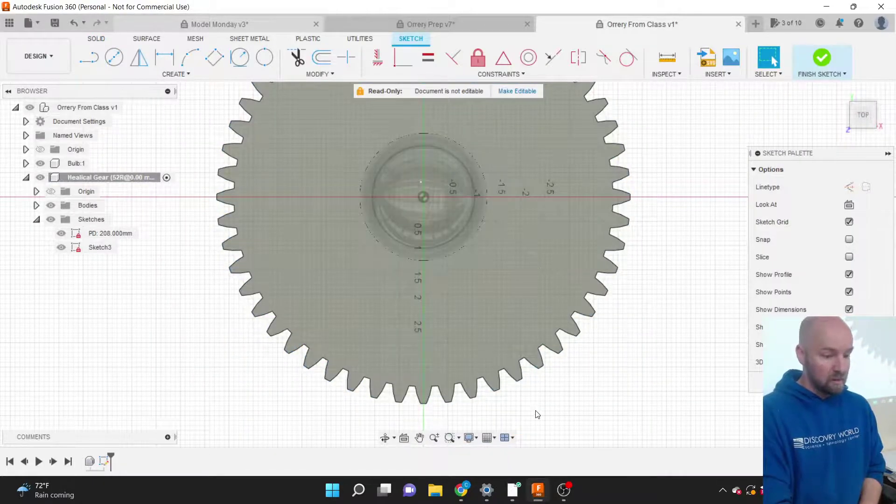
{"action": "scroll", "coordinate": [537, 413], "scroll_direction": "down", "scroll_amount": 1}
{"action": "scroll", "coordinate": [537, 414], "scroll_direction": "down", "scroll_amount": 1}
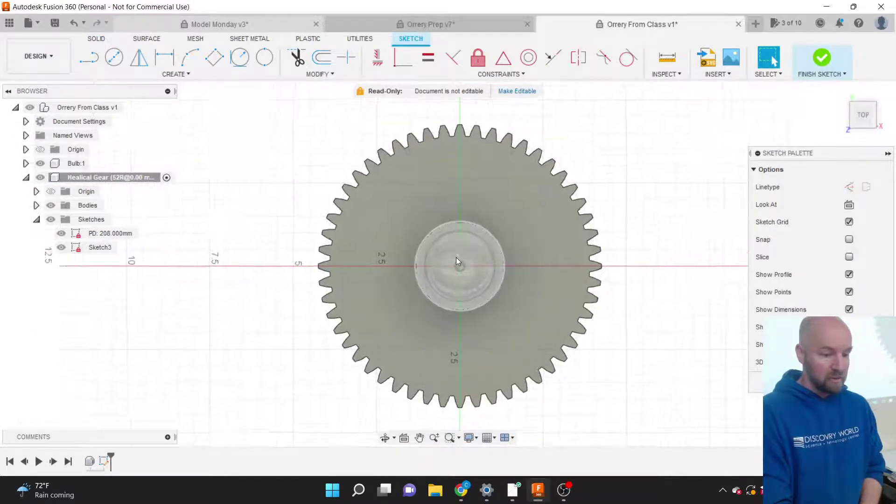
{"action": "scroll", "coordinate": [455, 256], "scroll_direction": "up", "scroll_amount": 1}
{"action": "scroll", "coordinate": [457, 258], "scroll_direction": "up", "scroll_amount": 1}
{"action": "scroll", "coordinate": [455, 257], "scroll_direction": "down", "scroll_amount": 1}
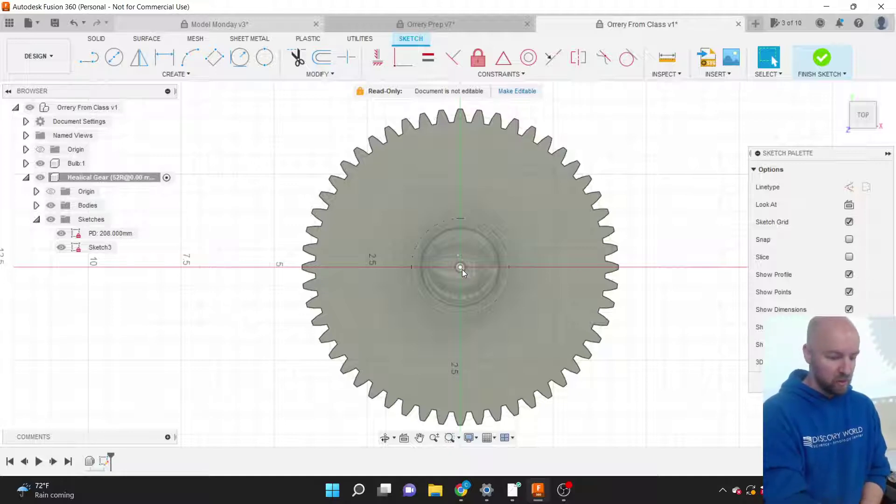
Draw a 2 in diameter center circle at the gear's hub.
{"action": "left_click", "coordinate": [175, 76]}
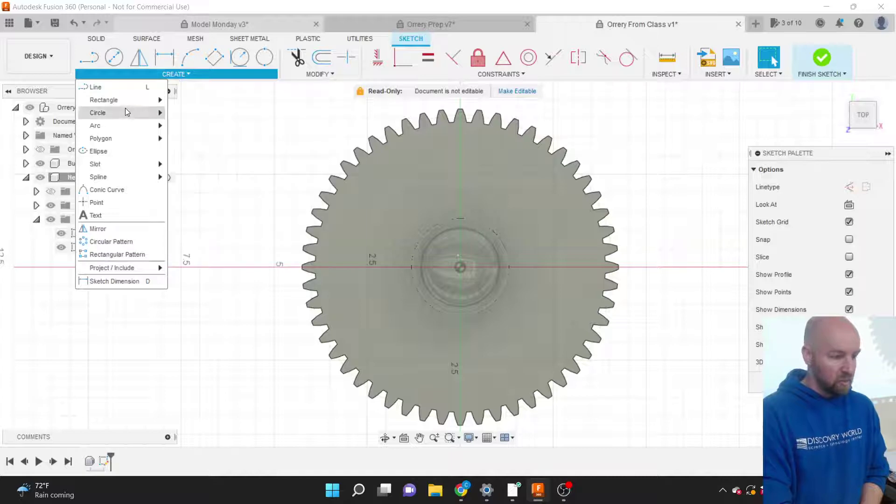
{"action": "mouse_move", "coordinate": [125, 112]}
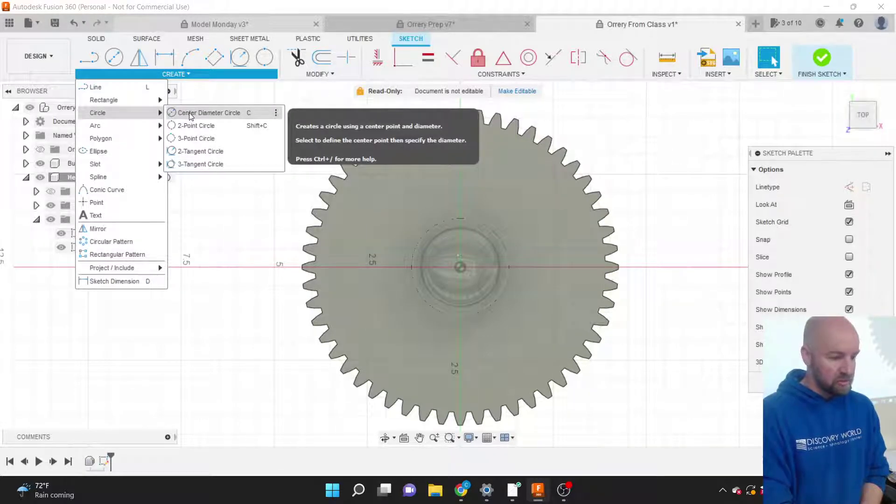
{"action": "left_click", "coordinate": [189, 113]}
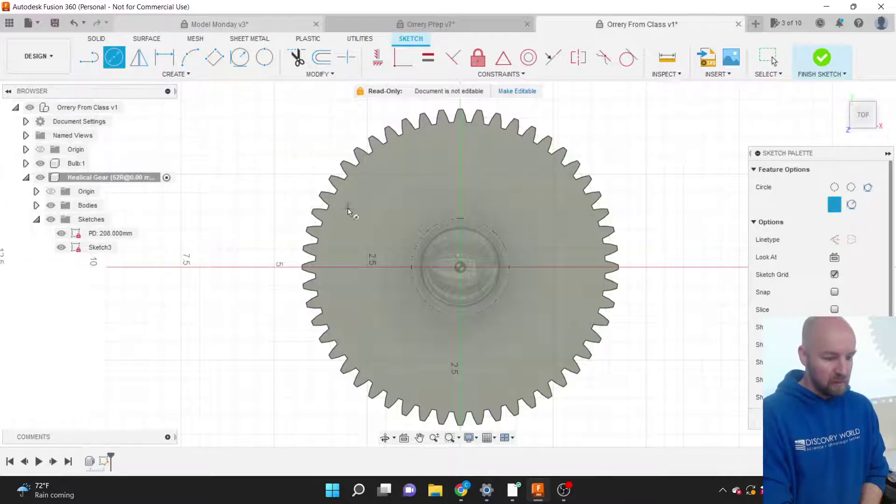
{"action": "left_click", "coordinate": [460, 268]}
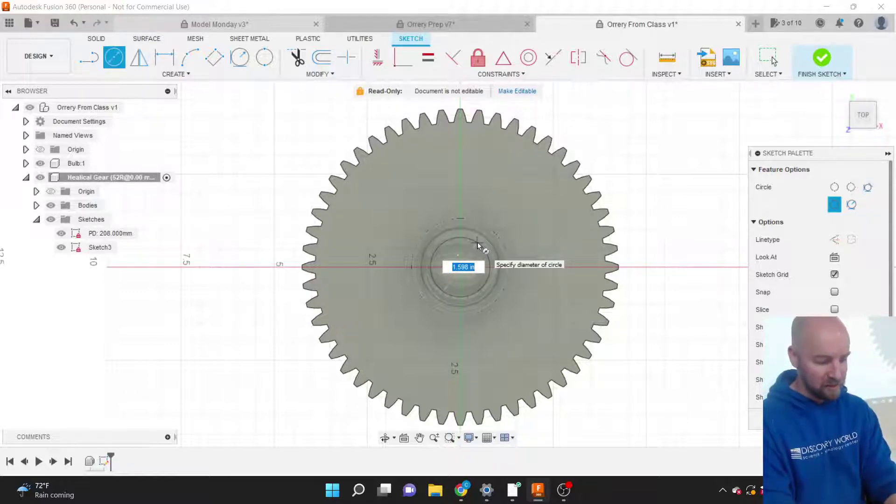
{"action": "type", "text": "2"}
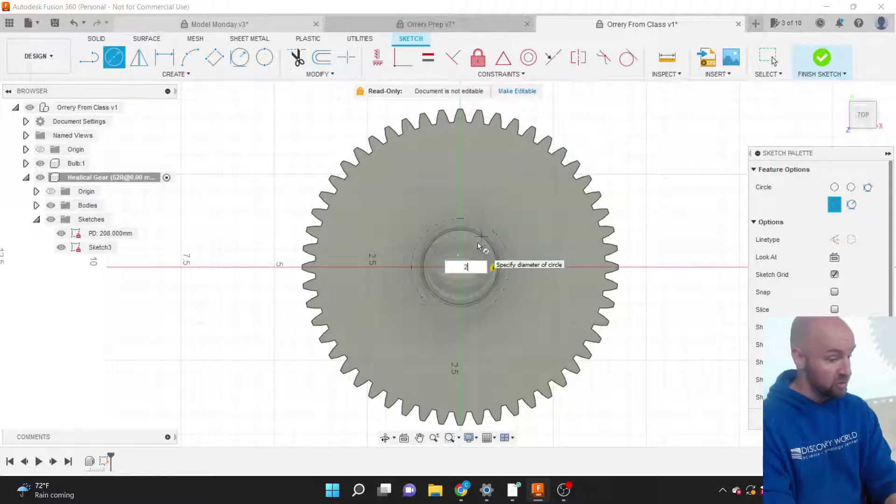
{"action": "key", "text": "Return"}
{"action": "key", "text": "Escape"}
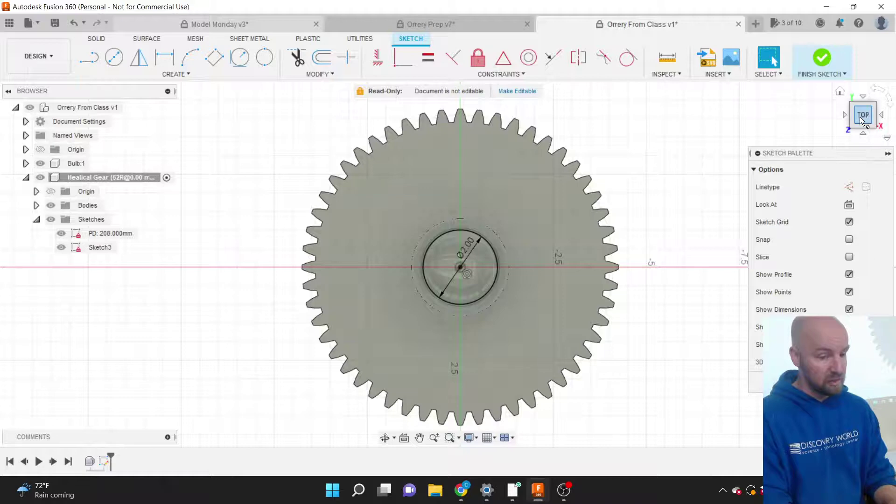
{"action": "left_click_drag", "start_coordinate": [853, 110], "coordinate": [835, 83]}
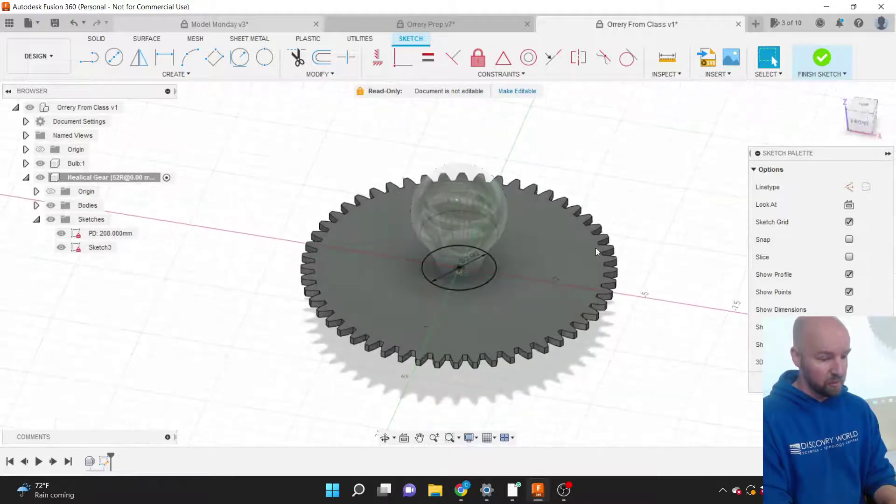
{"action": "scroll", "coordinate": [463, 274], "scroll_direction": "up", "scroll_amount": 5}
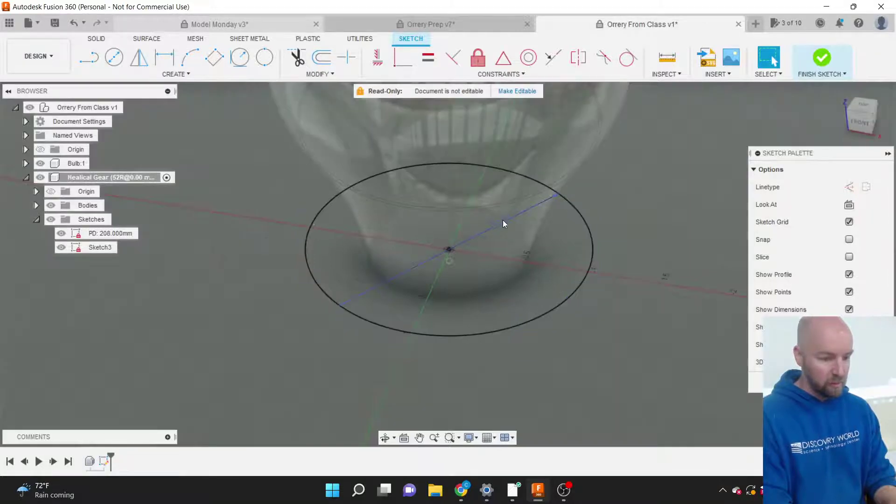
{"action": "double_click", "coordinate": [505, 223]}
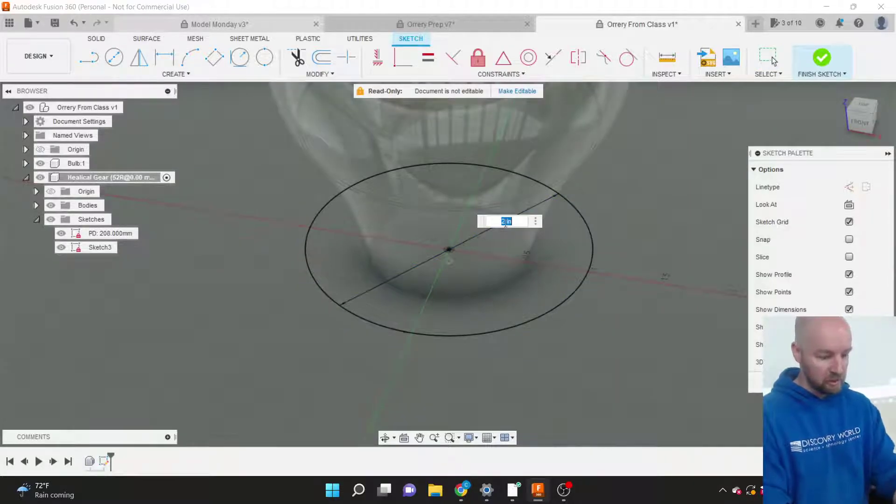
{"action": "type", "text": "1.5"}
{"action": "key", "text": "Return"}
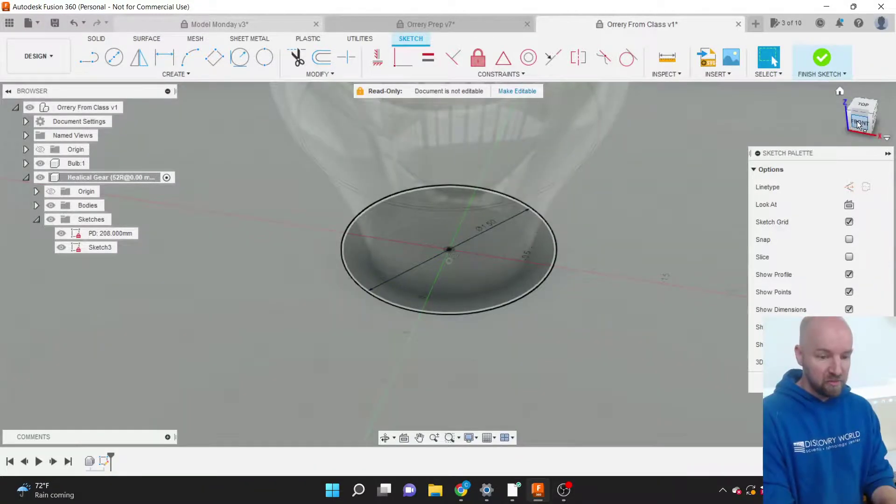
{"action": "mouse_move", "coordinate": [862, 119]}
{"action": "left_mouse_down"}
{"action": "mouse_move", "coordinate": [861, 101]}
{"action": "mouse_move", "coordinate": [862, 117]}
{"action": "mouse_move", "coordinate": [866, 105]}
{"action": "mouse_move", "coordinate": [841, 117]}
{"action": "left_mouse_up"}
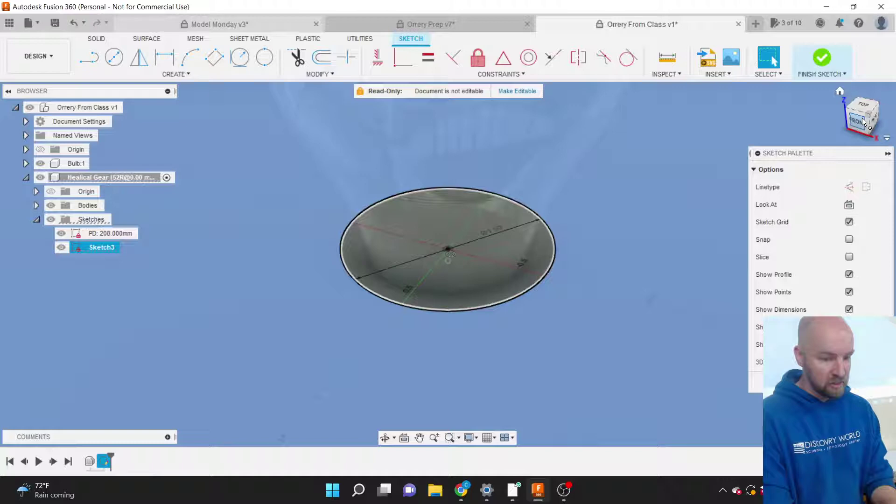
{"action": "left_click", "coordinate": [861, 118]}
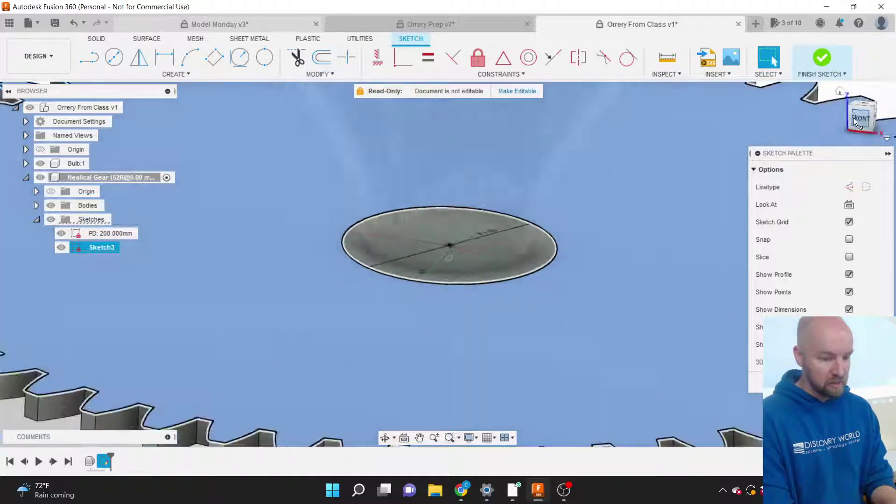
{"action": "left_click", "coordinate": [861, 116]}
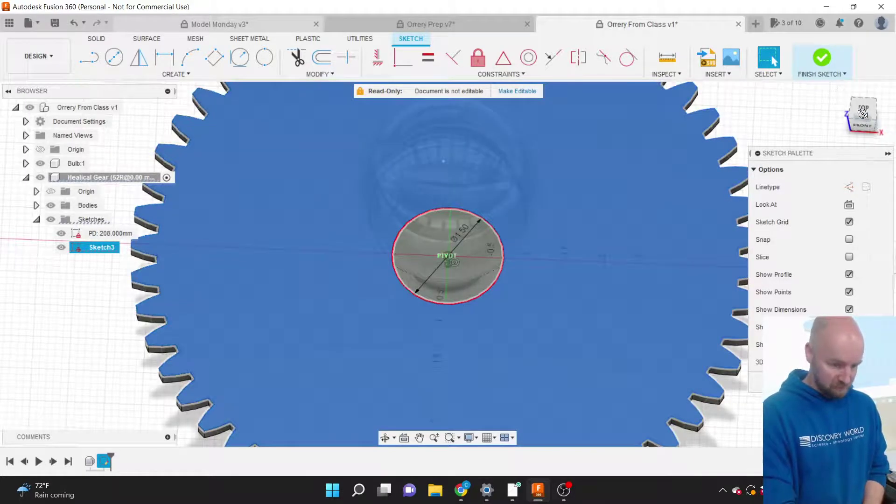
{"action": "left_click", "coordinate": [854, 108]}
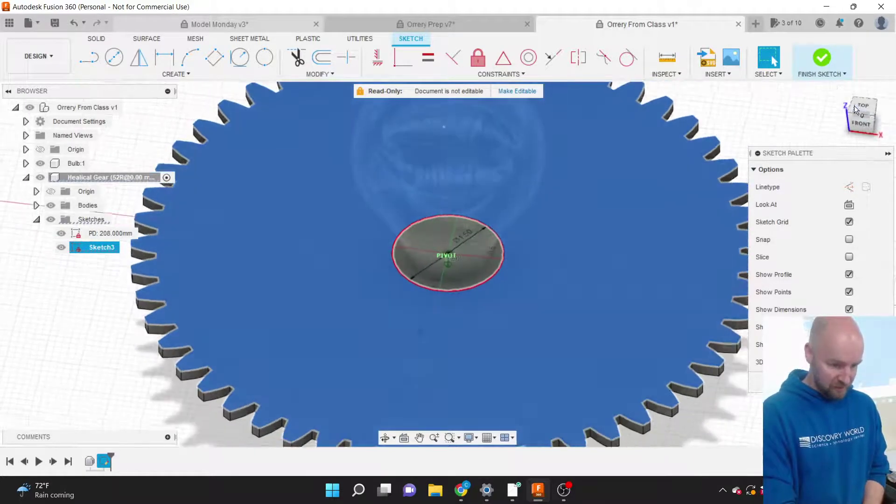
{"action": "scroll", "coordinate": [442, 280], "scroll_direction": "up", "scroll_amount": 5}
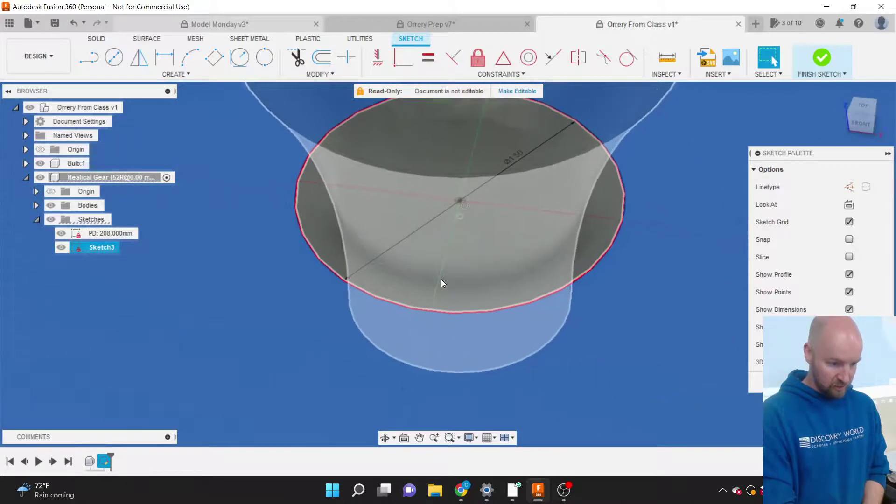
{"action": "left_click", "coordinate": [434, 275]}
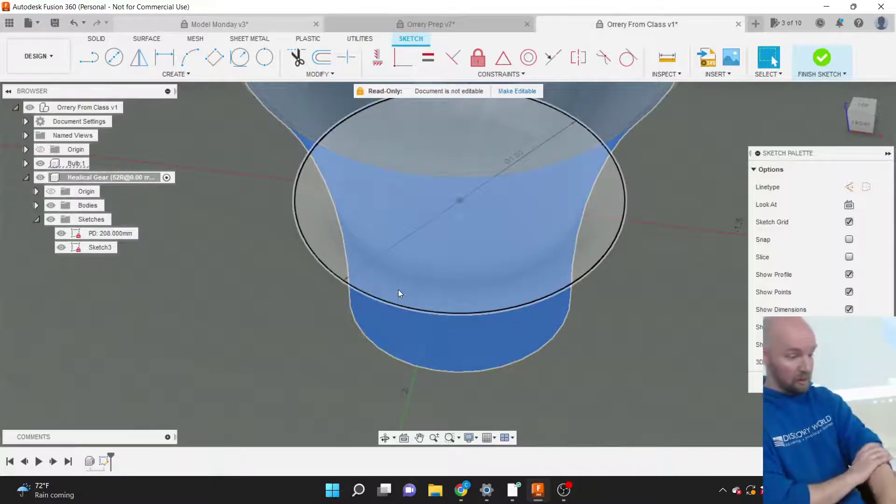
{"action": "key", "text": "Escape"}
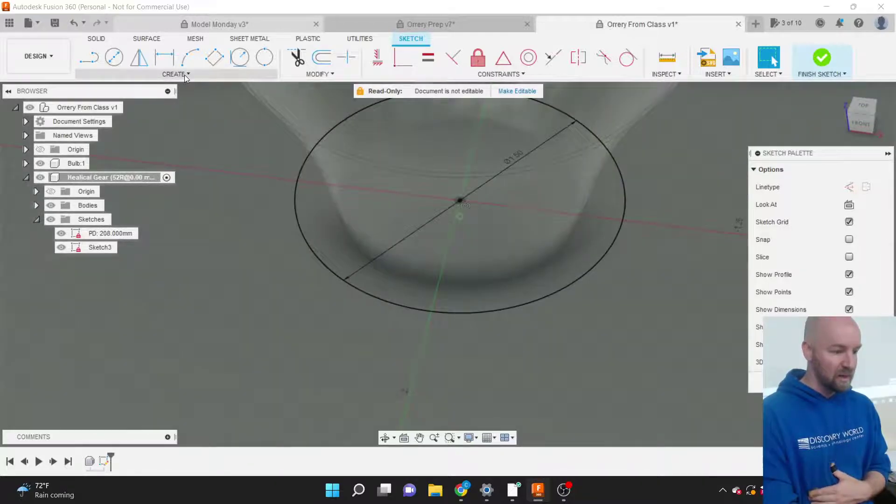
Intersect the Bulb body into Sketch3, adding the Ø1.50 neck circle.
{"action": "left_click", "coordinate": [184, 75]}
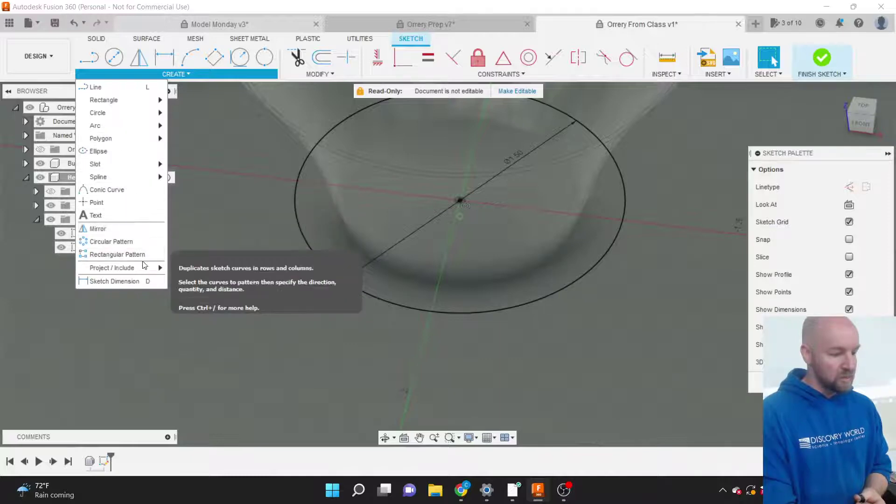
{"action": "mouse_move", "coordinate": [142, 271]}
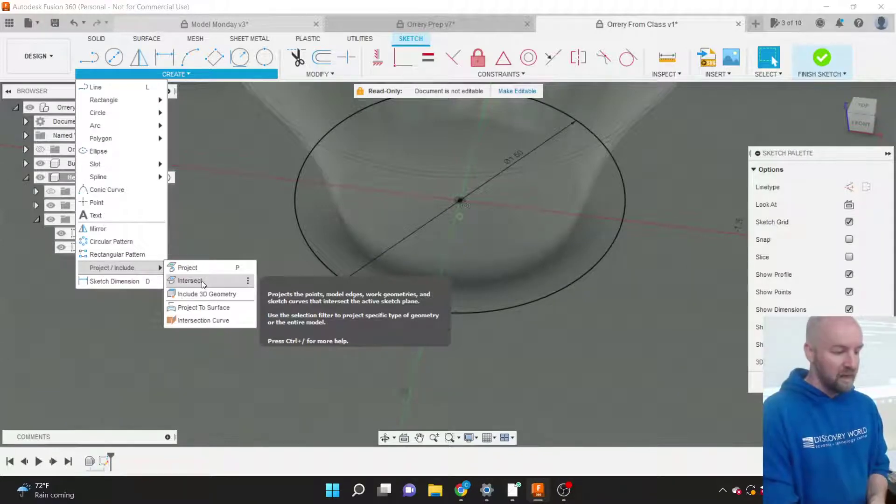
{"action": "left_click", "coordinate": [200, 280]}
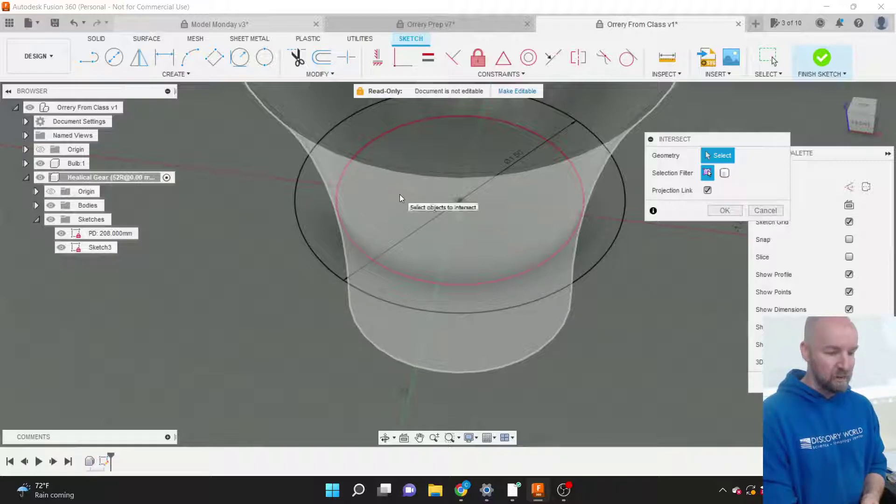
{"action": "left_click", "coordinate": [399, 194]}
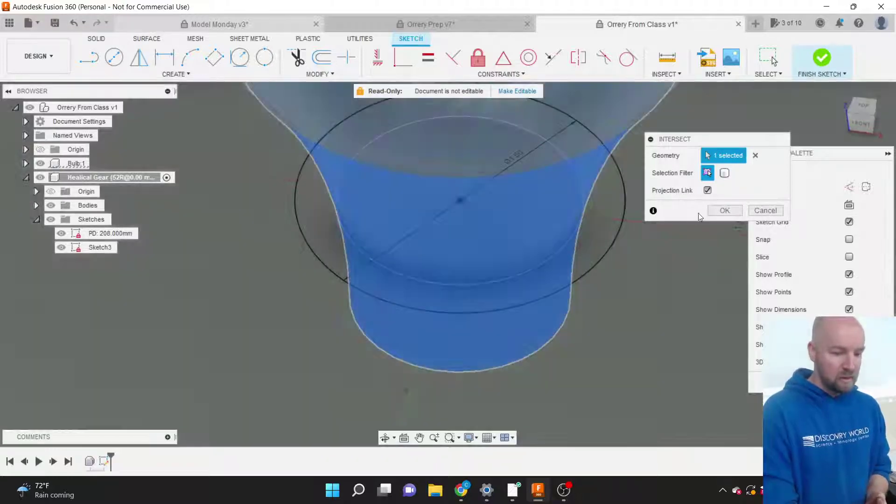
{"action": "left_click", "coordinate": [719, 210]}
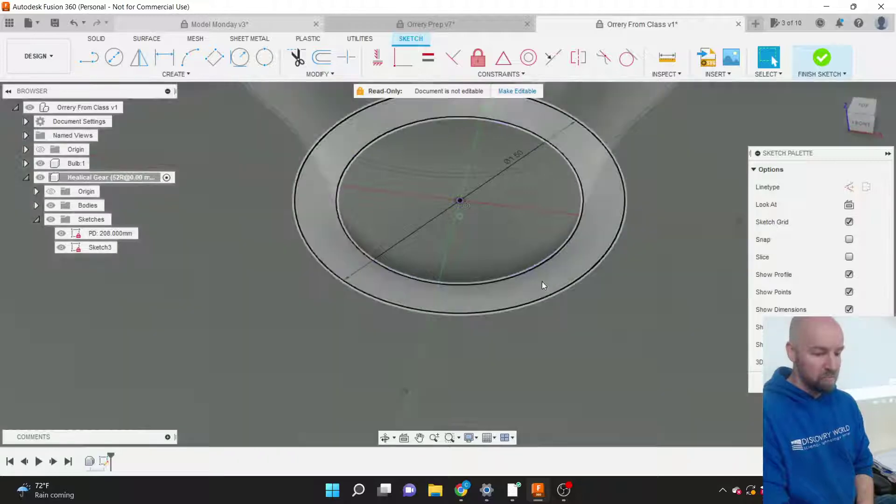
Draw a center-diameter circle at the gear centre reaching the gear body's outer edge.
{"action": "scroll", "coordinate": [519, 274], "scroll_direction": "down", "scroll_amount": 6}
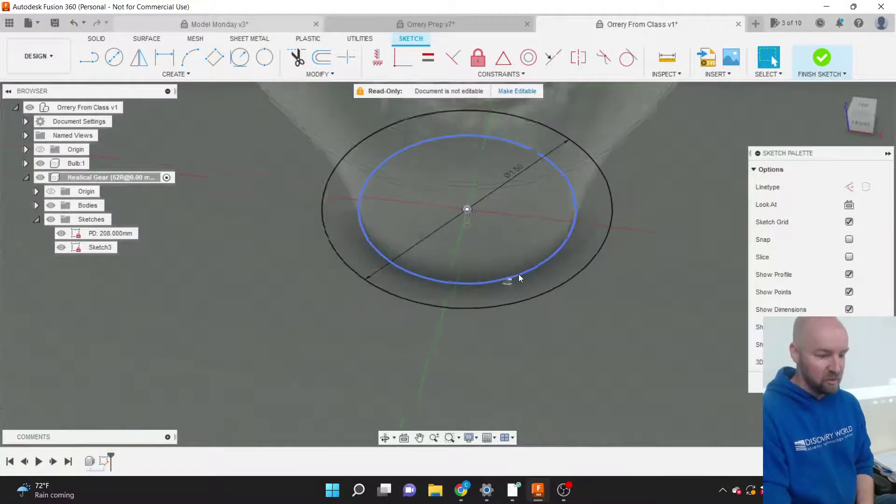
{"action": "scroll", "coordinate": [519, 273], "scroll_direction": "down", "scroll_amount": 4}
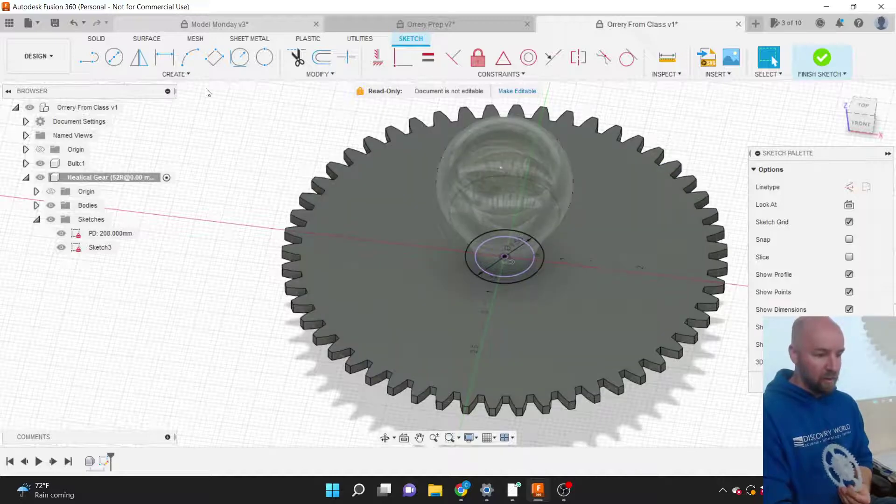
{"action": "left_click", "coordinate": [178, 75]}
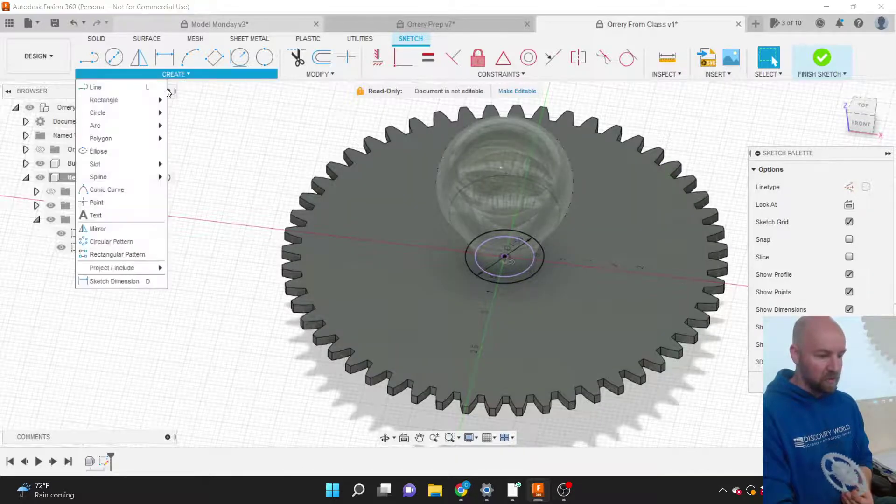
{"action": "mouse_move", "coordinate": [134, 114]}
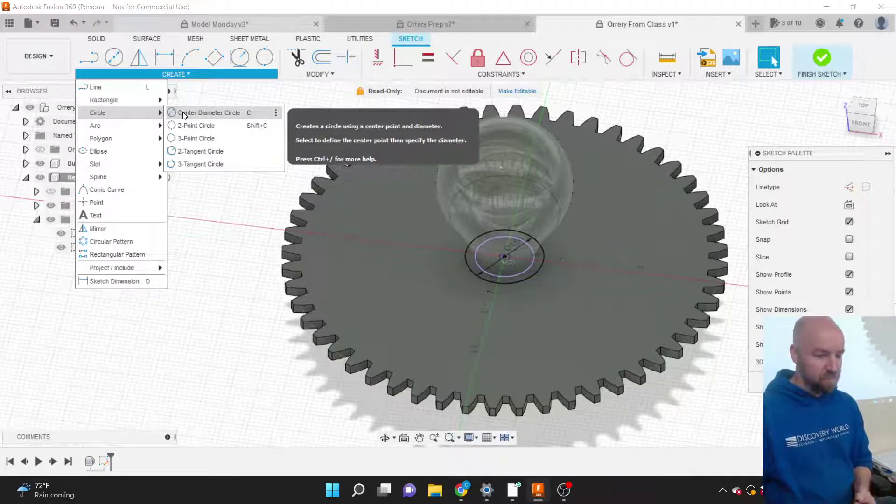
{"action": "left_click", "coordinate": [183, 112]}
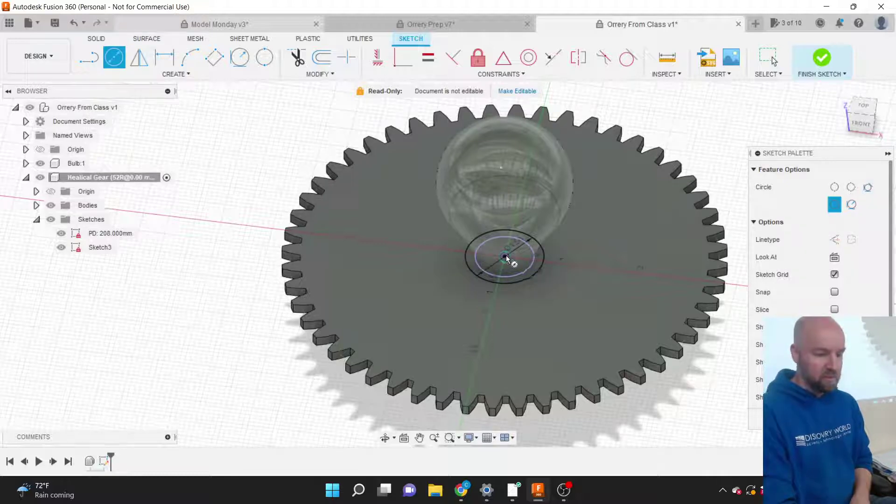
{"action": "left_click", "coordinate": [506, 255]}
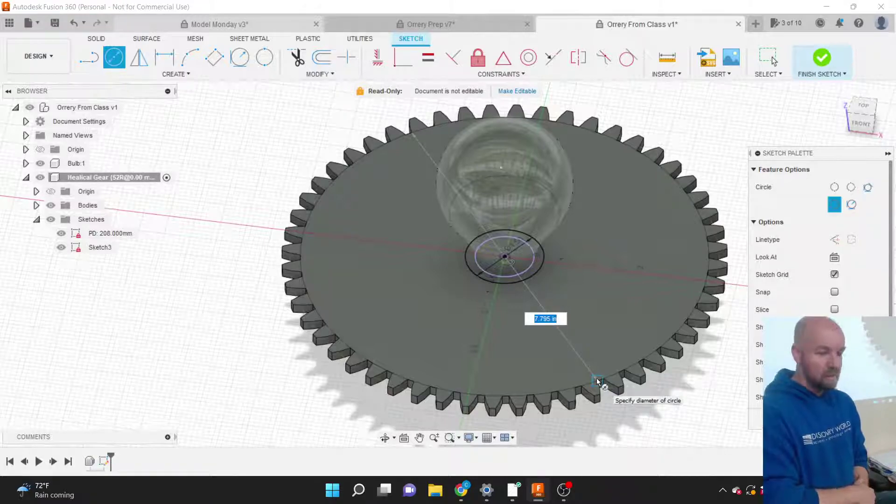
{"action": "scroll", "coordinate": [598, 382], "scroll_direction": "up", "scroll_amount": 5}
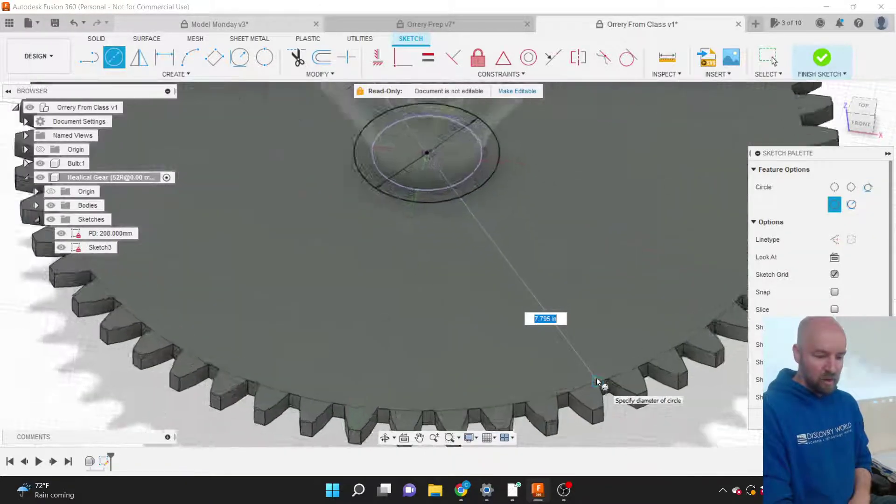
{"action": "scroll", "coordinate": [597, 382], "scroll_direction": "up", "scroll_amount": 3}
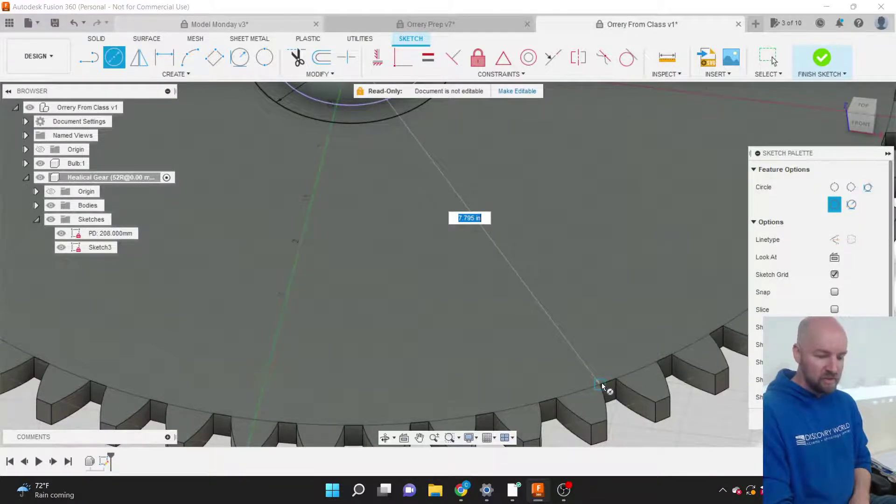
{"action": "scroll", "coordinate": [600, 383], "scroll_direction": "down", "scroll_amount": 2}
{"action": "scroll", "coordinate": [601, 383], "scroll_direction": "down", "scroll_amount": 5}
{"action": "scroll", "coordinate": [600, 384], "scroll_direction": "up", "scroll_amount": 7}
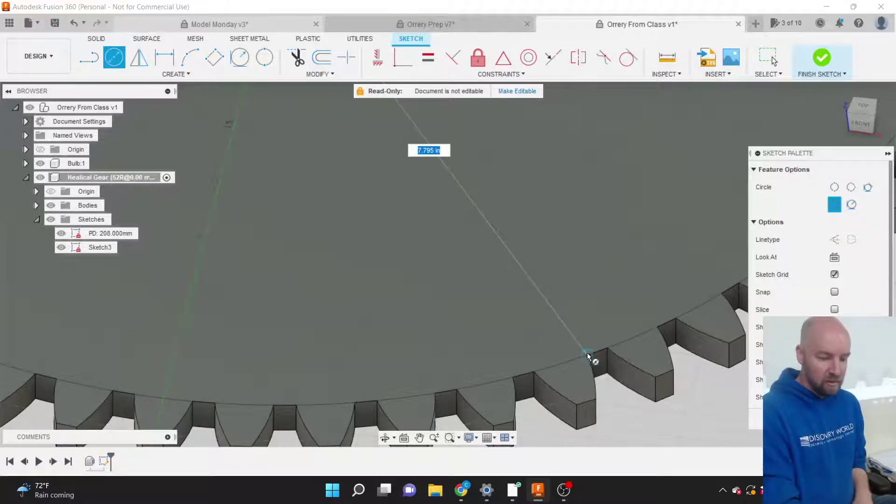
{"action": "left_click", "coordinate": [586, 354]}
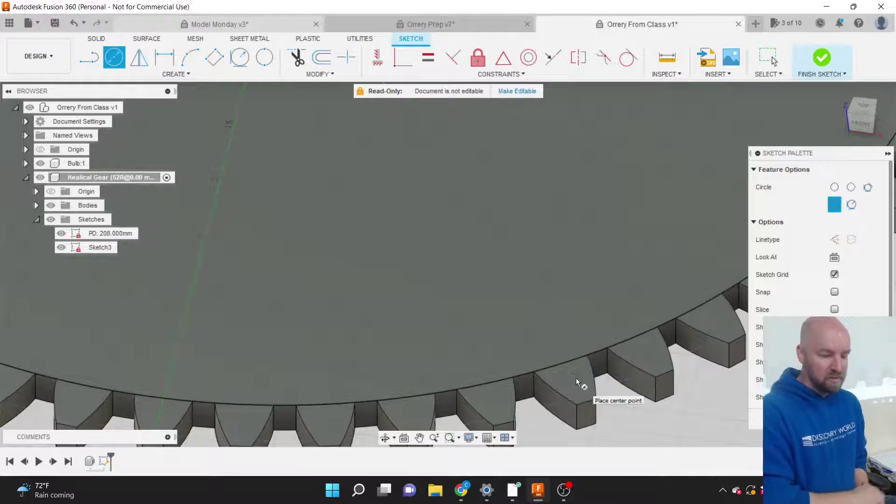
{"action": "scroll", "coordinate": [602, 383], "scroll_direction": "down", "scroll_amount": 10}
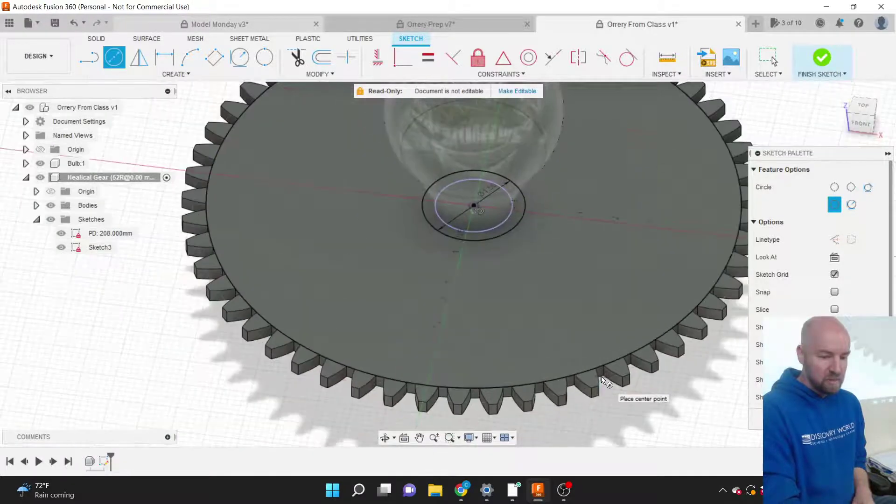
{"action": "scroll", "coordinate": [629, 307], "scroll_direction": "up", "scroll_amount": 3}
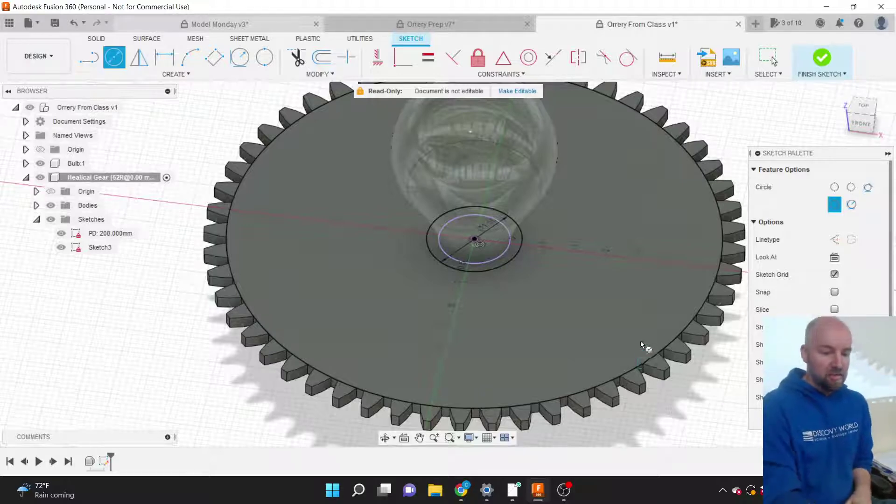
{"action": "key", "text": "Escape"}
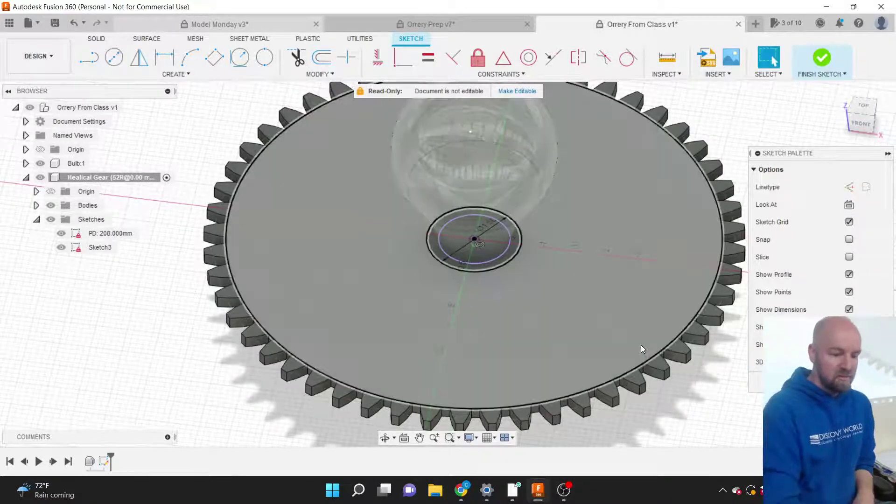
Select and deselect the gear's outer circle, then bring up Create > Project / Include > Intersect.
{"action": "left_click", "coordinate": [648, 357]}
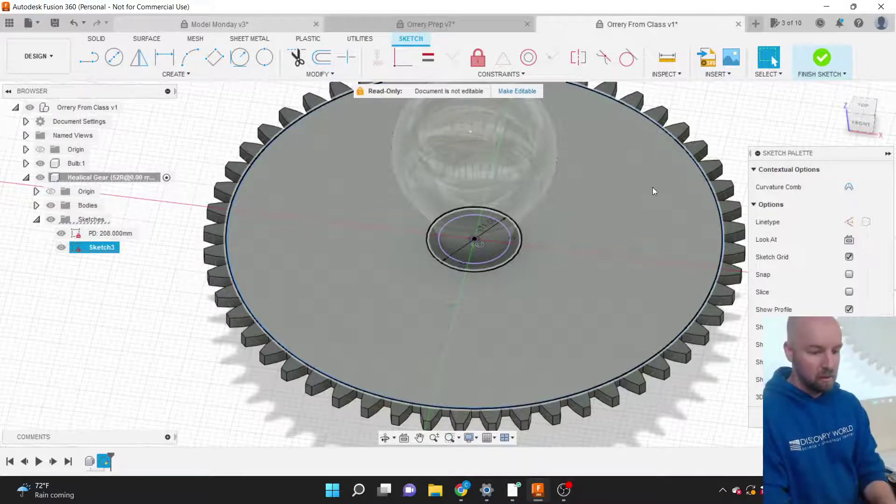
{"action": "left_click", "coordinate": [743, 133]}
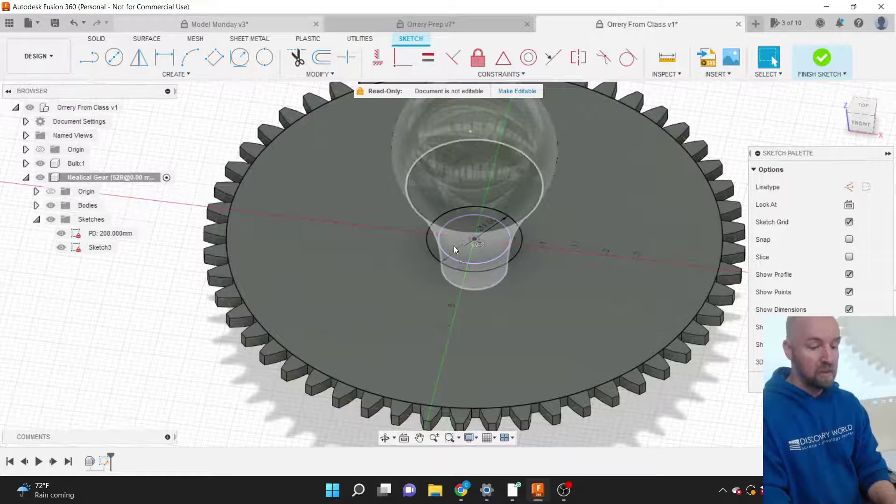
{"action": "scroll", "coordinate": [456, 246], "scroll_direction": "up", "scroll_amount": 5}
{"action": "scroll", "coordinate": [446, 272], "scroll_direction": "down", "scroll_amount": 2}
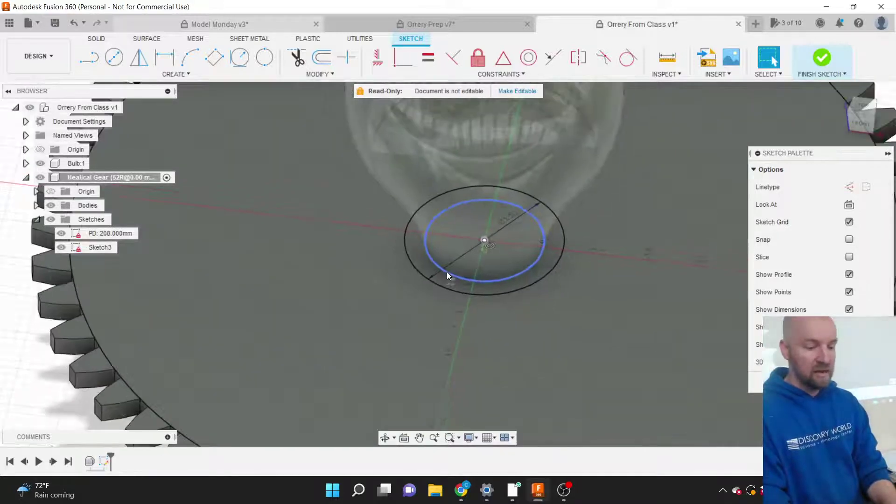
{"action": "scroll", "coordinate": [514, 236], "scroll_direction": "up", "scroll_amount": 2}
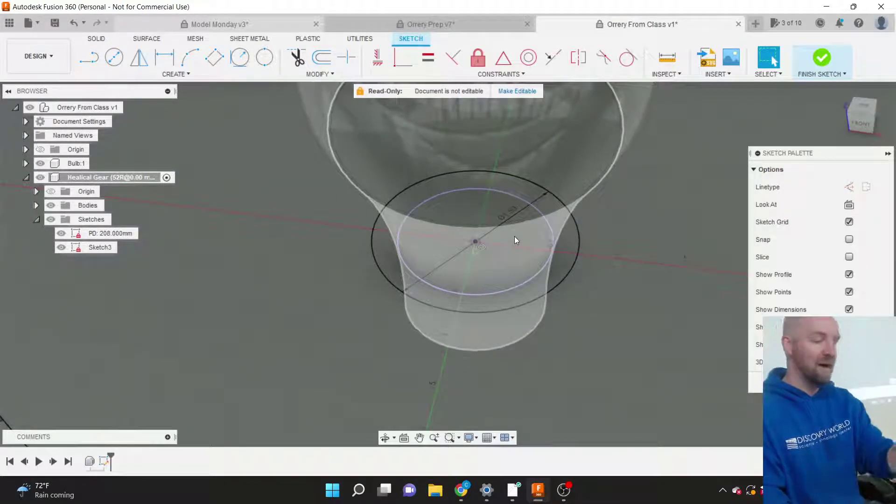
{"action": "scroll", "coordinate": [539, 238], "scroll_direction": "down", "scroll_amount": 3}
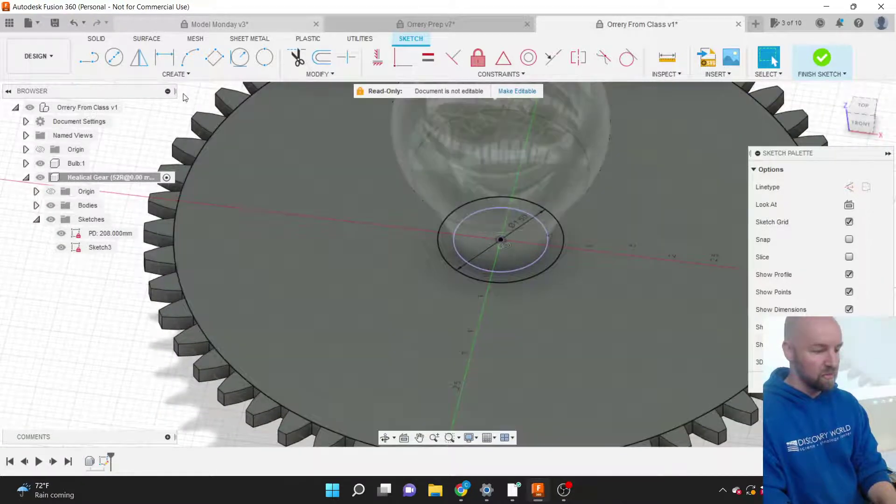
{"action": "left_click", "coordinate": [174, 75]}
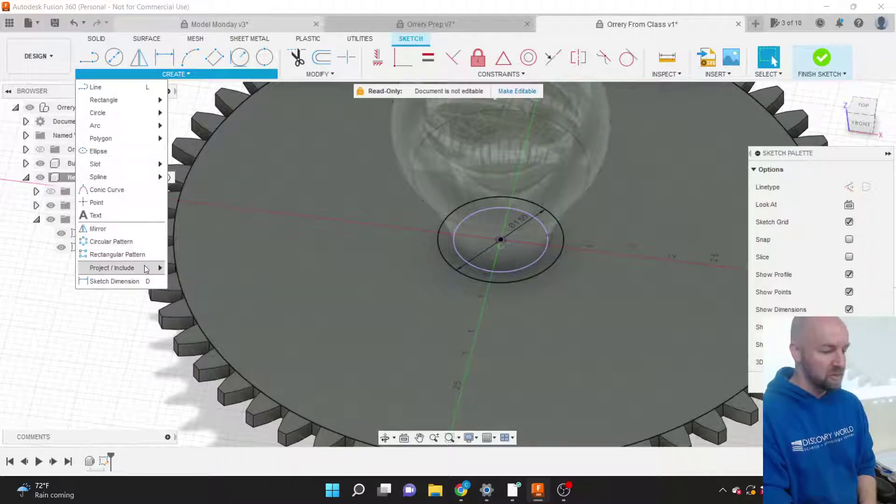
{"action": "mouse_move", "coordinate": [146, 269]}
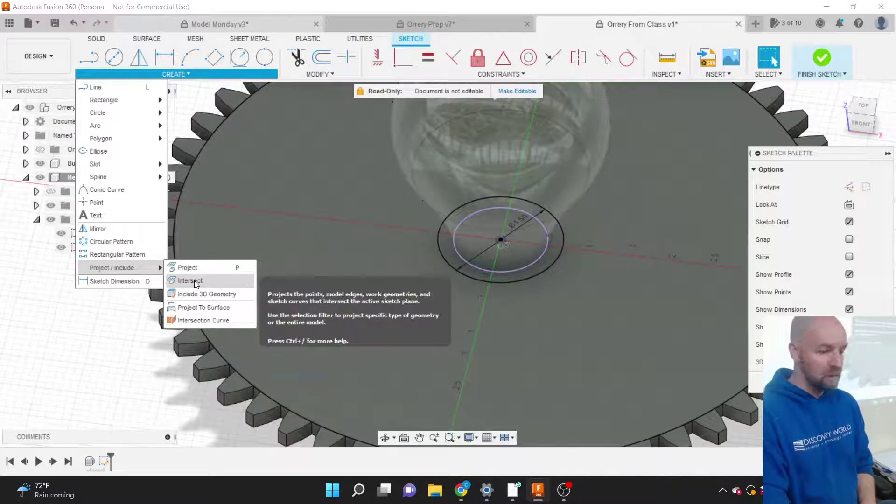
Intersect the bulb body with Sketch3 to add its neck outline circles inside the outer circle.
{"action": "left_click", "coordinate": [194, 281]}
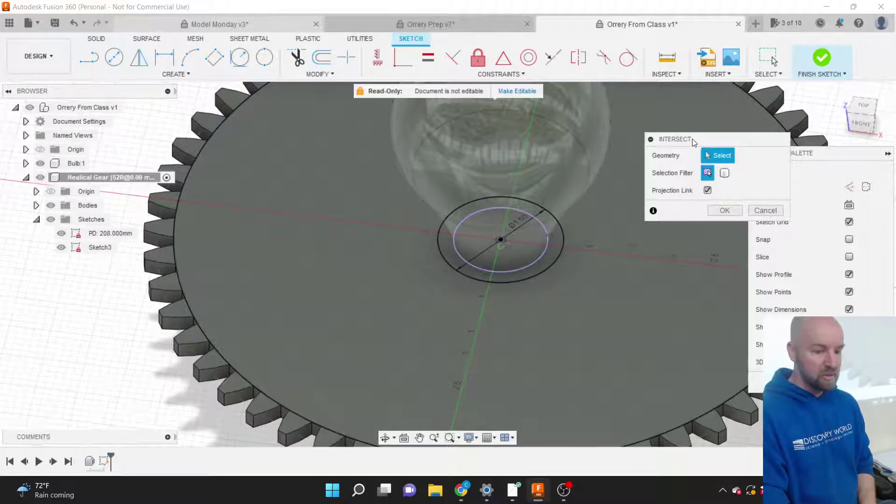
{"action": "left_click_drag", "start_coordinate": [693, 140], "coordinate": [641, 152]}
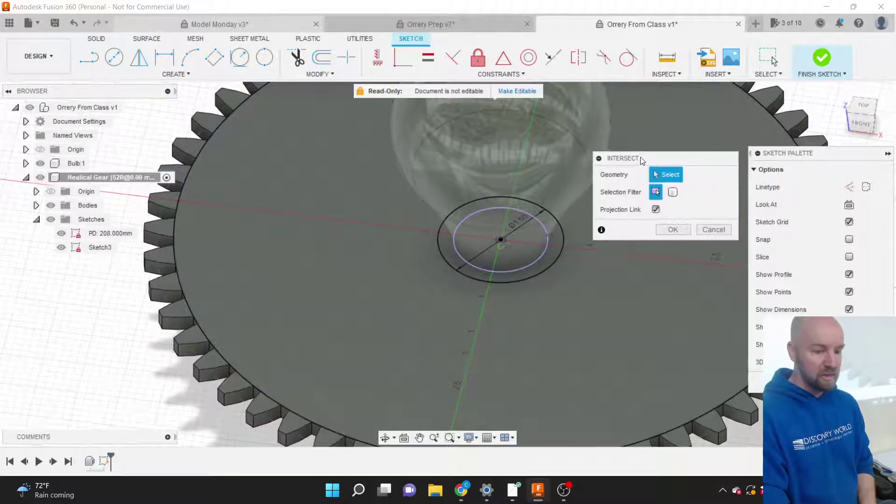
{"action": "scroll", "coordinate": [511, 242], "scroll_direction": "up", "scroll_amount": 3}
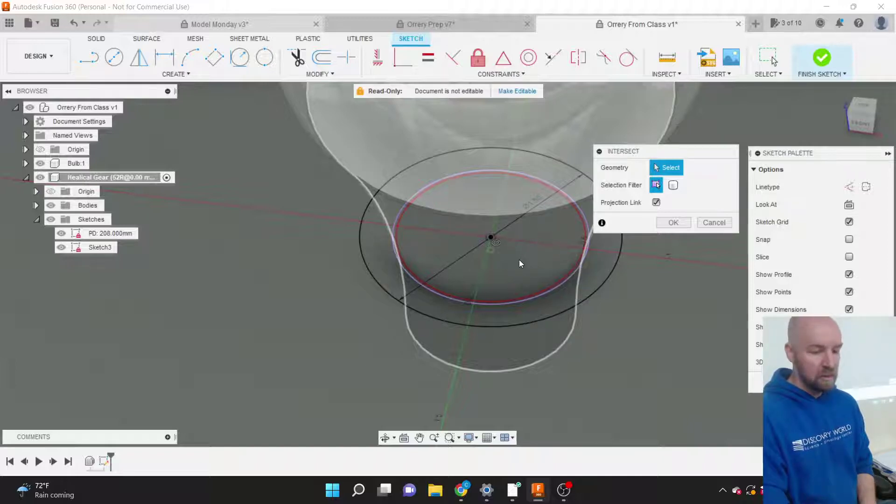
{"action": "left_click", "coordinate": [518, 260]}
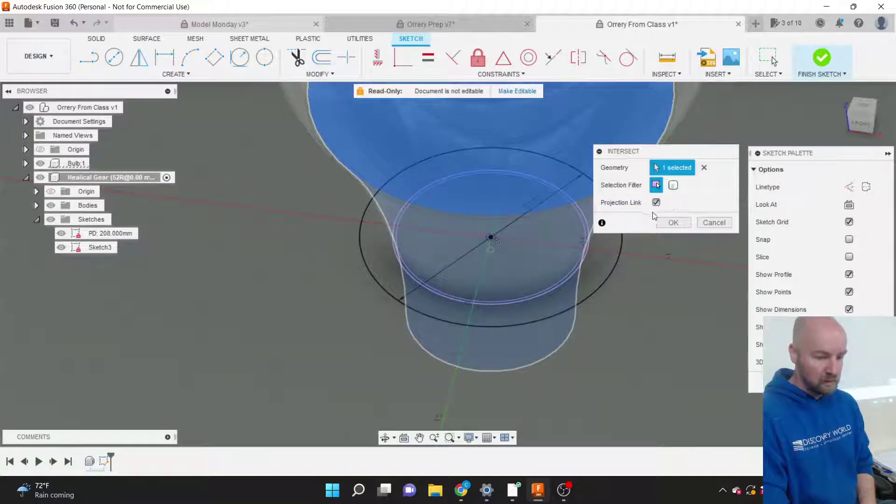
{"action": "left_click", "coordinate": [673, 222]}
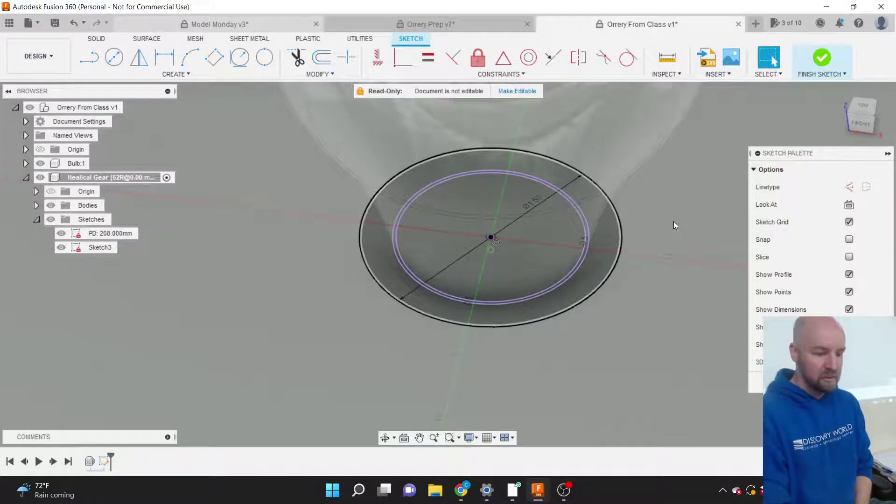
{"action": "scroll", "coordinate": [595, 225], "scroll_direction": "down", "scroll_amount": 1}
{"action": "scroll", "coordinate": [591, 275], "scroll_direction": "up", "scroll_amount": 5}
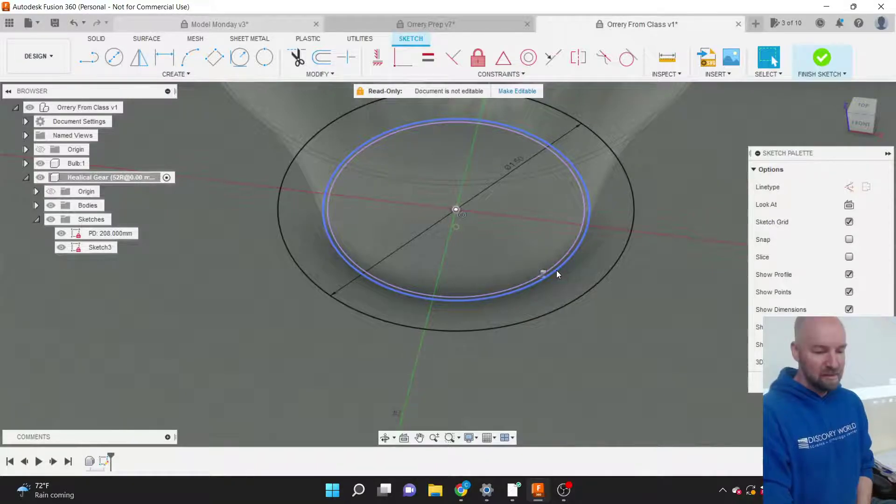
{"action": "scroll", "coordinate": [556, 273], "scroll_direction": "down", "scroll_amount": 6}
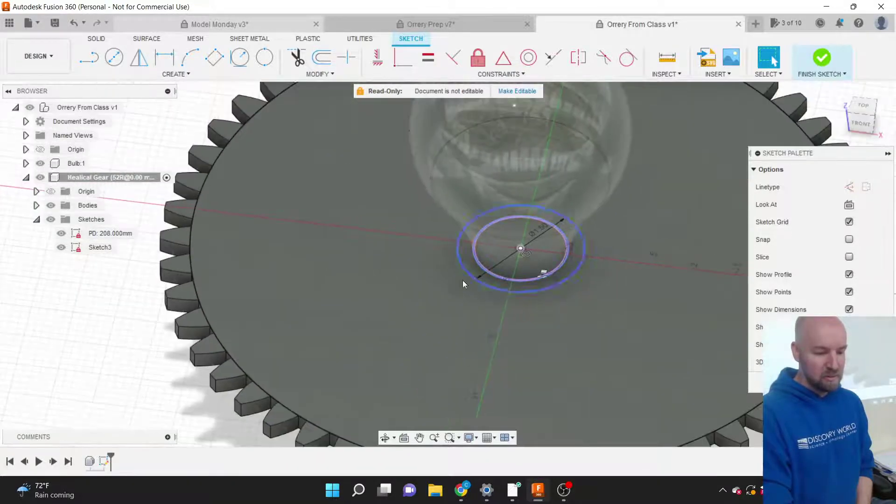
{"action": "scroll", "coordinate": [410, 270], "scroll_direction": "down", "scroll_amount": 6}
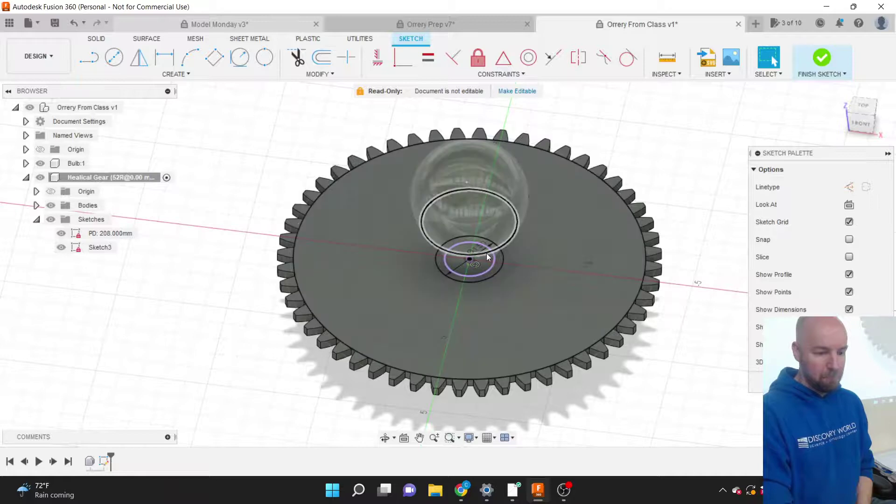
{"action": "scroll", "coordinate": [486, 253], "scroll_direction": "up", "scroll_amount": 2}
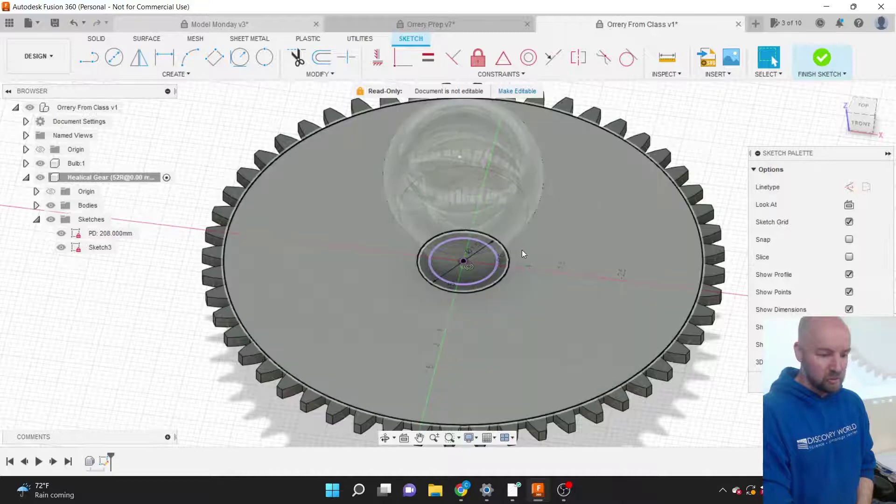
{"action": "left_click", "coordinate": [508, 260]}
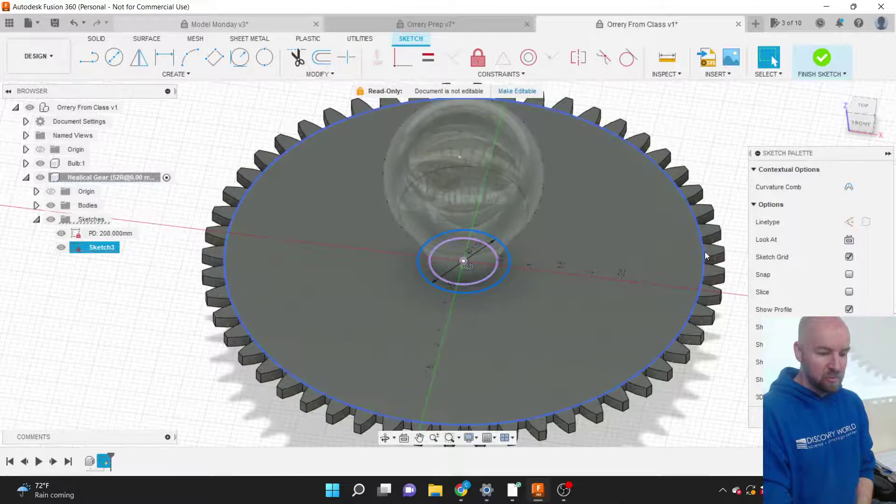
{"action": "left_click", "coordinate": [703, 252]}
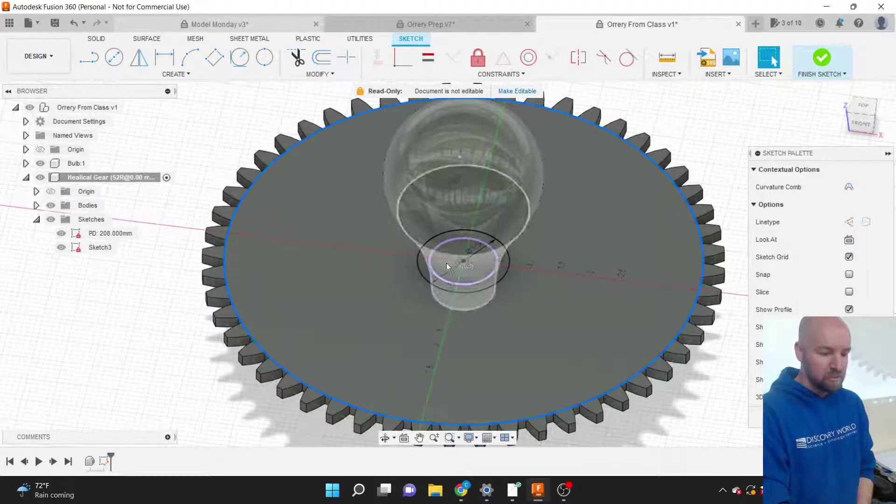
{"action": "left_click", "coordinate": [429, 282]}
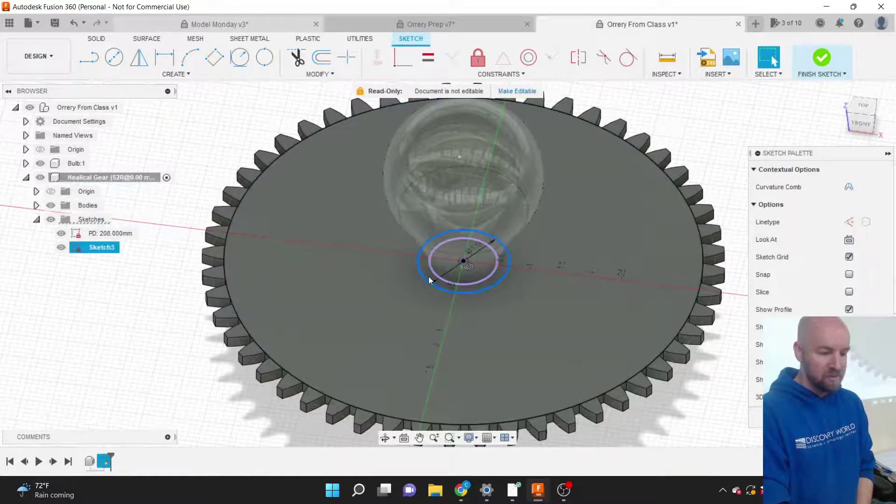
{"action": "key", "text": "Escape"}
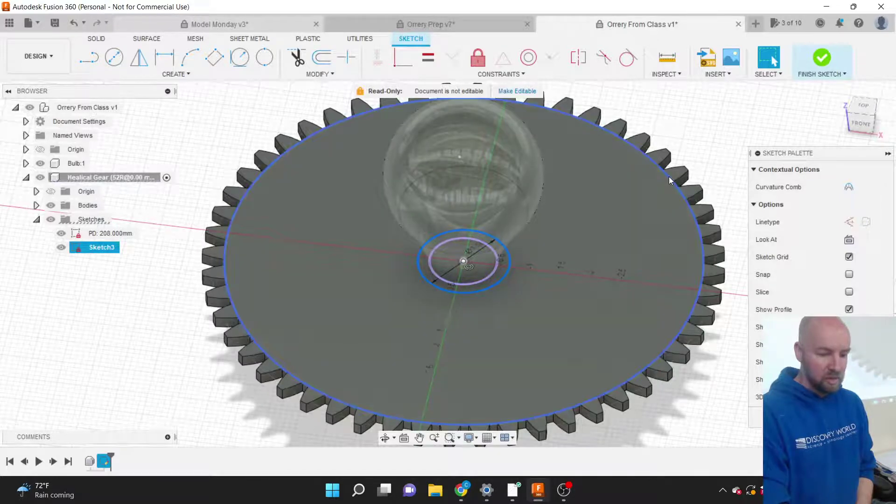
{"action": "left_click", "coordinate": [668, 175]}
{"action": "scroll", "coordinate": [695, 324], "scroll_direction": "up", "scroll_amount": 6}
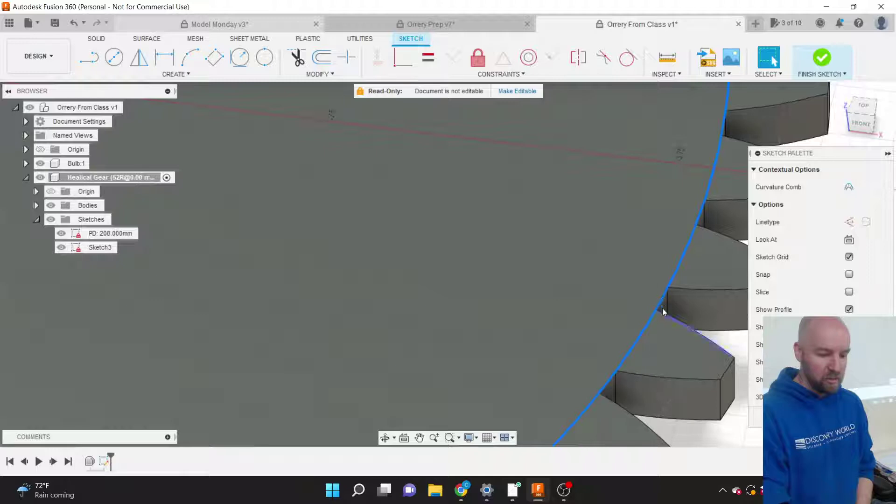
{"action": "scroll", "coordinate": [662, 297], "scroll_direction": "down", "scroll_amount": 8}
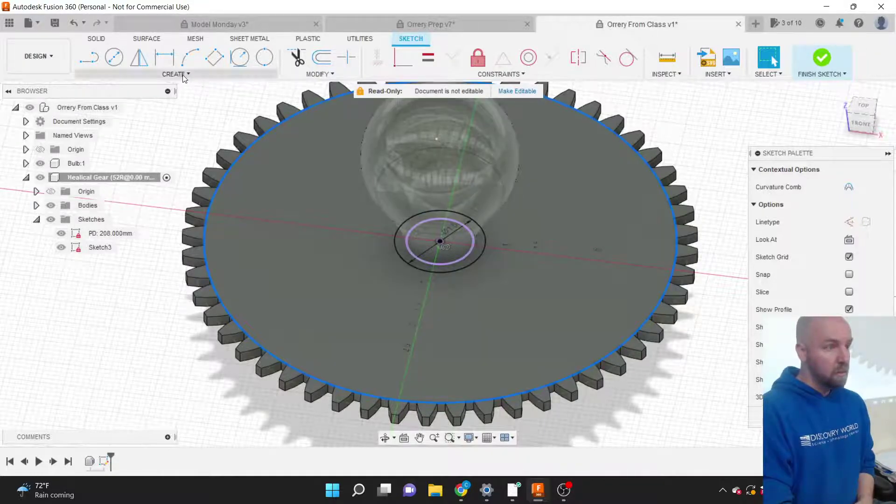
Finish the hub sketch, then glance through the solid Create menu without choosing anything.
{"action": "left_click", "coordinate": [183, 75]}
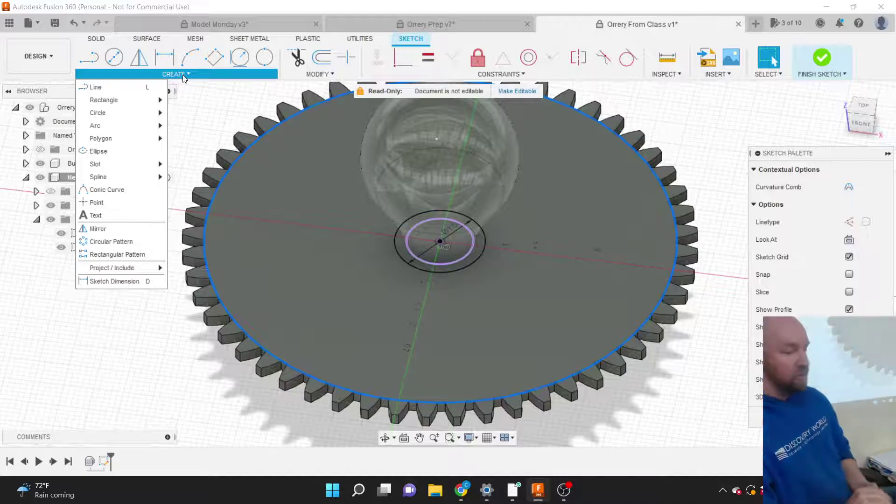
{"action": "mouse_move", "coordinate": [114, 113]}
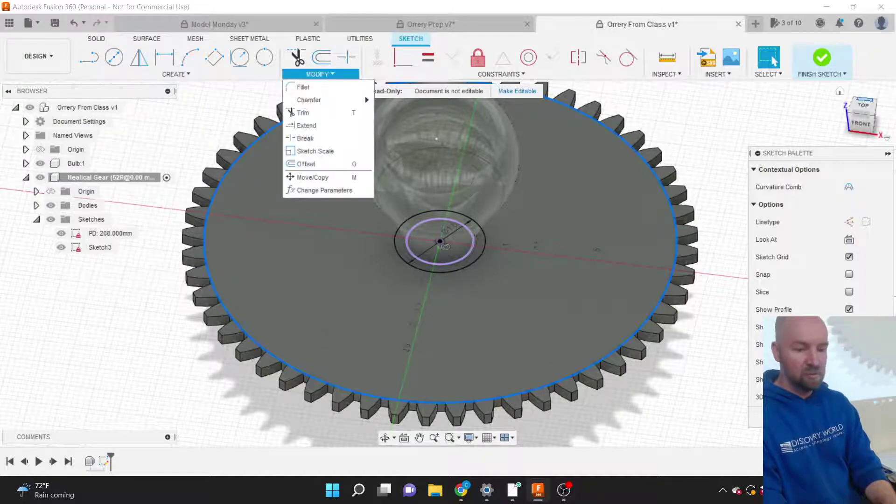
{"action": "left_click", "coordinate": [829, 55]}
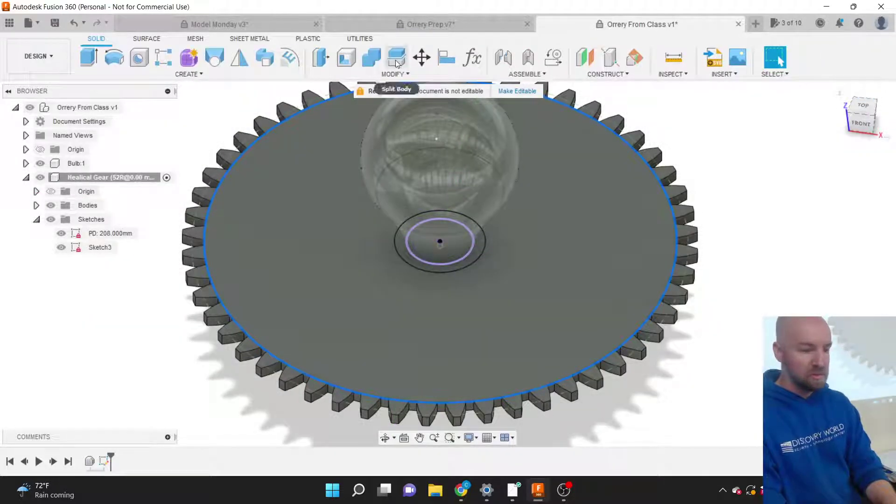
{"action": "left_click", "coordinate": [192, 74]}
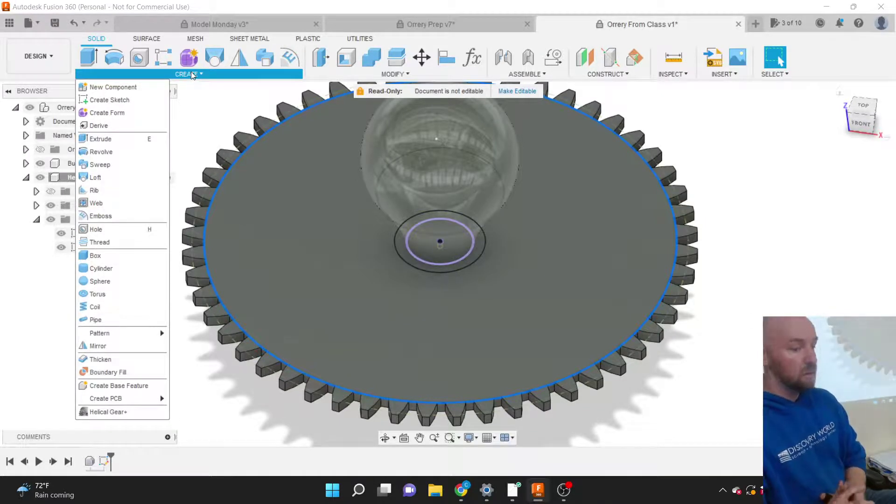
{"action": "left_click", "coordinate": [211, 120]}
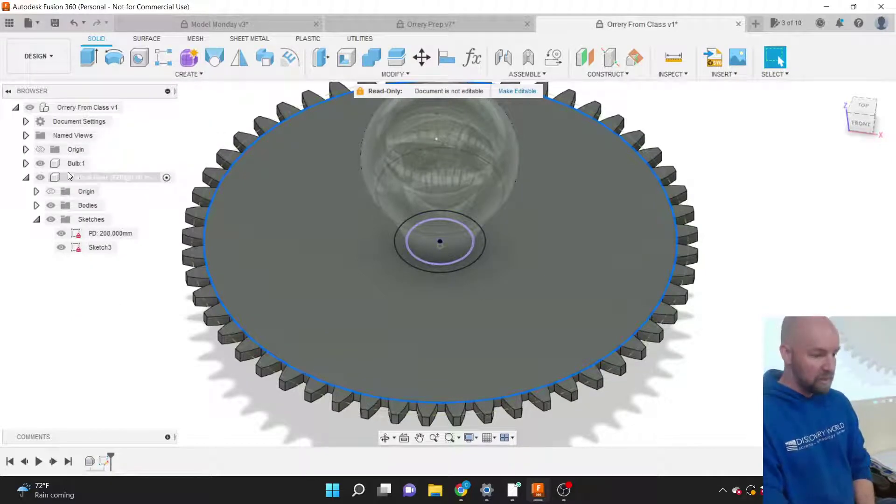
Expand the gear's Sketches folder in the browser and select Sketch3.
{"action": "left_click", "coordinate": [76, 219]}
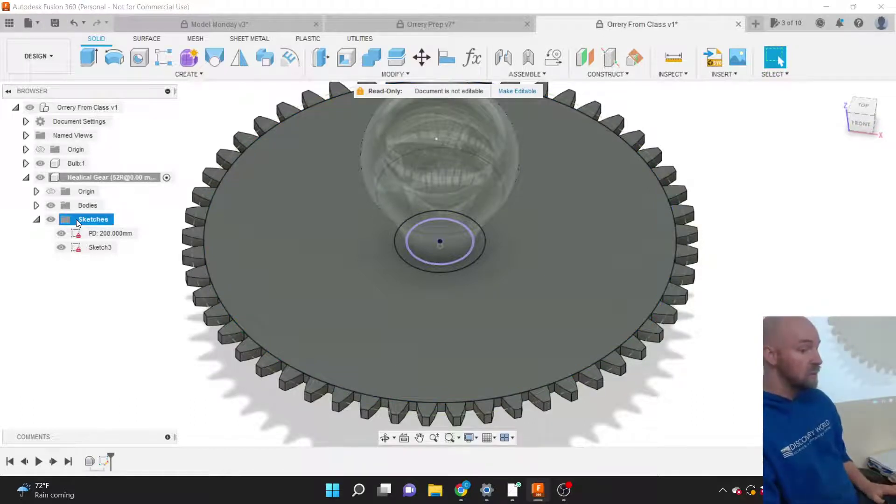
{"action": "left_click", "coordinate": [37, 219]}
{"action": "left_click", "coordinate": [36, 220]}
{"action": "left_click", "coordinate": [37, 220]}
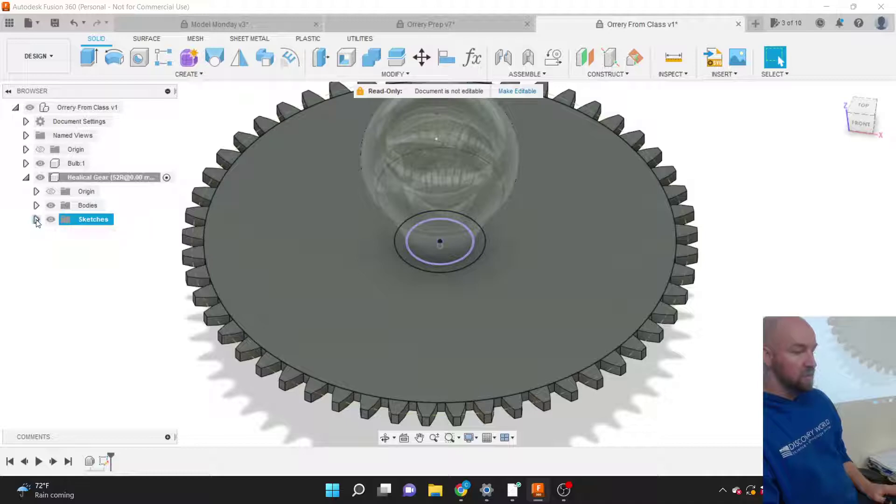
{"action": "left_click", "coordinate": [36, 220]}
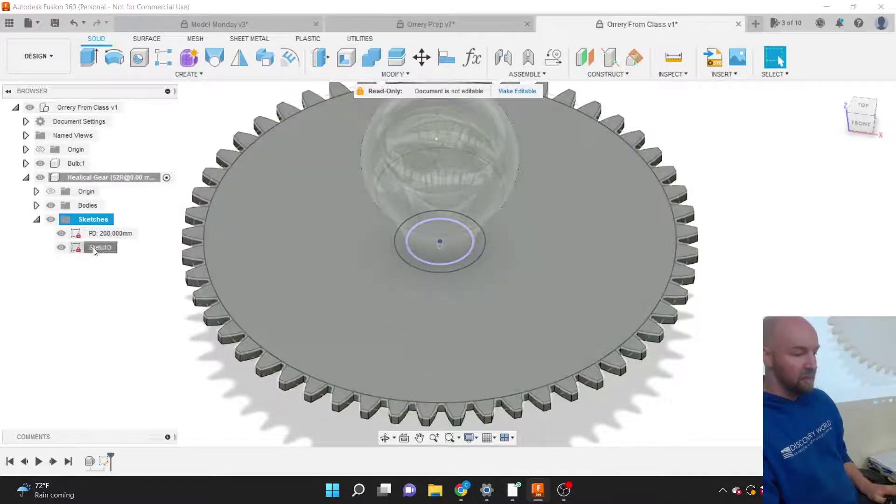
{"action": "left_click", "coordinate": [94, 248]}
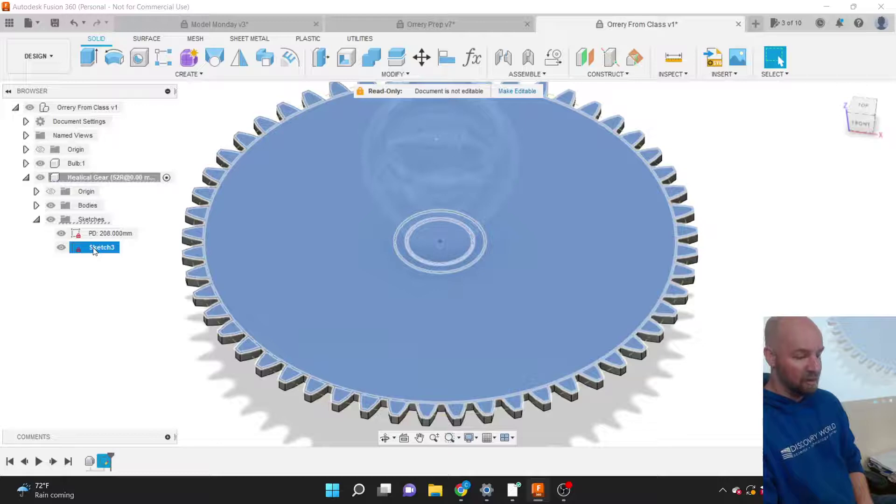
Edit Sketch3 from the browser, move the Sketch Palette aside, and show the sketch Create menu.
{"action": "right_click", "coordinate": [94, 250]}
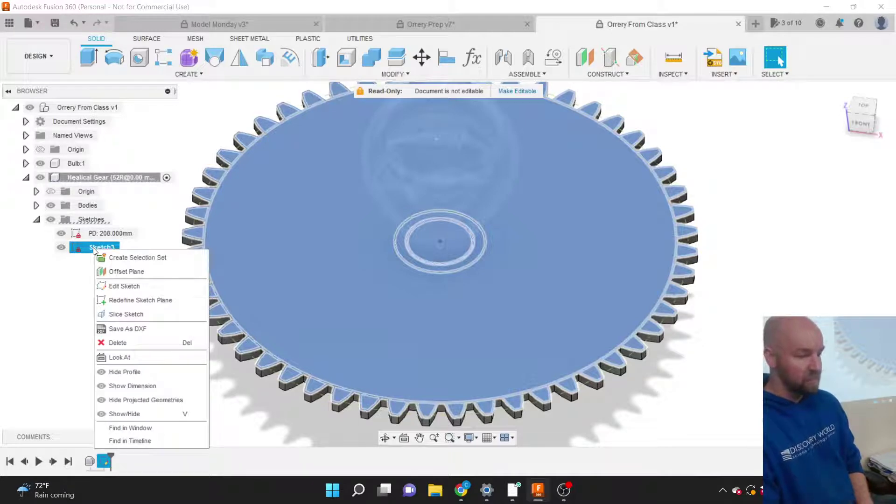
{"action": "left_click", "coordinate": [108, 286]}
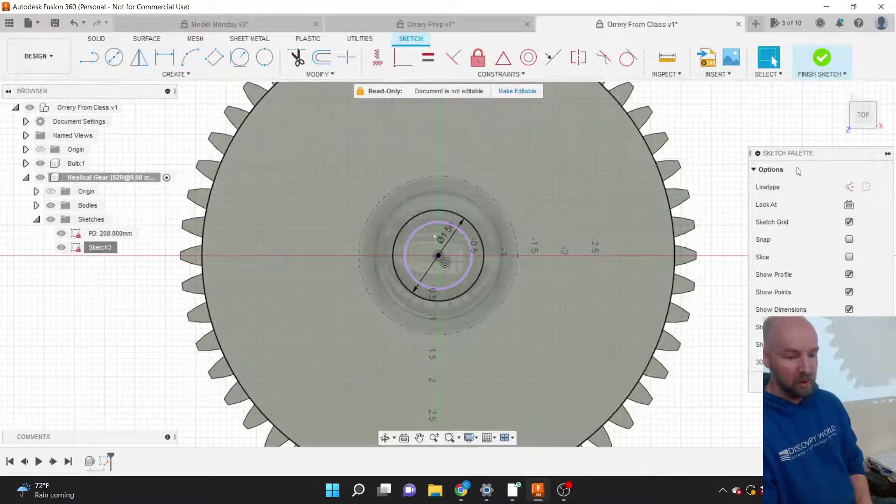
{"action": "mouse_move", "coordinate": [798, 153]}
{"action": "left_mouse_down"}
{"action": "mouse_move", "coordinate": [807, 113]}
{"action": "mouse_move", "coordinate": [774, 136]}
{"action": "mouse_move", "coordinate": [753, 138]}
{"action": "left_mouse_up"}
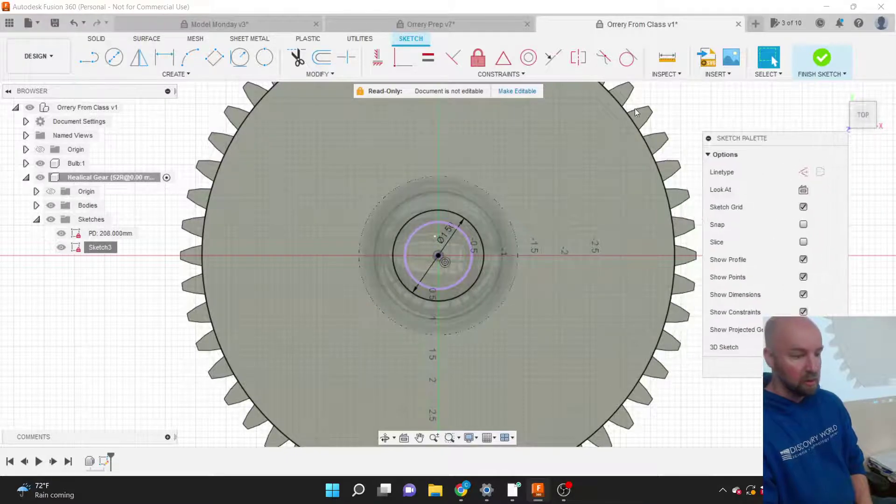
{"action": "left_click", "coordinate": [183, 75]}
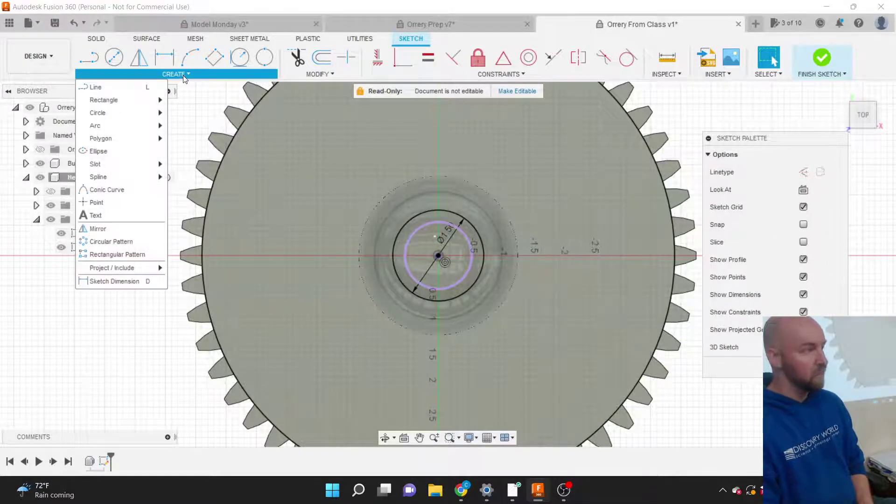
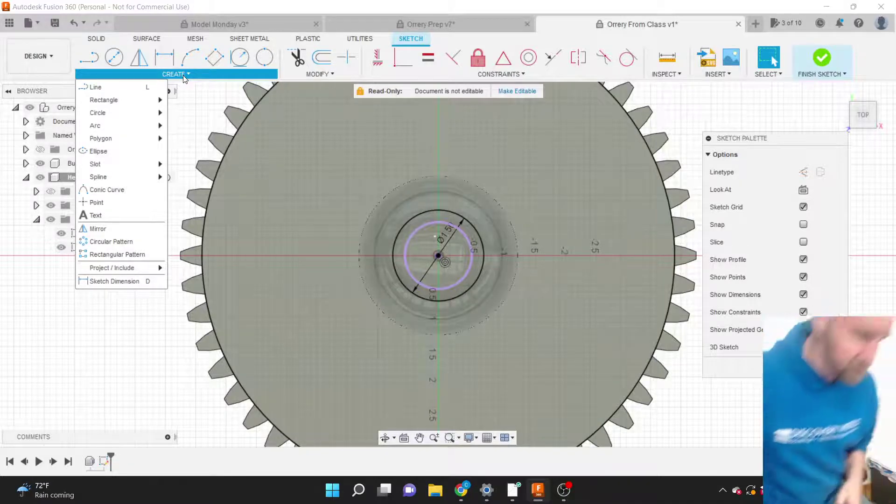
Close the sketch Create menu and clear the gear profile selection.
{"action": "scroll", "coordinate": [239, 310], "scroll_direction": "down", "scroll_amount": 4}
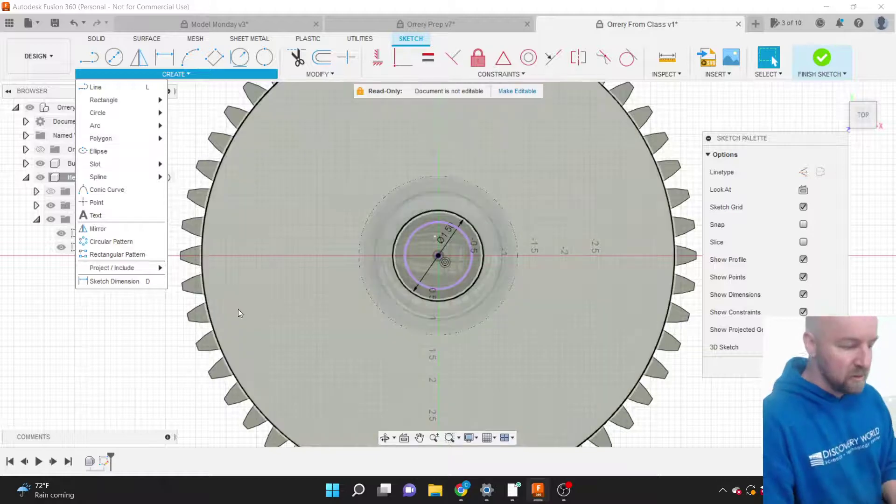
{"action": "left_click", "coordinate": [241, 312]}
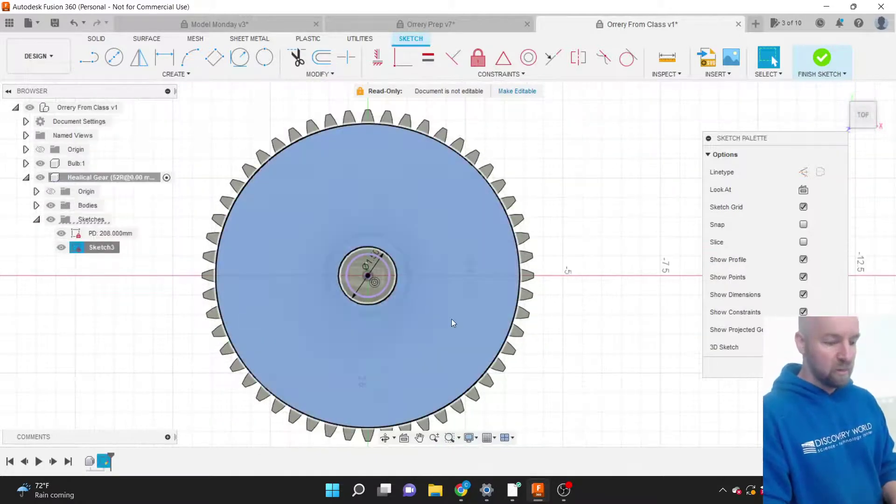
{"action": "scroll", "coordinate": [518, 328], "scroll_direction": "up", "scroll_amount": 5}
{"action": "scroll", "coordinate": [515, 322], "scroll_direction": "up", "scroll_amount": 1}
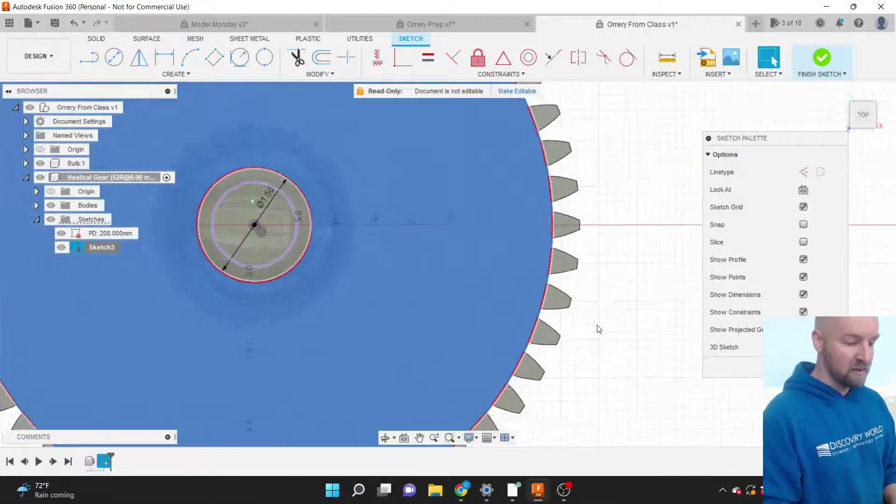
{"action": "scroll", "coordinate": [597, 327], "scroll_direction": "down", "scroll_amount": 5}
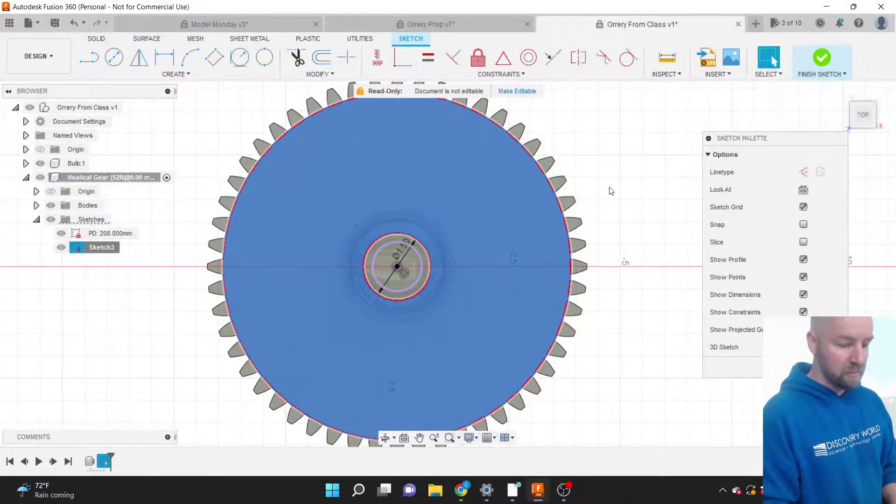
{"action": "left_click", "coordinate": [609, 167]}
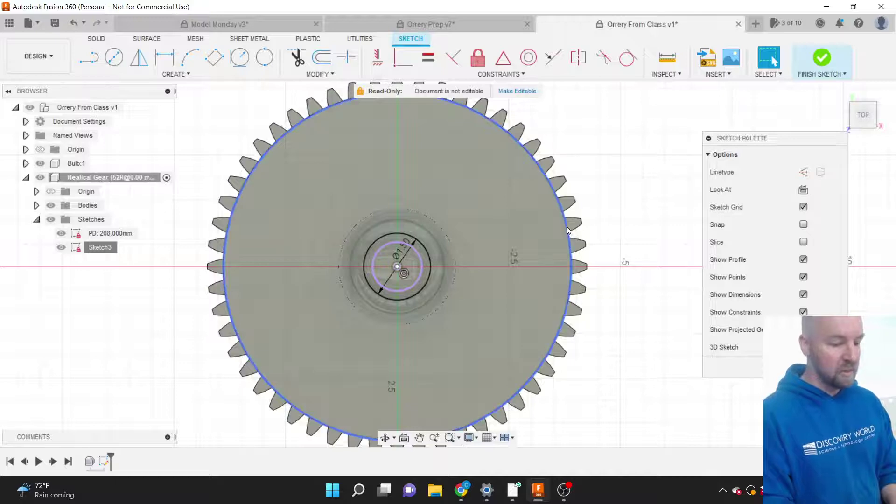
Zoom in and out around the gear to inspect it, then bring up the Modify menu.
{"action": "scroll", "coordinate": [569, 262], "scroll_direction": "up", "scroll_amount": 10}
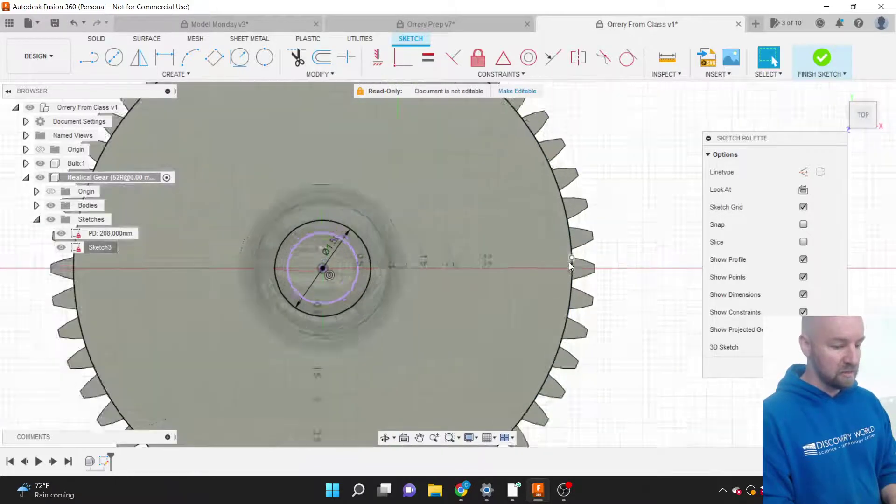
{"action": "scroll", "coordinate": [570, 263], "scroll_direction": "up", "scroll_amount": 3}
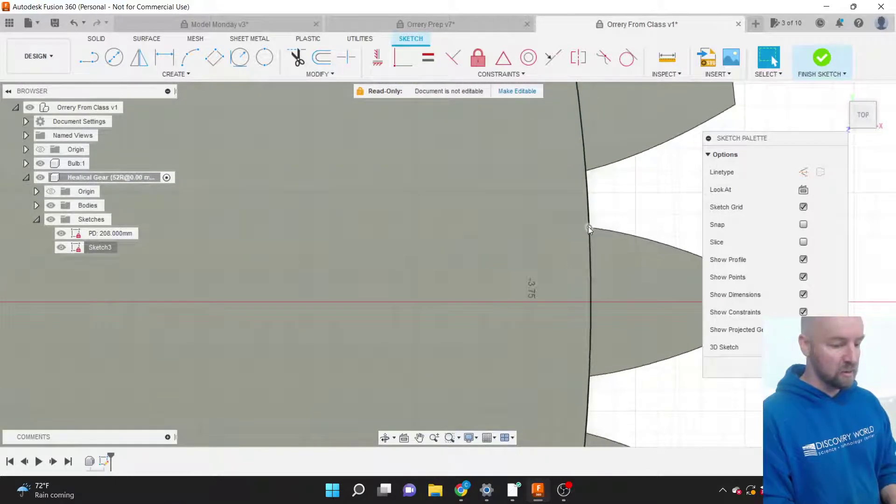
{"action": "scroll", "coordinate": [615, 246], "scroll_direction": "down", "scroll_amount": 10}
{"action": "scroll", "coordinate": [614, 245], "scroll_direction": "down", "scroll_amount": 3}
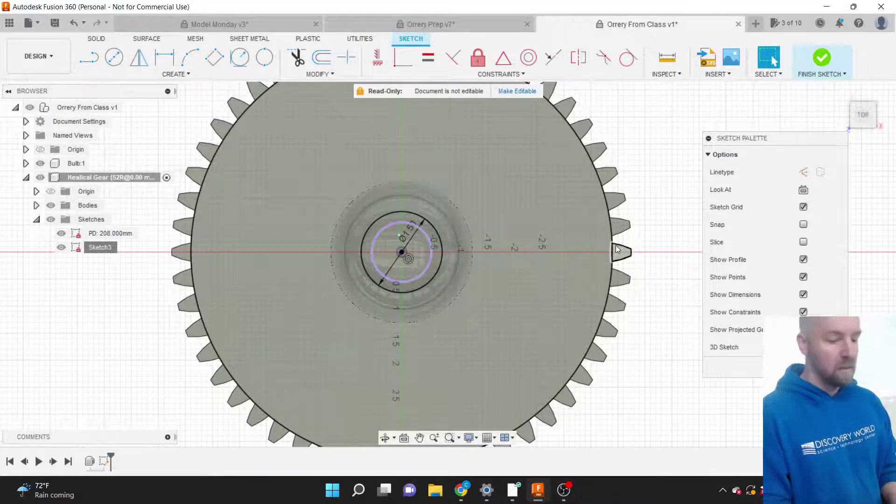
{"action": "scroll", "coordinate": [645, 298], "scroll_direction": "down", "scroll_amount": 2}
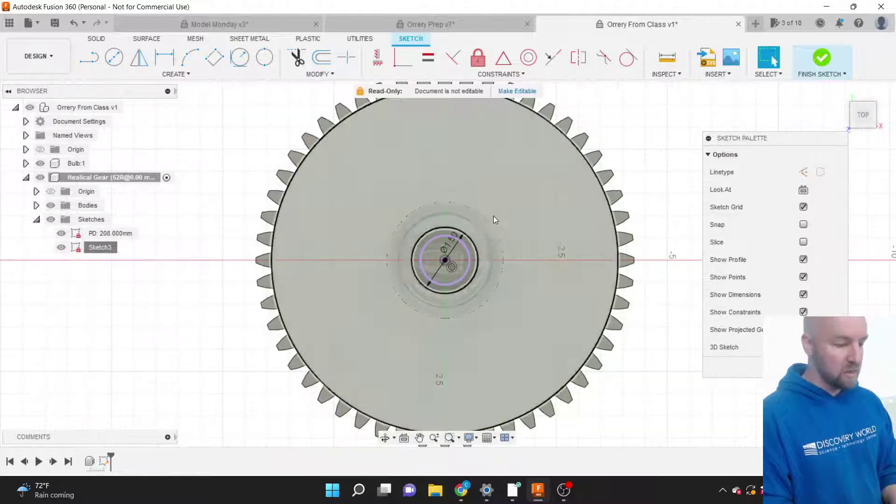
{"action": "left_click", "coordinate": [314, 75]}
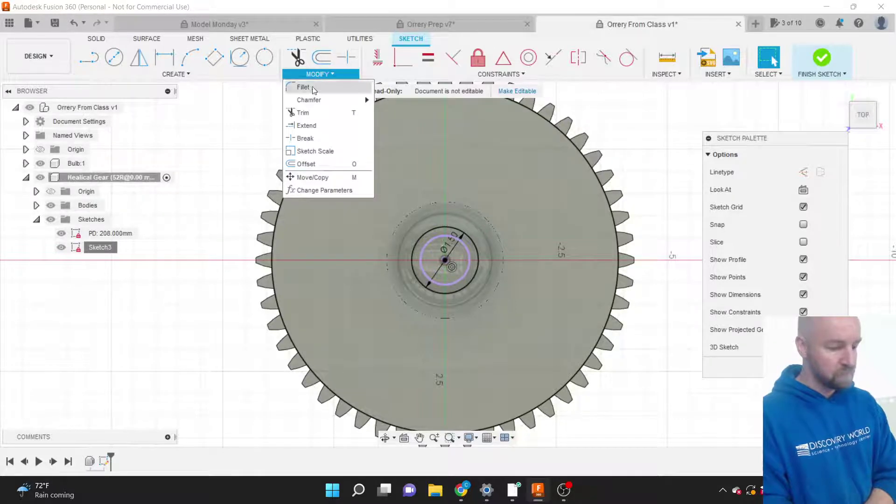
Offset the gear's outer rim circle by -0.5 in inward, then select the Ø1.50 hub dimension.
{"action": "left_click", "coordinate": [307, 165]}
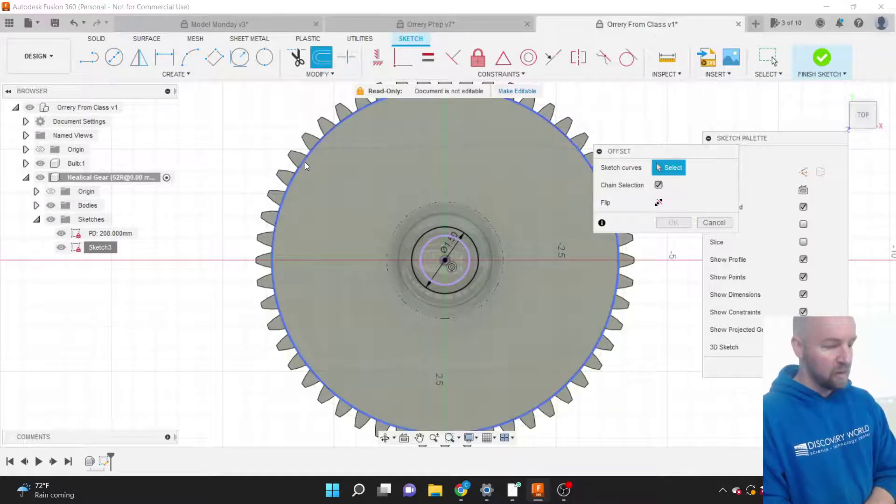
{"action": "left_click", "coordinate": [305, 162]}
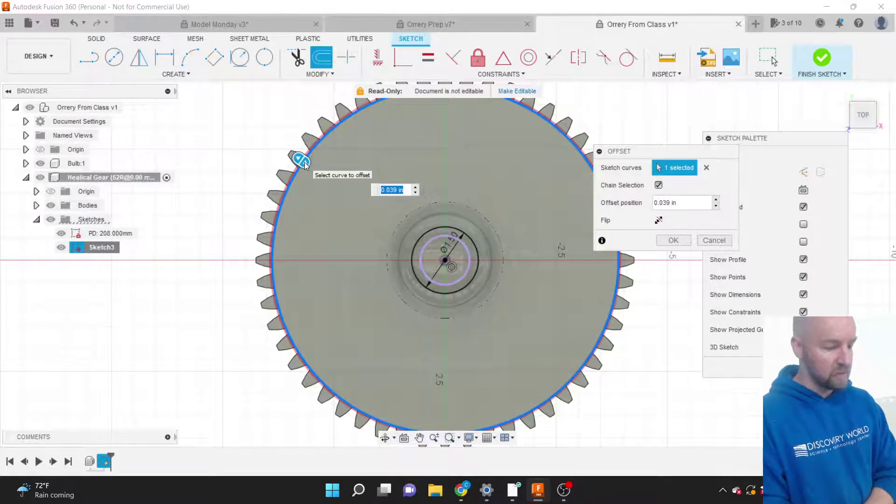
{"action": "left_click_drag", "start_coordinate": [303, 160], "coordinate": [320, 169]}
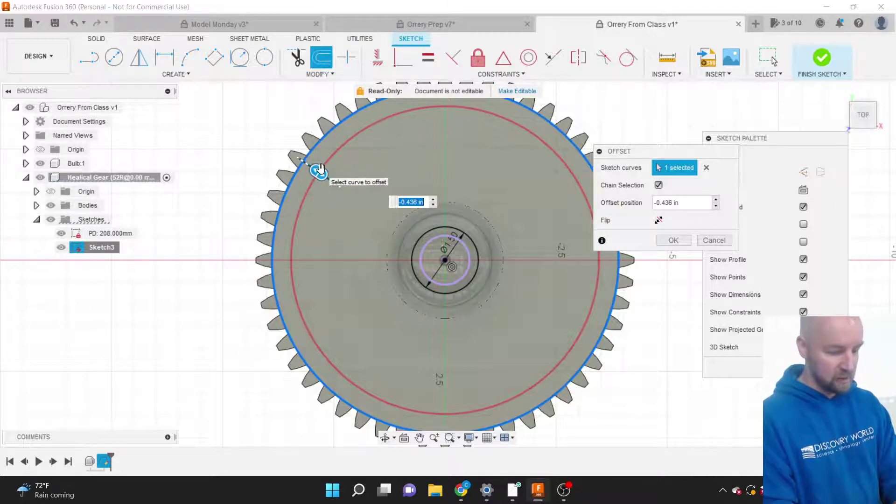
{"action": "type", "text": "-5"}
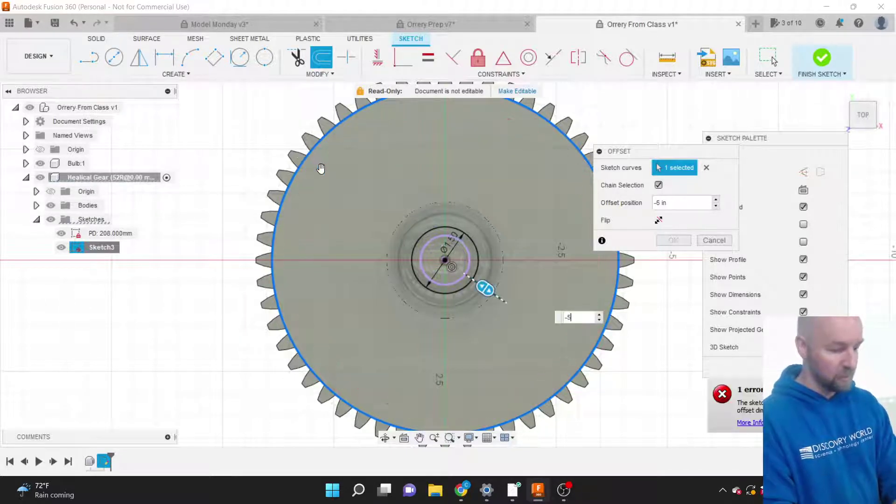
{"action": "key", "text": "Left"}
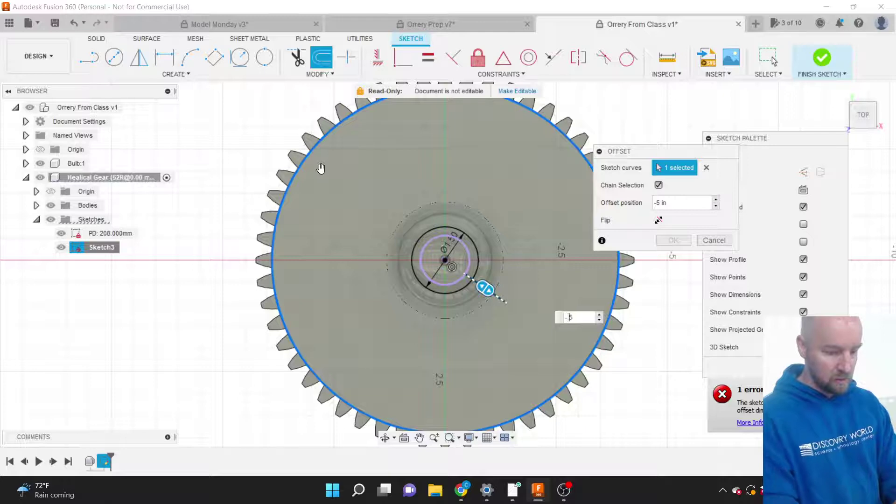
{"action": "type", "text": "."}
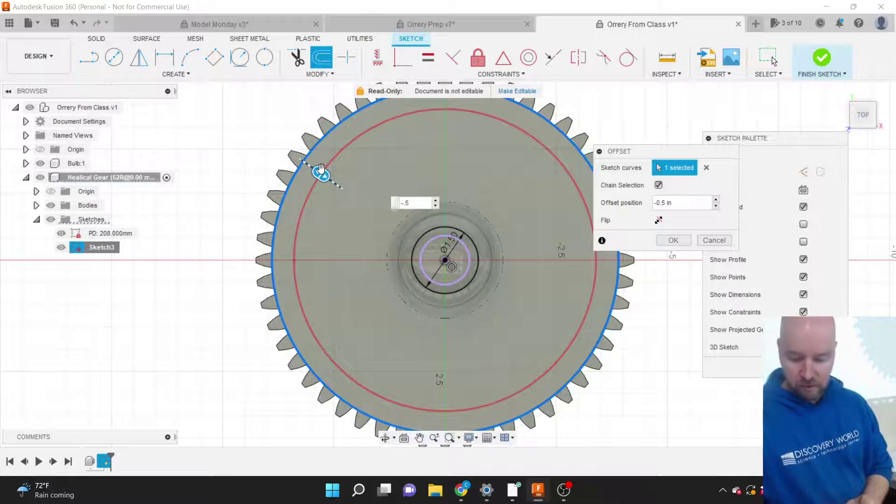
{"action": "type", "text": "."}
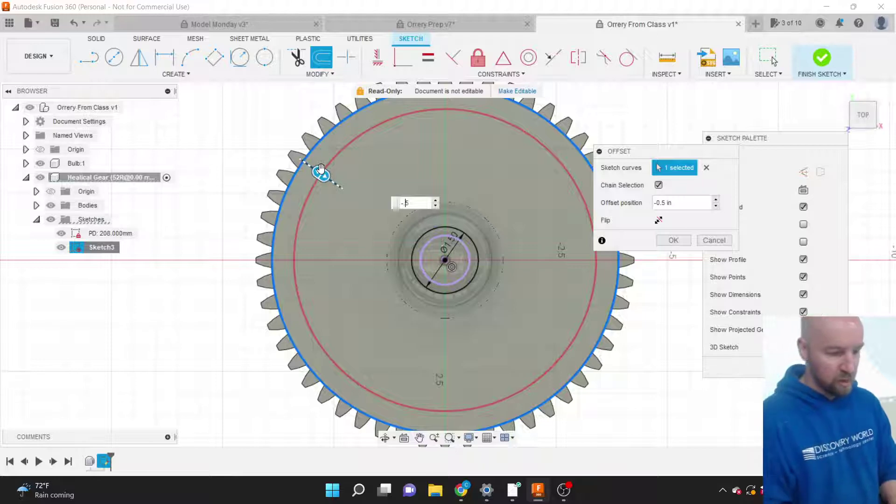
{"action": "type", "text": "2"}
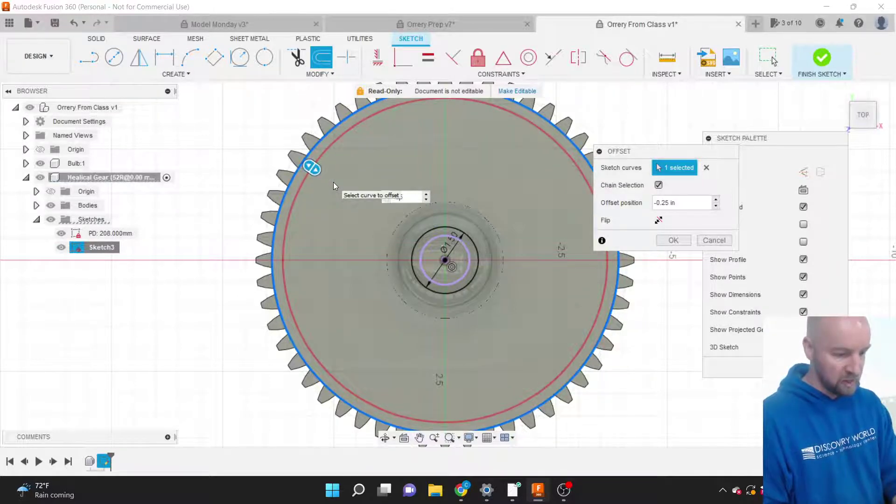
{"action": "key", "text": "BackSpace"}
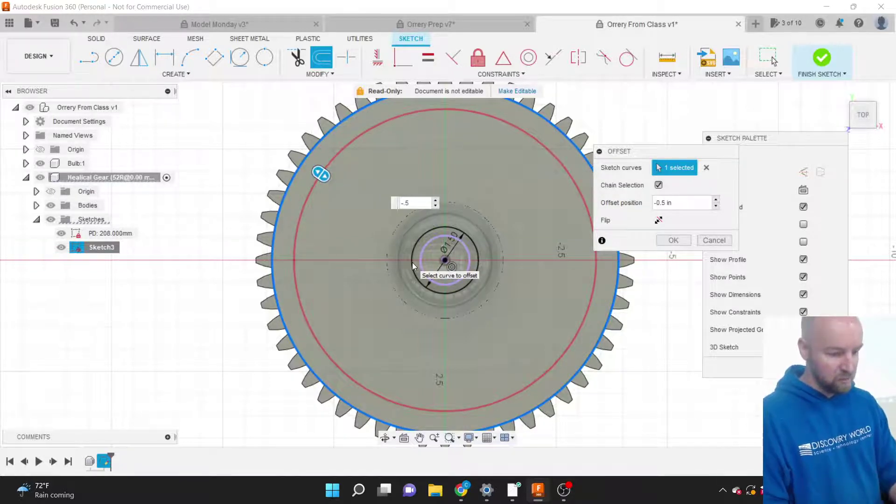
{"action": "type", "text": "12"}
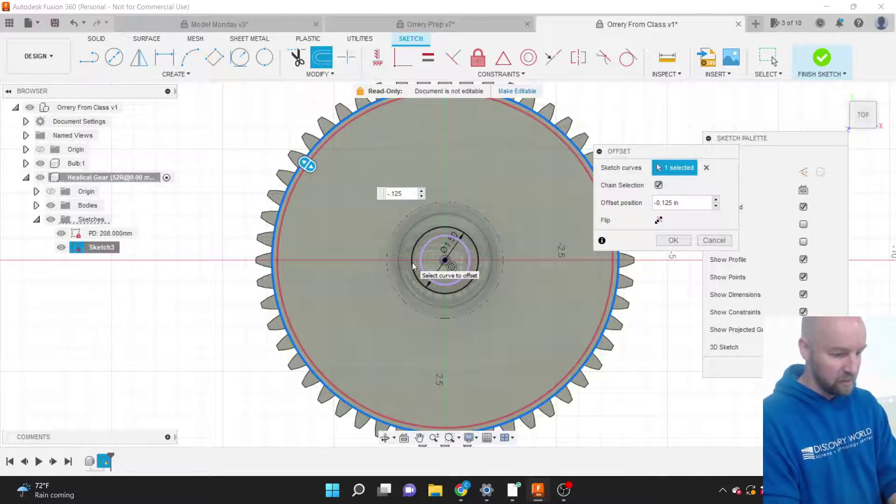
{"action": "key", "text": "BackSpace"}
{"action": "key", "text": "BackSpace"}
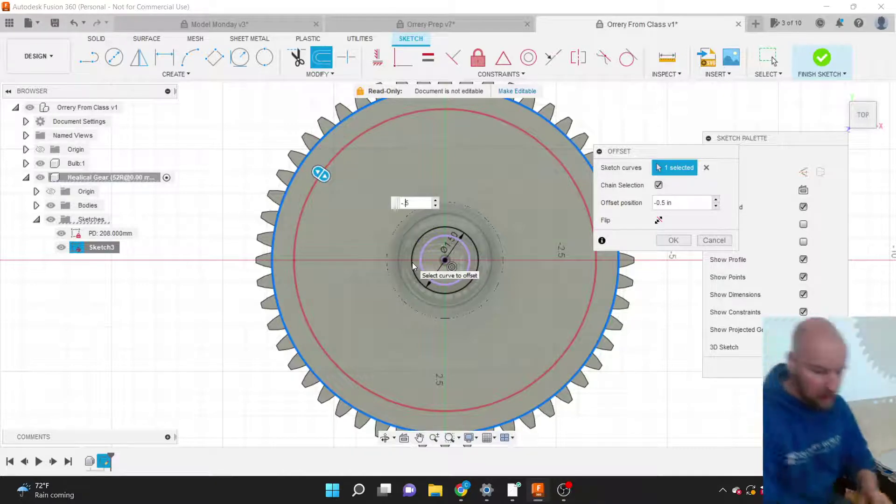
{"action": "key", "text": "Return"}
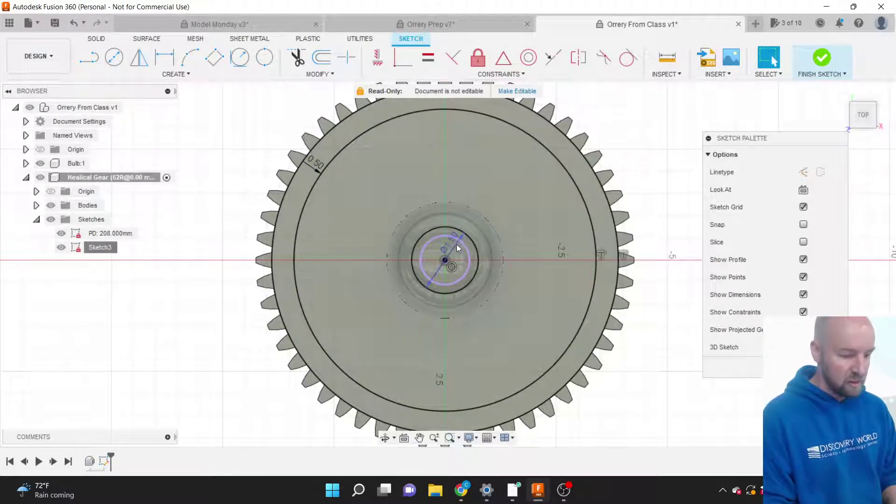
{"action": "left_click", "coordinate": [452, 246]}
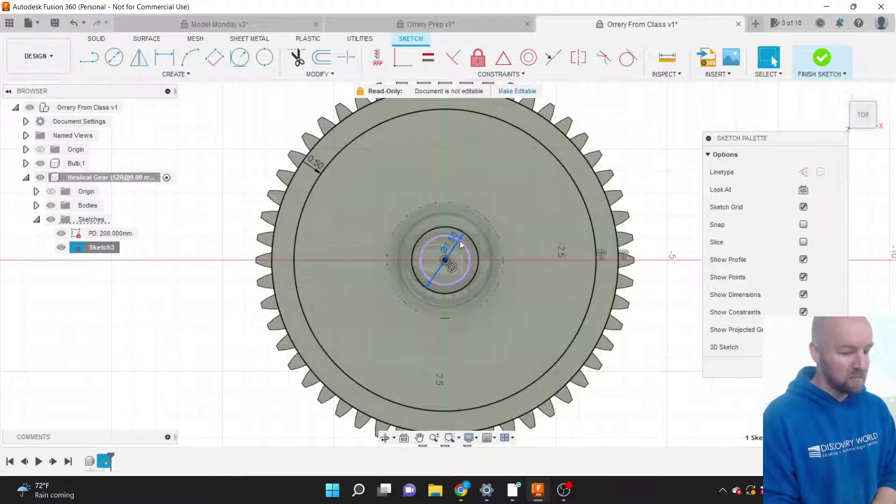
Offset the 1.50 in hub circle 0.5 in outward to ring the hub.
{"action": "left_click", "coordinate": [472, 241]}
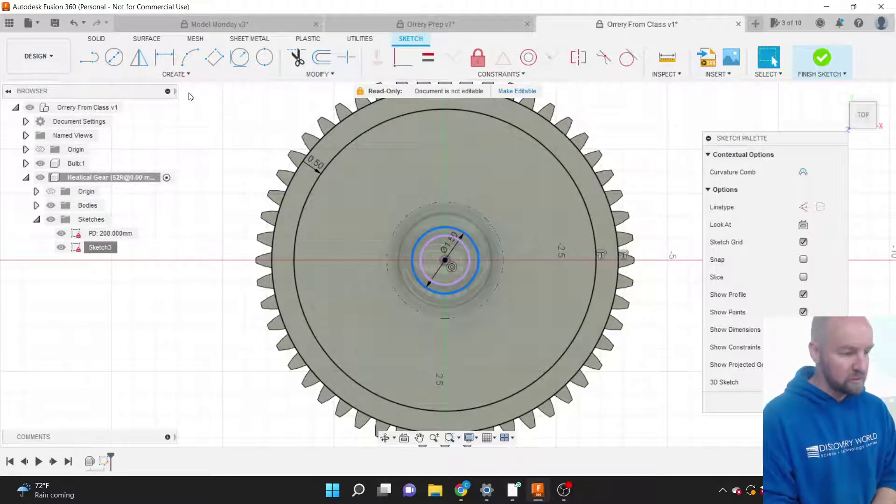
{"action": "left_click", "coordinate": [299, 76]}
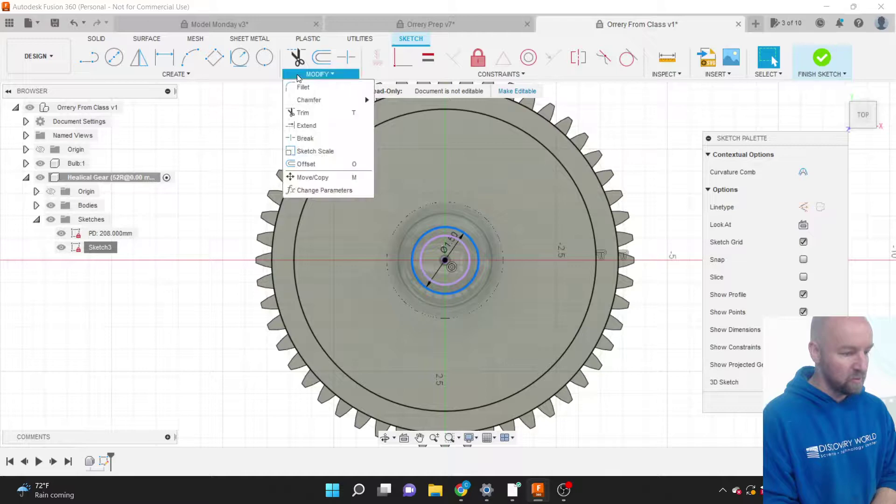
{"action": "left_click", "coordinate": [307, 165]}
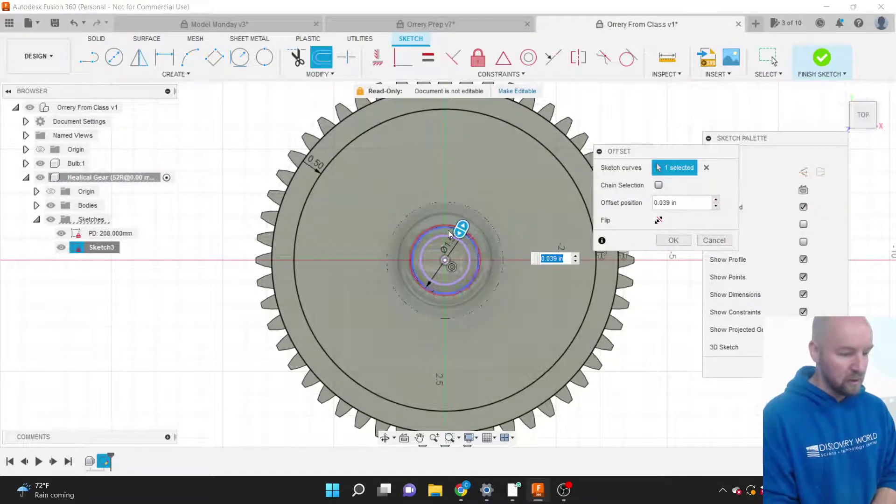
{"action": "left_click_drag", "start_coordinate": [462, 224], "coordinate": [469, 214]}
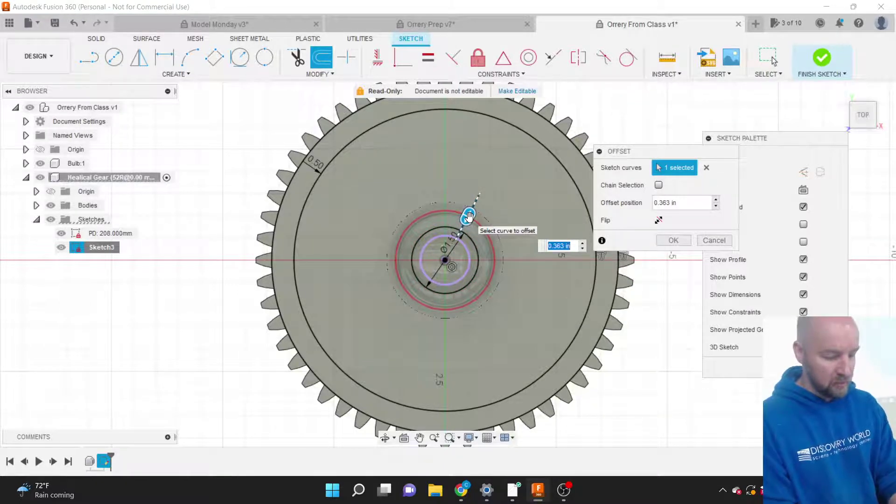
{"action": "type", "text": ".5"}
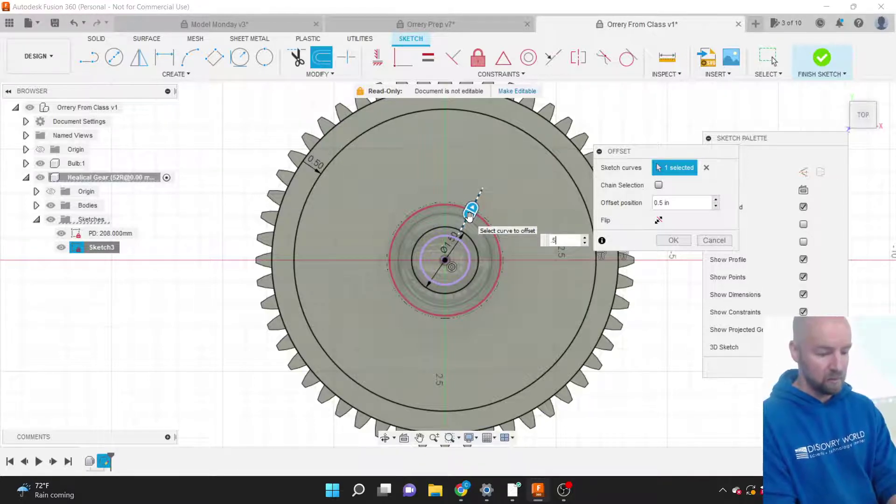
{"action": "key", "text": "BackSpace"}
{"action": "key", "text": "BackSpace"}
{"action": "type", "text": "1"}
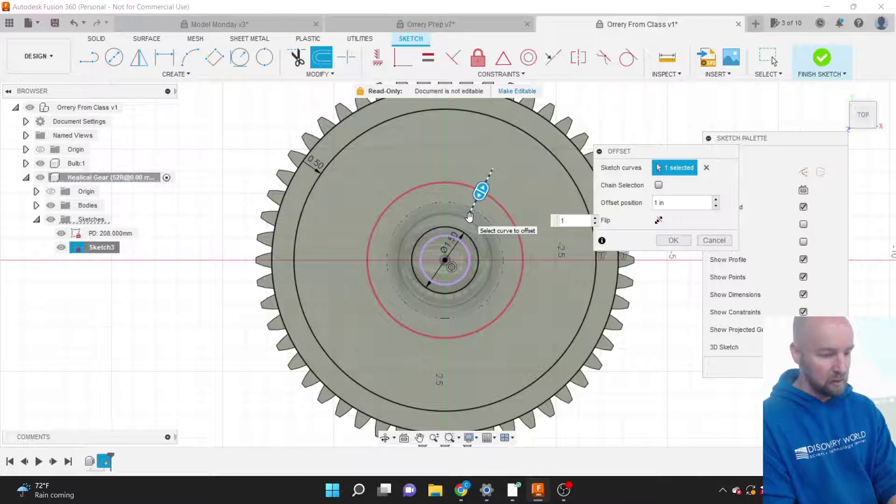
{"action": "key", "text": "BackSpace"}
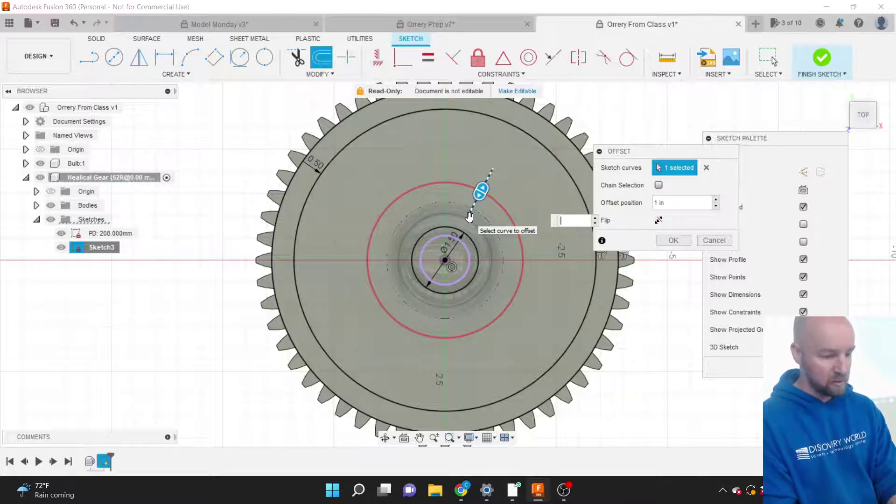
{"action": "type", "text": ".5"}
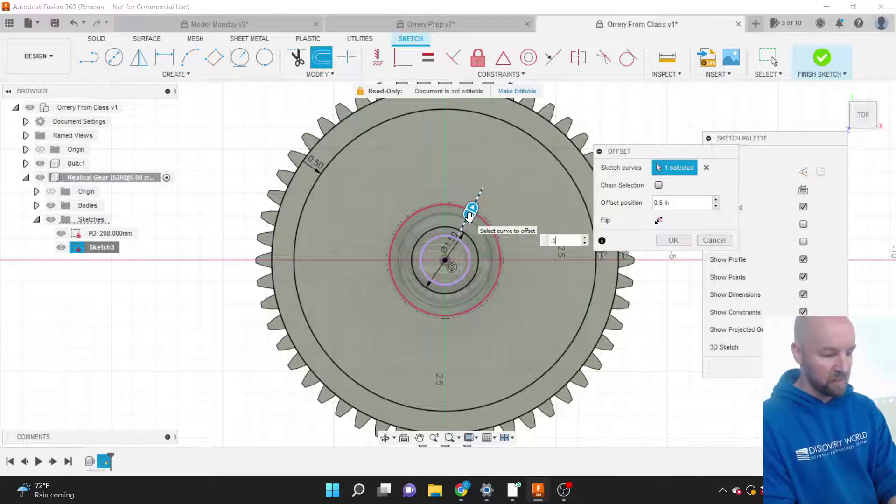
{"action": "key", "text": "Return"}
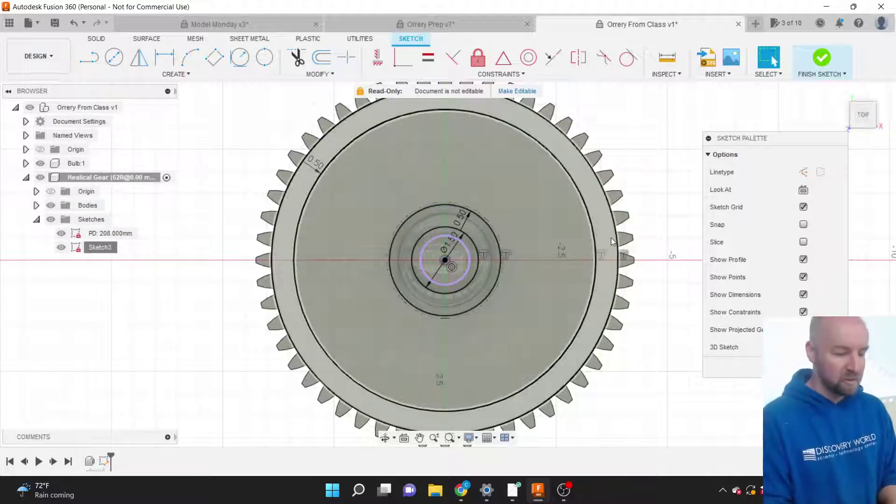
{"action": "scroll", "coordinate": [583, 242], "scroll_direction": "up", "scroll_amount": 3}
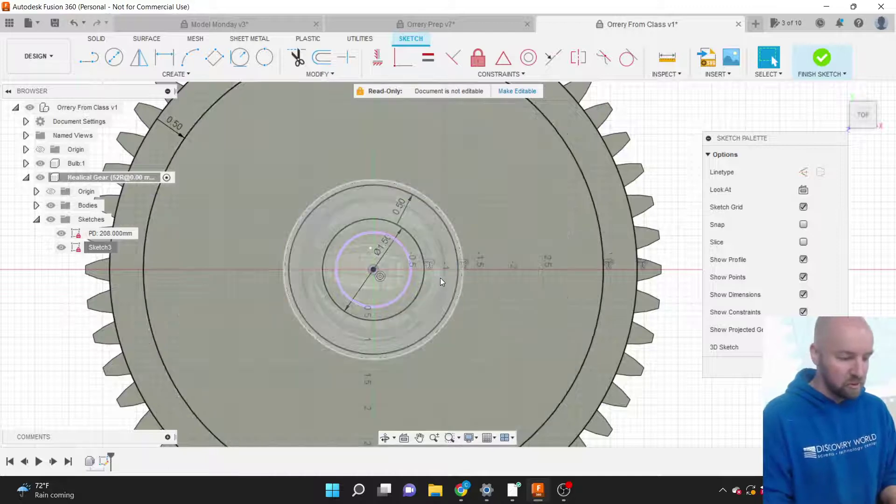
{"action": "left_click", "coordinate": [439, 278]}
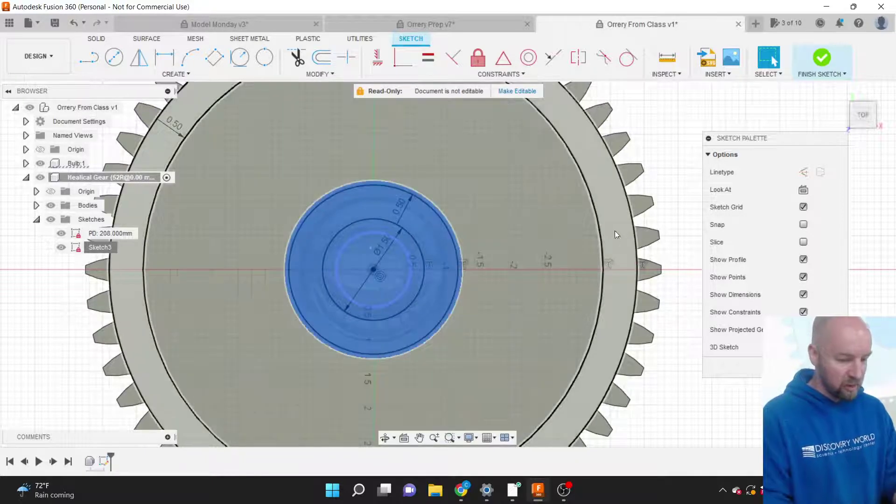
{"action": "left_click", "coordinate": [620, 228], "text": "shift"}
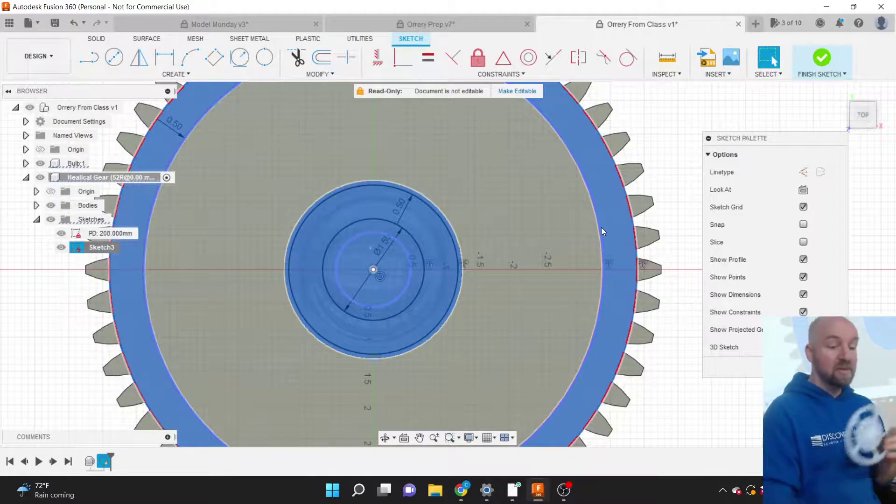
{"action": "left_click", "coordinate": [689, 139]}
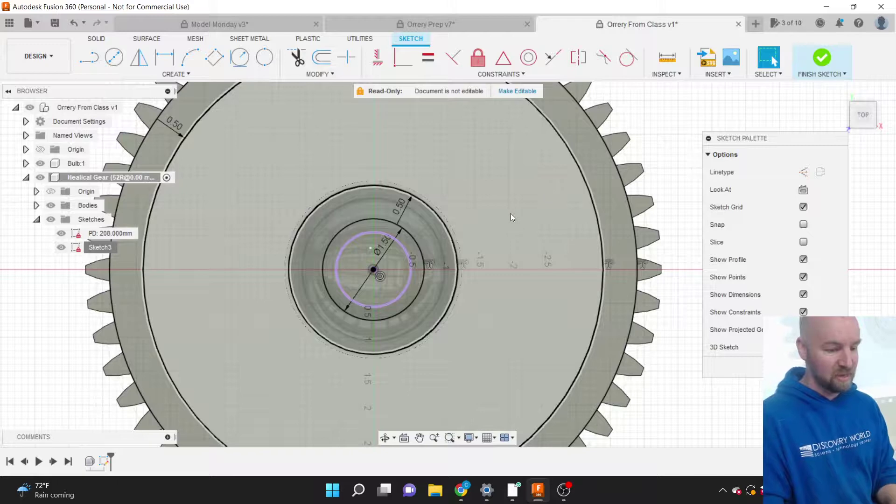
{"action": "left_click", "coordinate": [512, 217]}
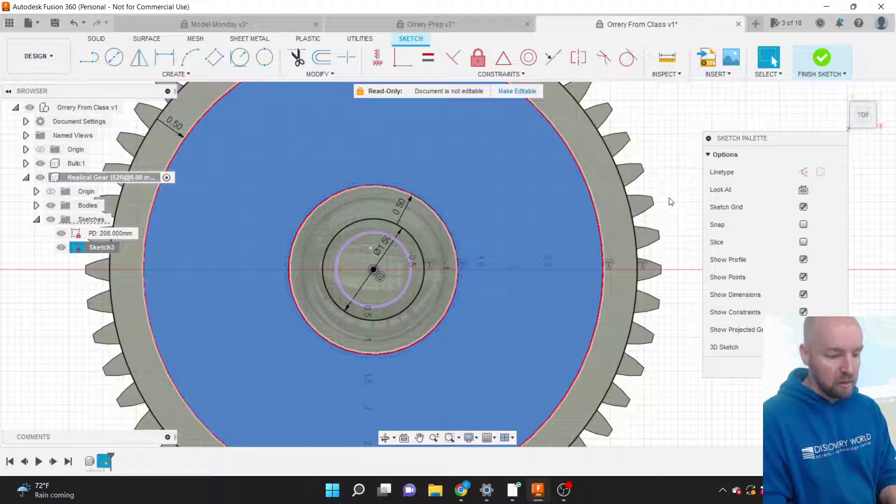
{"action": "left_click", "coordinate": [671, 201]}
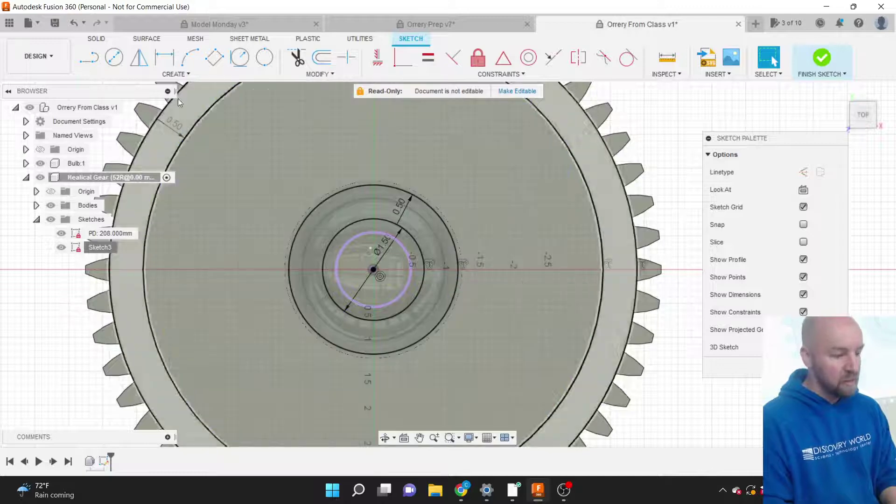
{"action": "left_click", "coordinate": [184, 75]}
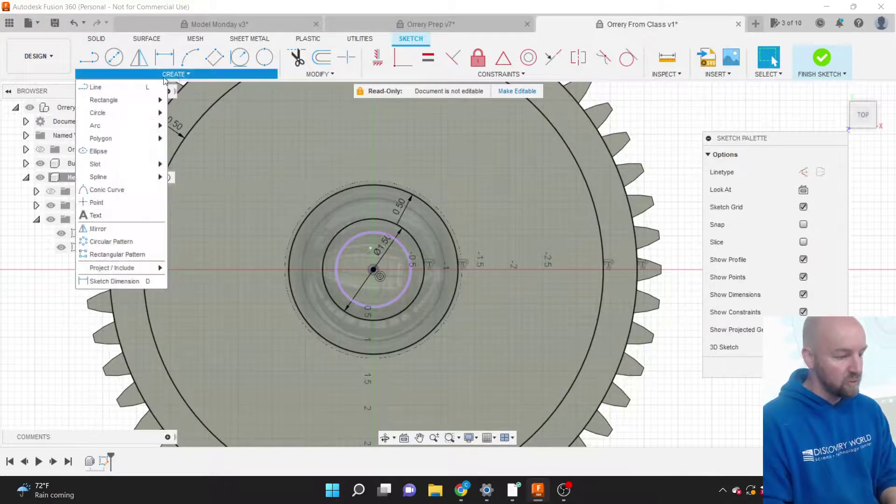
Draw a horizontal line from the gear's centre to the inset rim circle.
{"action": "left_click", "coordinate": [112, 88]}
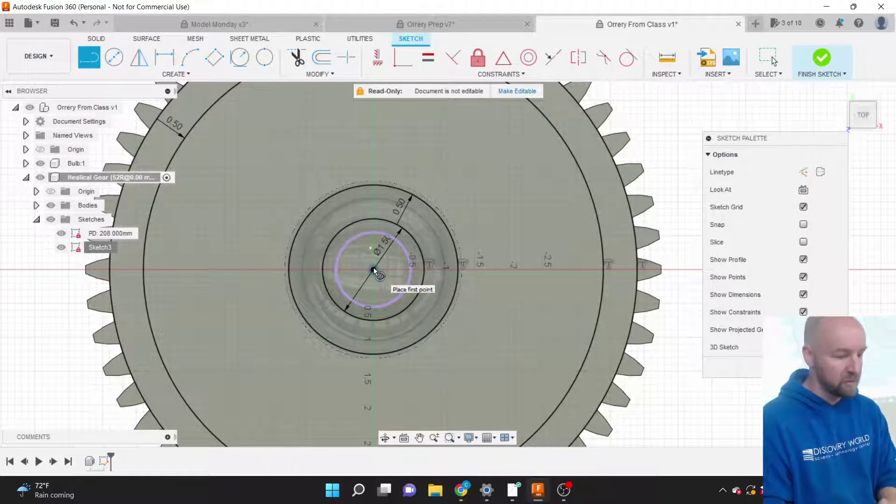
{"action": "left_click", "coordinate": [374, 269]}
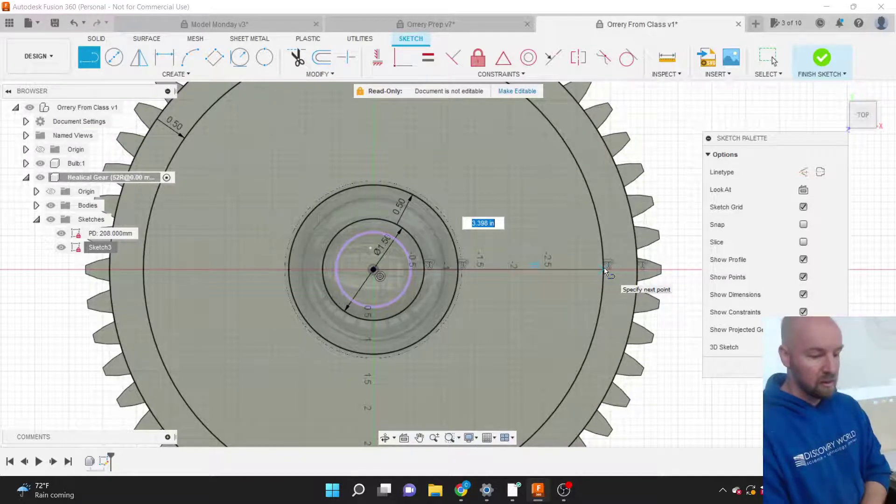
{"action": "left_click", "coordinate": [604, 268]}
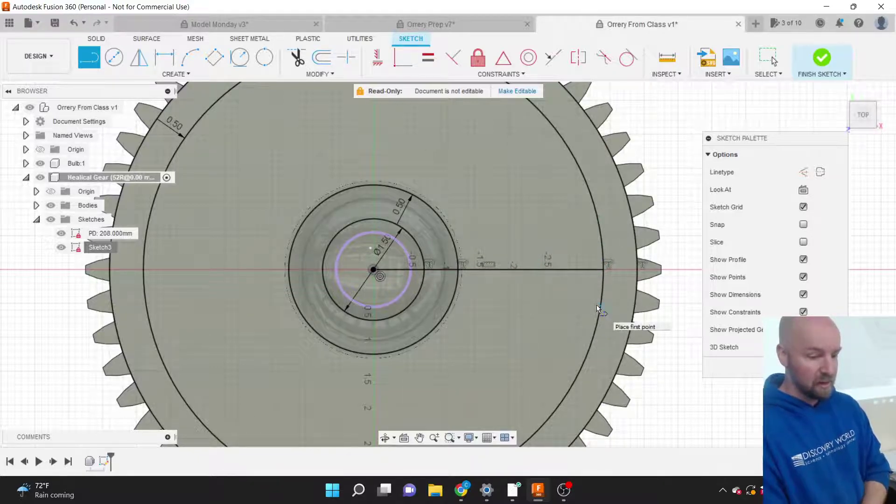
{"action": "key", "text": "Escape"}
{"action": "left_click", "coordinate": [517, 270]}
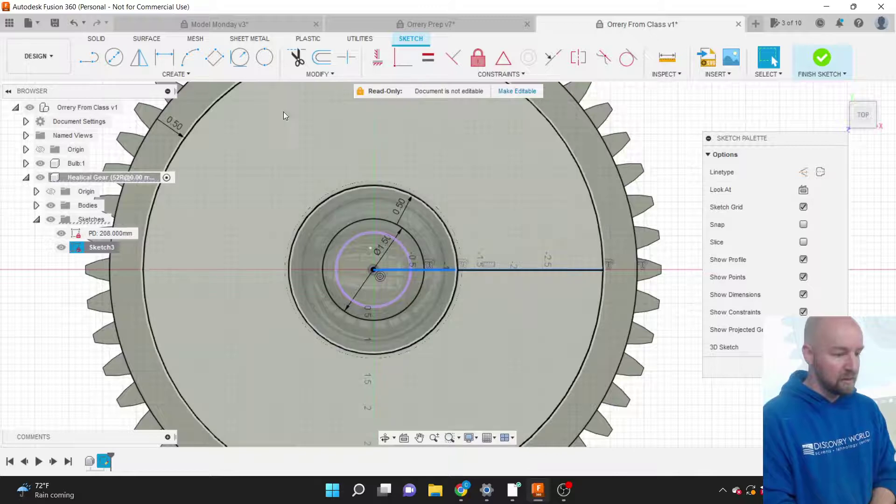
{"action": "left_click", "coordinate": [650, 132]}
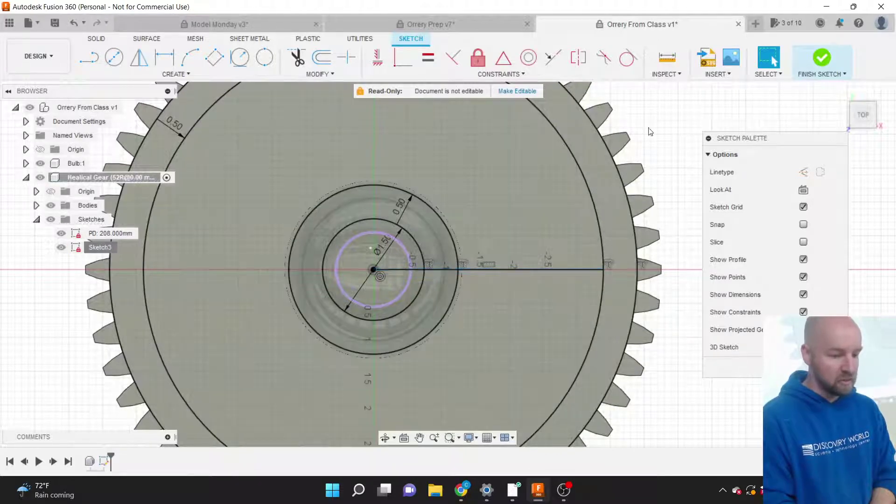
{"action": "left_click", "coordinate": [331, 76]}
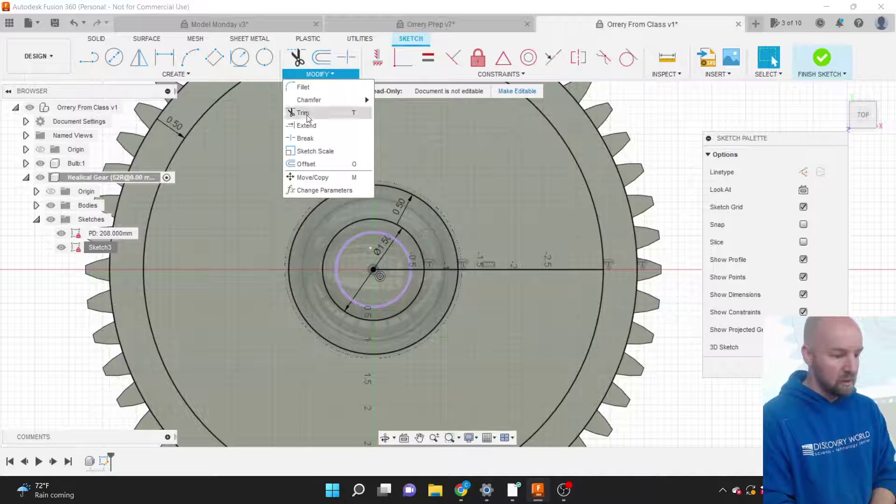
Offset the horizontal line 0.25 in below and -0.25 in above it.
{"action": "left_click", "coordinate": [311, 163]}
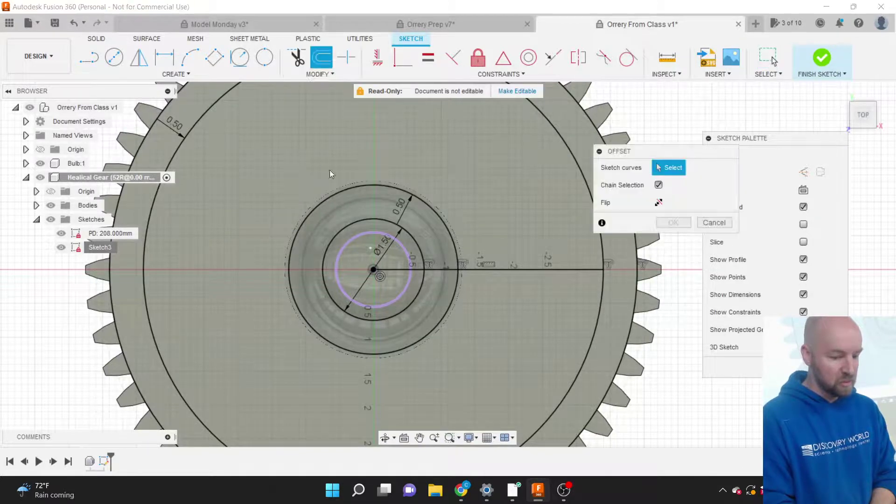
{"action": "left_click", "coordinate": [511, 270]}
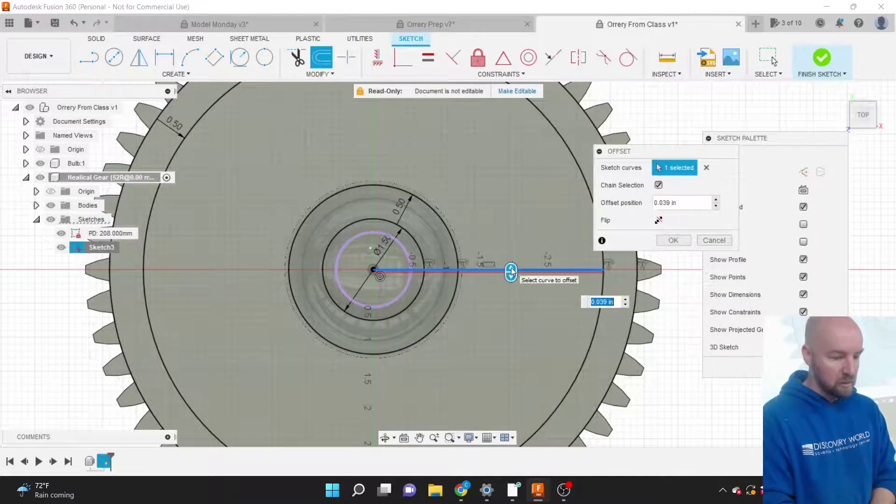
{"action": "left_click_drag", "start_coordinate": [511, 277], "coordinate": [511, 284]}
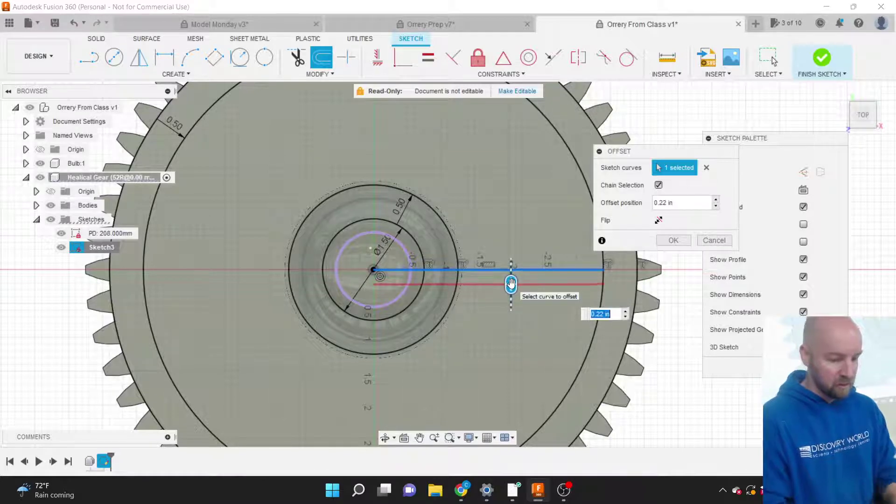
{"action": "type", "text": "25"}
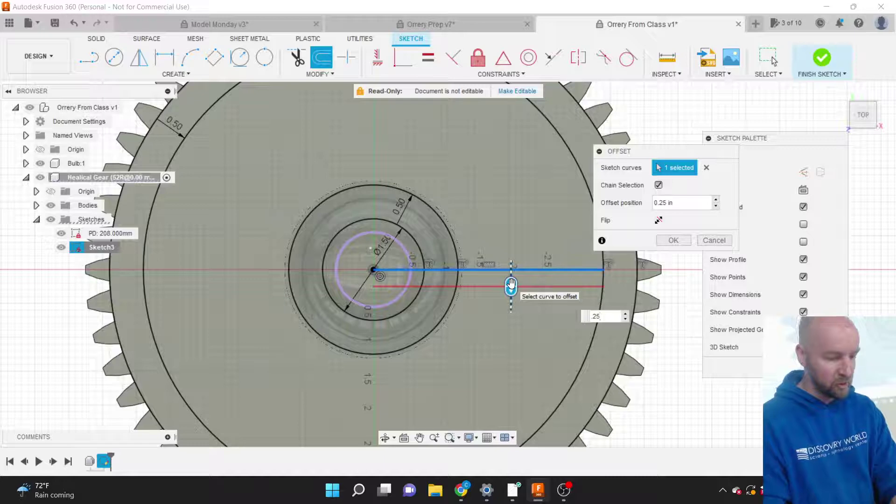
{"action": "key", "text": "Return"}
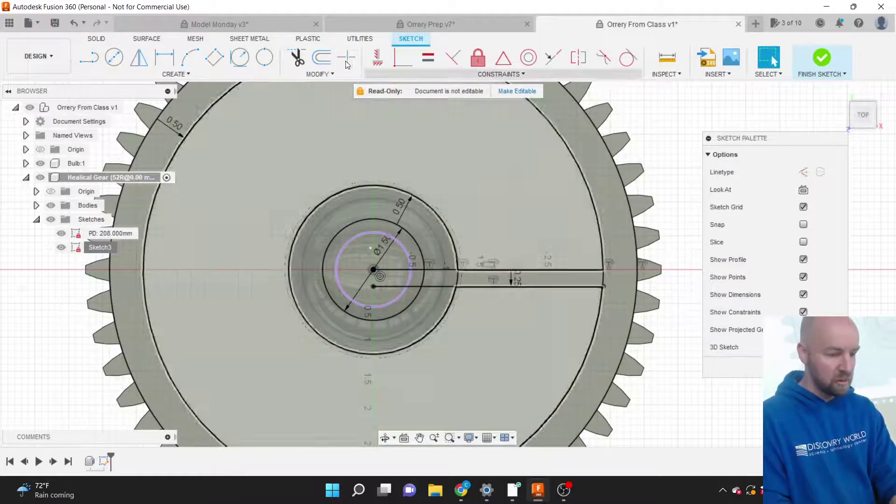
{"action": "left_click", "coordinate": [322, 74]}
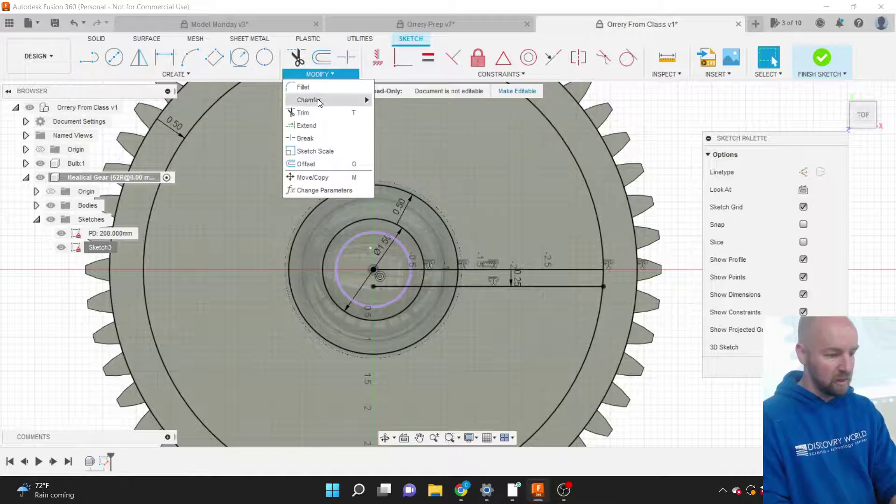
{"action": "left_click", "coordinate": [308, 163]}
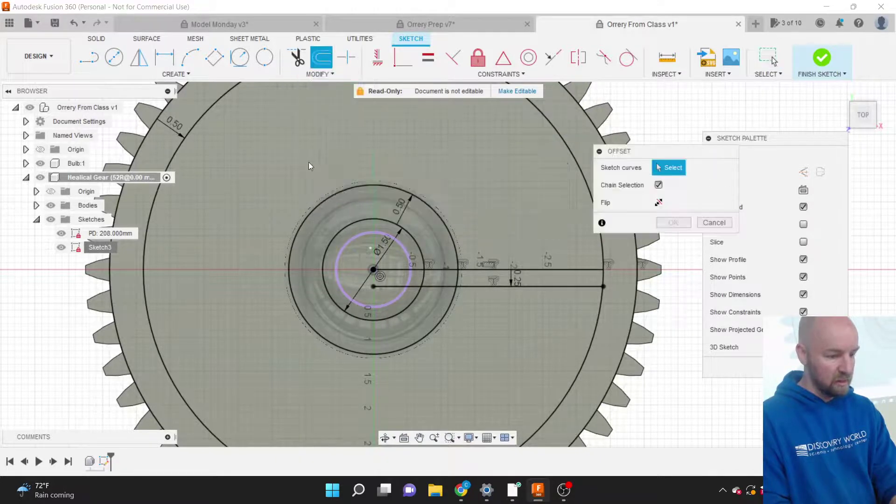
{"action": "left_click", "coordinate": [486, 270]}
{"action": "type", "text": "-25"}
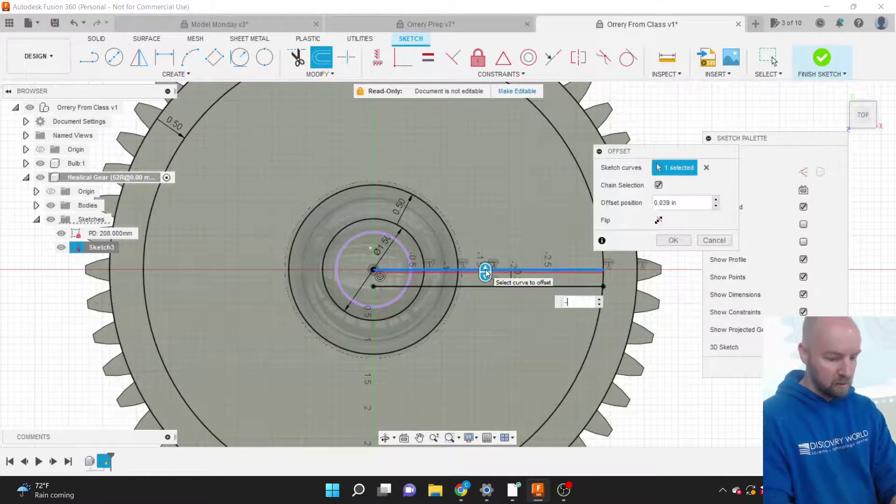
{"action": "key", "text": "Return"}
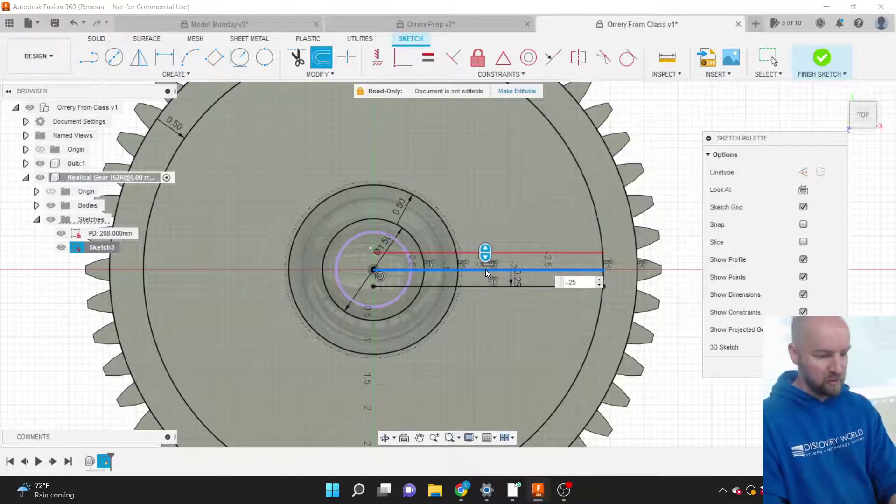
Select the spoke strip halves, rim ring and hub profiles to check them, then clear the selection.
{"action": "left_click", "coordinate": [514, 257]}
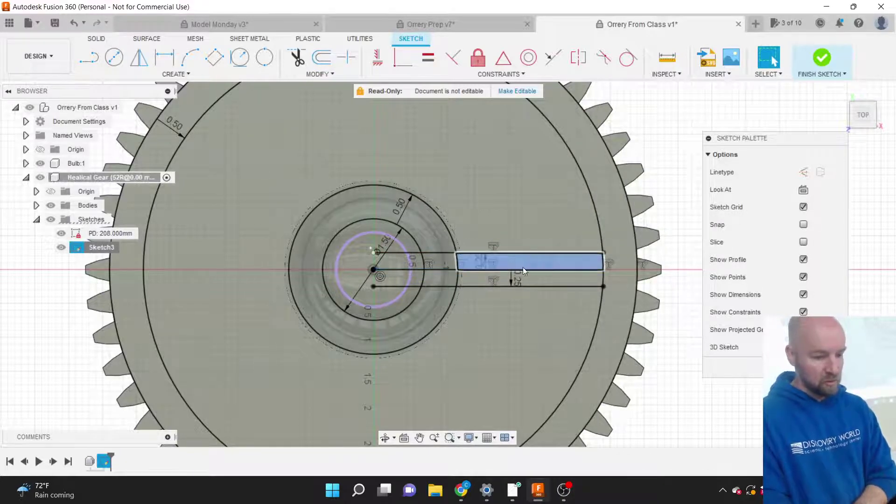
{"action": "left_click", "coordinate": [533, 277], "text": "shift"}
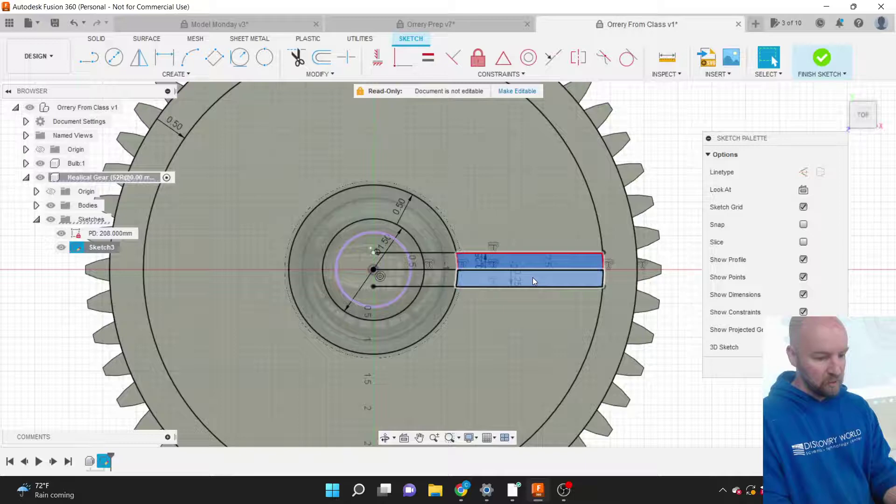
{"action": "left_click", "coordinate": [616, 284], "text": "shift"}
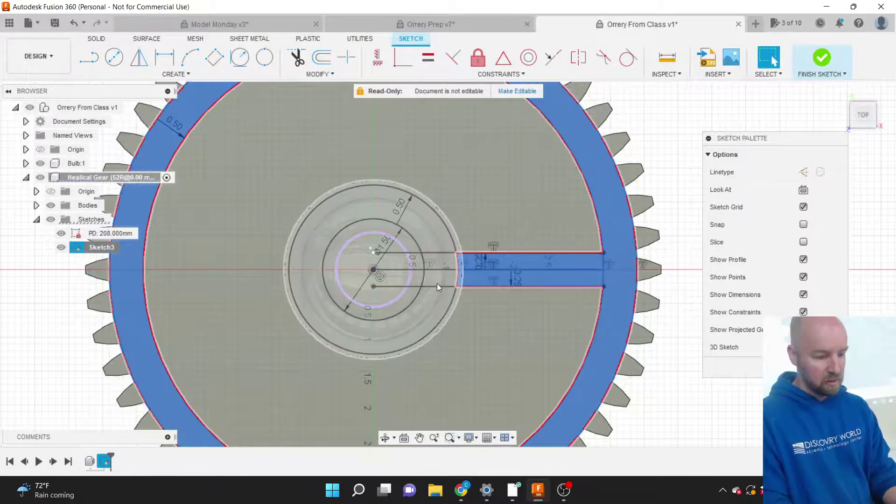
{"action": "left_click", "coordinate": [437, 281], "text": "shift"}
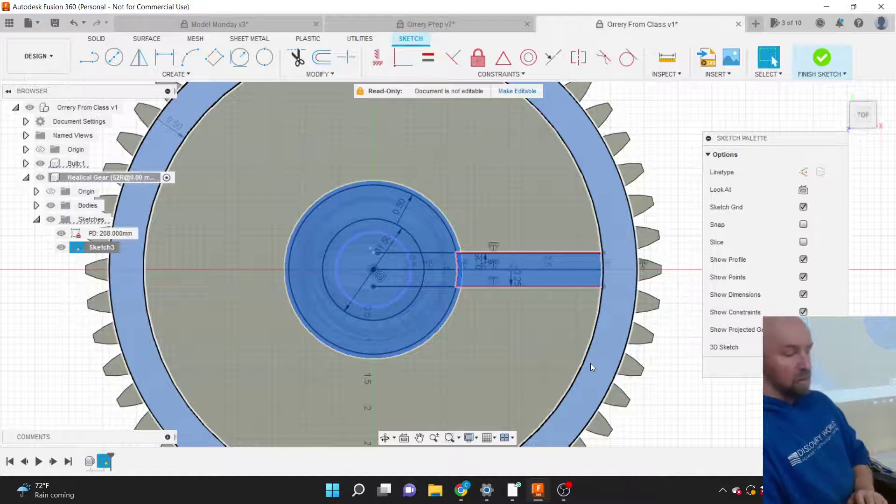
{"action": "left_click", "coordinate": [589, 363], "text": "shift"}
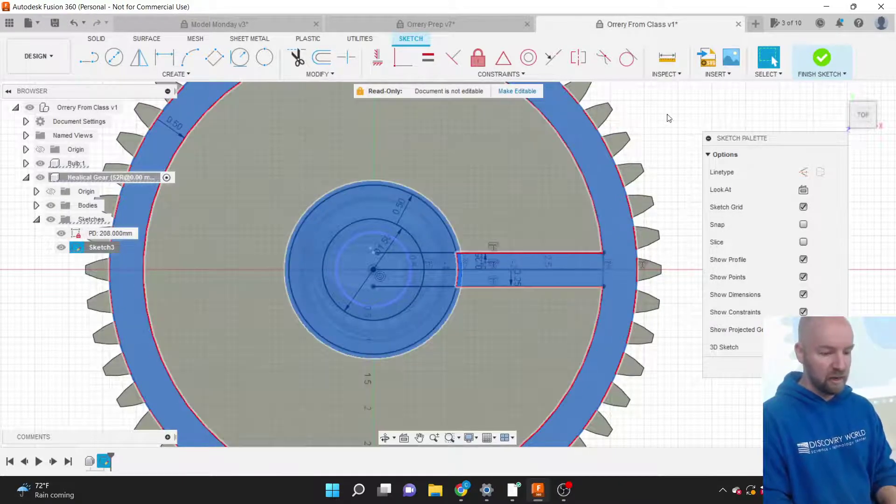
{"action": "left_click", "coordinate": [676, 317]}
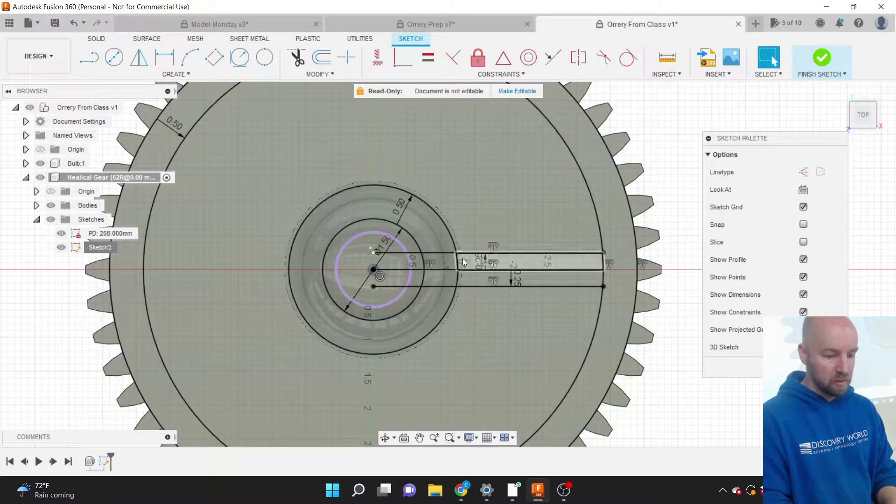
Draw a vertical line with L from the hub centre straight up to the rim circle.
{"action": "scroll", "coordinate": [455, 325], "scroll_direction": "down", "scroll_amount": 2}
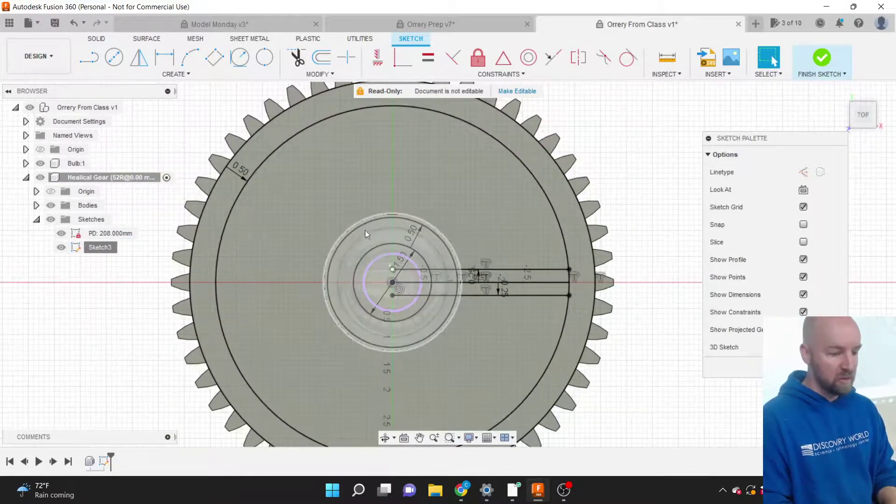
{"action": "scroll", "coordinate": [382, 272], "scroll_direction": "up", "scroll_amount": 1}
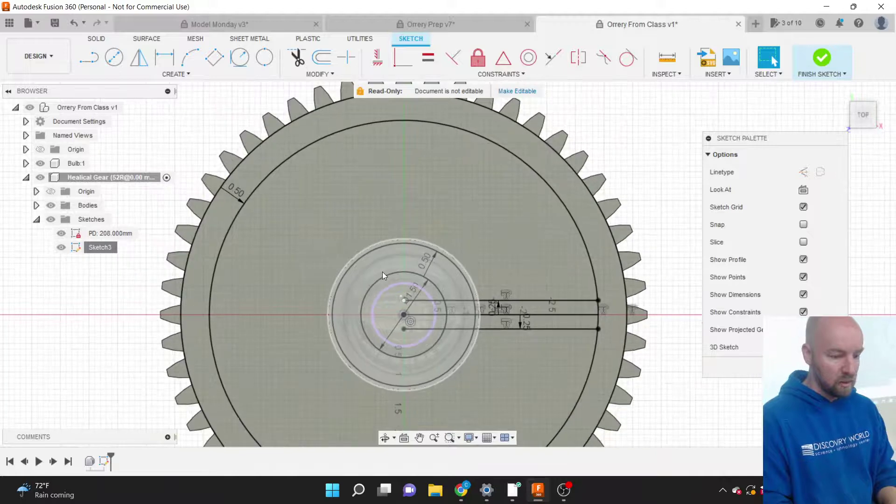
{"action": "key", "text": "l"}
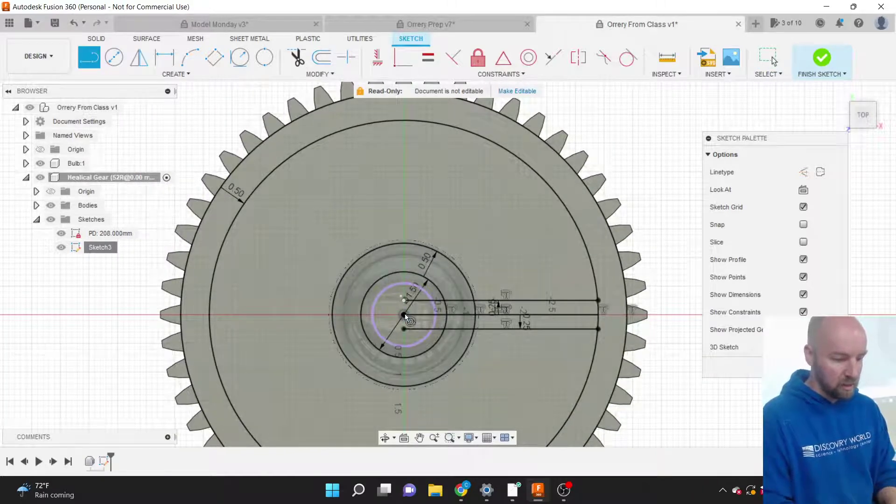
{"action": "left_click", "coordinate": [404, 314]}
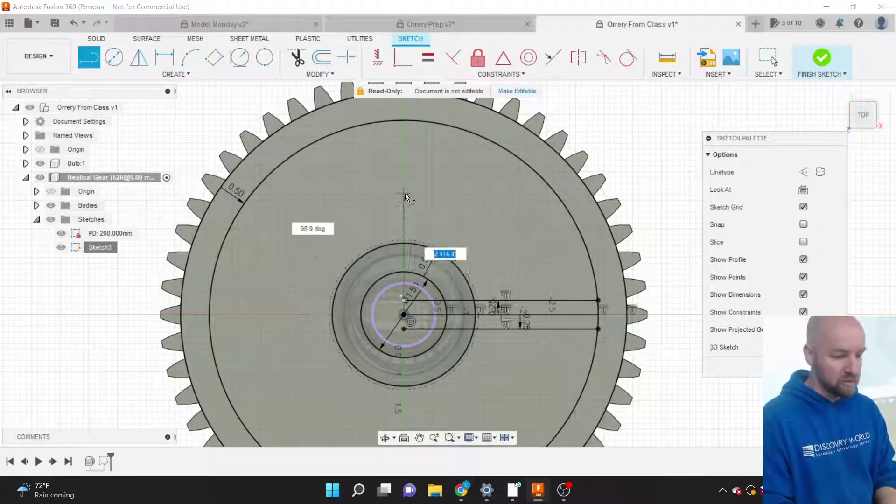
{"action": "double_click", "coordinate": [404, 120]}
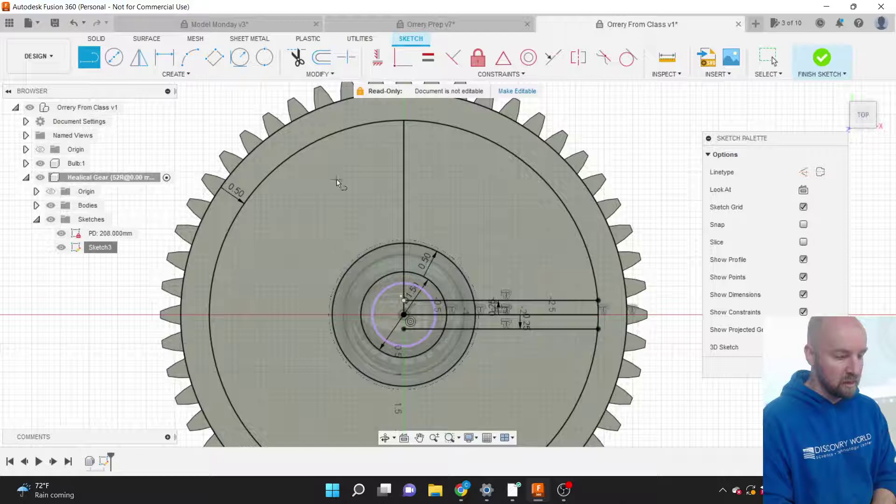
Sketch a 3-point arc from near the hub to the outer rim, bowing left of the vertical line.
{"action": "left_click", "coordinate": [188, 61]}
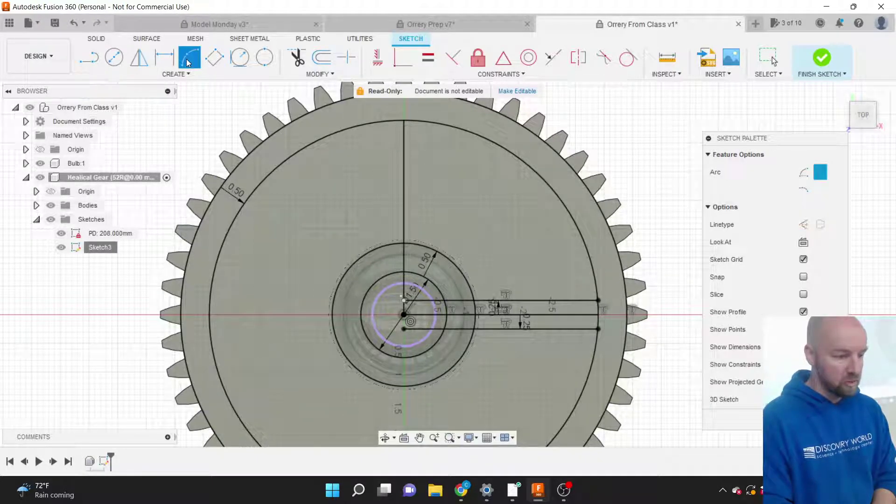
{"action": "left_click", "coordinate": [180, 72]}
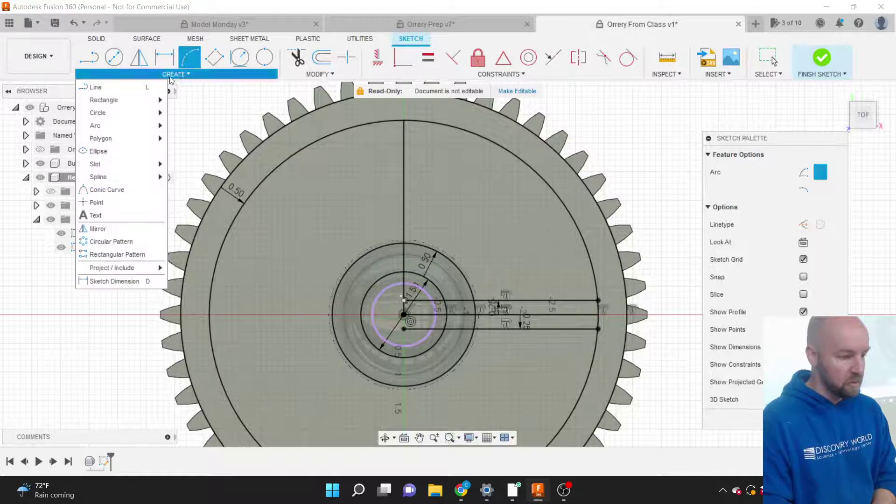
{"action": "mouse_move", "coordinate": [130, 126]}
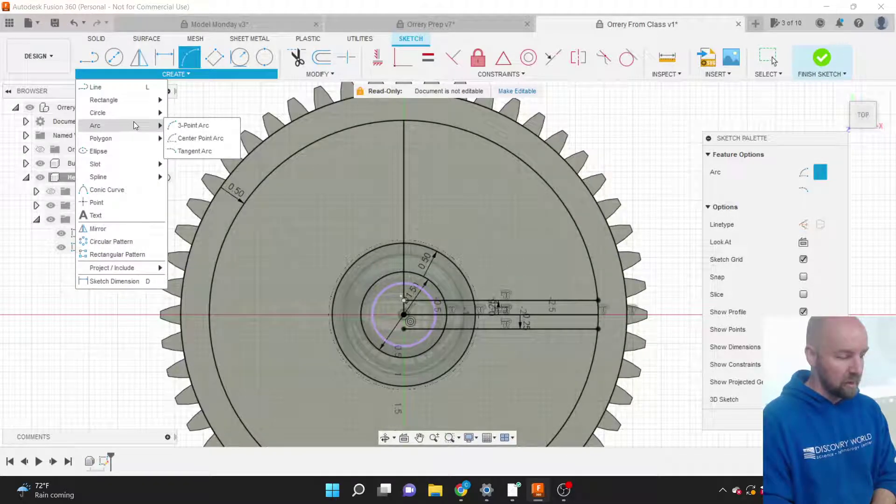
{"action": "left_click", "coordinate": [183, 125]}
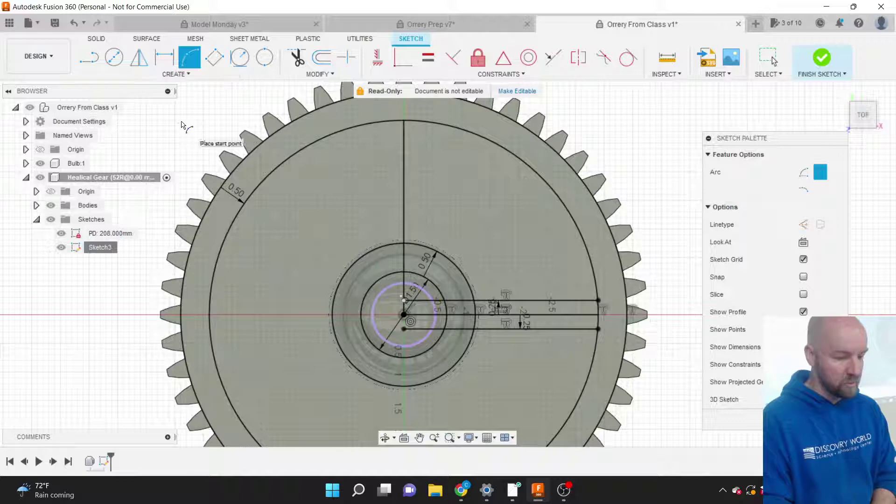
{"action": "left_click", "coordinate": [378, 246]}
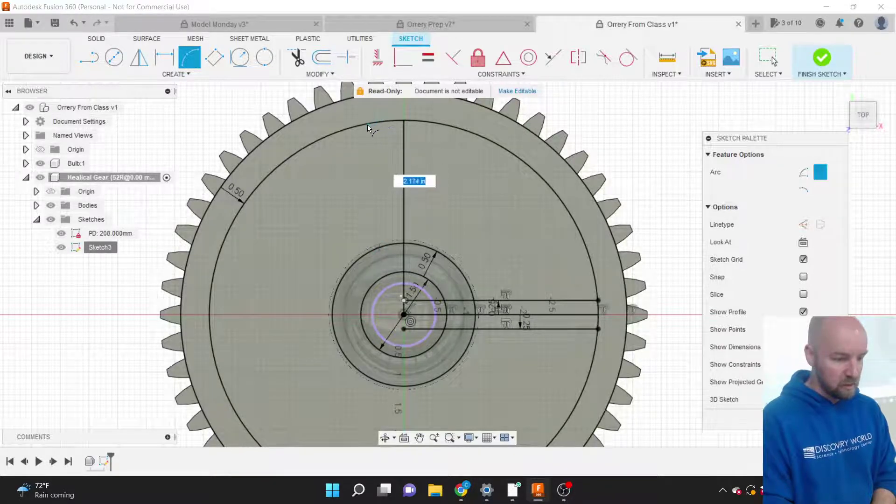
{"action": "left_click", "coordinate": [345, 131]}
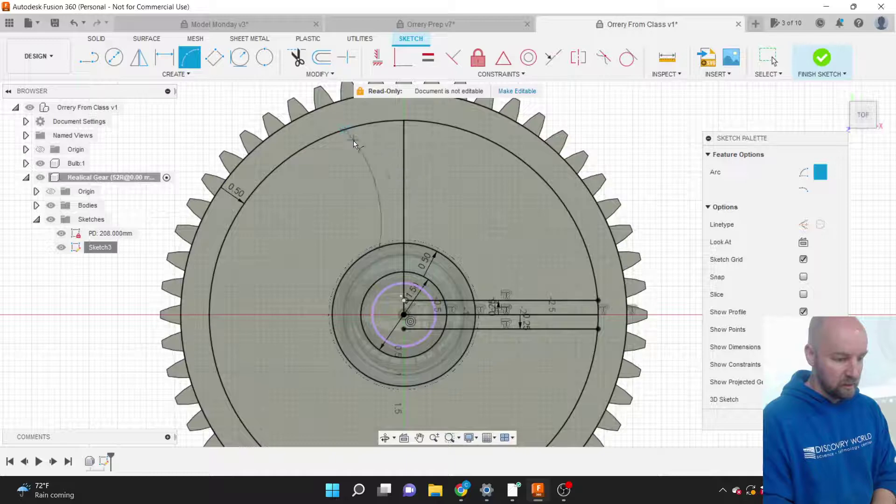
{"action": "left_click", "coordinate": [372, 159]}
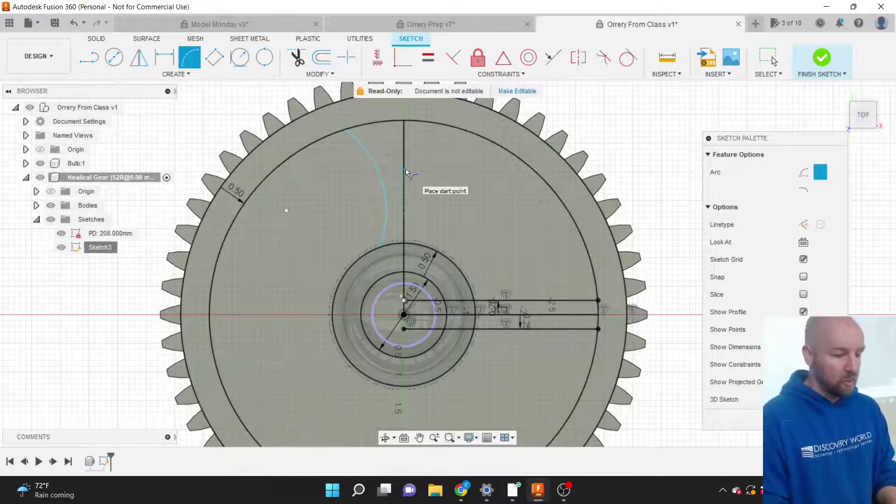
{"action": "key", "text": "Escape"}
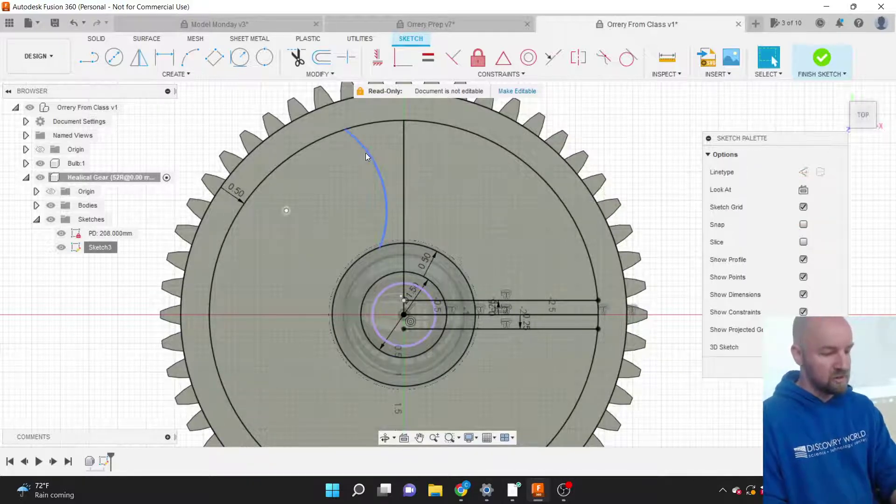
Select the new arc and the vertical line in turn to check them.
{"action": "left_click", "coordinate": [365, 155]}
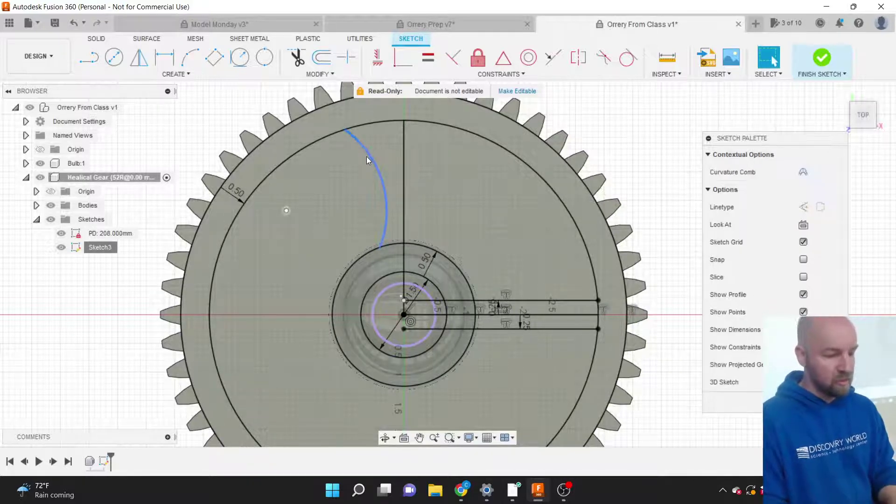
{"action": "left_click", "coordinate": [404, 178]}
{"action": "left_click", "coordinate": [381, 181]}
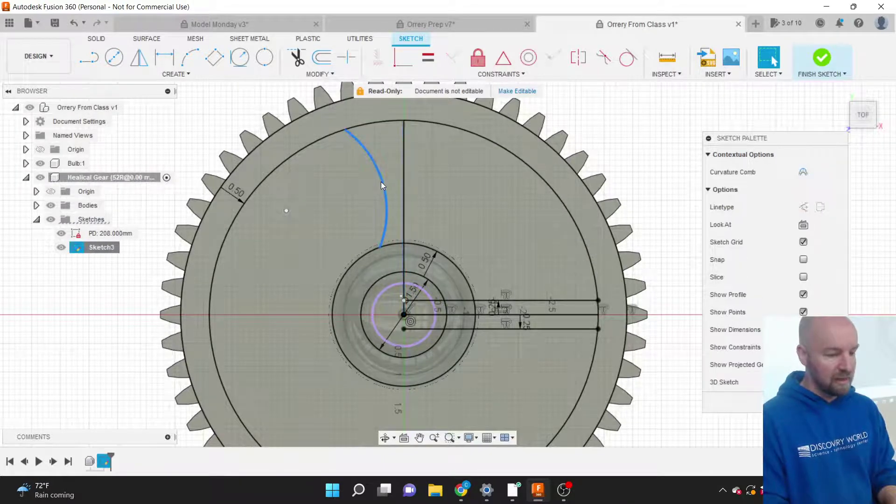
{"action": "key", "text": "Delete"}
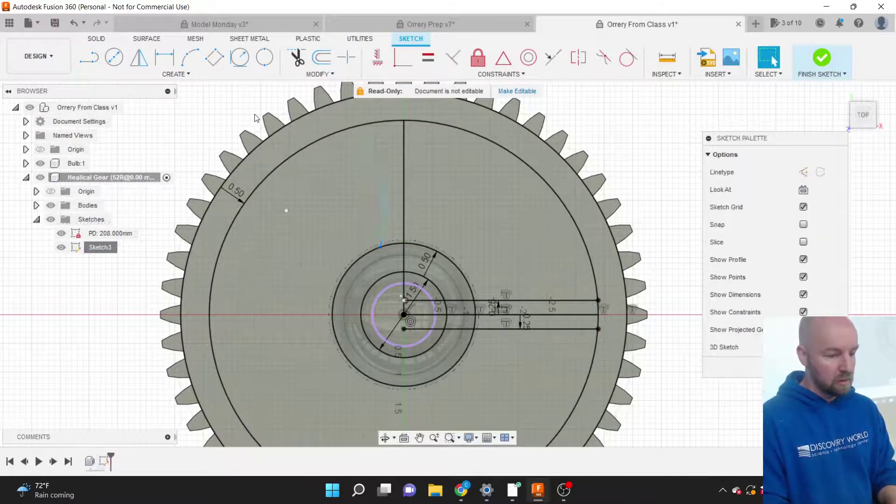
Mirror the arc across the vertical line, creating a matching arc on the right.
{"action": "left_click", "coordinate": [189, 75]}
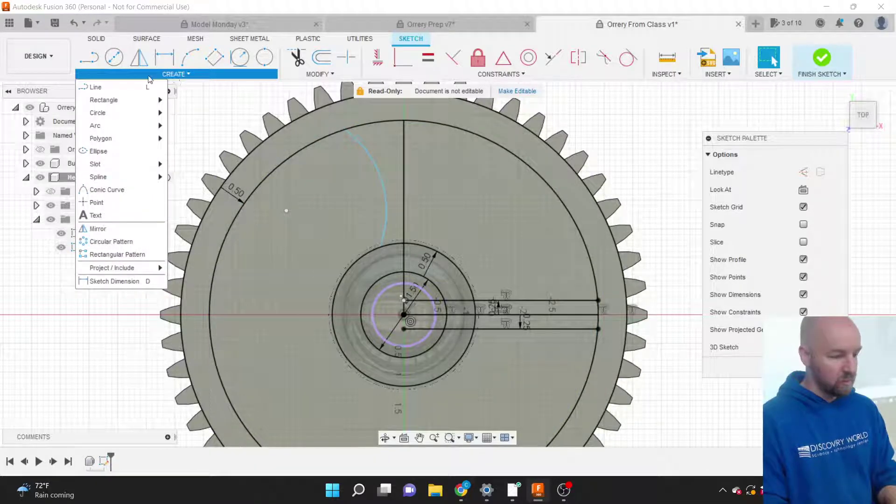
{"action": "mouse_move", "coordinate": [142, 110]}
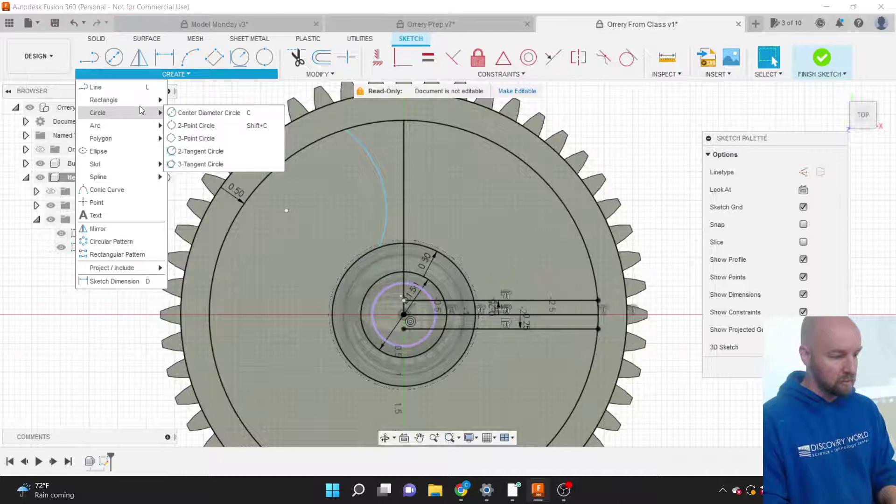
{"action": "left_click", "coordinate": [112, 226]}
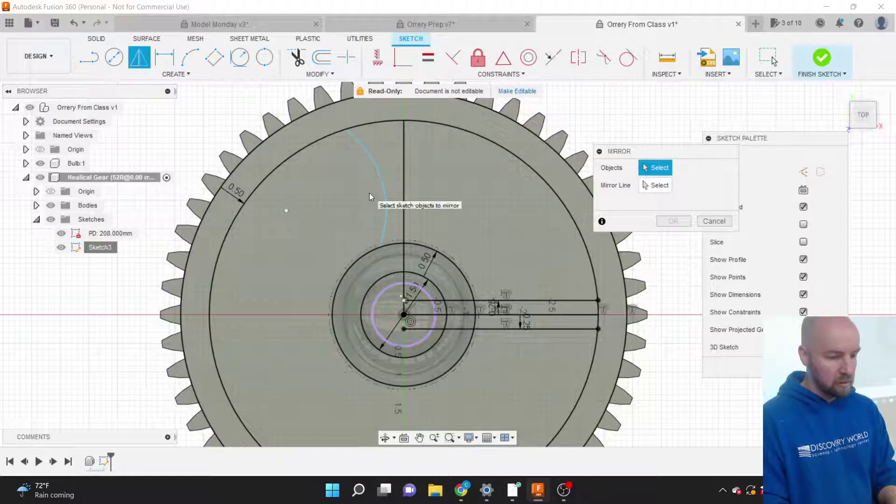
{"action": "left_click", "coordinate": [381, 186]}
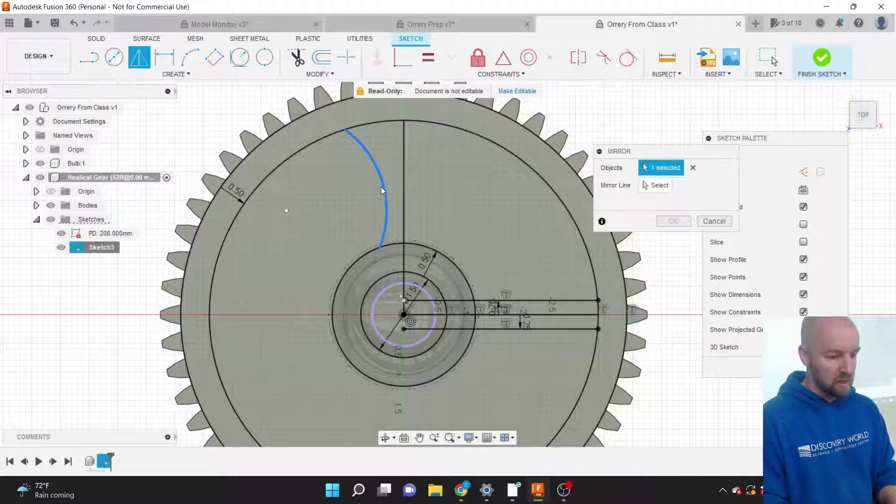
{"action": "left_click", "coordinate": [404, 180]}
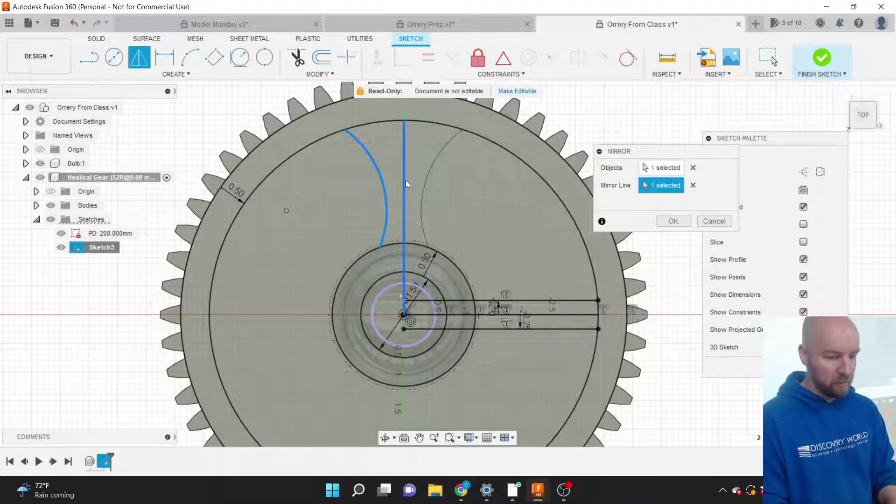
{"action": "left_click", "coordinate": [672, 221]}
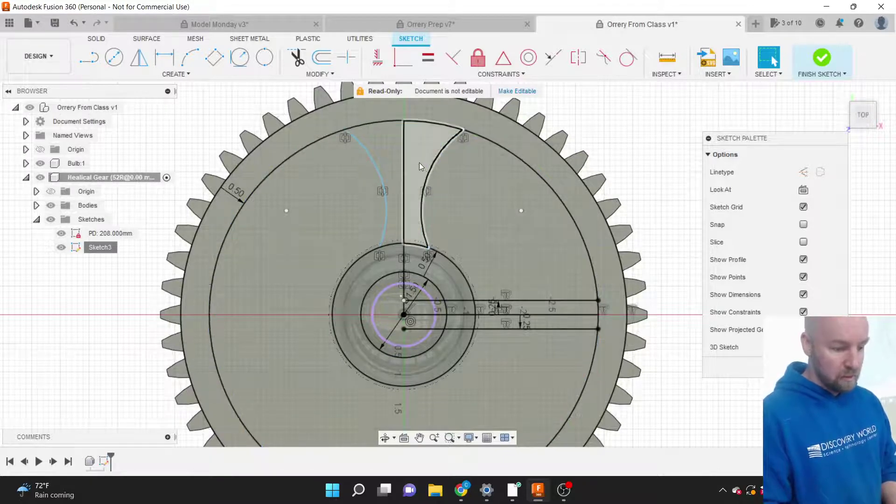
{"action": "scroll", "coordinate": [493, 198], "scroll_direction": "down", "scroll_amount": 3}
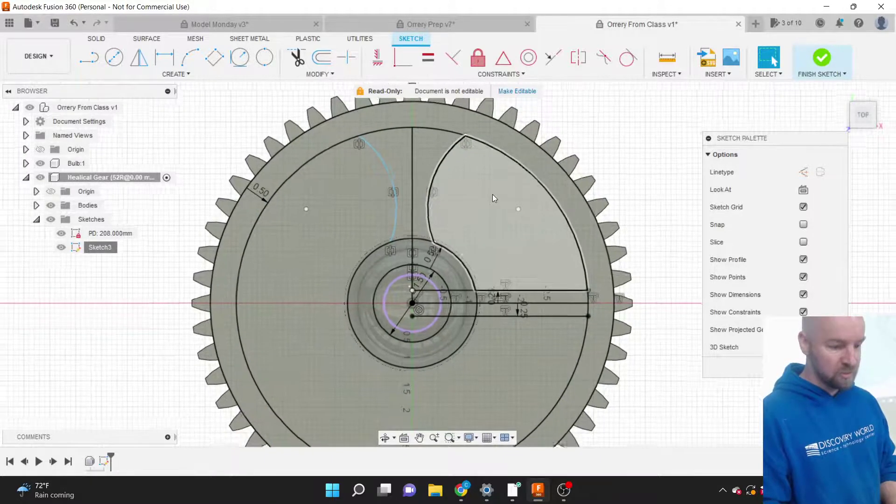
Try selecting the arcs and the upper horizontal line, then clear the selection.
{"action": "scroll", "coordinate": [521, 225], "scroll_direction": "up", "scroll_amount": 3}
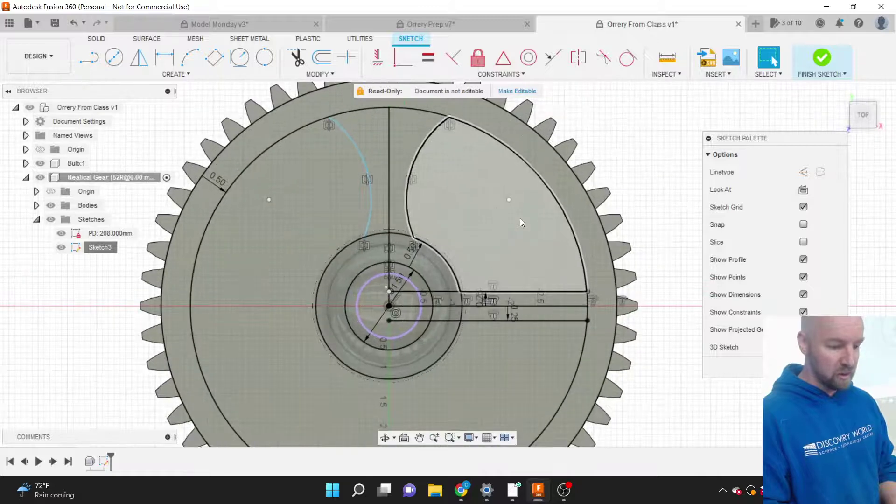
{"action": "left_click", "coordinate": [411, 165]}
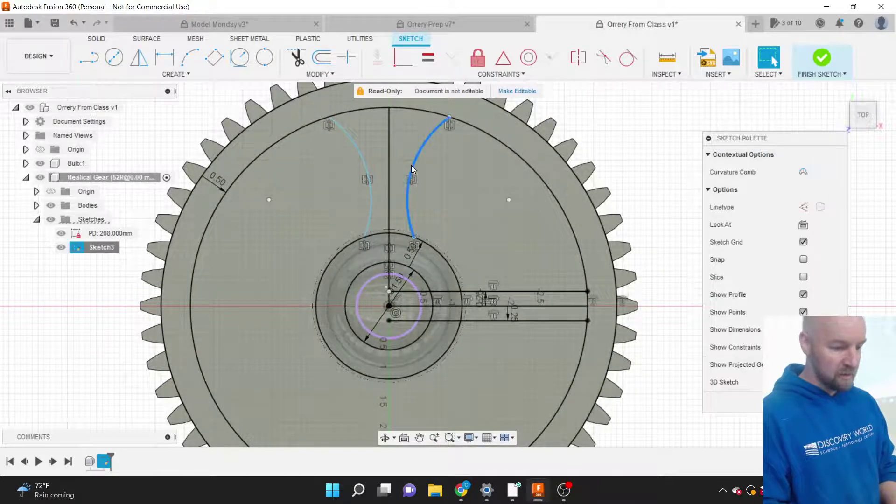
{"action": "left_click", "coordinate": [368, 166], "text": "ctrl"}
{"action": "left_click", "coordinate": [365, 166]}
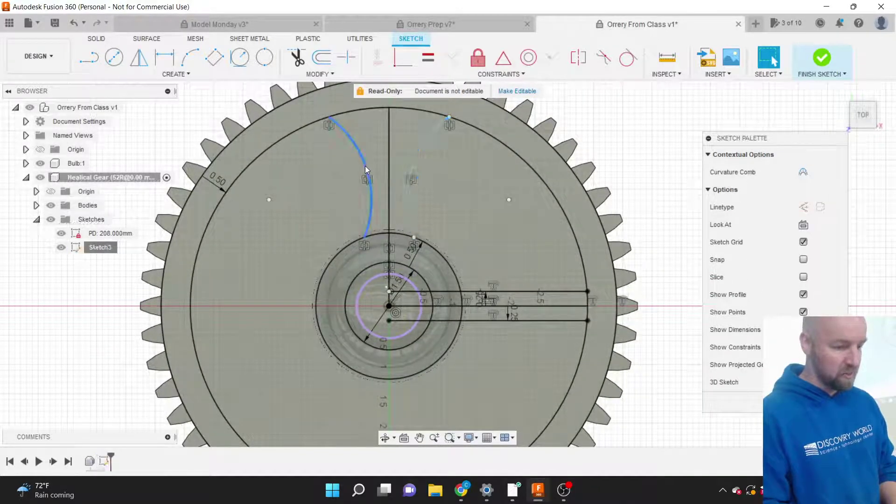
{"action": "left_click", "coordinate": [522, 292]}
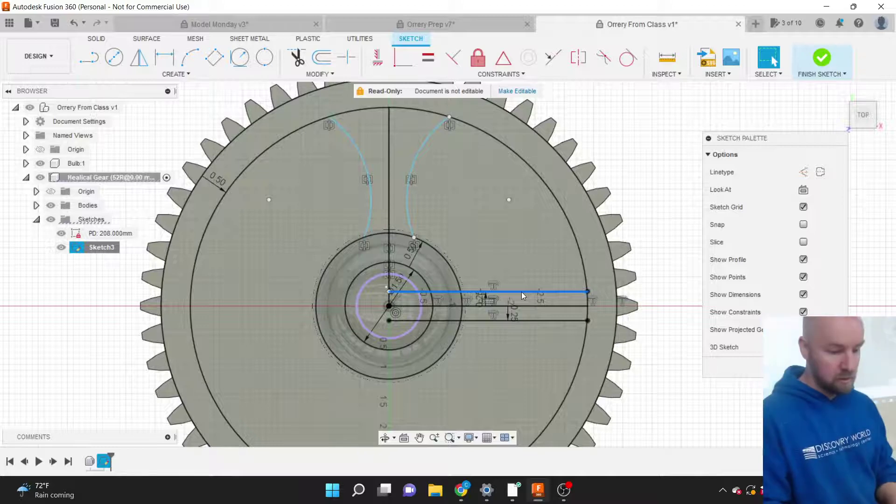
{"action": "left_click", "coordinate": [657, 205]}
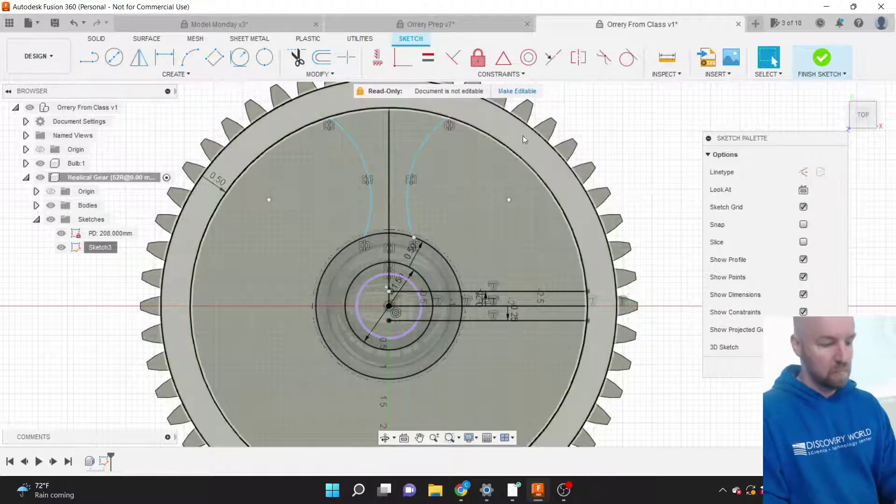
Delete the mirrored right arc, the left arc and the vertical line.
{"action": "left_click", "coordinate": [416, 154]}
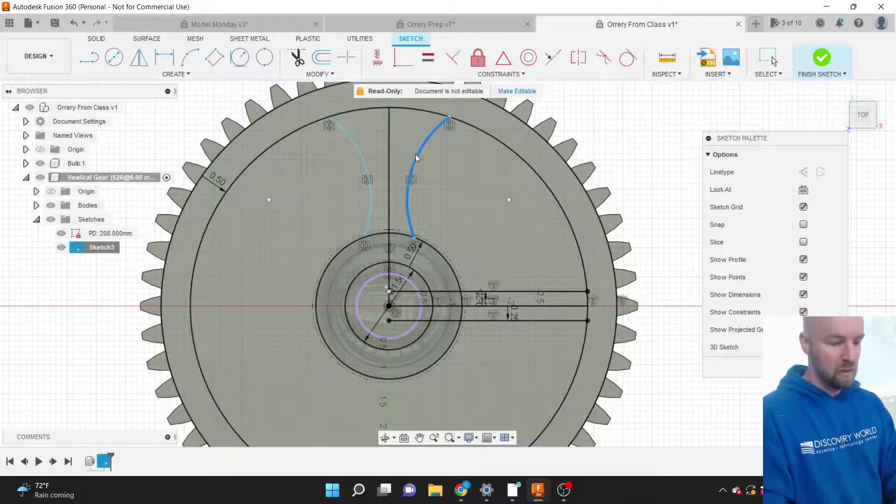
{"action": "key", "text": "Delete"}
{"action": "left_click", "coordinate": [364, 159]}
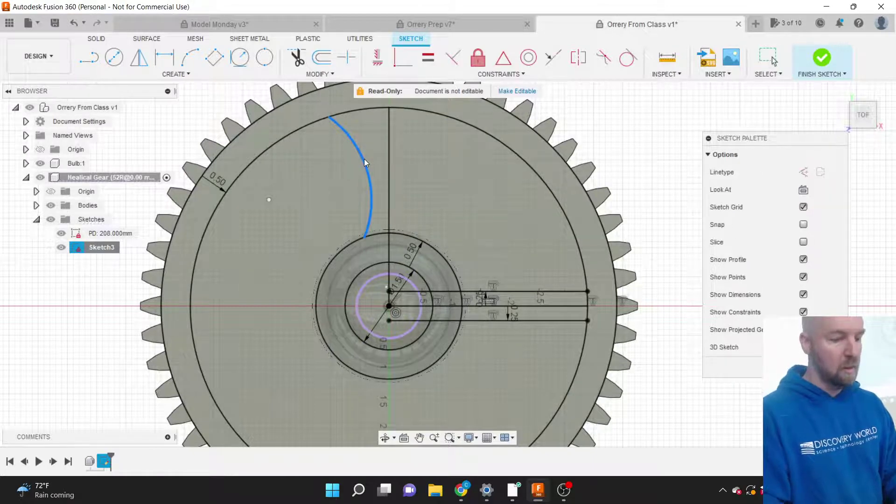
{"action": "key", "text": "Delete"}
{"action": "left_click", "coordinate": [388, 187]}
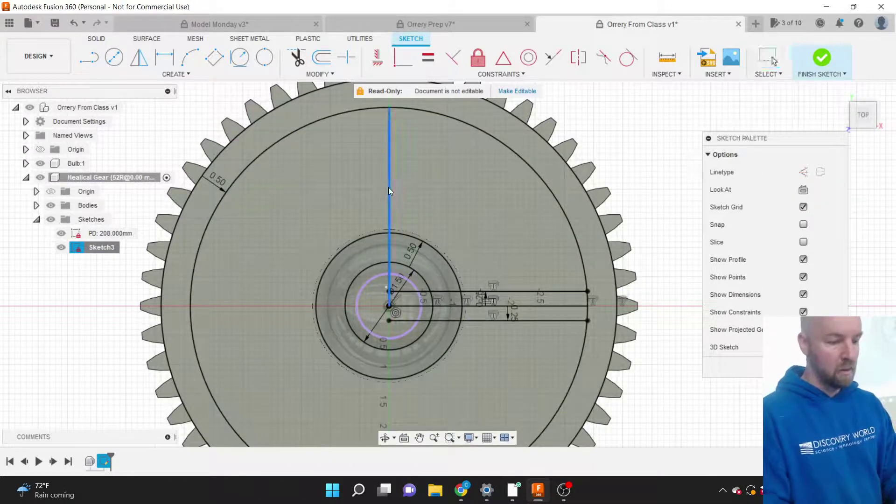
{"action": "key", "text": "Delete"}
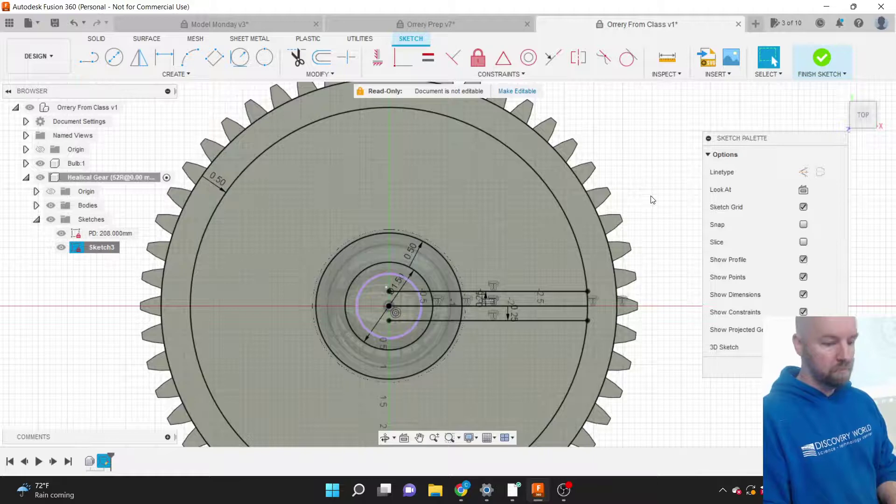
{"action": "scroll", "coordinate": [659, 208], "scroll_direction": "down", "scroll_amount": 1}
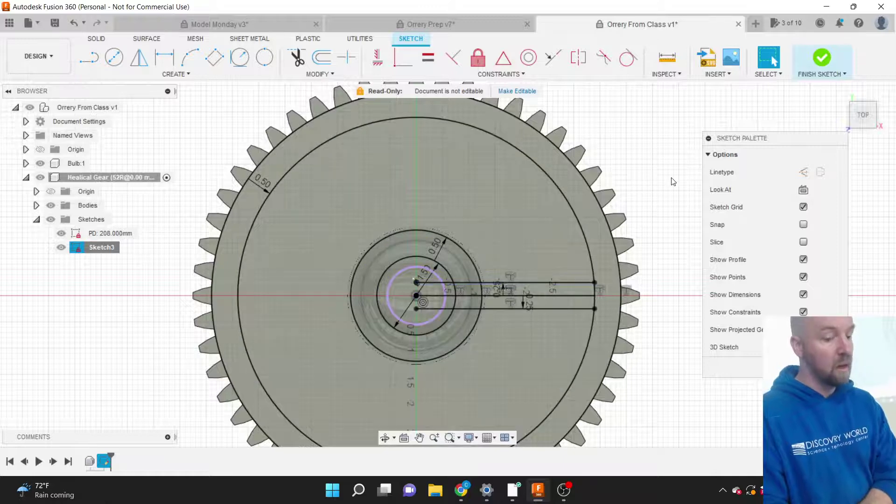
Set up a circular pattern of both horizontal spoke lines centred on the larger hub circle.
{"action": "left_click", "coordinate": [189, 74]}
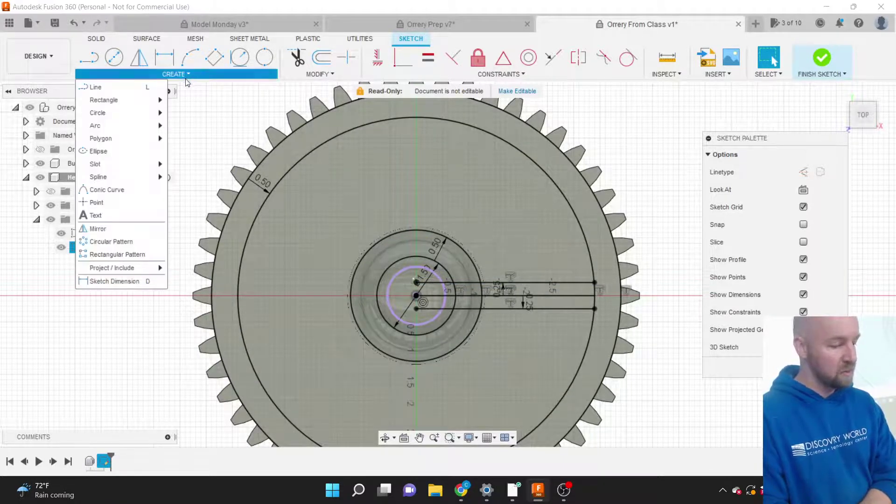
{"action": "left_click", "coordinate": [138, 241]}
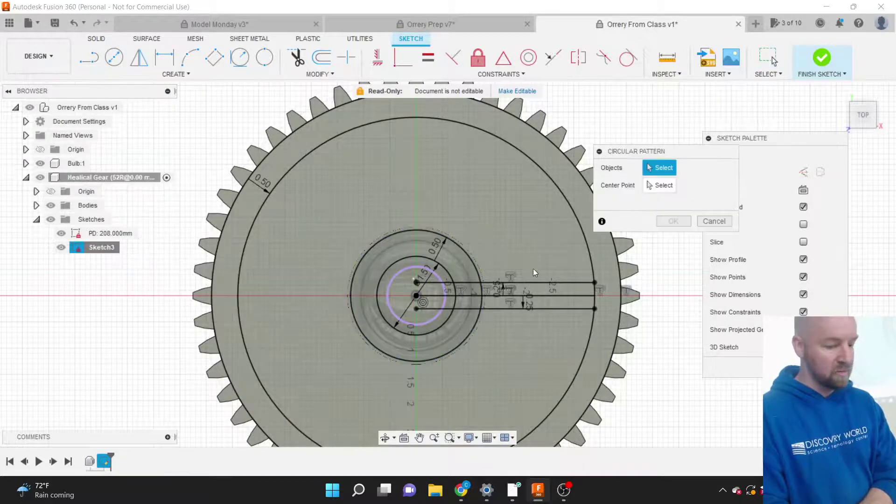
{"action": "left_click", "coordinate": [544, 283]}
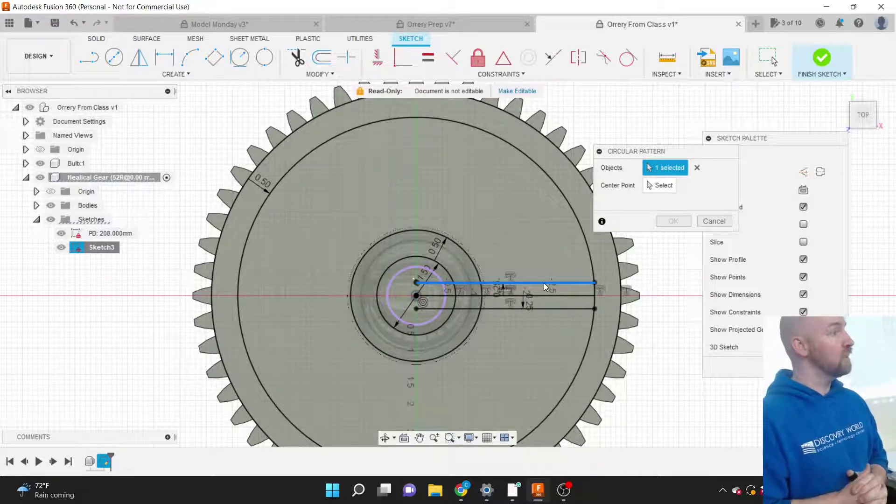
{"action": "left_click", "coordinate": [547, 308]}
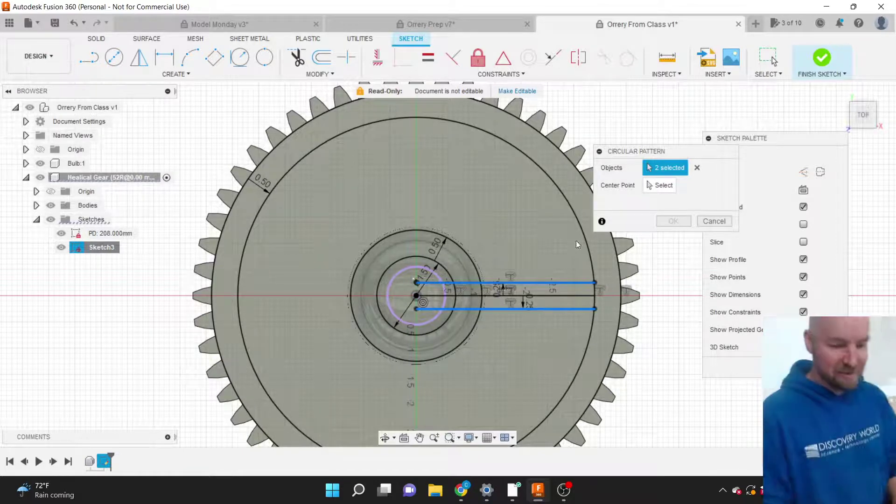
{"action": "left_click", "coordinate": [659, 186]}
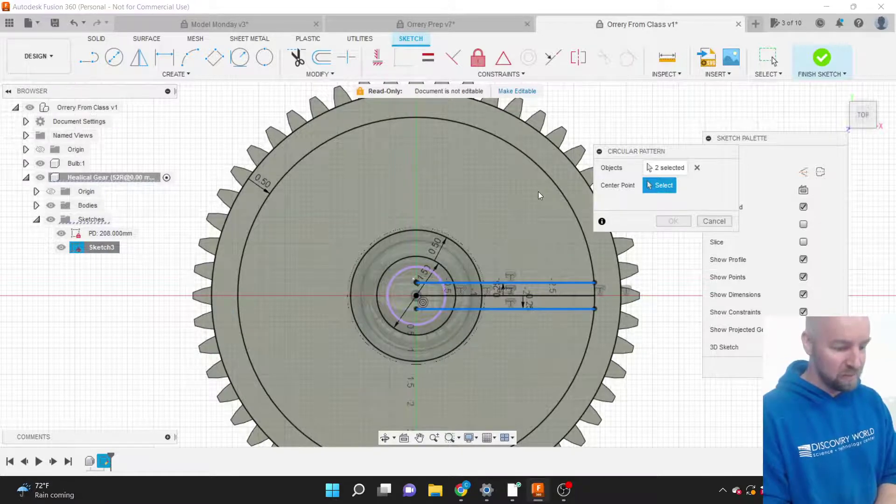
{"action": "left_click", "coordinate": [426, 229]}
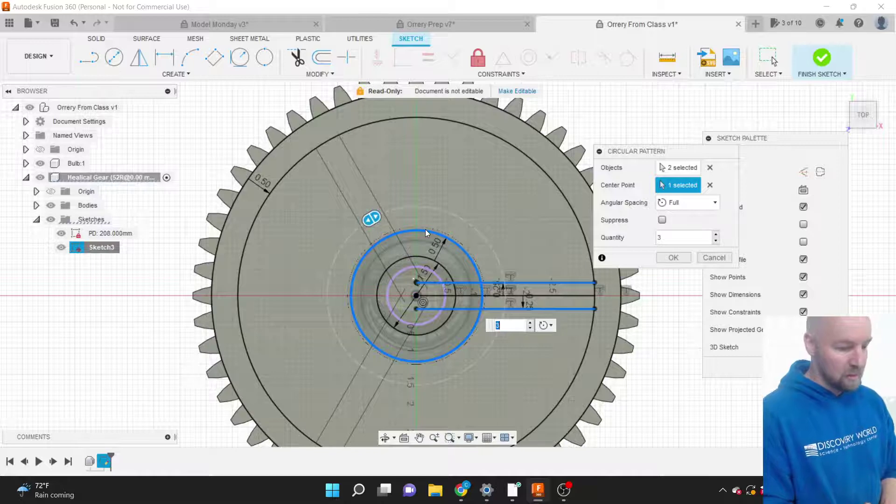
{"action": "left_click", "coordinate": [711, 185]}
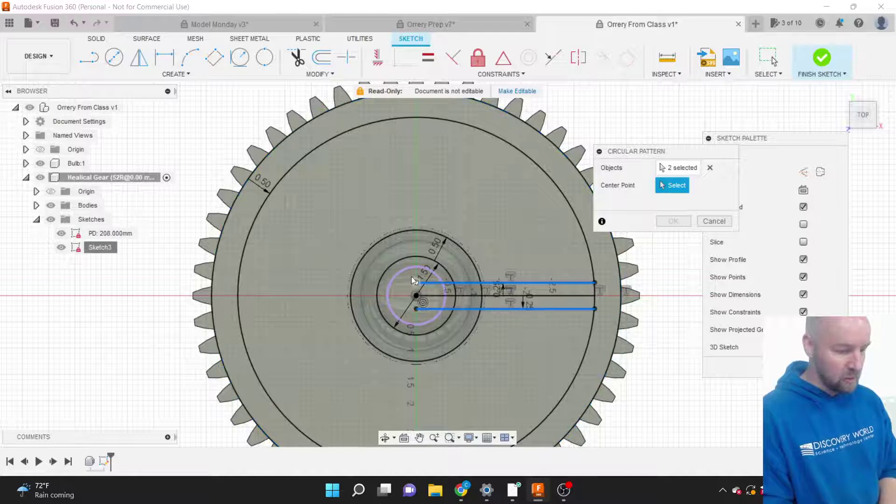
{"action": "left_click", "coordinate": [399, 231]}
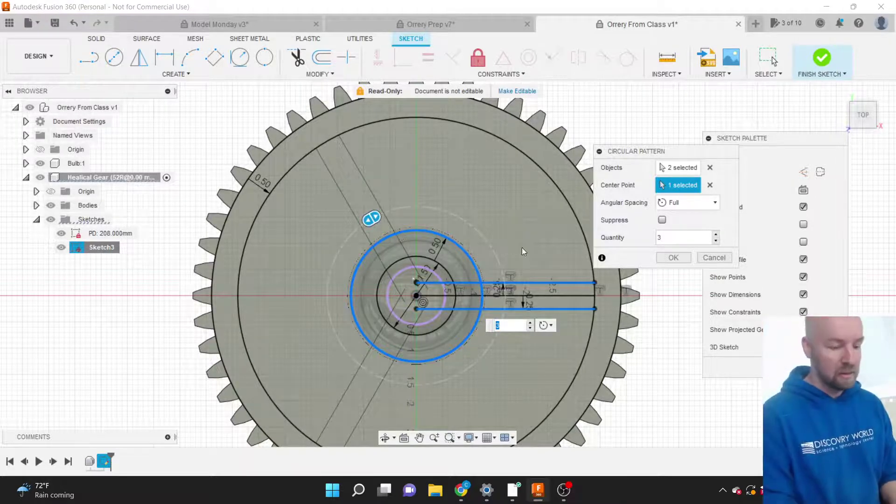
{"action": "left_click_drag", "start_coordinate": [653, 154], "coordinate": [576, 128]}
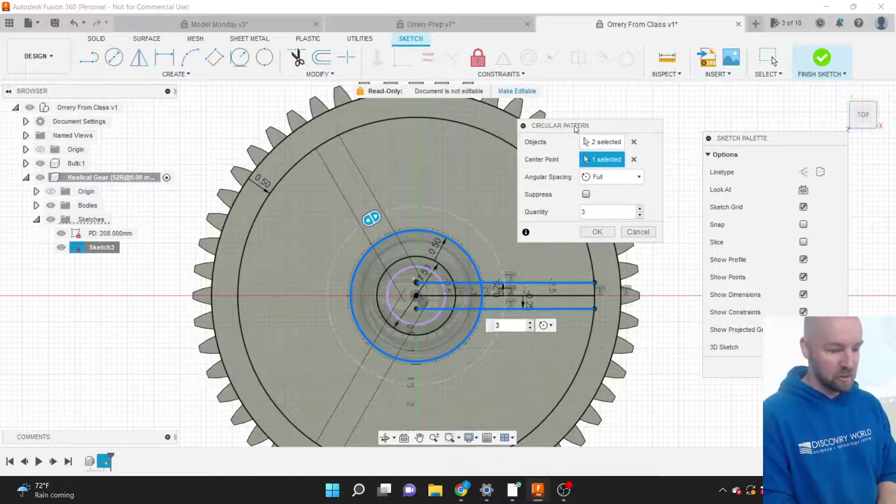
Raise the pattern quantity to 6, then cancel the circular pattern.
{"action": "left_click", "coordinate": [639, 209]}
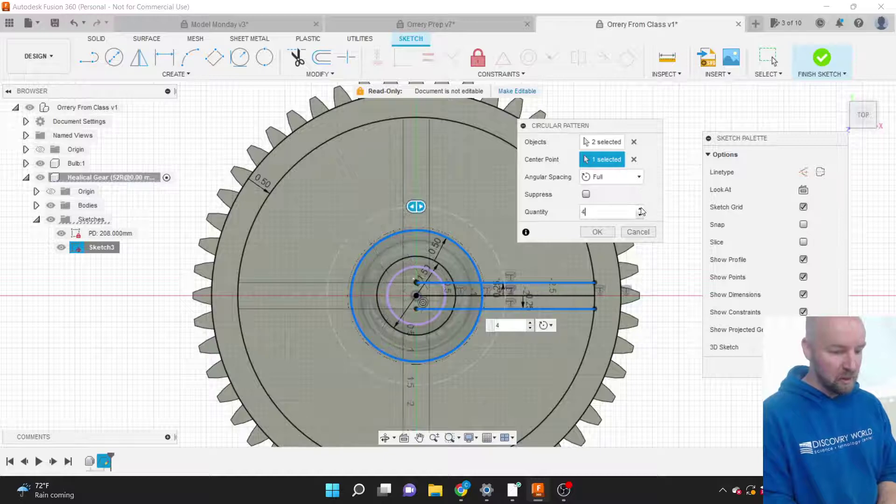
{"action": "left_click", "coordinate": [640, 209]}
{"action": "left_click", "coordinate": [640, 208]}
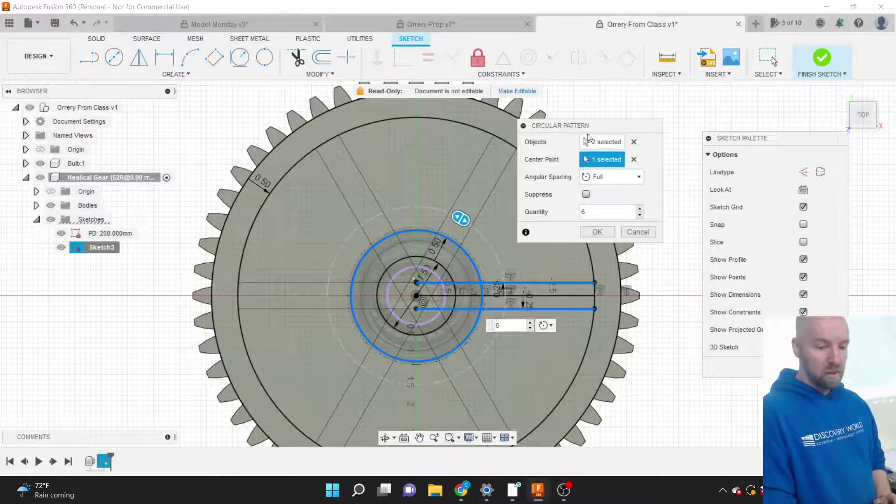
{"action": "left_click_drag", "start_coordinate": [585, 129], "coordinate": [586, 134]}
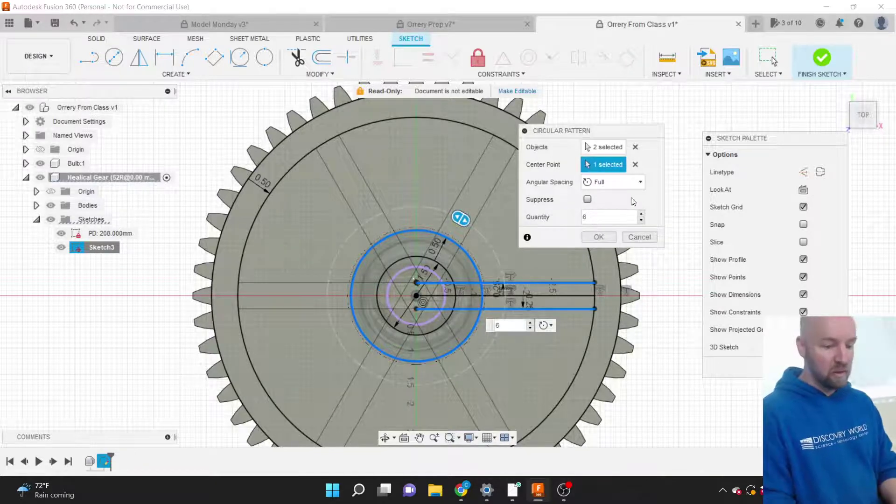
{"action": "left_click", "coordinate": [639, 237]}
{"action": "left_click", "coordinate": [177, 78]}
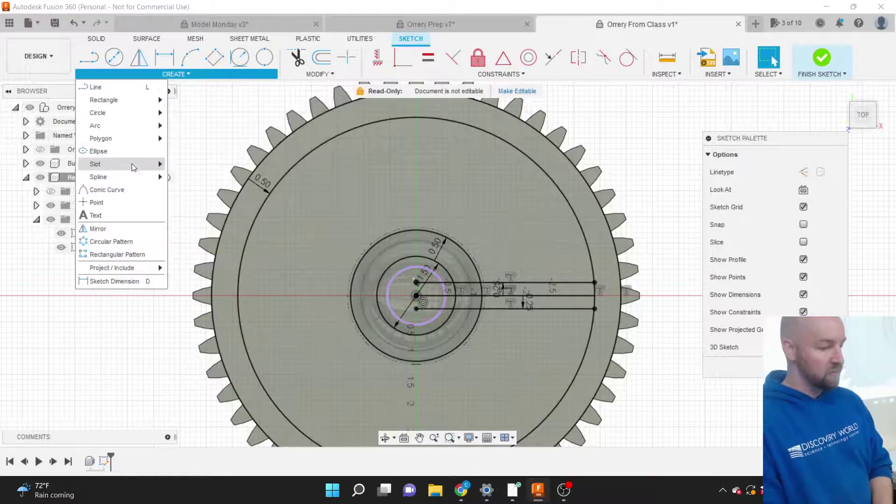
Circular-pattern both horizontal spoke lines 6 times around the gear's outer circle centre.
{"action": "left_click", "coordinate": [124, 242]}
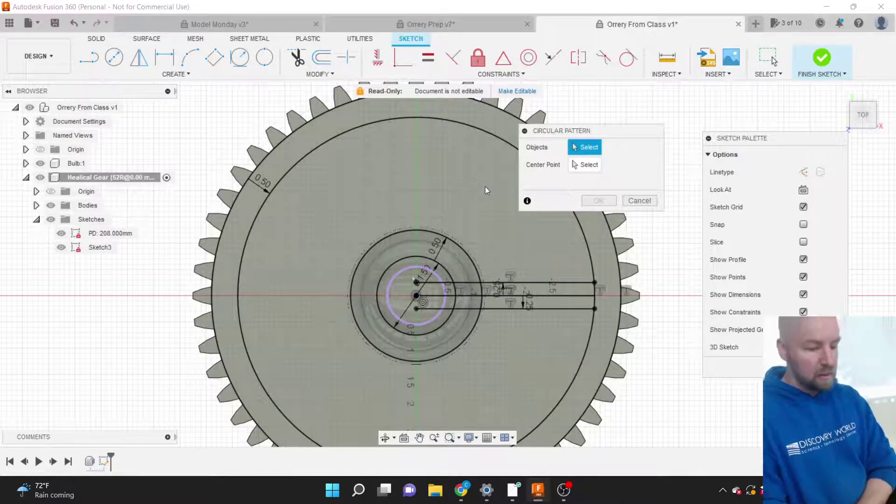
{"action": "left_click", "coordinate": [539, 282]}
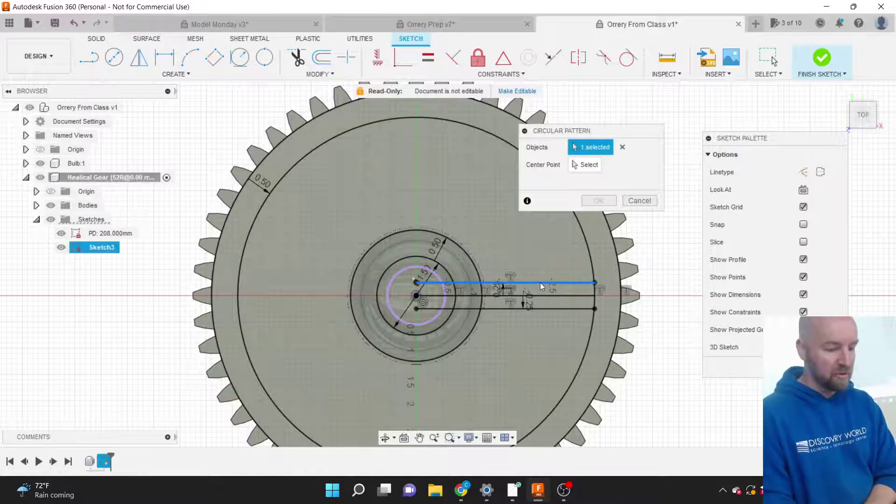
{"action": "left_click", "coordinate": [546, 310]}
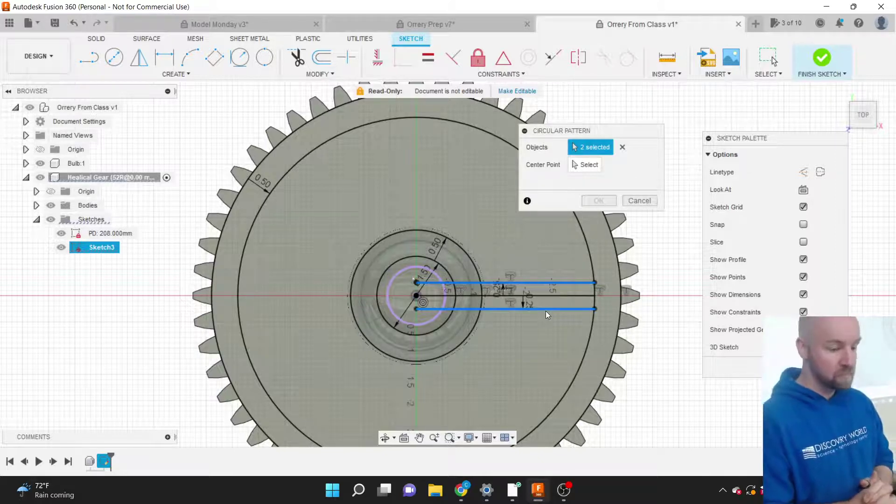
{"action": "left_click", "coordinate": [587, 166]}
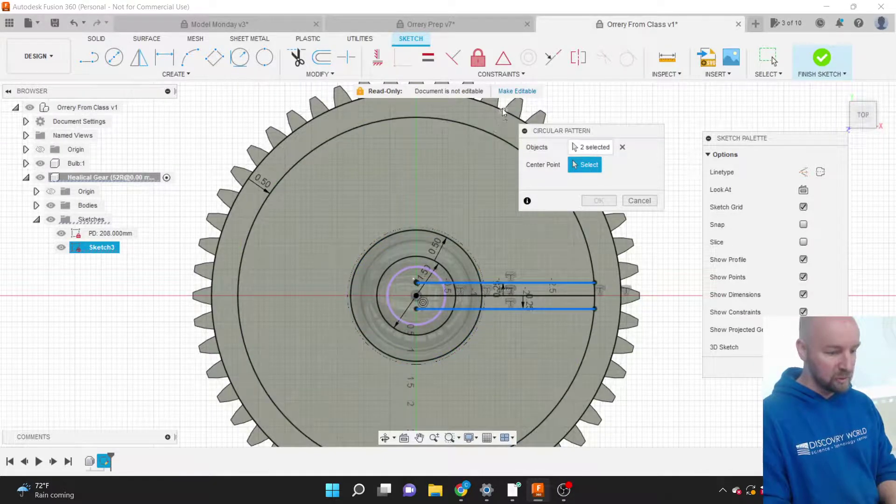
{"action": "left_click", "coordinate": [489, 135]}
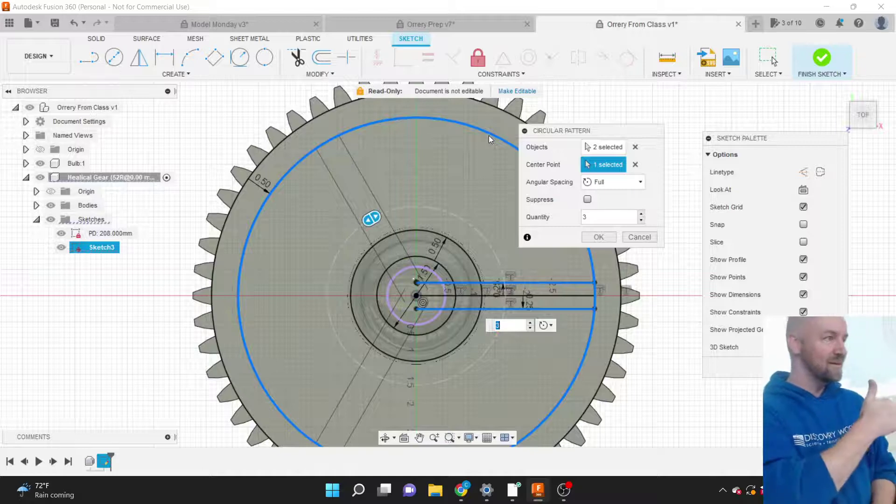
{"action": "left_click", "coordinate": [530, 323]}
{"action": "left_click", "coordinate": [530, 323]}
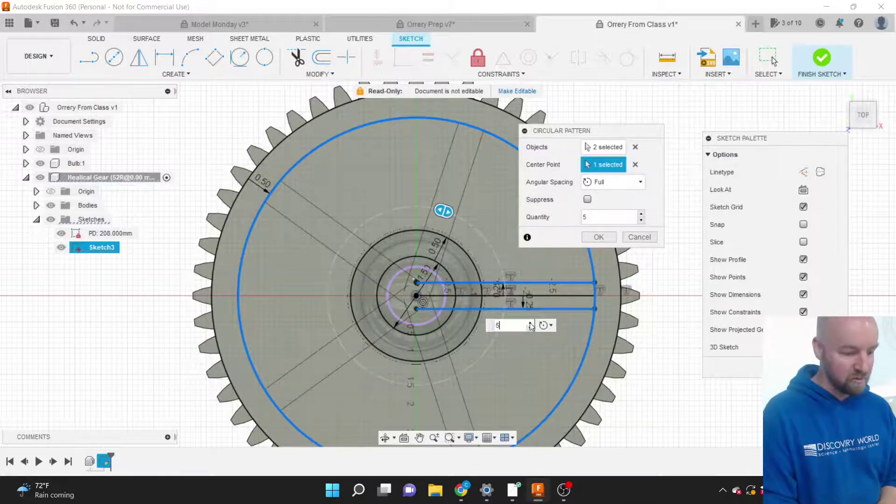
{"action": "left_click", "coordinate": [530, 323]}
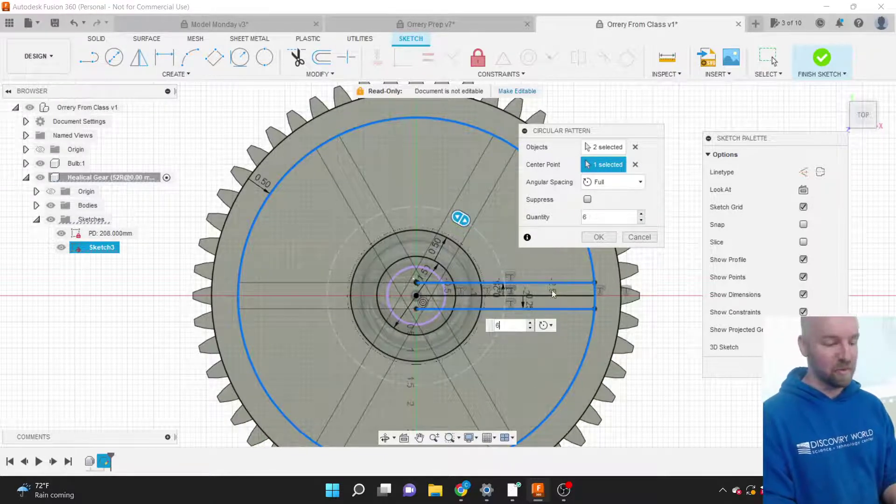
{"action": "left_click", "coordinate": [599, 237]}
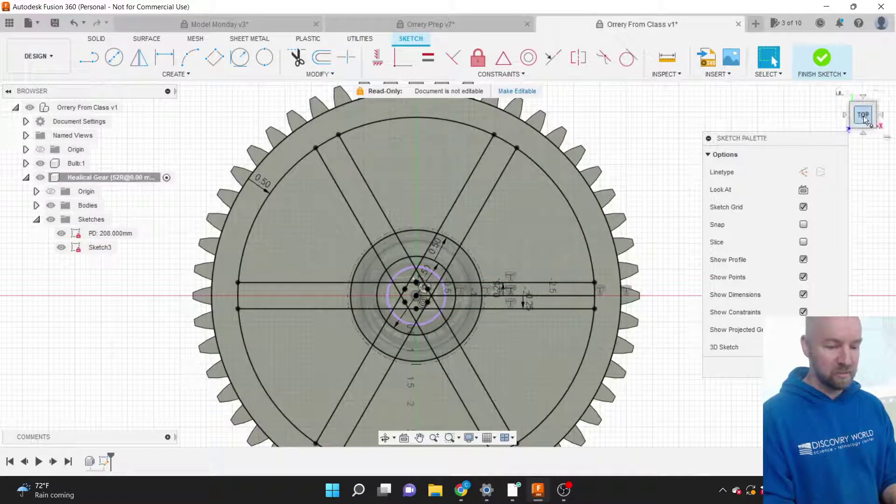
Orbit out of the top-down view and finish Sketch3 with its six spokes.
{"action": "left_click_drag", "start_coordinate": [863, 114], "coordinate": [856, 86]}
{"action": "scroll", "coordinate": [622, 387], "scroll_direction": "down", "scroll_amount": 3}
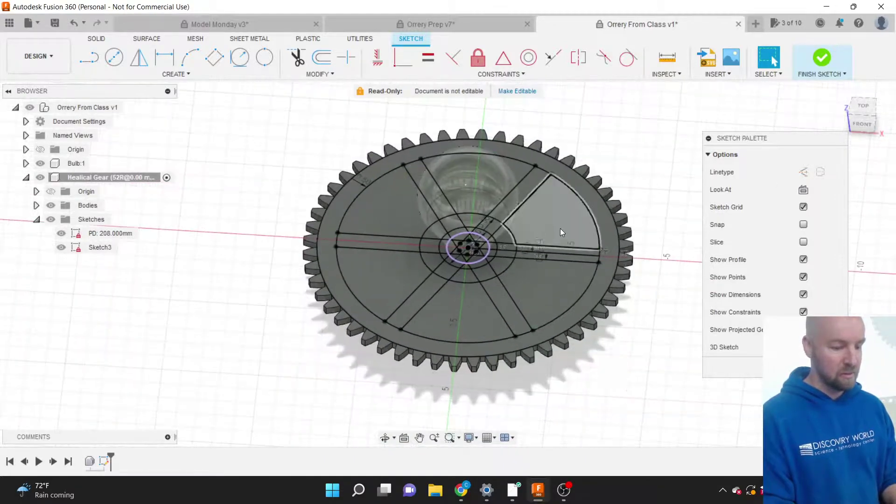
{"action": "scroll", "coordinate": [559, 227], "scroll_direction": "up", "scroll_amount": 3}
{"action": "scroll", "coordinate": [558, 226], "scroll_direction": "down", "scroll_amount": 1}
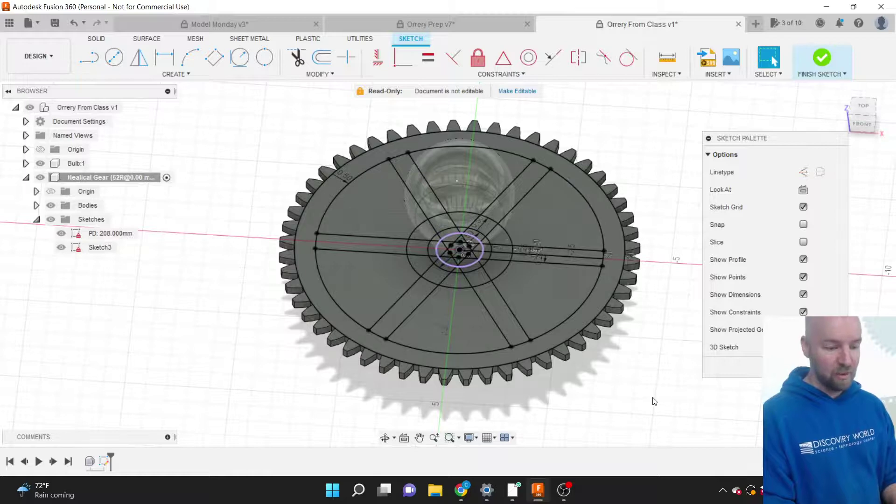
{"action": "scroll", "coordinate": [654, 401], "scroll_direction": "down", "scroll_amount": 2}
{"action": "scroll", "coordinate": [586, 257], "scroll_direction": "up", "scroll_amount": 2}
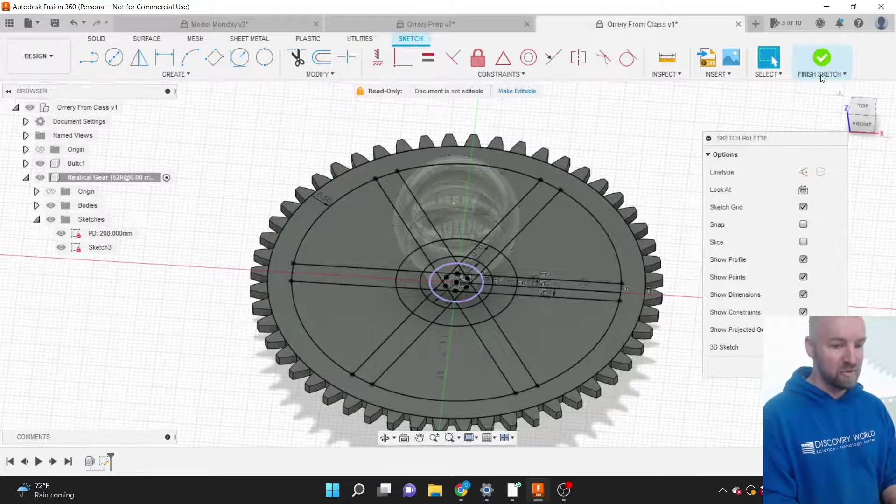
{"action": "left_click", "coordinate": [822, 59]}
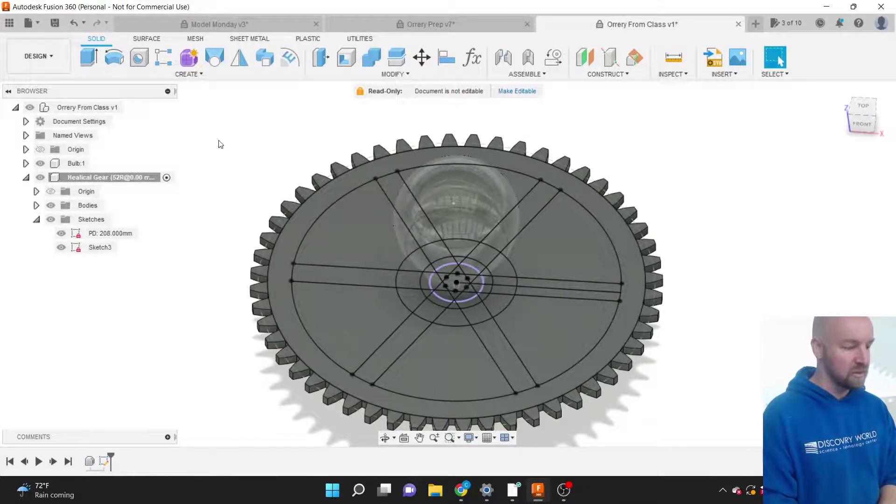
Rename Sketch3 in the browser to 'Spokes'.
{"action": "left_click", "coordinate": [102, 248]}
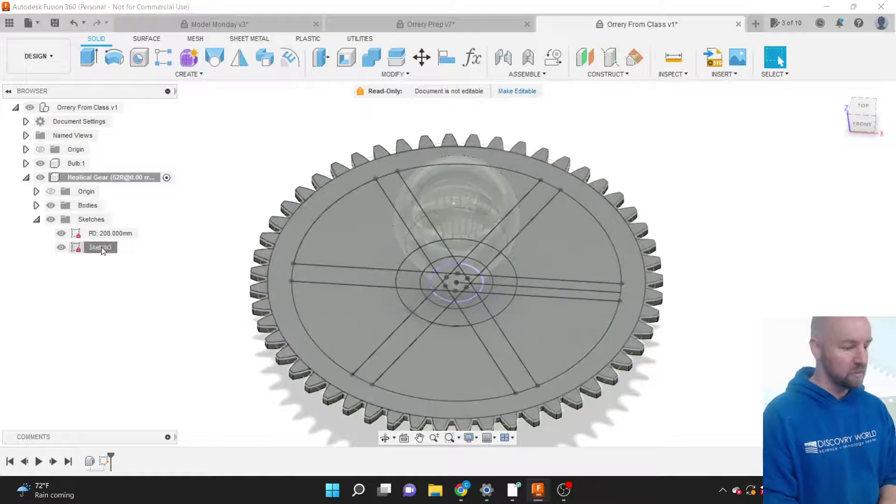
{"action": "left_click", "coordinate": [102, 248]}
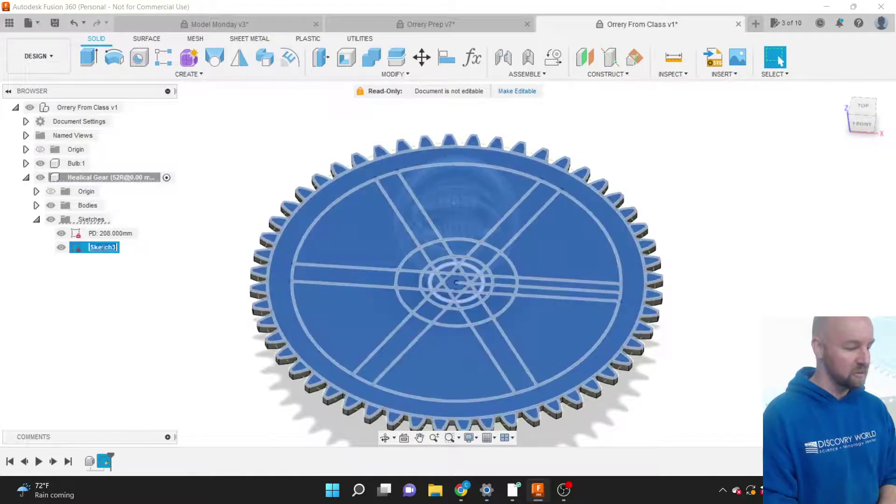
{"action": "left_click", "coordinate": [139, 248]}
{"action": "left_click", "coordinate": [103, 248]}
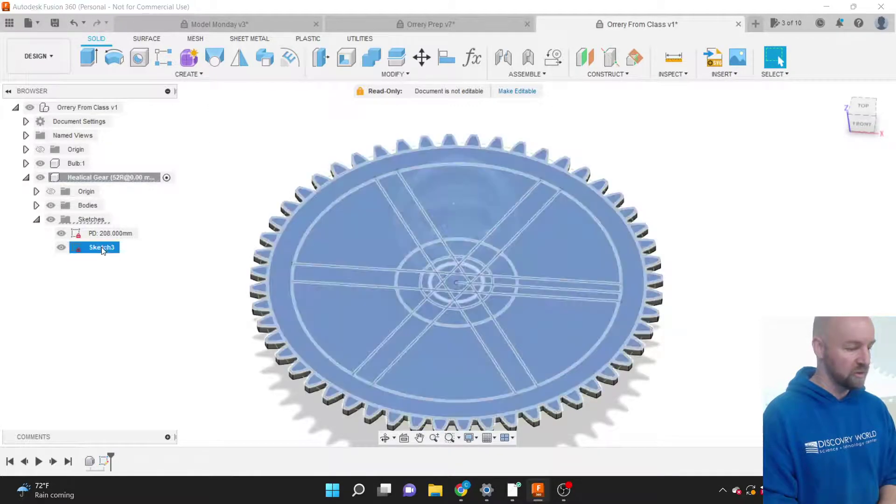
{"action": "left_click", "coordinate": [99, 249]}
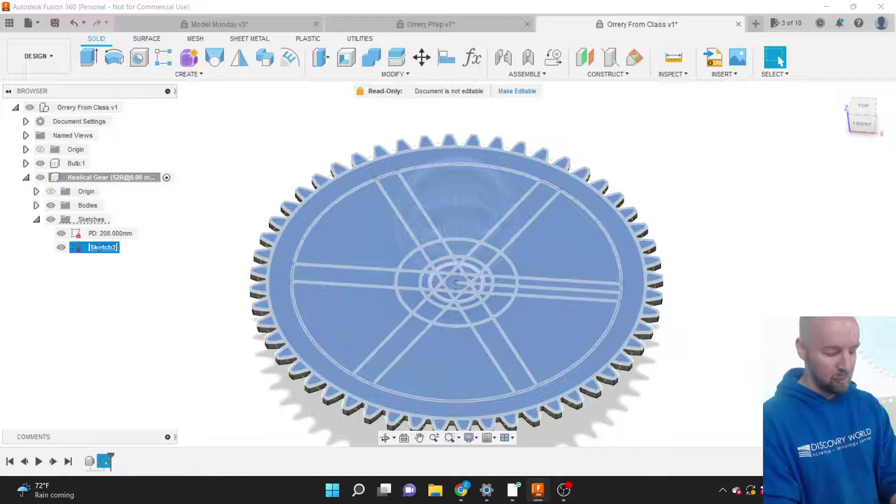
{"action": "type", "text": "Spokes"}
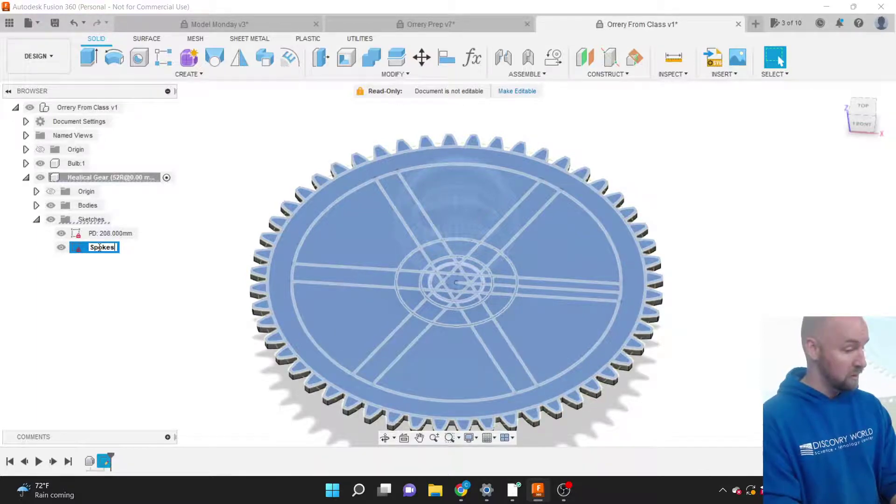
{"action": "key", "text": "Return"}
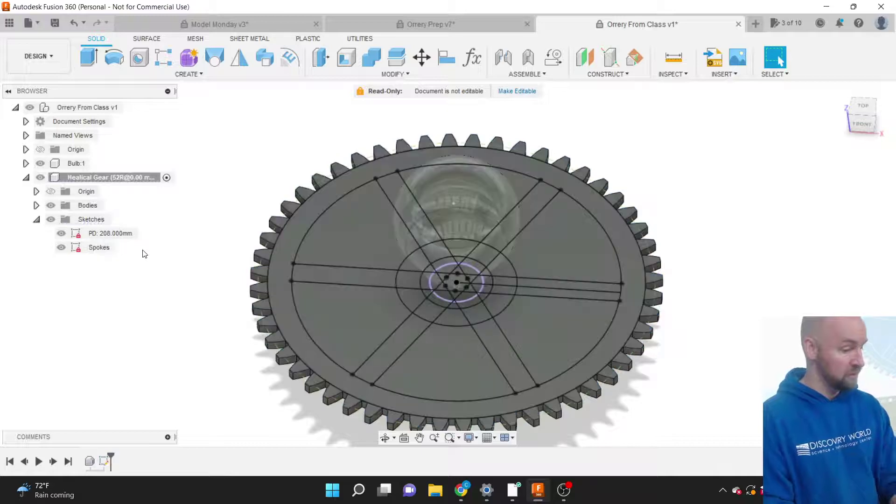
{"action": "left_click", "coordinate": [145, 254]}
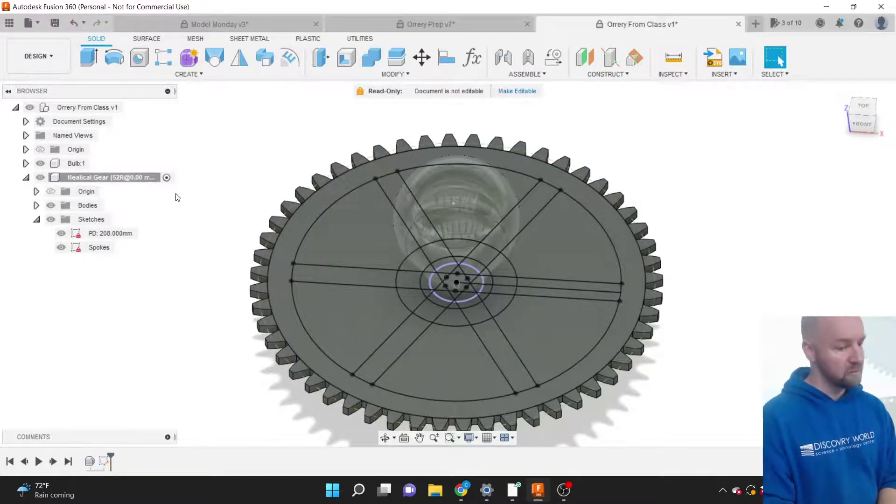
{"action": "left_click", "coordinate": [189, 74]}
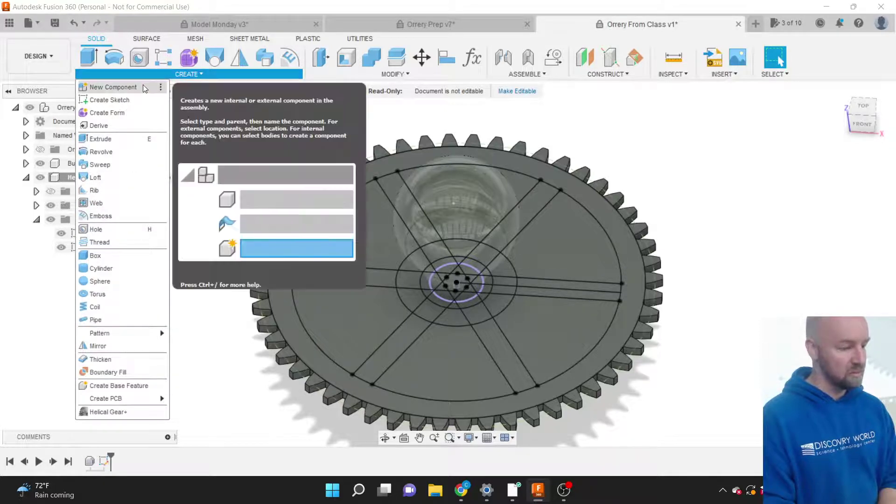
Start an extrude with the six outer sectors between the spokes selected as profiles.
{"action": "left_click", "coordinate": [118, 140]}
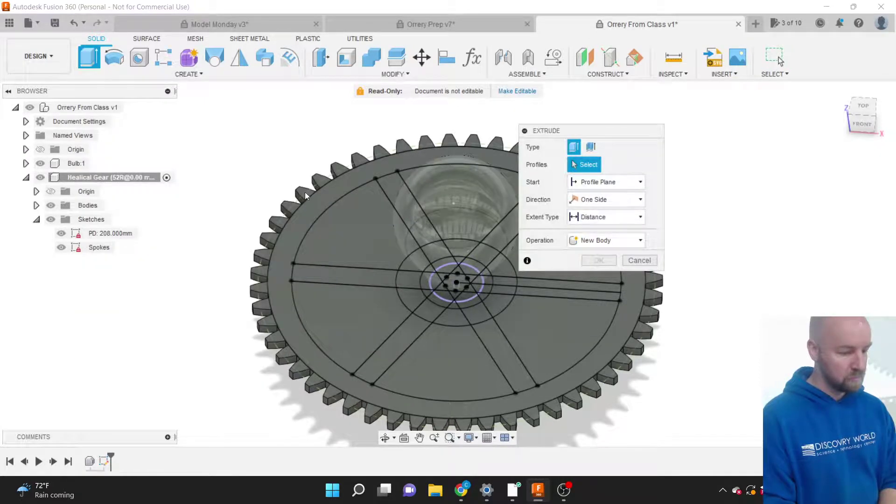
{"action": "left_click", "coordinate": [350, 227]}
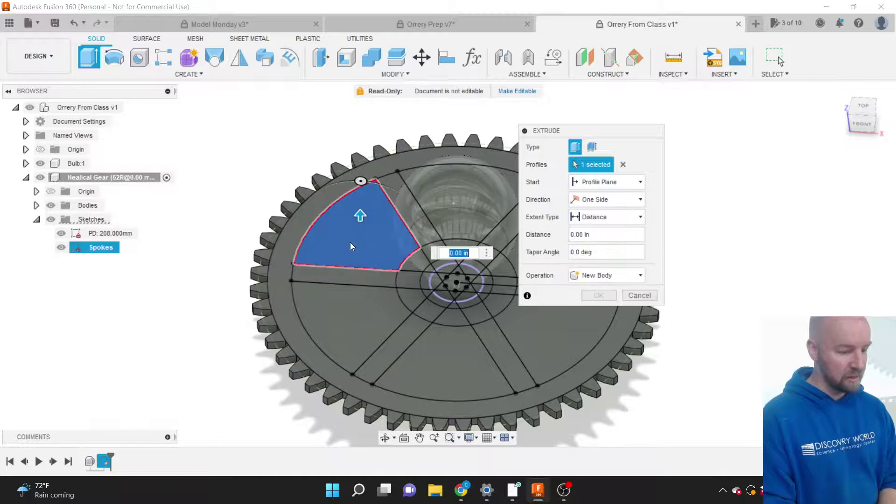
{"action": "left_click", "coordinate": [365, 308]}
{"action": "left_click", "coordinate": [429, 377]}
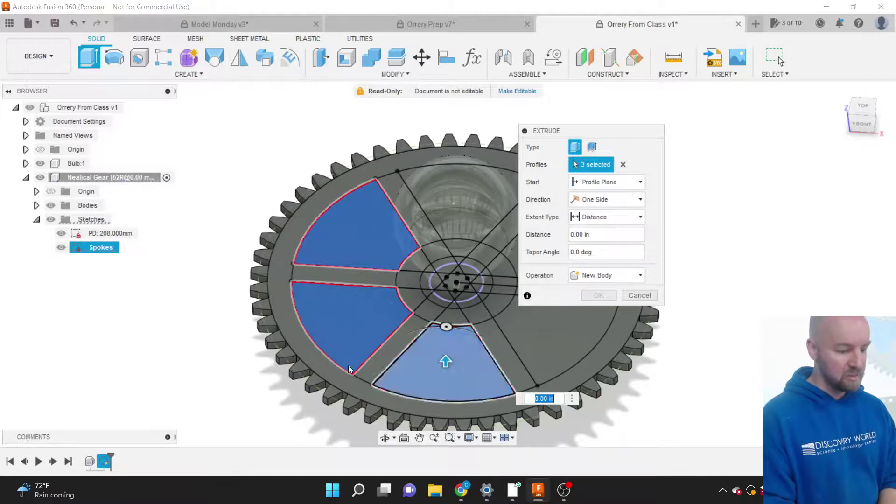
{"action": "scroll", "coordinate": [232, 371], "scroll_direction": "down", "scroll_amount": 2}
{"action": "left_click", "coordinate": [466, 344]}
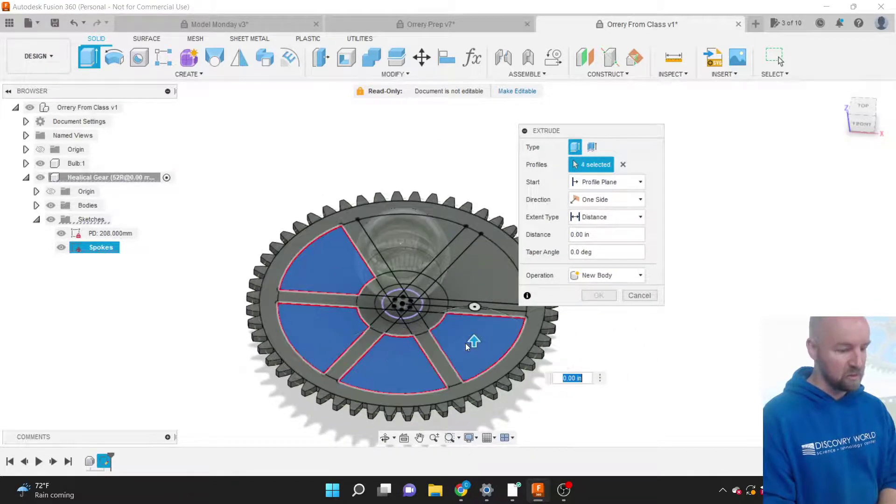
{"action": "left_click", "coordinate": [475, 282]}
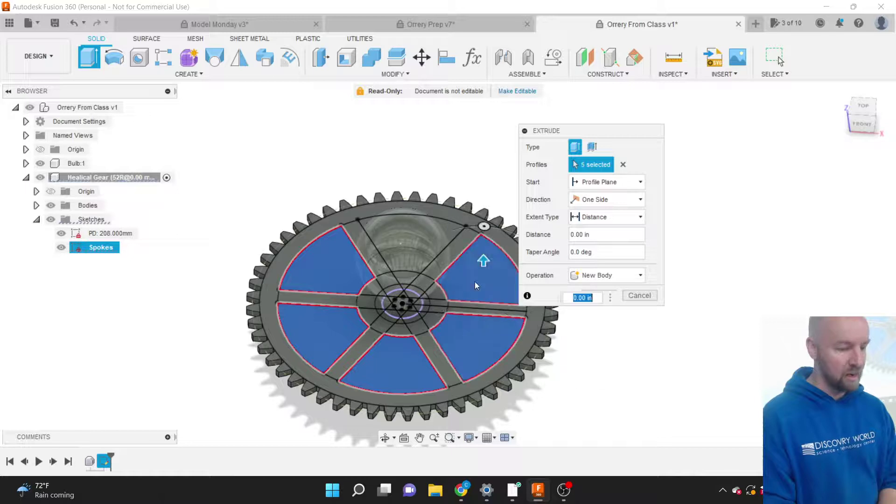
{"action": "left_click", "coordinate": [448, 229]}
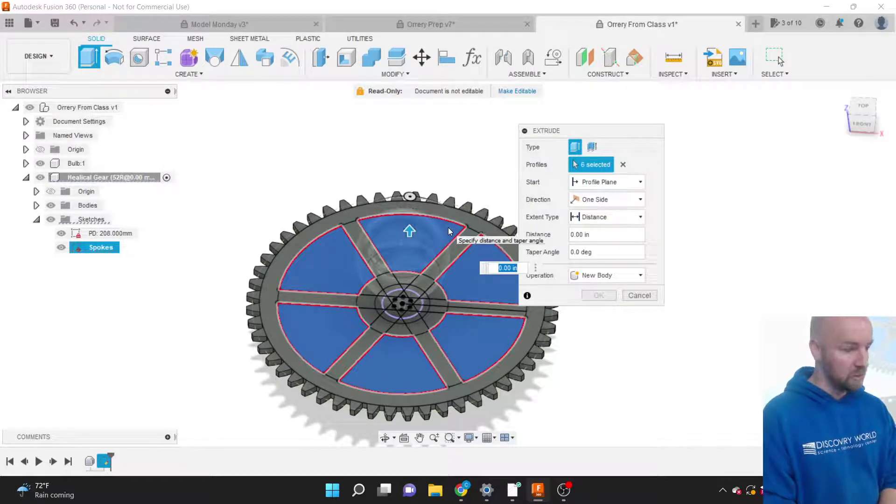
Add four lower hub sectors to the extrude profiles.
{"action": "scroll", "coordinate": [417, 303], "scroll_direction": "up", "scroll_amount": 5}
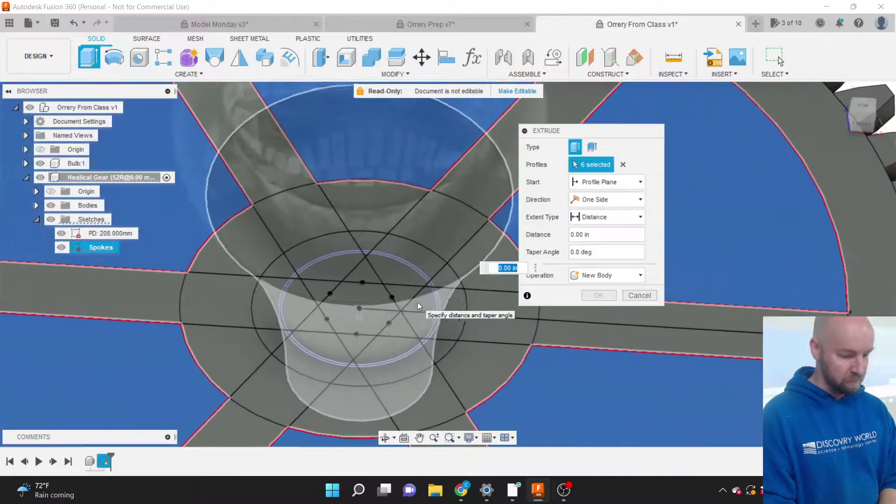
{"action": "left_click", "coordinate": [418, 360]}
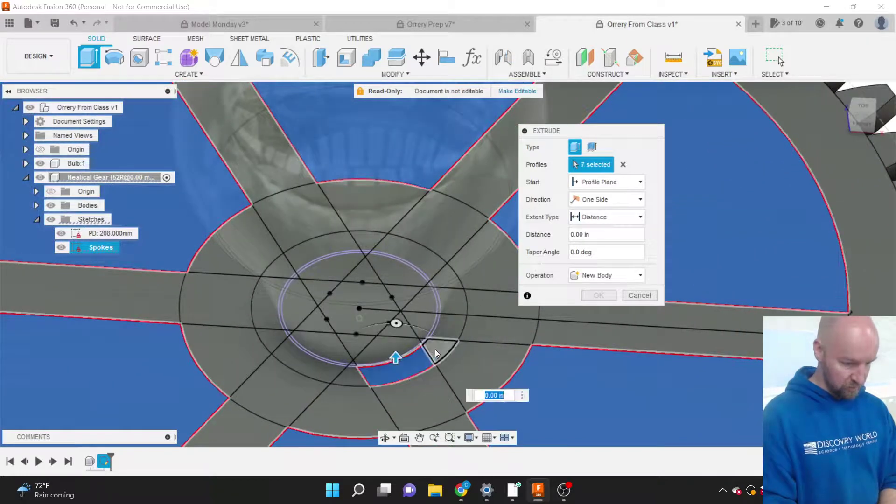
{"action": "left_click", "coordinate": [435, 349]}
{"action": "left_click", "coordinate": [440, 329]}
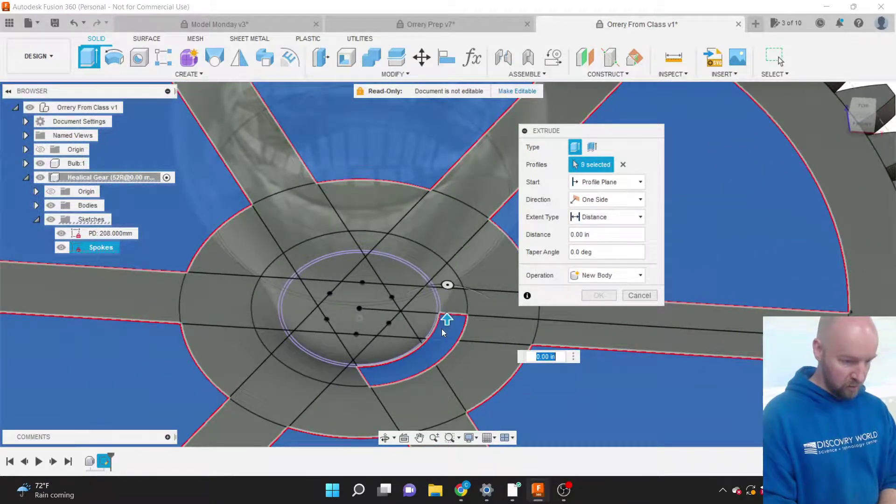
{"action": "left_click", "coordinate": [448, 305]}
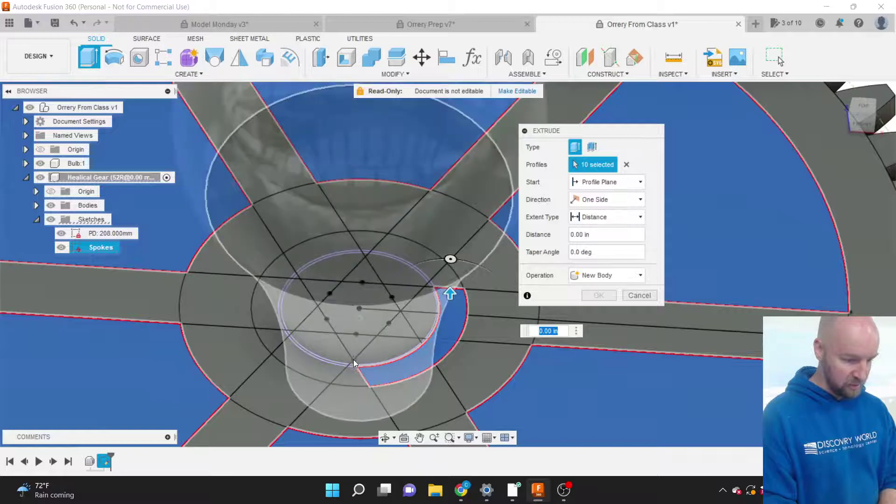
Hide the bulb body, then add hub profiles and the left and bottom ring segments.
{"action": "left_click", "coordinate": [41, 163]}
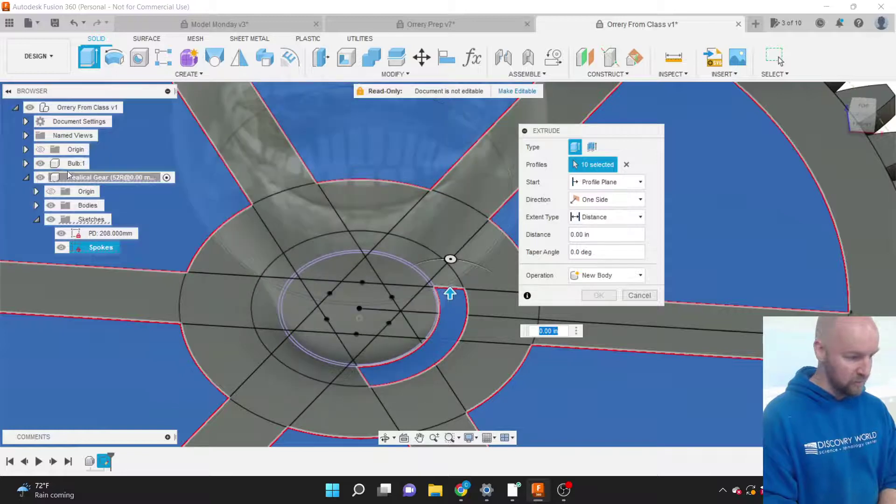
{"action": "left_click", "coordinate": [40, 164]}
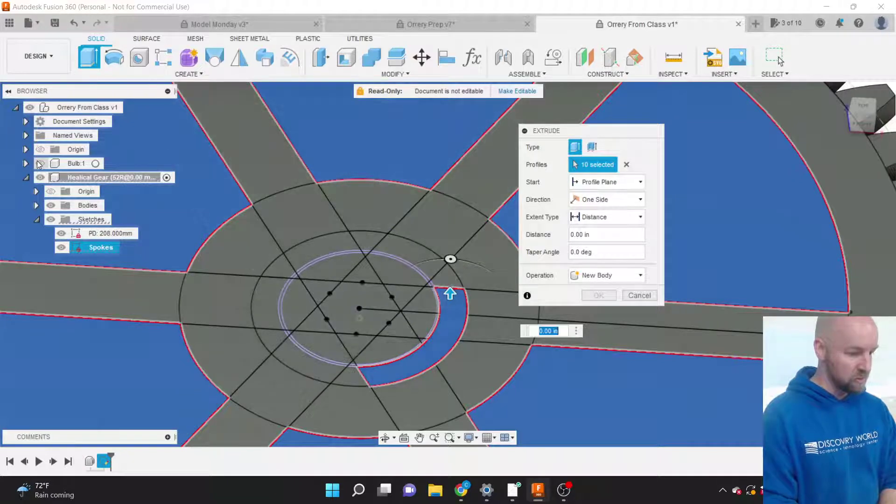
{"action": "left_click", "coordinate": [413, 254]}
{"action": "left_click", "coordinate": [447, 278]}
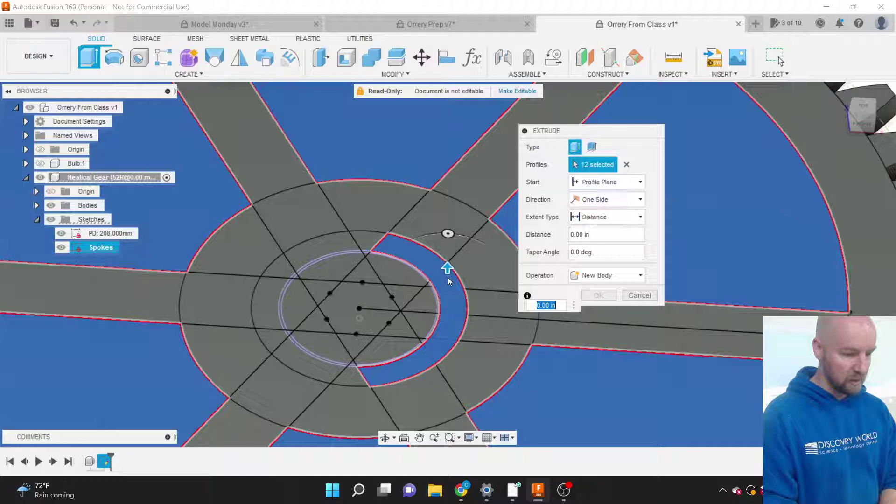
{"action": "left_click", "coordinate": [405, 272]}
{"action": "left_click", "coordinate": [371, 245]}
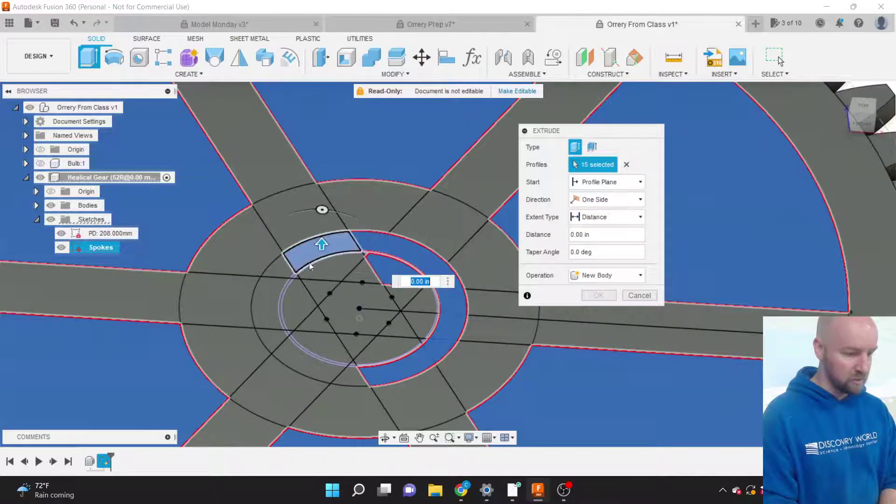
{"action": "left_click", "coordinate": [303, 261]}
{"action": "left_click", "coordinate": [287, 267]}
{"action": "left_click", "coordinate": [271, 297]}
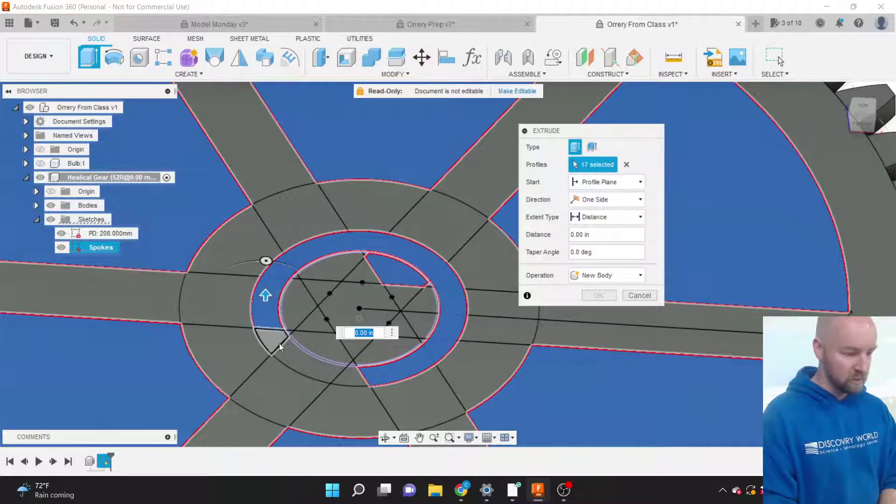
{"action": "left_click", "coordinate": [275, 342]}
{"action": "left_click", "coordinate": [298, 356]}
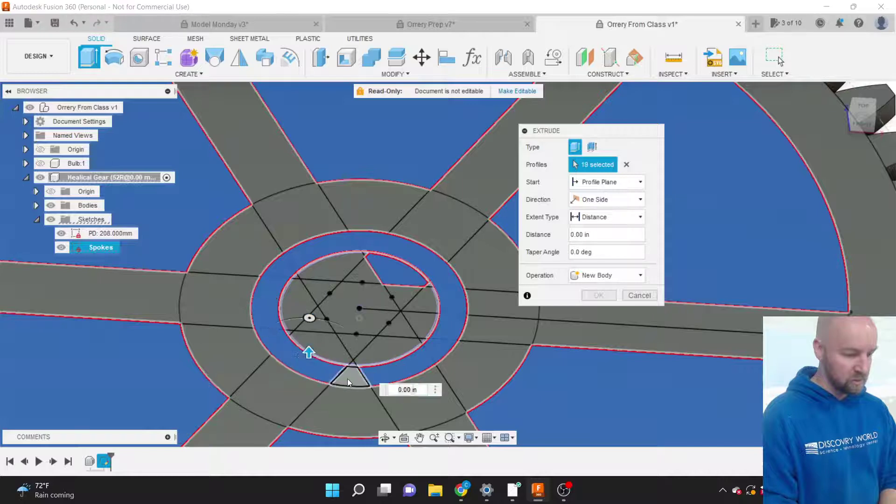
{"action": "left_click", "coordinate": [347, 379]}
Add the thin top ring profiles plus the left ring arcs and wedges.
{"action": "scroll", "coordinate": [345, 317], "scroll_direction": "up", "scroll_amount": 5}
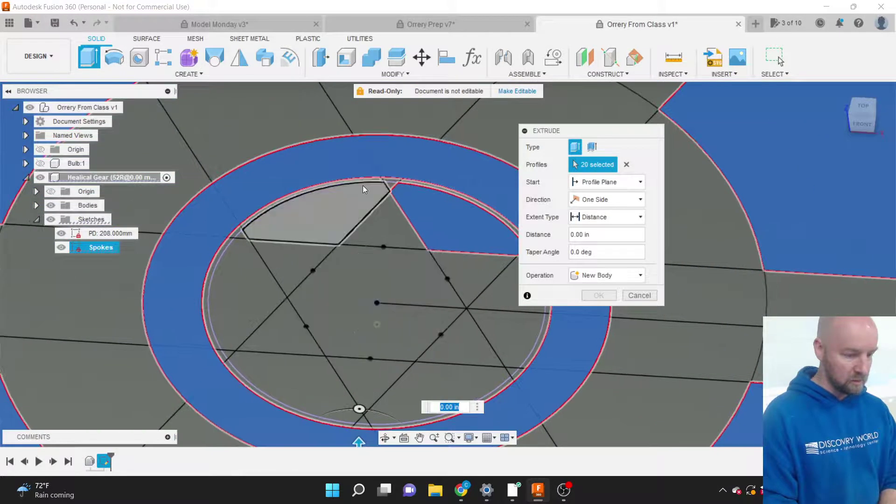
{"action": "left_click", "coordinate": [384, 185]}
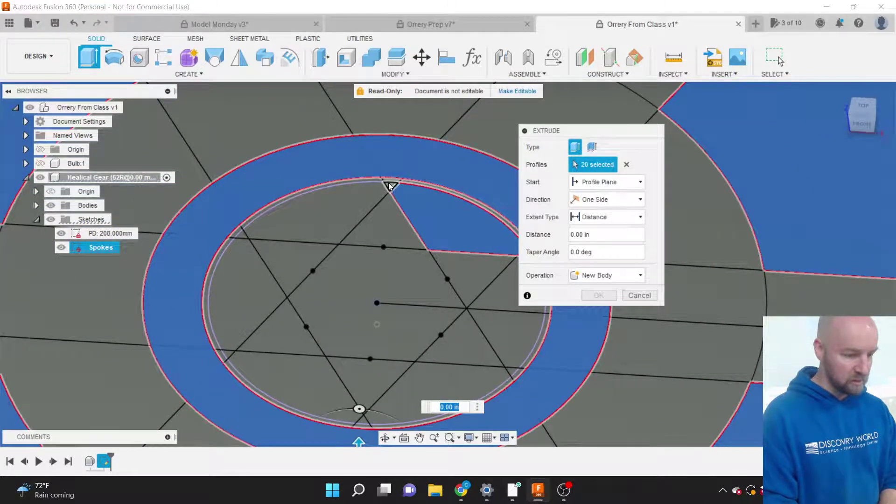
{"action": "left_click", "coordinate": [334, 184]}
{"action": "scroll", "coordinate": [380, 183], "scroll_direction": "up", "scroll_amount": 8}
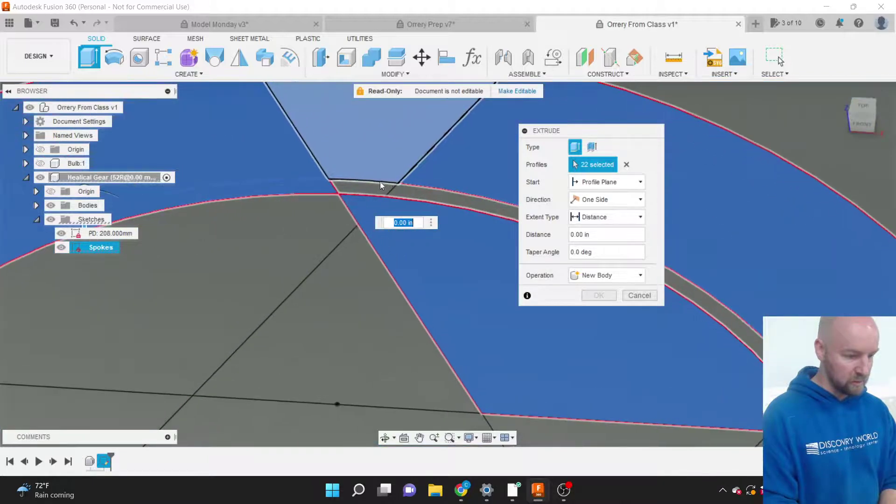
{"action": "left_click", "coordinate": [379, 184]}
{"action": "left_click", "coordinate": [416, 190]}
{"action": "scroll", "coordinate": [413, 166], "scroll_direction": "down", "scroll_amount": 6}
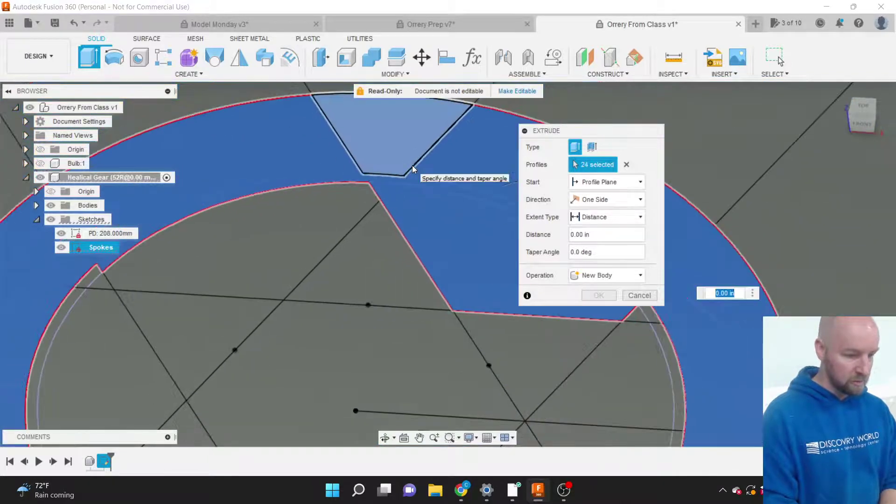
{"action": "left_click", "coordinate": [412, 167]}
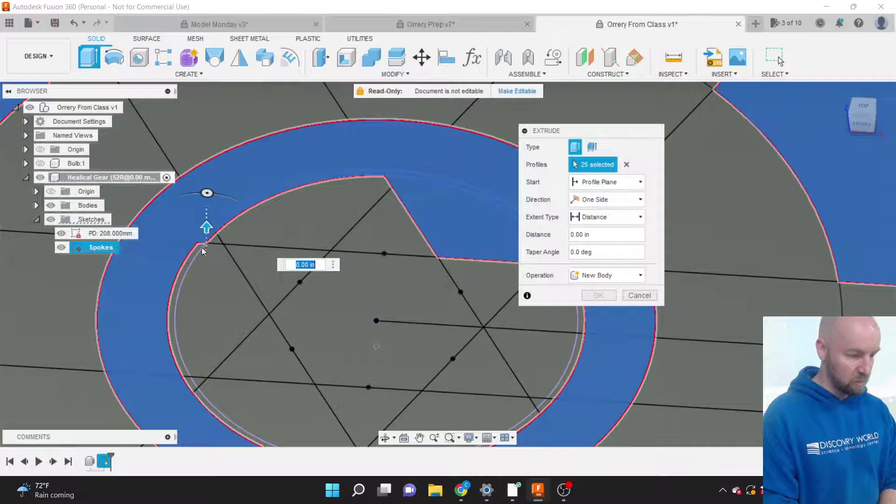
{"action": "left_click", "coordinate": [194, 254]}
{"action": "left_click", "coordinate": [192, 382]}
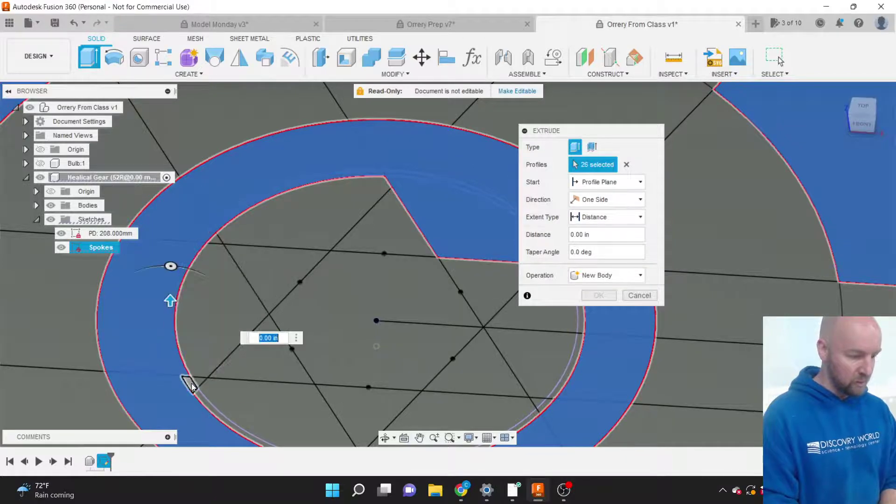
{"action": "left_click", "coordinate": [204, 400]}
{"action": "left_click", "coordinate": [222, 391]}
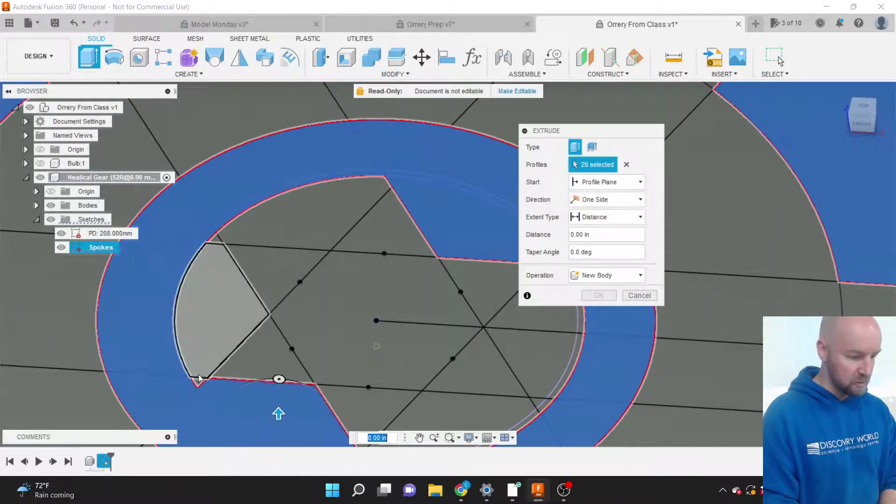
{"action": "left_click", "coordinate": [197, 382]}
{"action": "left_click", "coordinate": [214, 345]}
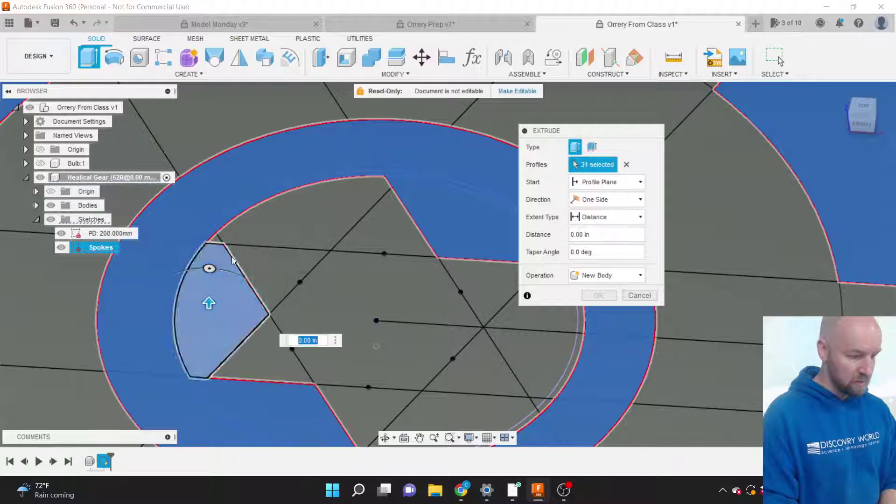
Add the top triangles, central hexagon, and lower and right wedge regions.
{"action": "left_click", "coordinate": [217, 239]}
{"action": "left_click", "coordinate": [258, 245]}
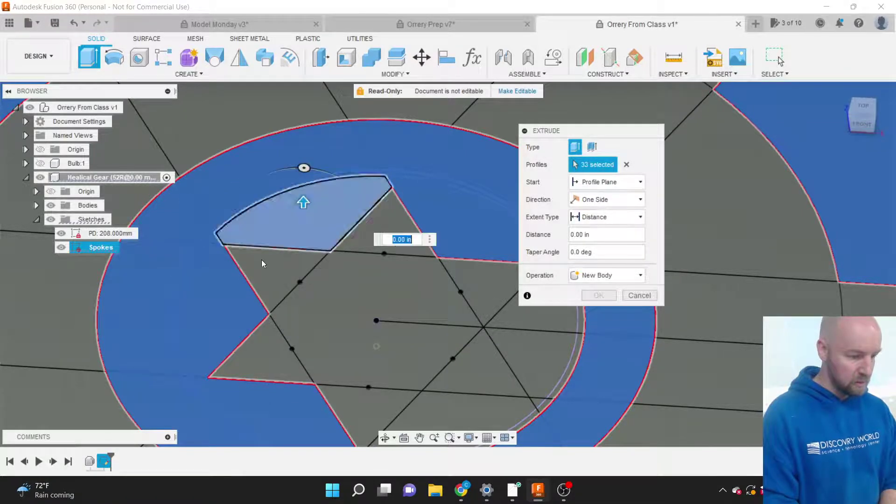
{"action": "left_click", "coordinate": [265, 269]}
{"action": "left_click", "coordinate": [368, 239]}
{"action": "left_click", "coordinate": [355, 277]}
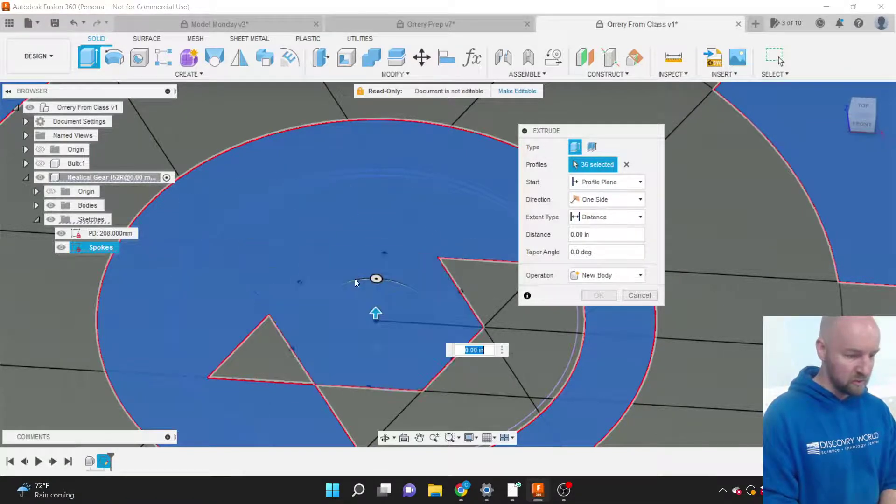
{"action": "left_click", "coordinate": [267, 357]}
{"action": "left_click", "coordinate": [360, 407]}
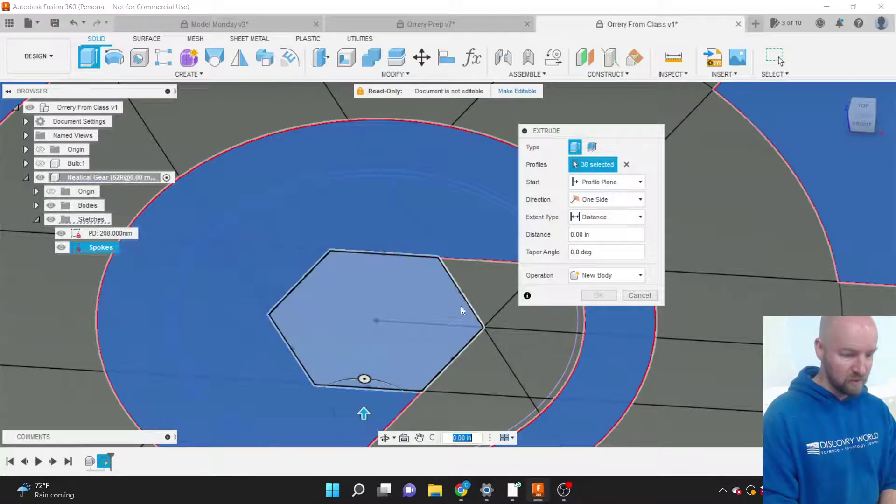
{"action": "left_click", "coordinate": [478, 292]}
{"action": "scroll", "coordinate": [328, 273], "scroll_direction": "down", "scroll_amount": 3}
{"action": "left_click", "coordinate": [340, 285]}
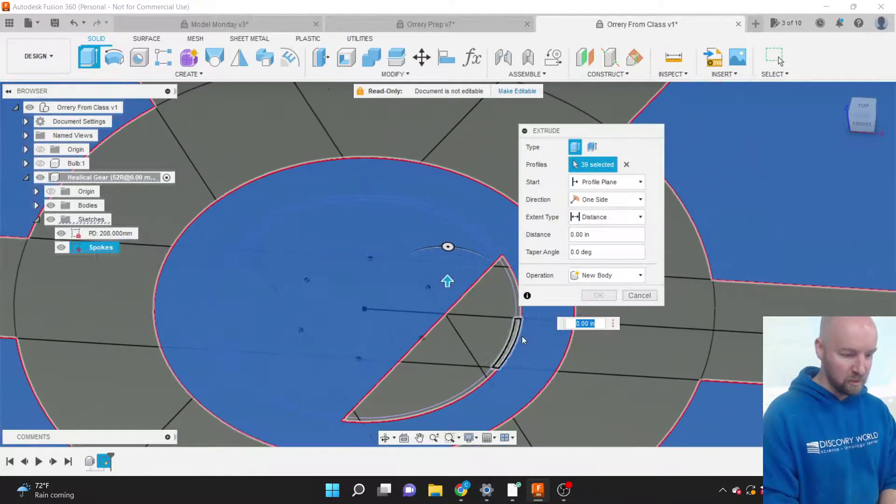
{"action": "scroll", "coordinate": [521, 336], "scroll_direction": "up", "scroll_amount": 4}
{"action": "scroll", "coordinate": [523, 335], "scroll_direction": "up", "scroll_amount": 3}
Add the remaining small triangles, curved strips and gap regions, reaching 52 profiles.
{"action": "left_click", "coordinate": [456, 134]}
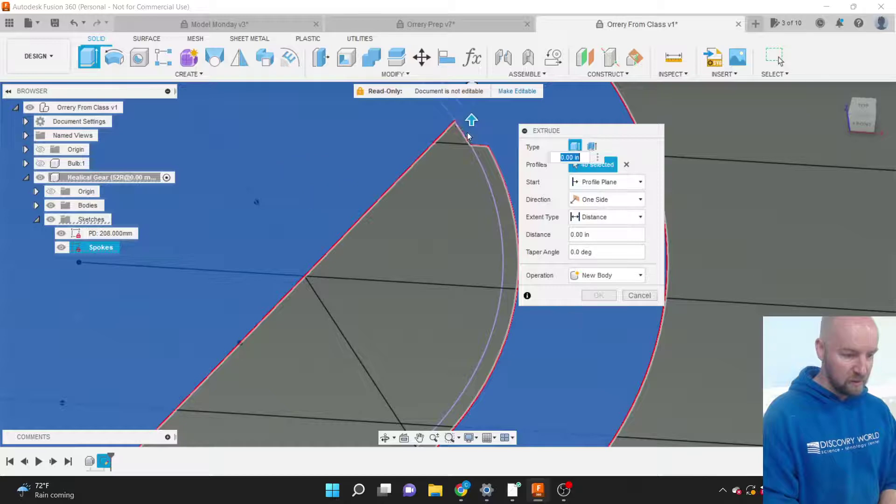
{"action": "left_click", "coordinate": [456, 134]}
{"action": "left_click", "coordinate": [456, 190]}
{"action": "left_click", "coordinate": [494, 189]}
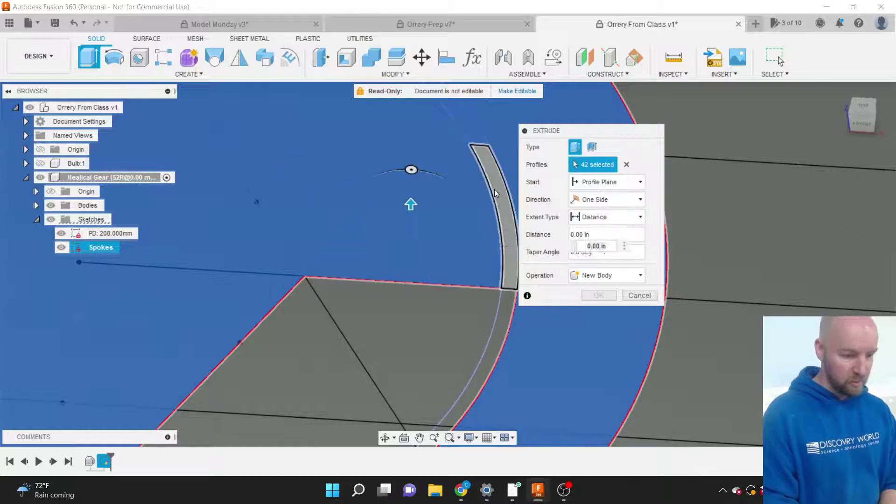
{"action": "left_click", "coordinate": [507, 294]}
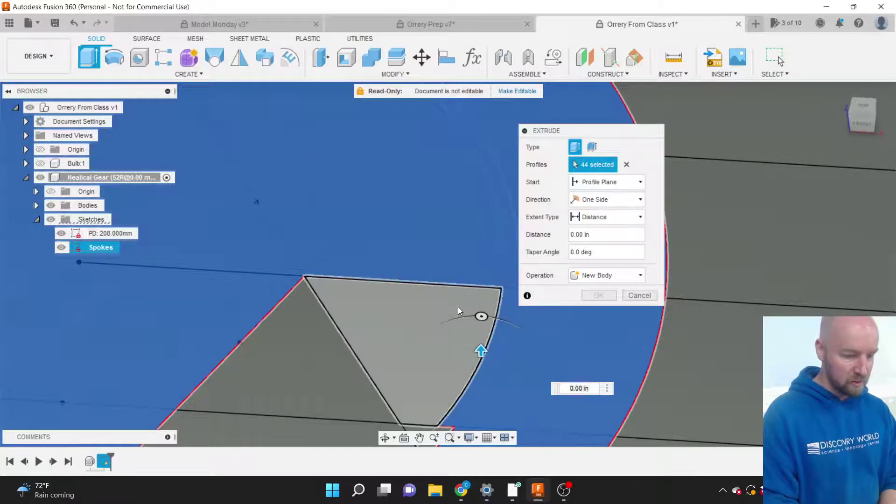
{"action": "left_click", "coordinate": [306, 337]}
{"action": "scroll", "coordinate": [426, 250], "scroll_direction": "down", "scroll_amount": 5}
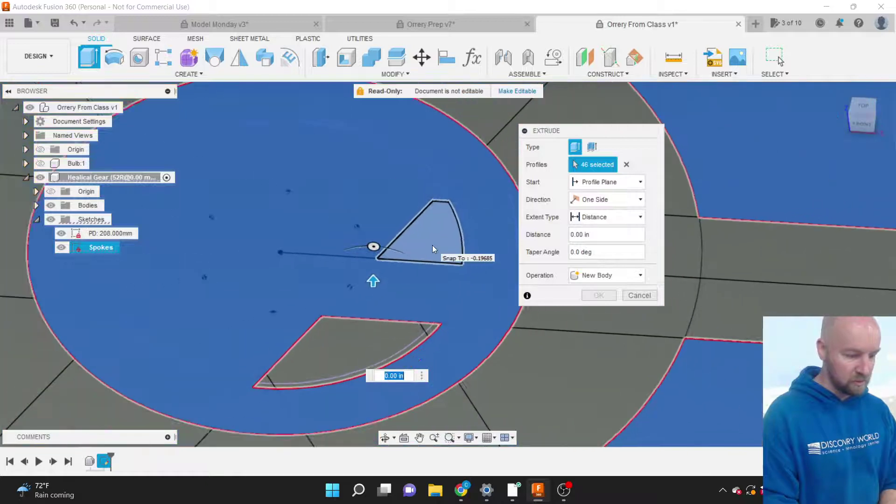
{"action": "left_click", "coordinate": [373, 371]}
{"action": "scroll", "coordinate": [354, 388], "scroll_direction": "up", "scroll_amount": 3}
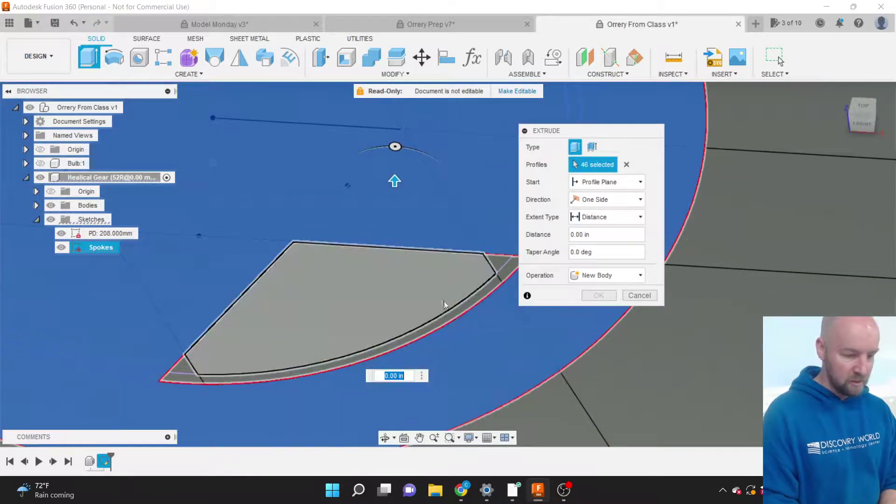
{"action": "left_click", "coordinate": [509, 274]}
{"action": "left_click", "coordinate": [485, 267]}
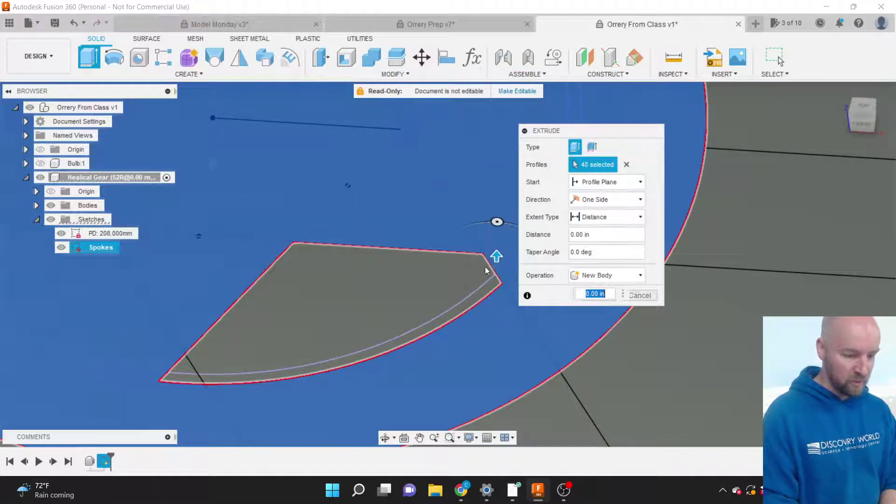
{"action": "left_click", "coordinate": [468, 273]}
{"action": "left_click", "coordinate": [475, 294]}
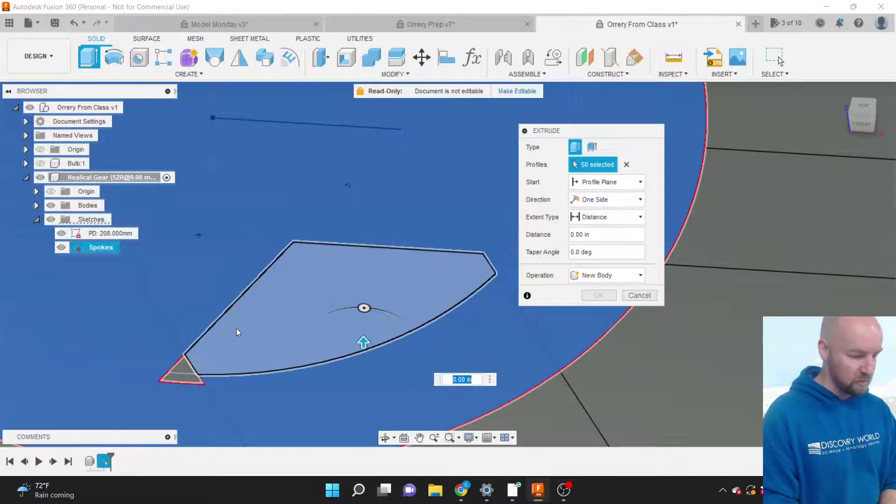
{"action": "left_click", "coordinate": [180, 361]}
{"action": "left_click", "coordinate": [183, 377]}
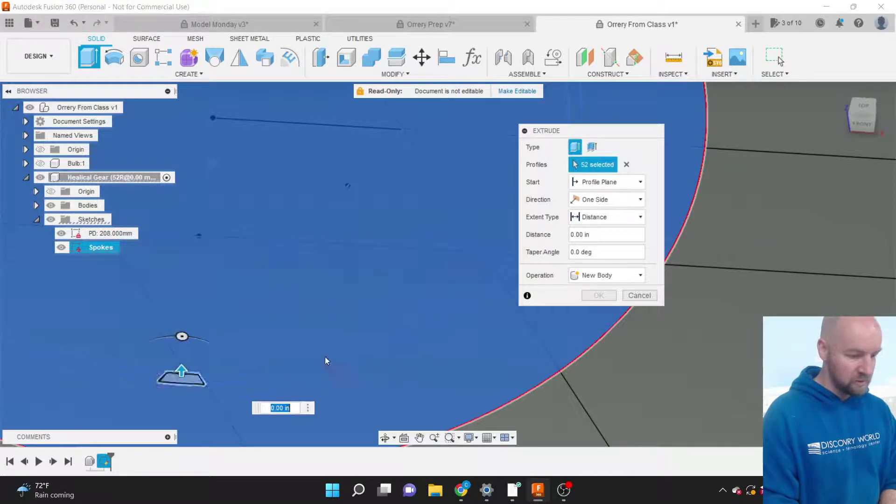
{"action": "scroll", "coordinate": [447, 383], "scroll_direction": "down", "scroll_amount": 10}
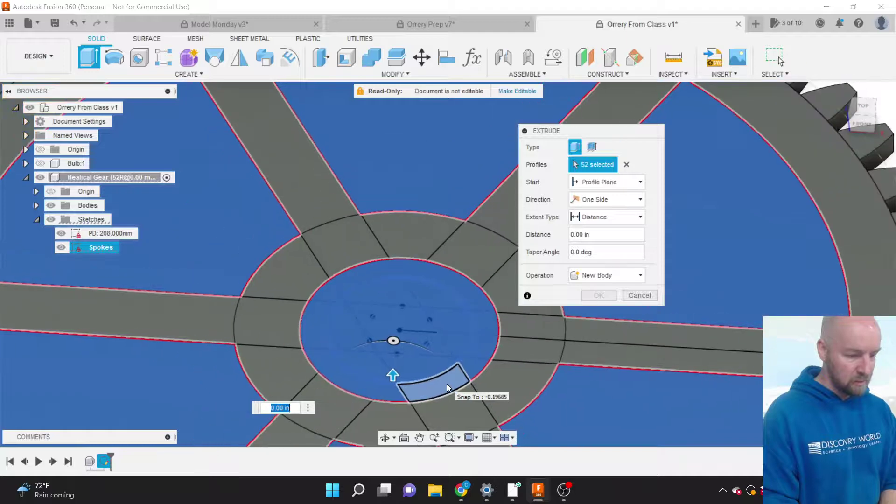
Set the extrude to a Cut of -0.30 in and apply it through the spoke gaps.
{"action": "scroll", "coordinate": [430, 248], "scroll_direction": "down", "scroll_amount": 6}
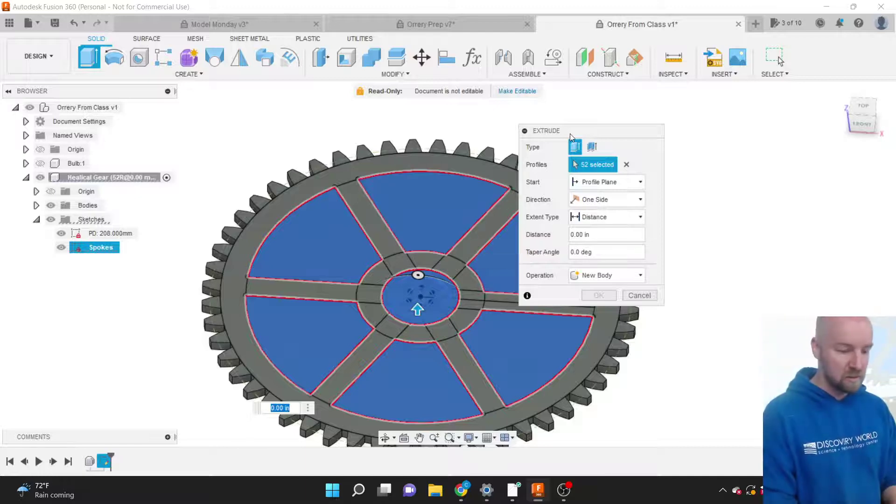
{"action": "left_click_drag", "start_coordinate": [570, 132], "coordinate": [617, 136]}
{"action": "left_click_drag", "start_coordinate": [682, 130], "coordinate": [694, 132]}
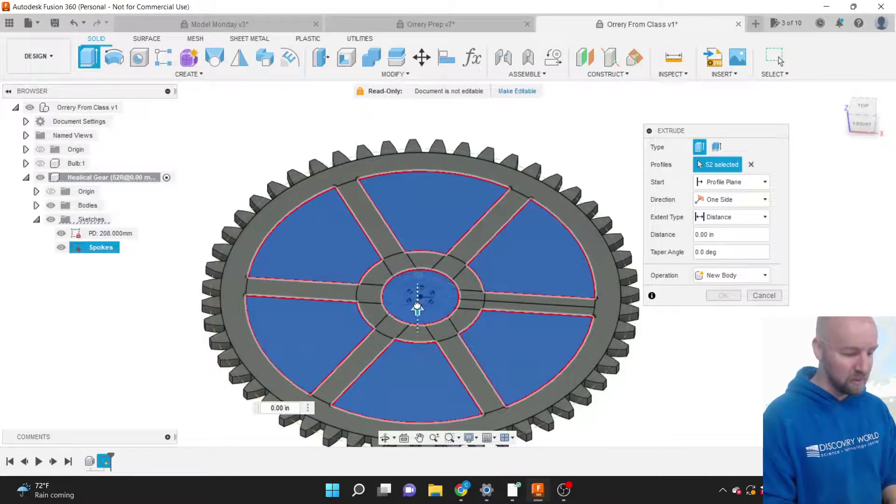
{"action": "left_click_drag", "start_coordinate": [417, 306], "coordinate": [411, 279]}
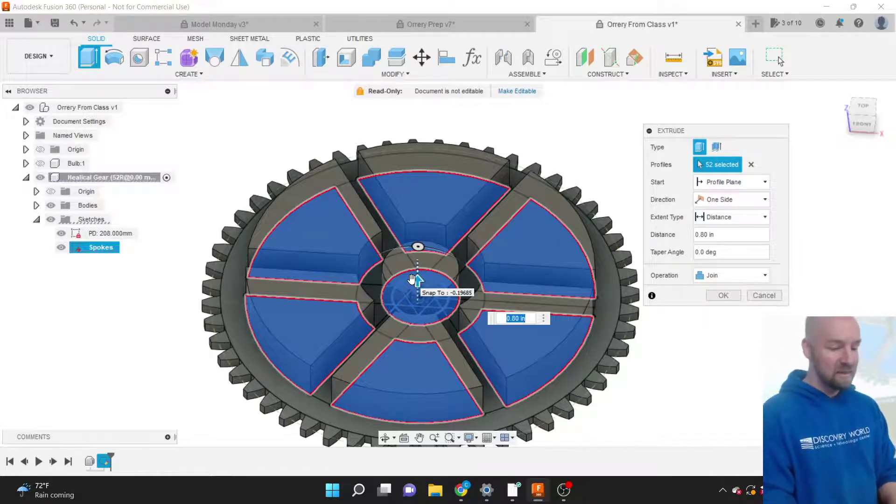
{"action": "left_click", "coordinate": [858, 118]}
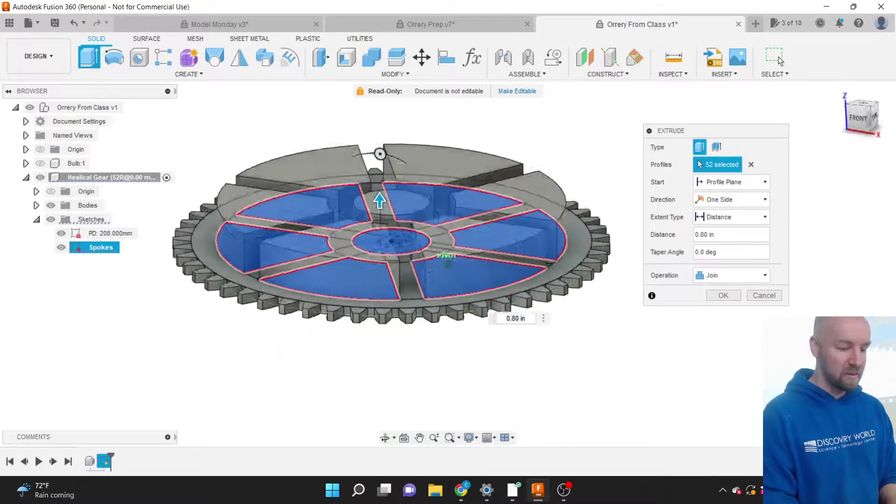
{"action": "mouse_move", "coordinate": [422, 184]}
{"action": "middle_mouse_down", "text": "shift"}
{"action": "mouse_move", "coordinate": [427, 156]}
{"action": "mouse_move", "coordinate": [433, 192]}
{"action": "middle_mouse_up", "text": "shift"}
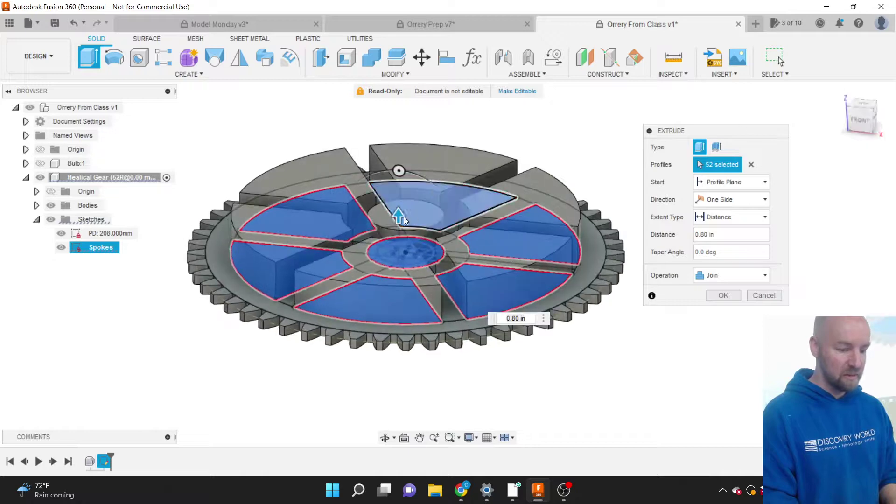
{"action": "left_click_drag", "start_coordinate": [402, 219], "coordinate": [399, 273]}
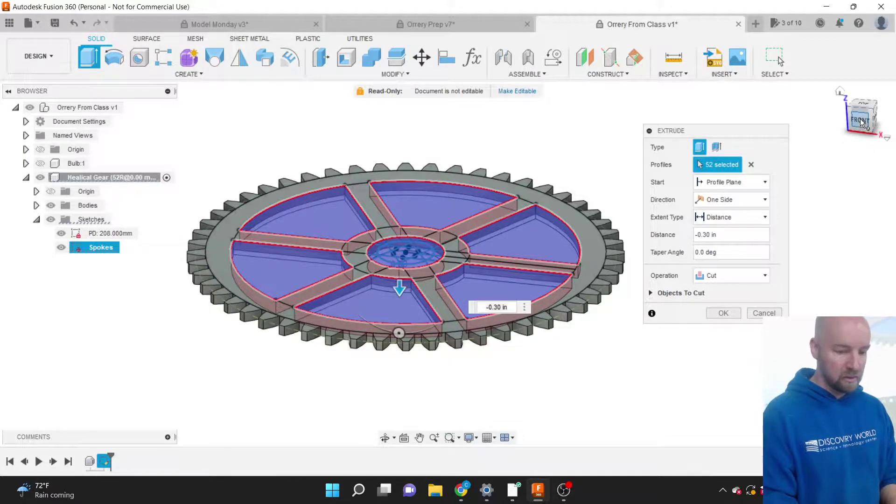
{"action": "left_click_drag", "start_coordinate": [860, 119], "coordinate": [854, 132]}
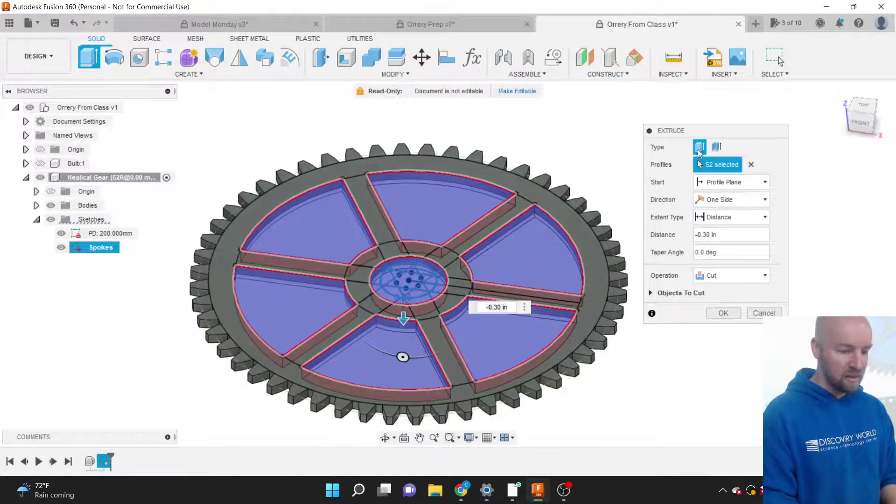
{"action": "left_click_drag", "start_coordinate": [691, 130], "coordinate": [716, 144]}
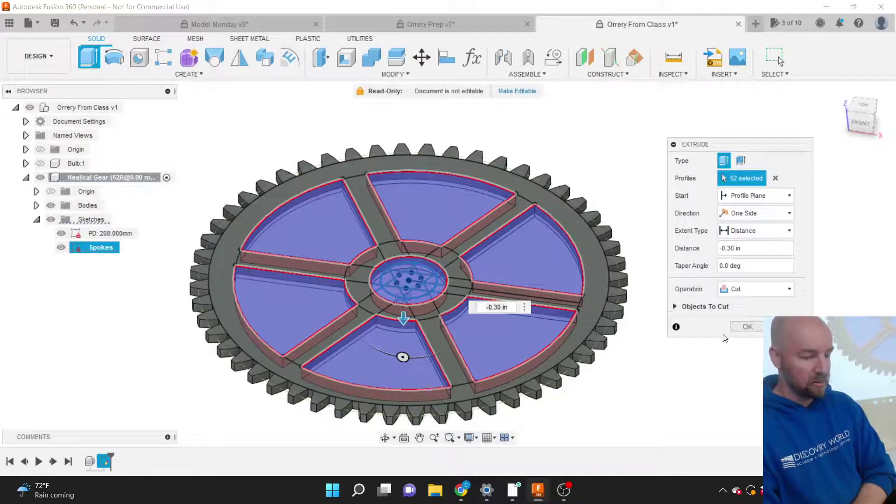
{"action": "left_click", "coordinate": [739, 327]}
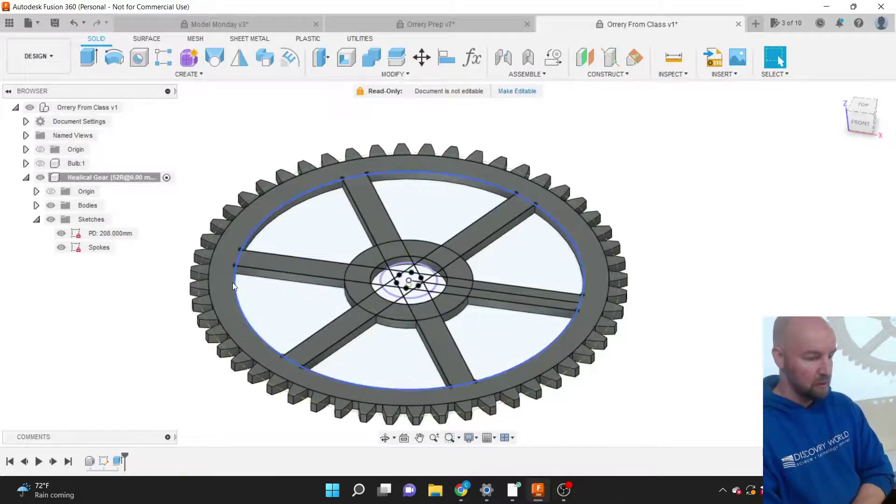
Hide the Spokes sketch, show Bulb:1, and activate the root component Orrery From Class v1.
{"action": "left_click", "coordinate": [62, 247]}
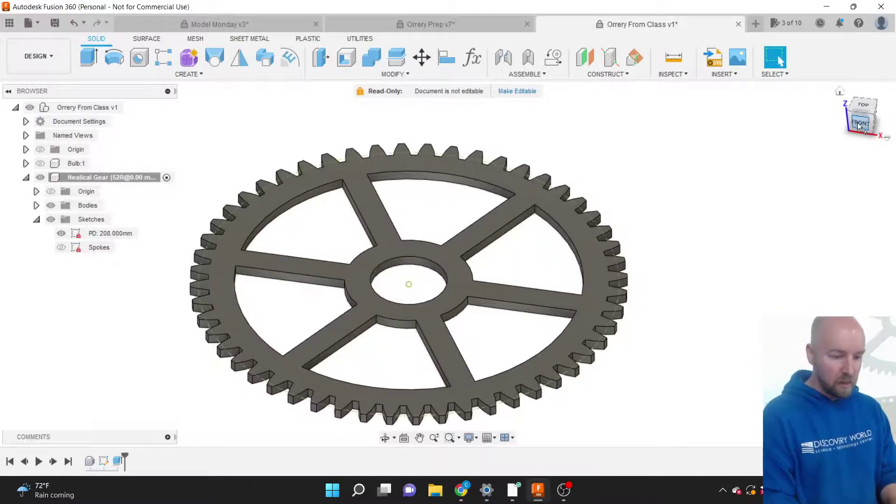
{"action": "mouse_move", "coordinate": [858, 122]}
{"action": "left_mouse_down"}
{"action": "mouse_move", "coordinate": [834, 112]}
{"action": "mouse_move", "coordinate": [869, 120]}
{"action": "mouse_move", "coordinate": [858, 122]}
{"action": "left_mouse_up"}
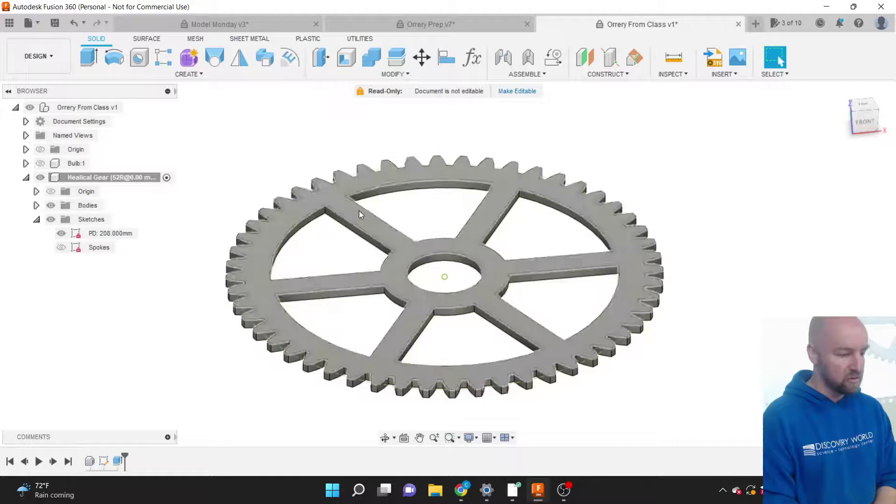
{"action": "left_click", "coordinate": [41, 163]}
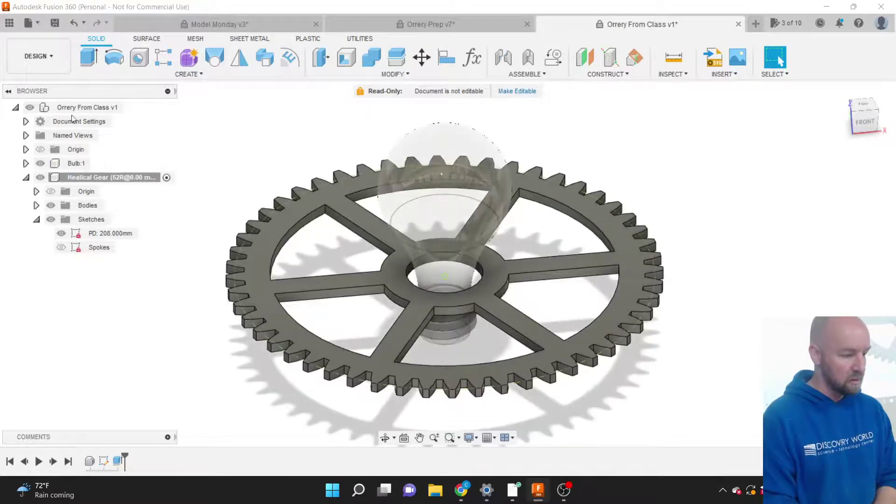
{"action": "left_click", "coordinate": [134, 108]}
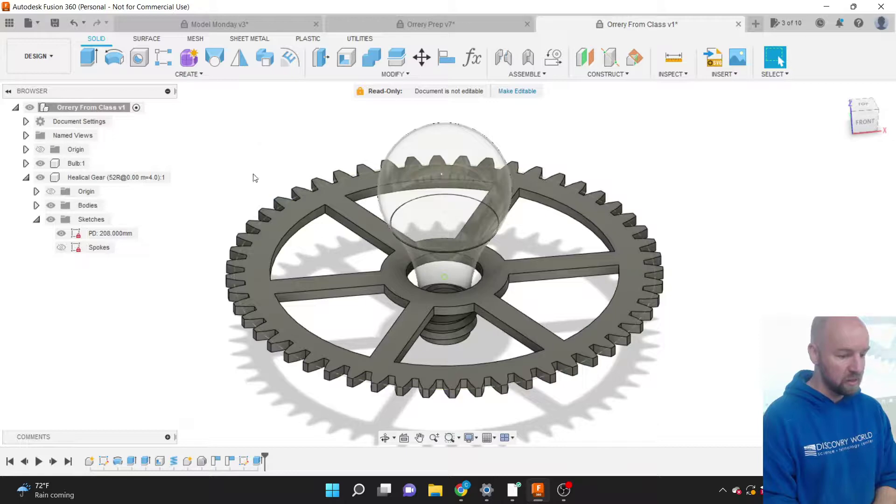
{"action": "scroll", "coordinate": [244, 174], "scroll_direction": "up", "scroll_amount": 2}
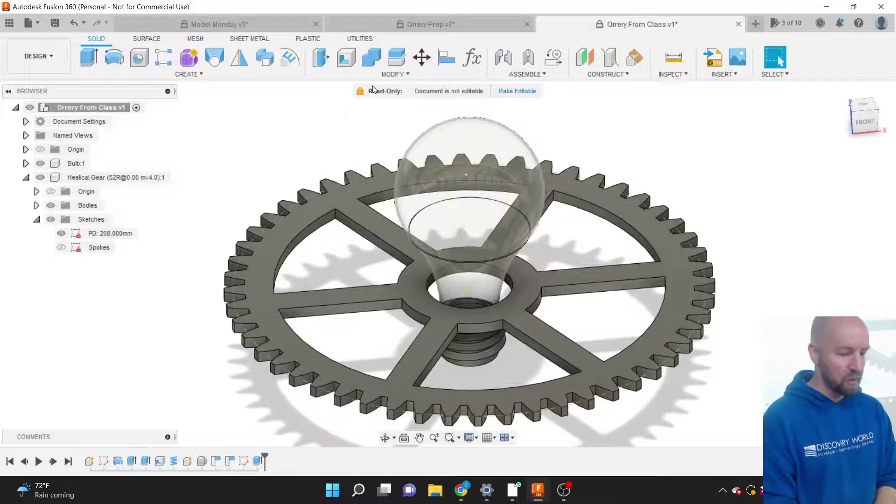
Apply the Metal > Brass - Polished appearance to the spoked gear.
{"action": "left_click", "coordinate": [387, 75]}
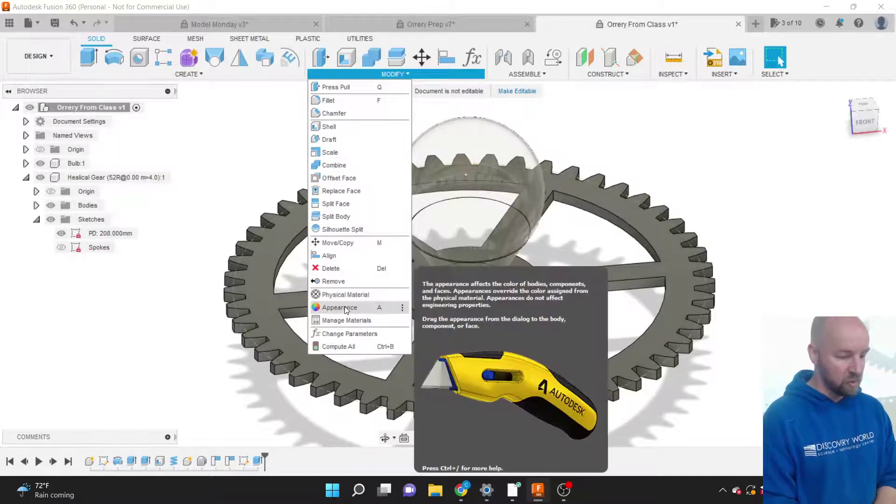
{"action": "left_click", "coordinate": [340, 307]}
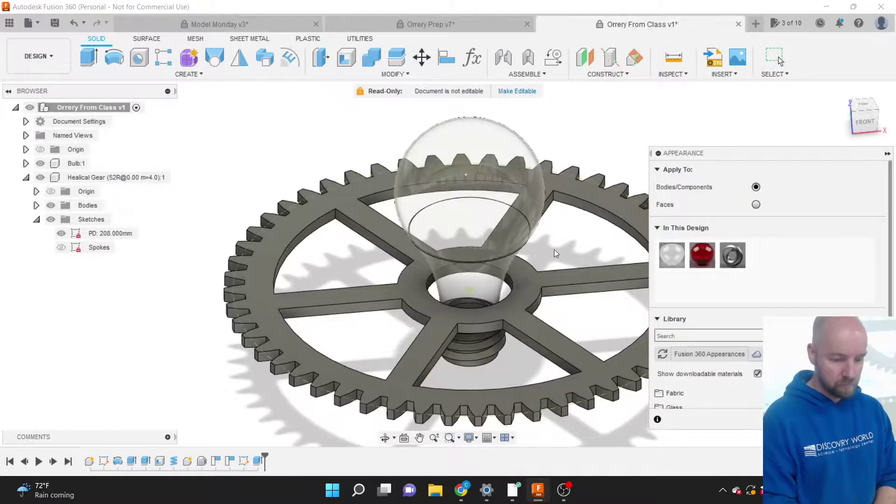
{"action": "scroll", "coordinate": [737, 349], "scroll_direction": "down", "scroll_amount": 6}
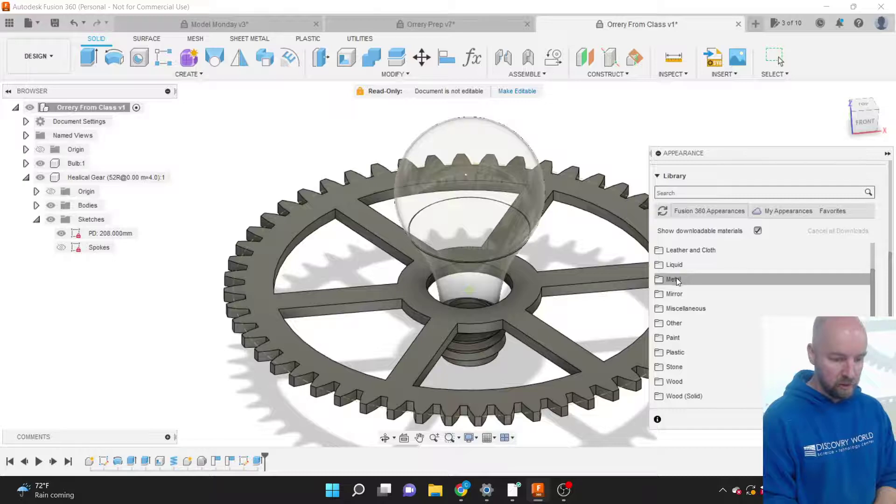
{"action": "left_click", "coordinate": [676, 278]}
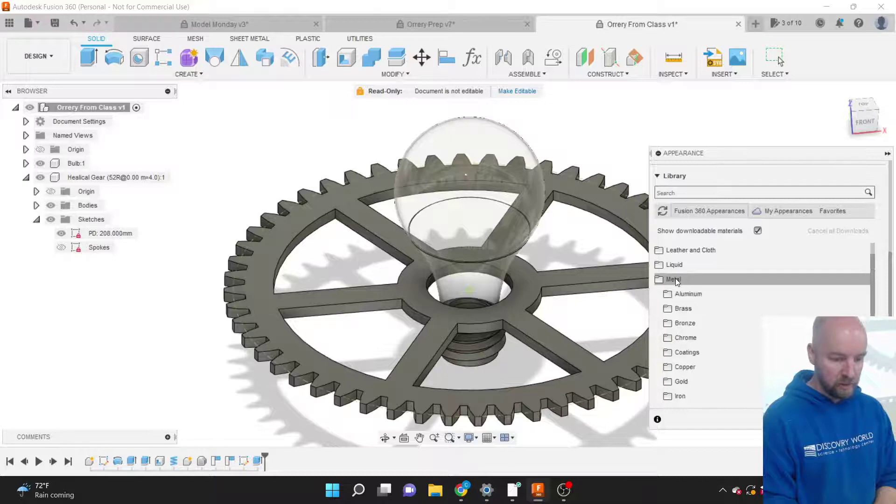
{"action": "left_click", "coordinate": [714, 309]}
{"action": "scroll", "coordinate": [739, 320], "scroll_direction": "down", "scroll_amount": 1}
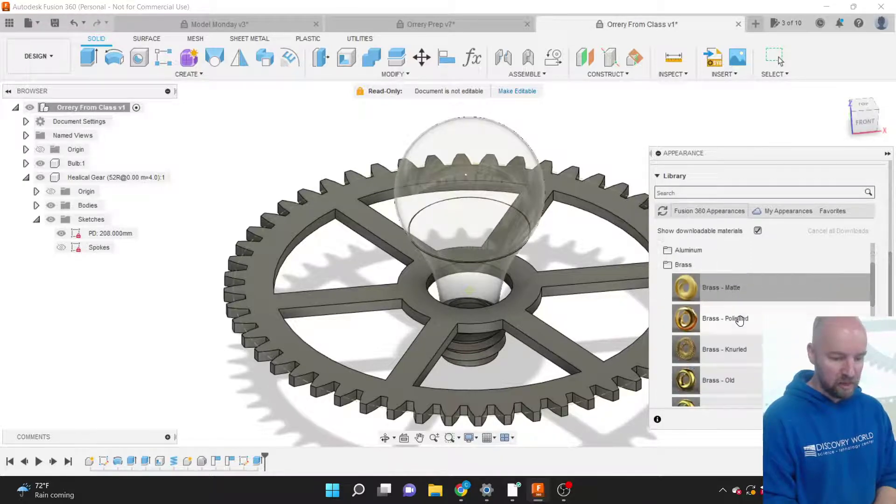
{"action": "left_click_drag", "start_coordinate": [739, 320], "coordinate": [601, 374]}
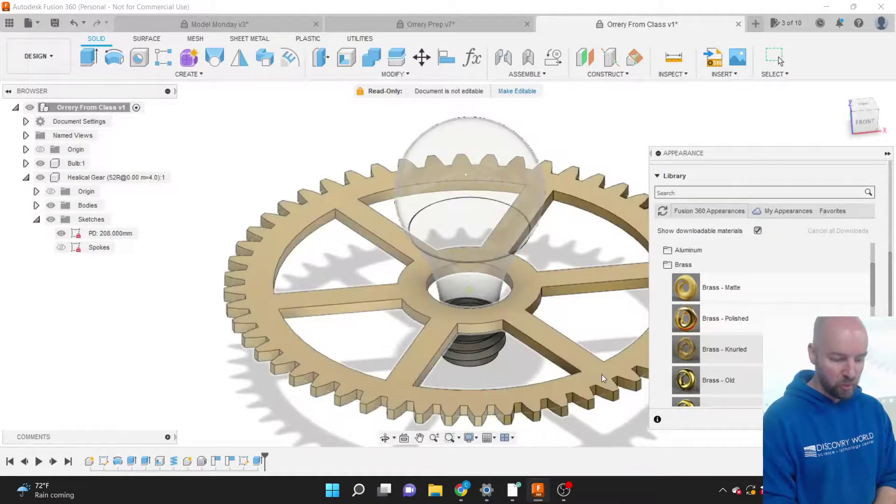
{"action": "scroll", "coordinate": [234, 357], "scroll_direction": "down", "scroll_amount": 4}
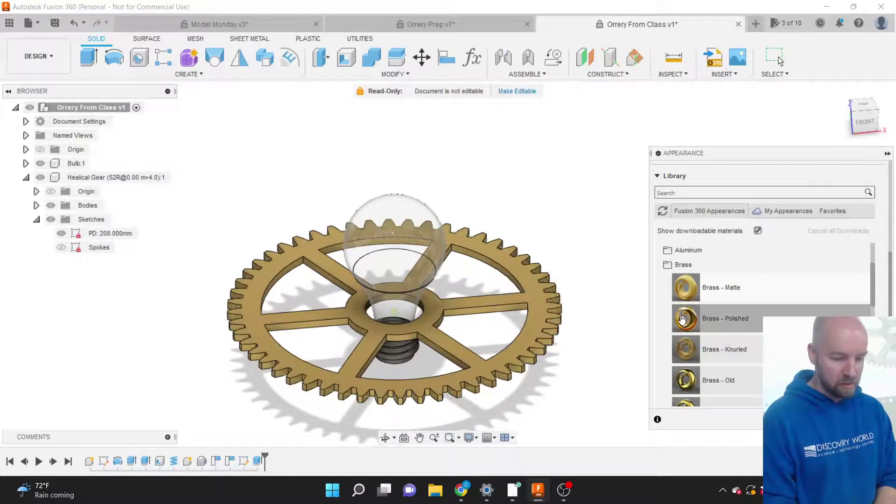
{"action": "left_click_drag", "start_coordinate": [688, 318], "coordinate": [537, 331]}
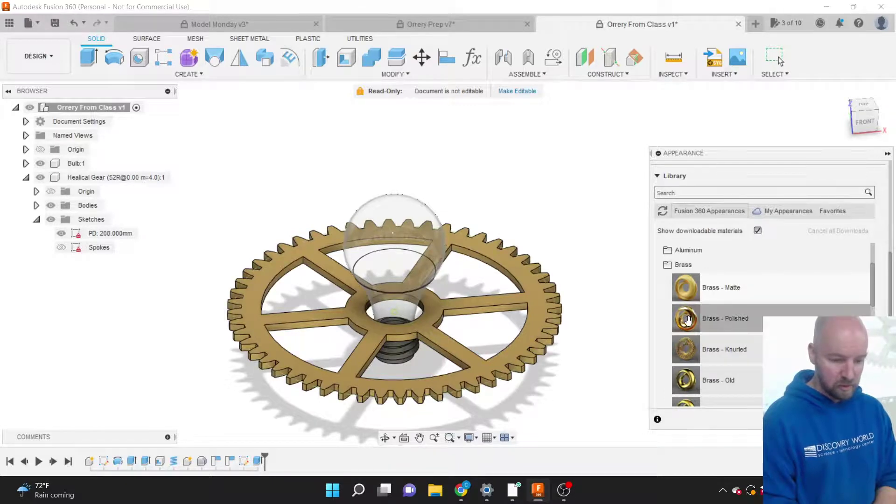
{"action": "left_click_drag", "start_coordinate": [687, 315], "coordinate": [532, 320]}
Try a polished gold finish, revert to Brass - Polished, and close the appearance library.
{"action": "scroll", "coordinate": [750, 344], "scroll_direction": "up", "scroll_amount": 2}
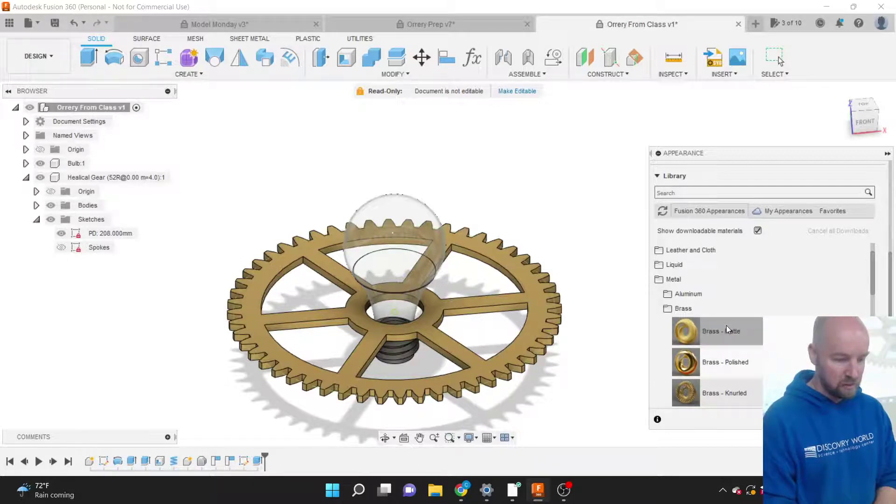
{"action": "left_click", "coordinate": [675, 279]}
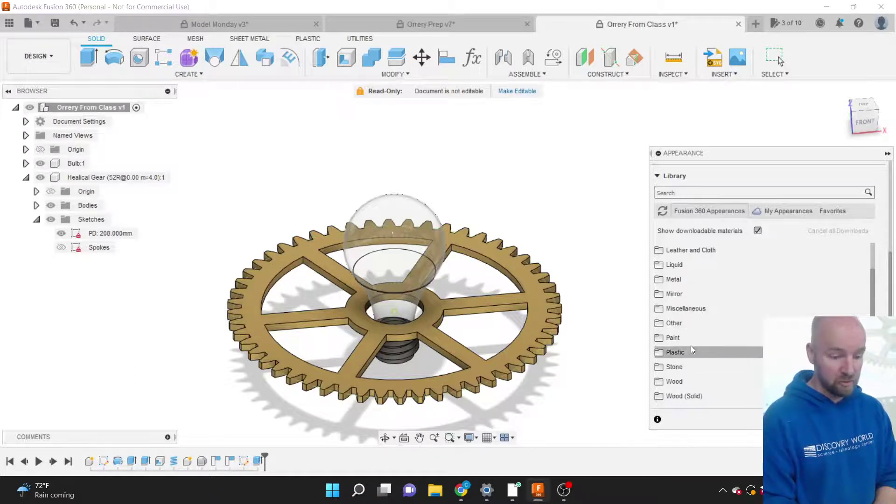
{"action": "left_click", "coordinate": [680, 282]}
{"action": "scroll", "coordinate": [743, 347], "scroll_direction": "down", "scroll_amount": 5}
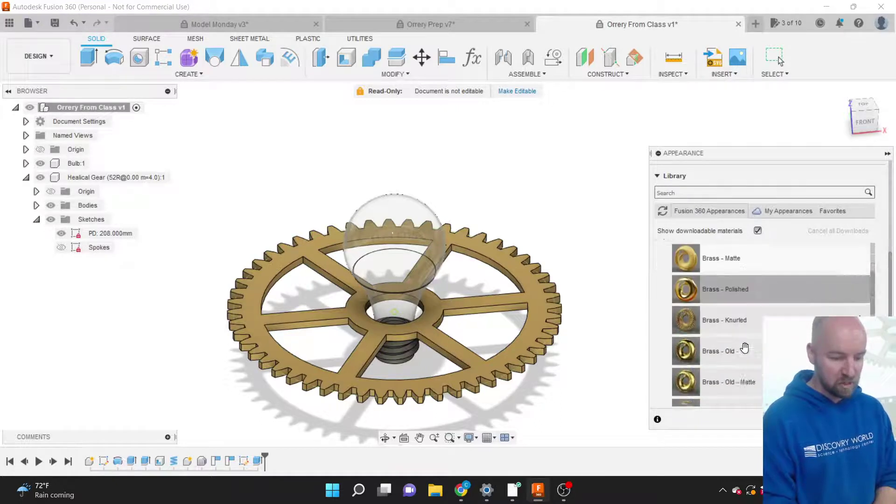
{"action": "scroll", "coordinate": [745, 347], "scroll_direction": "down", "scroll_amount": 3}
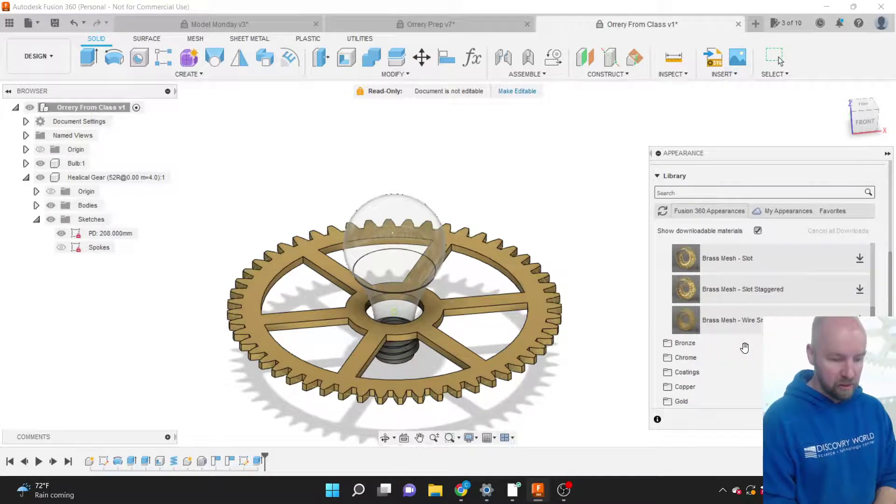
{"action": "scroll", "coordinate": [744, 347], "scroll_direction": "down", "scroll_amount": 1}
{"action": "left_click", "coordinate": [696, 368]}
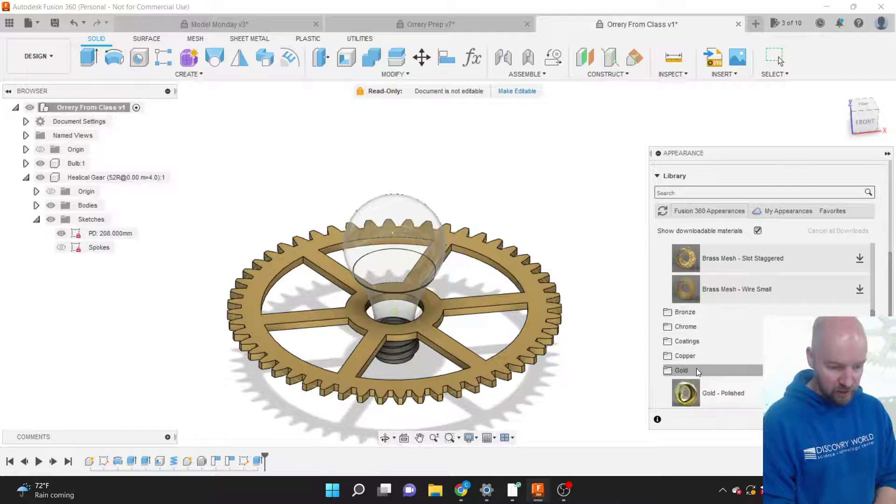
{"action": "scroll", "coordinate": [696, 368], "scroll_direction": "down", "scroll_amount": 6}
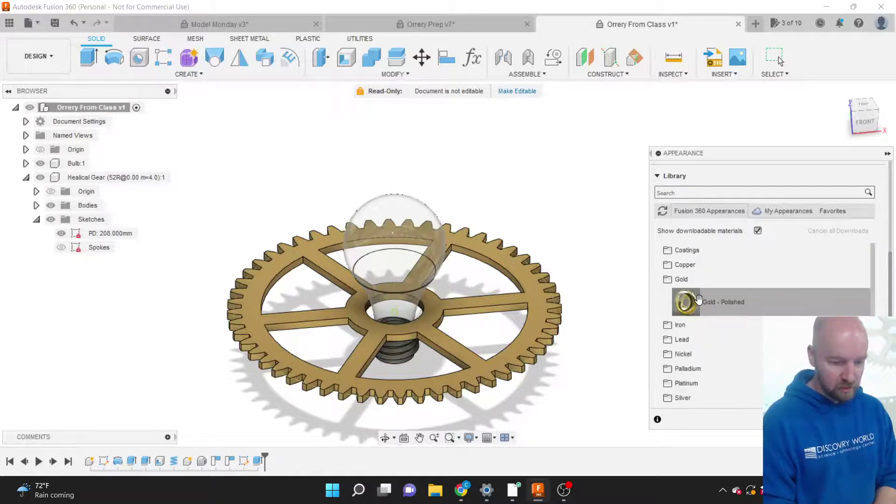
{"action": "left_click_drag", "start_coordinate": [691, 299], "coordinate": [540, 307]}
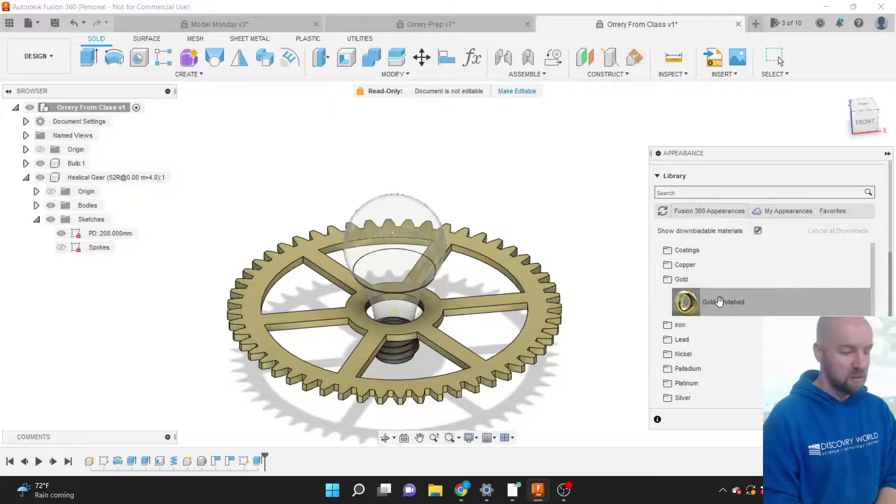
{"action": "scroll", "coordinate": [720, 302], "scroll_direction": "up", "scroll_amount": 6}
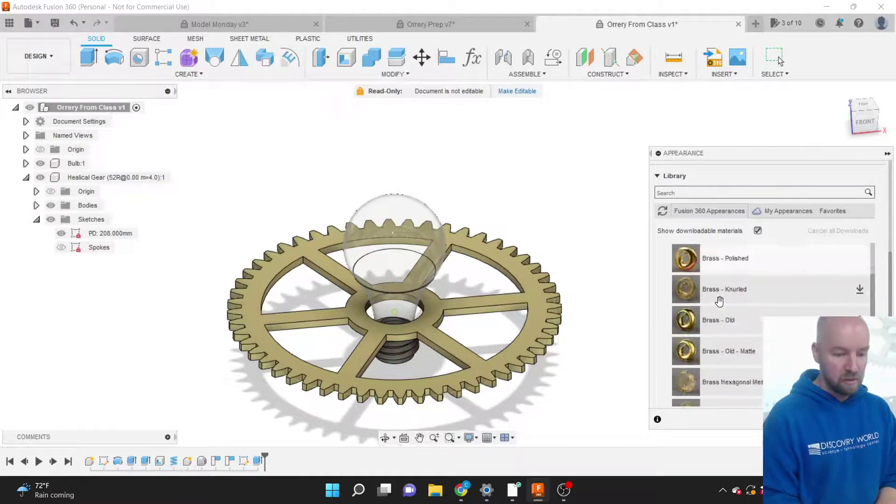
{"action": "left_click_drag", "start_coordinate": [720, 302], "coordinate": [538, 322]}
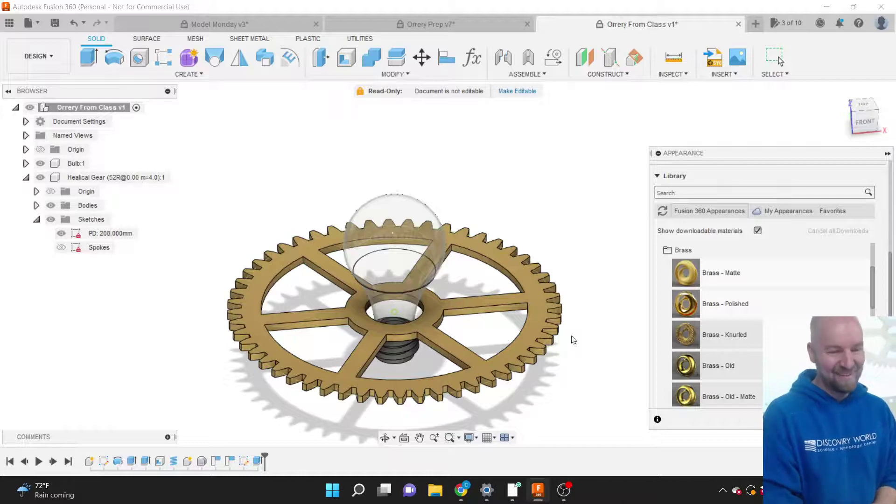
{"action": "left_click_drag", "start_coordinate": [753, 162], "coordinate": [699, 121]}
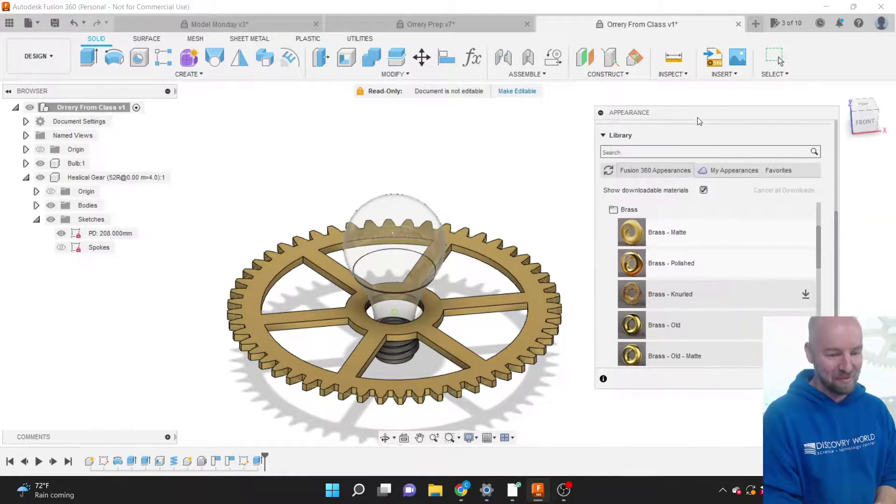
{"action": "left_click", "coordinate": [779, 60]}
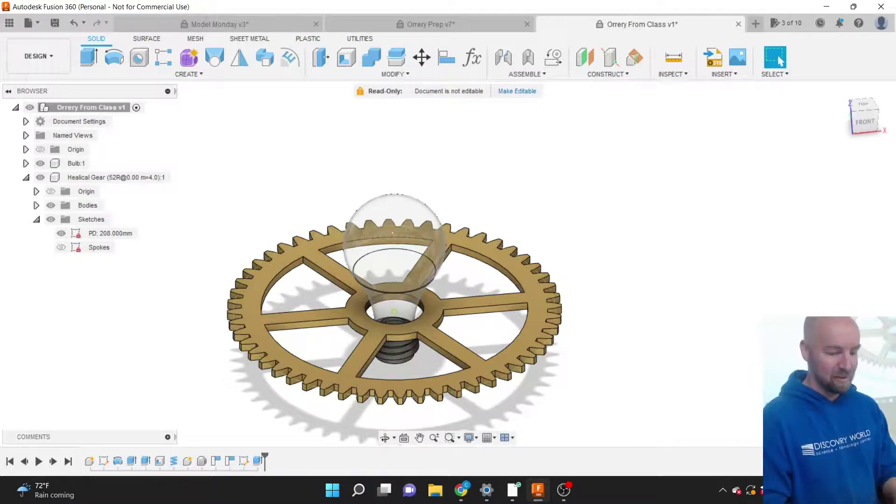
{"action": "left_click", "coordinate": [863, 119]}
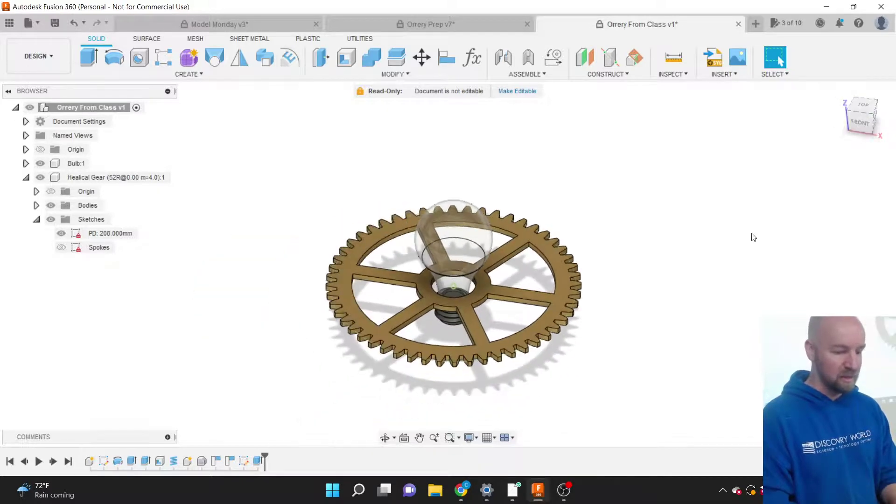
{"action": "scroll", "coordinate": [507, 271], "scroll_direction": "up", "scroll_amount": 3}
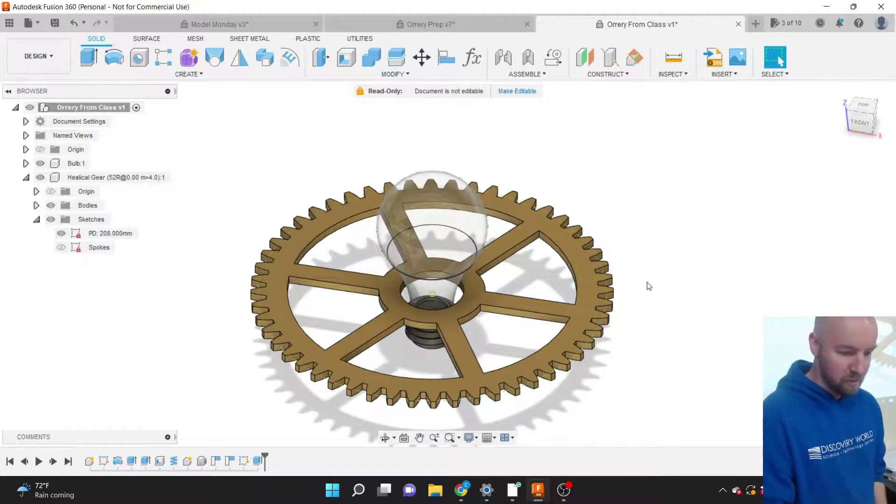
{"action": "scroll", "coordinate": [655, 285], "scroll_direction": "down", "scroll_amount": 1}
{"action": "scroll", "coordinate": [533, 273], "scroll_direction": "up", "scroll_amount": 3}
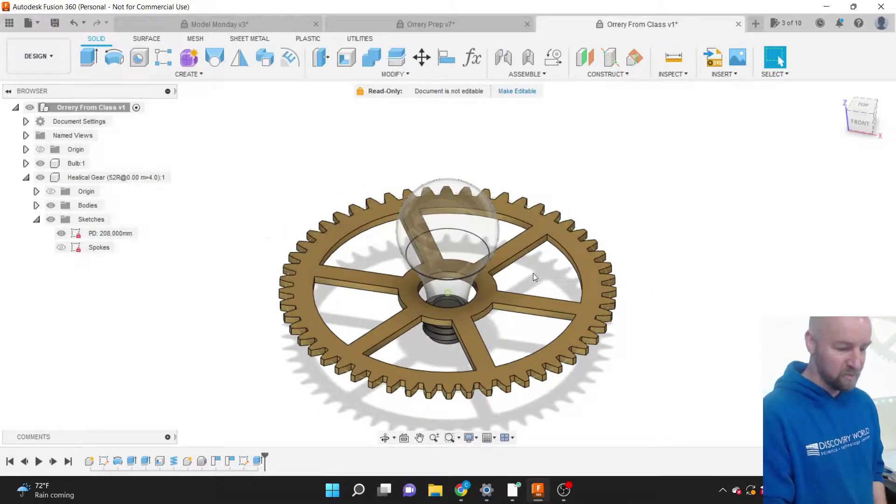
{"action": "scroll", "coordinate": [533, 273], "scroll_direction": "down", "scroll_amount": 1}
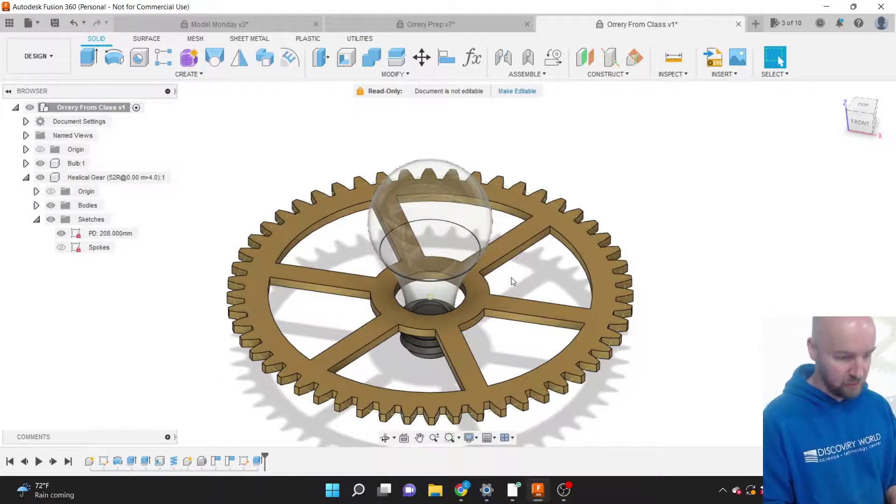
{"action": "scroll", "coordinate": [513, 280], "scroll_direction": "up", "scroll_amount": 5}
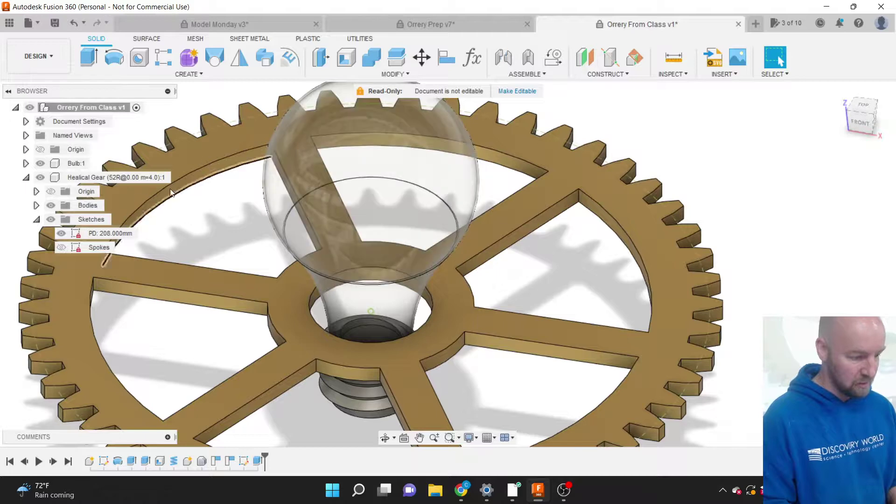
Make the Bulb component the active component.
{"action": "left_click", "coordinate": [79, 179]}
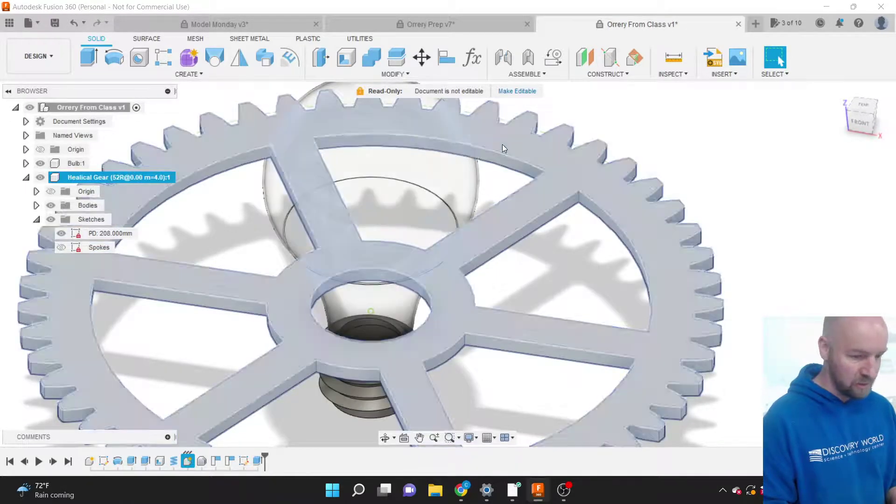
{"action": "left_click", "coordinate": [807, 227]}
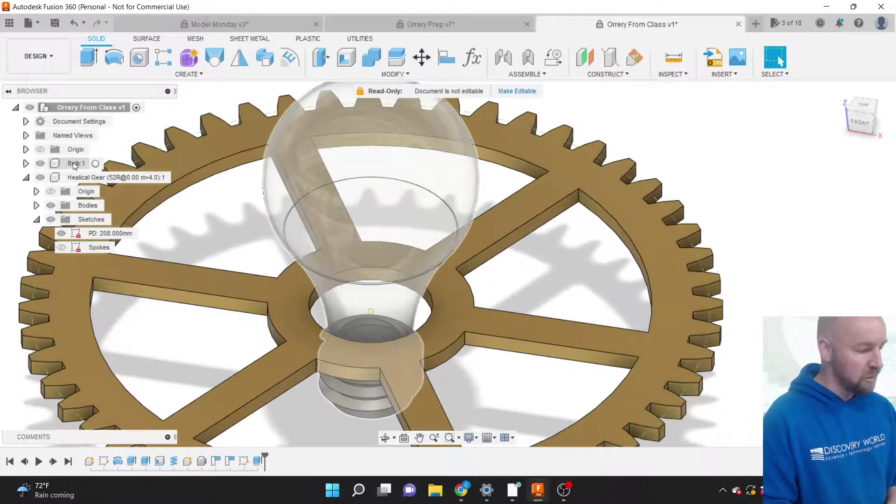
{"action": "left_click", "coordinate": [75, 164]}
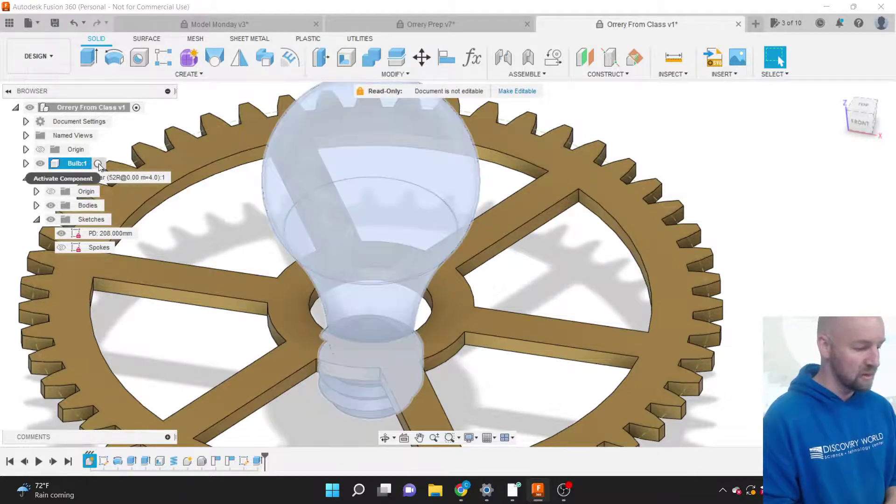
{"action": "left_click", "coordinate": [97, 163]}
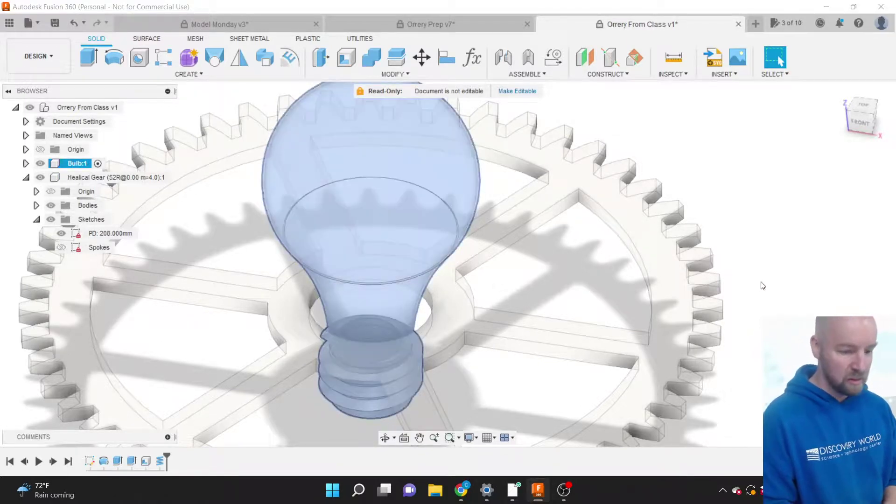
{"action": "left_click", "coordinate": [764, 281]}
Start a new sketch on the bulb's side plane.
{"action": "scroll", "coordinate": [761, 246], "scroll_direction": "down", "scroll_amount": 1}
{"action": "scroll", "coordinate": [763, 249], "scroll_direction": "down", "scroll_amount": 2}
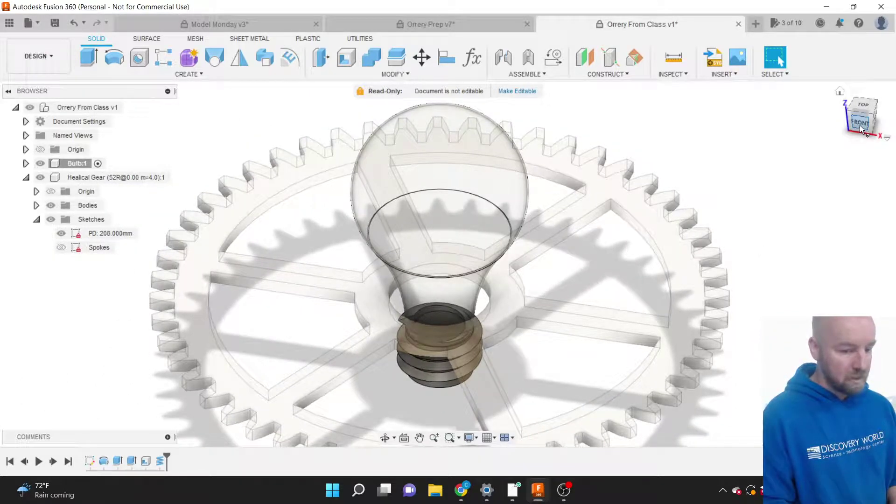
{"action": "left_click", "coordinate": [189, 74]}
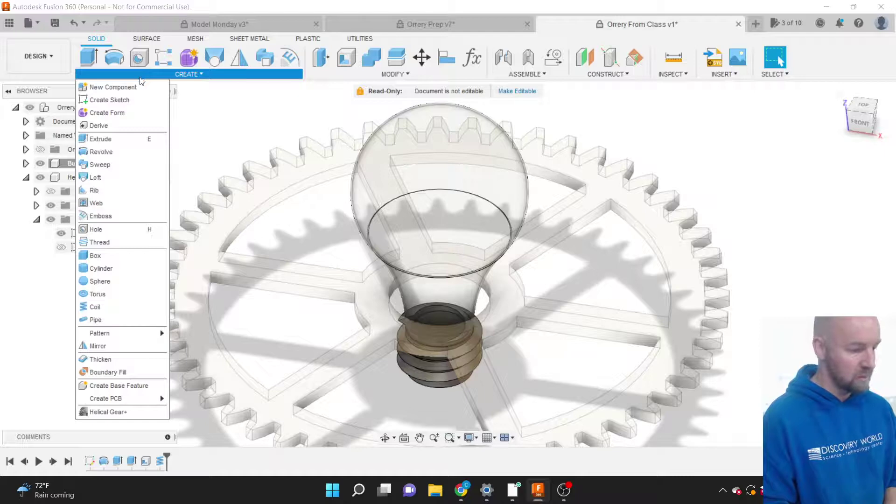
{"action": "left_click", "coordinate": [124, 101]}
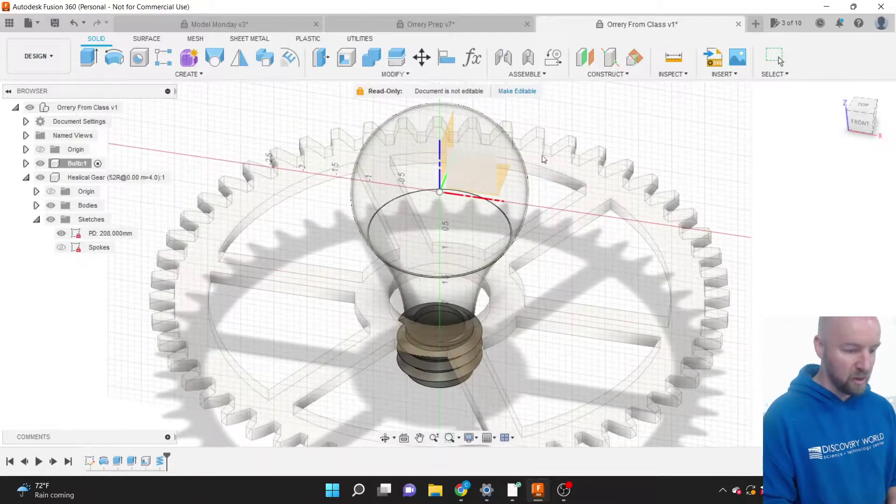
{"action": "left_click_drag", "start_coordinate": [876, 125], "coordinate": [809, 108]}
{"action": "scroll", "coordinate": [567, 294], "scroll_direction": "down", "scroll_amount": 4}
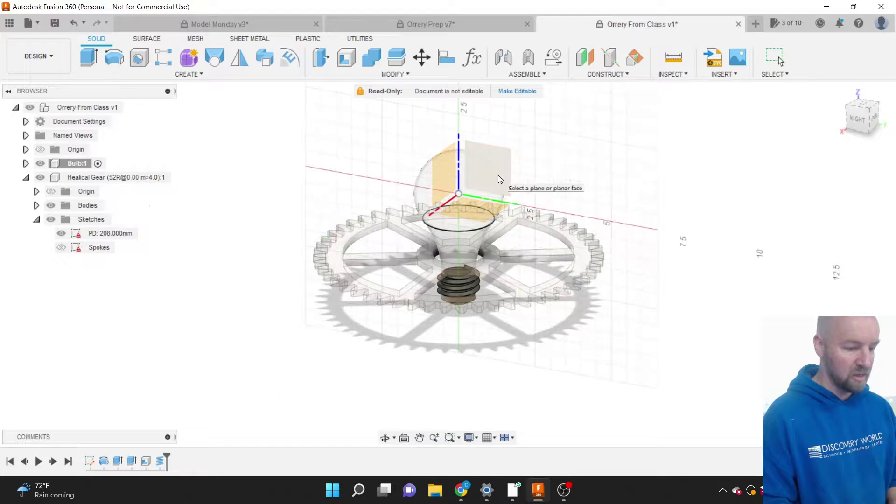
{"action": "scroll", "coordinate": [498, 175], "scroll_direction": "up", "scroll_amount": 4}
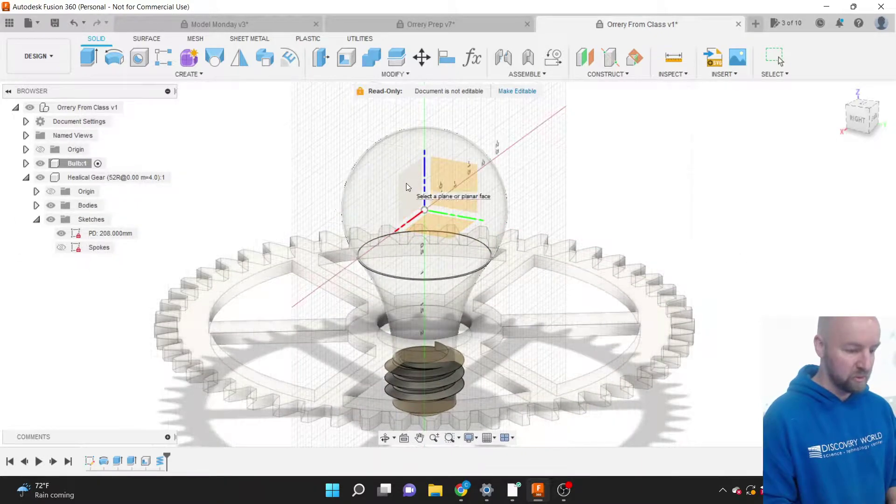
{"action": "left_click", "coordinate": [461, 181]}
Draw a vertical line from the threaded base up to just below the bulb's centre.
{"action": "scroll", "coordinate": [460, 172], "scroll_direction": "down", "scroll_amount": 4}
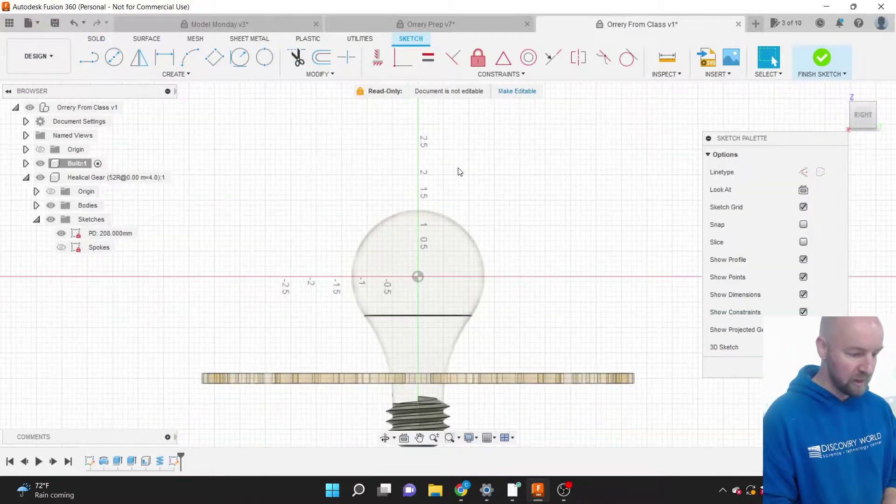
{"action": "scroll", "coordinate": [418, 351], "scroll_direction": "up", "scroll_amount": 2}
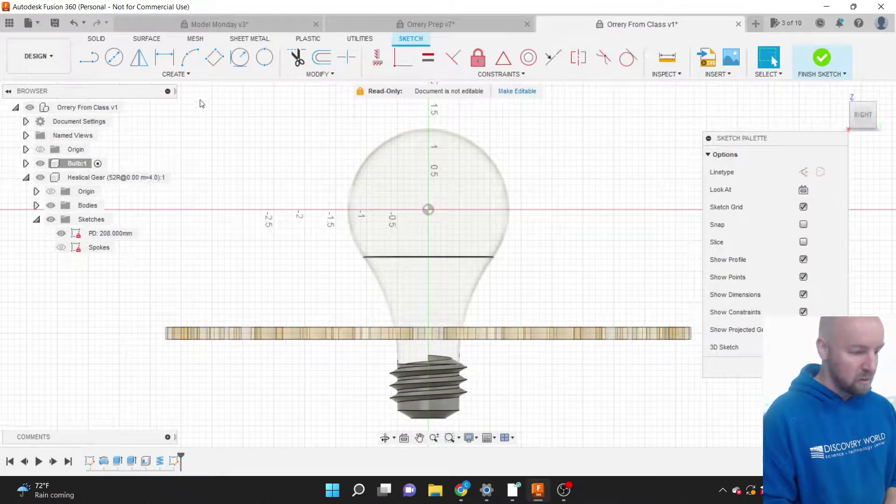
{"action": "left_click", "coordinate": [185, 76]}
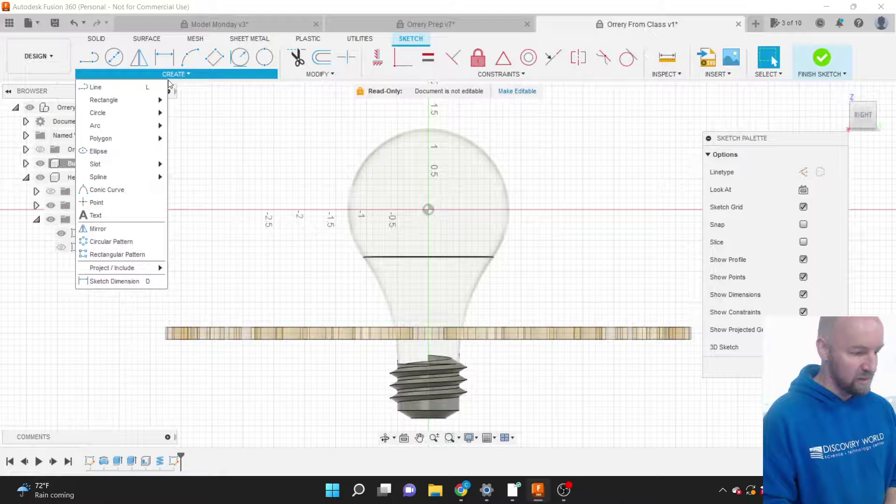
{"action": "mouse_move", "coordinate": [124, 99]}
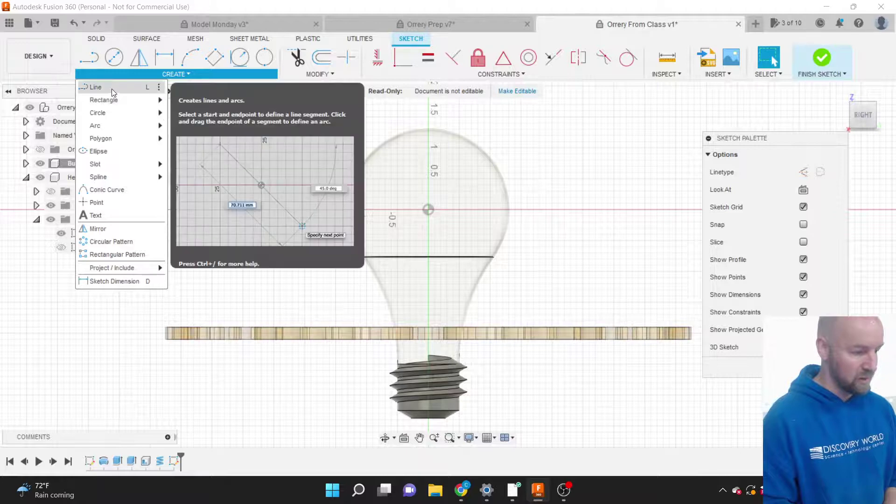
{"action": "left_click", "coordinate": [112, 92]}
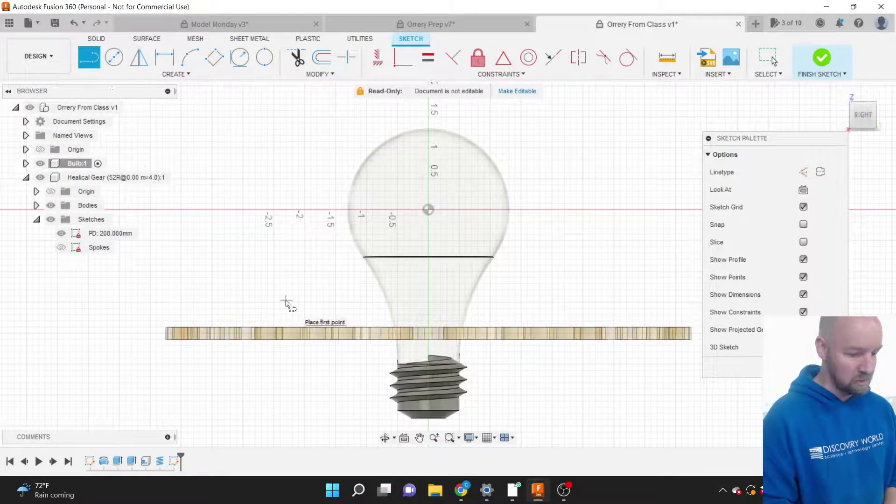
{"action": "left_click", "coordinate": [416, 374]}
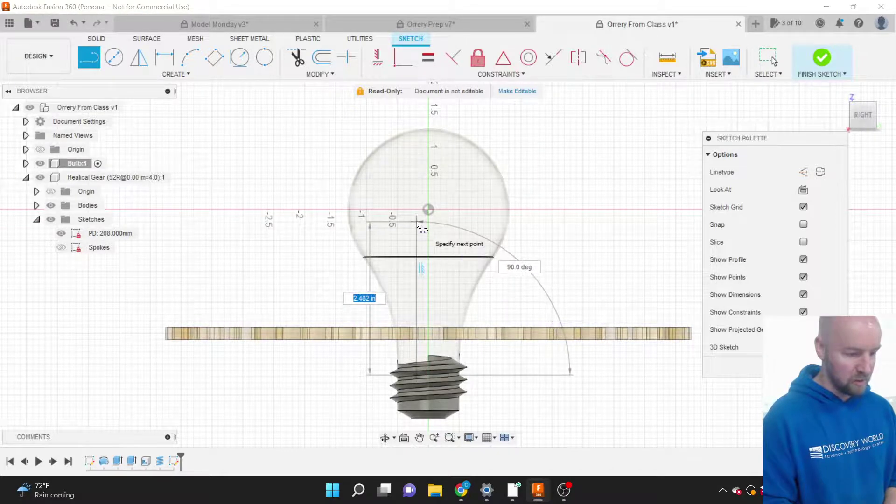
{"action": "left_click", "coordinate": [417, 222]}
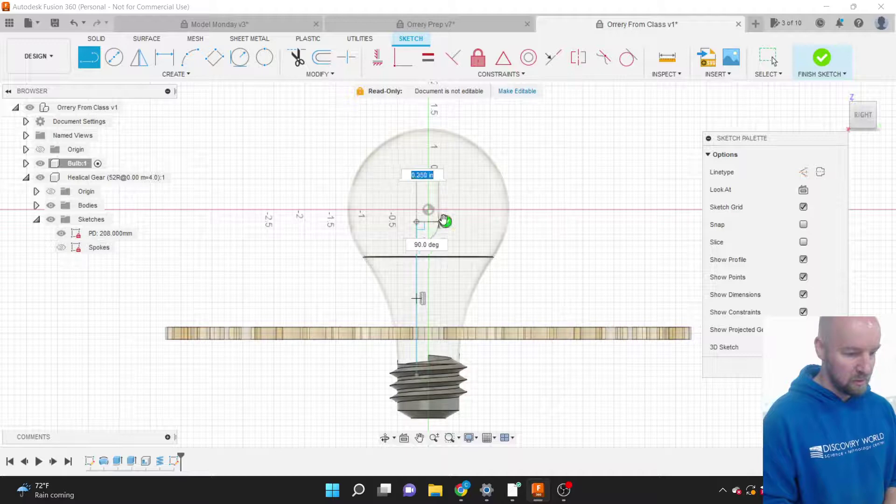
{"action": "key", "text": "Escape"}
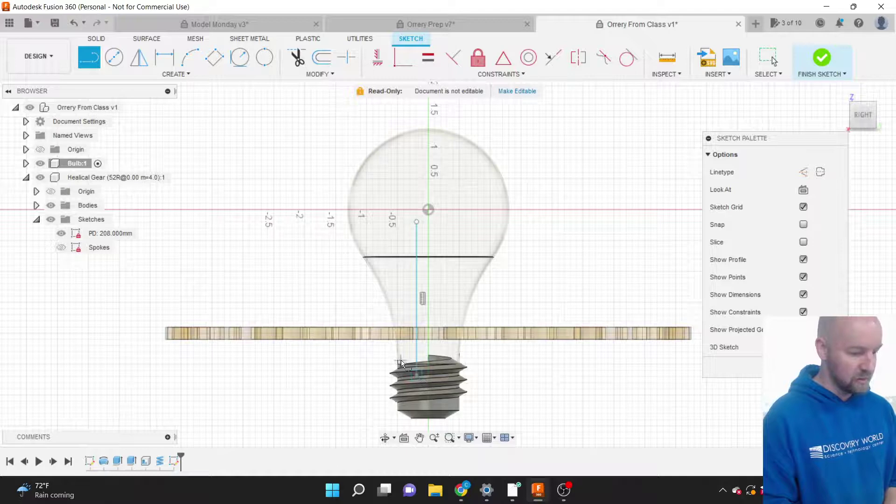
Draw a three-point arc from the line's top end, looping around the bulb's centre to a point right of it.
{"action": "left_click", "coordinate": [174, 75]}
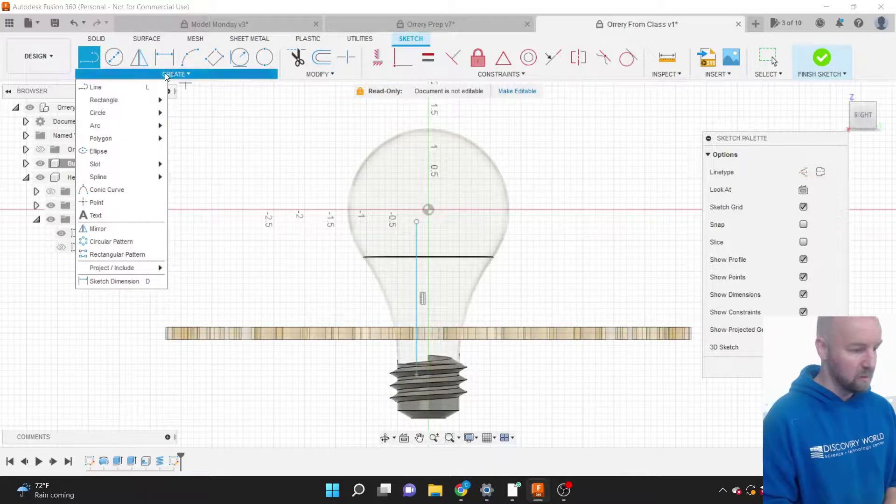
{"action": "mouse_move", "coordinate": [128, 125]}
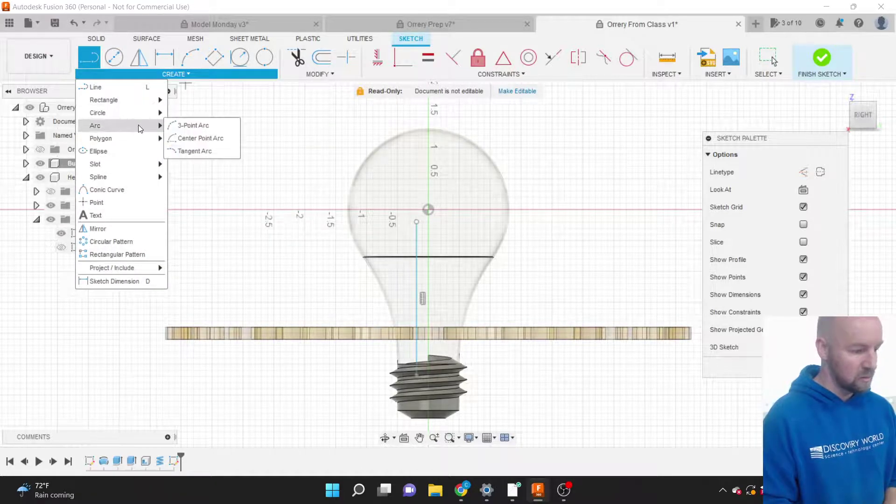
{"action": "left_click", "coordinate": [189, 124]}
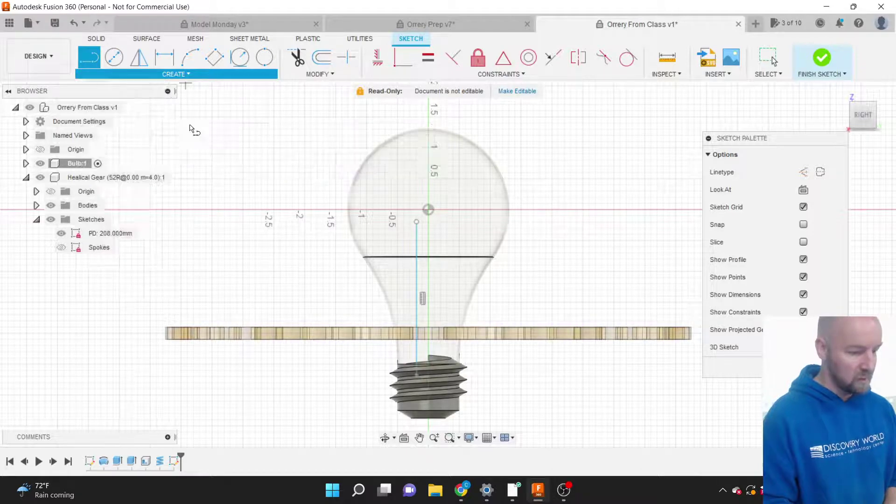
{"action": "left_click", "coordinate": [416, 223]}
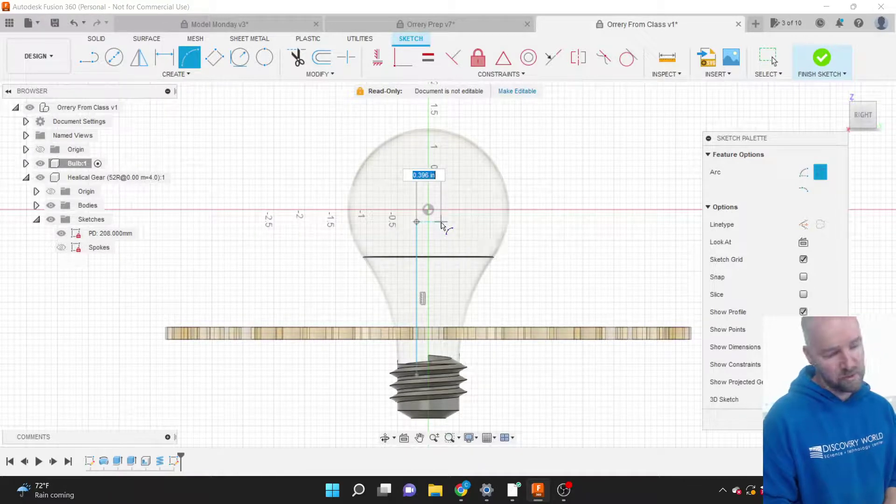
{"action": "left_click", "coordinate": [440, 223]}
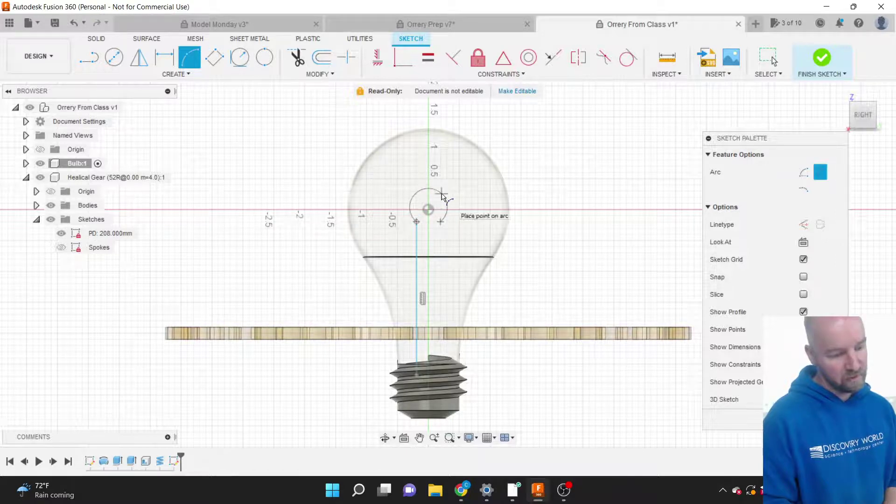
{"action": "left_click", "coordinate": [443, 196]}
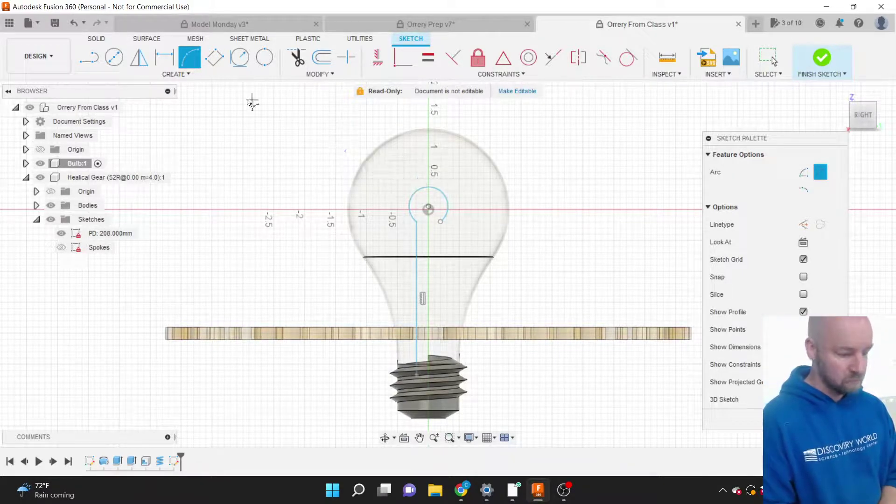
{"action": "left_click", "coordinate": [186, 78]}
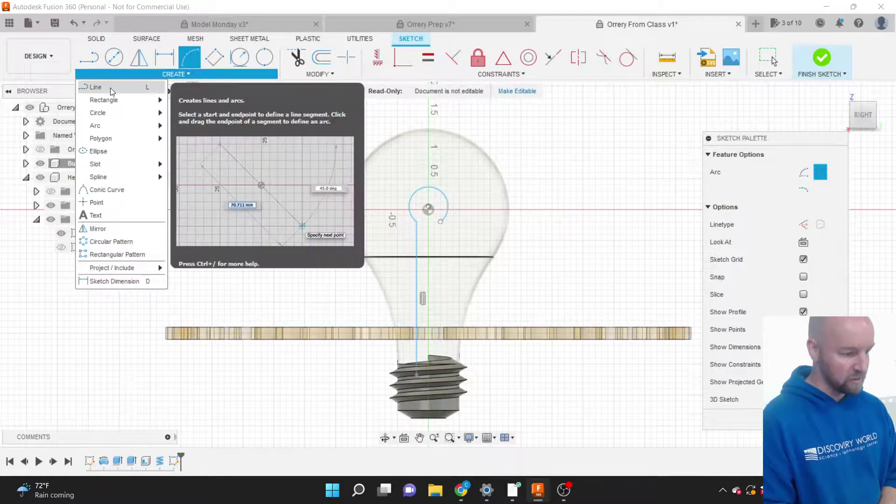
Draw a second vertical line from the arc's free end down into the threaded base.
{"action": "left_click", "coordinate": [110, 88]}
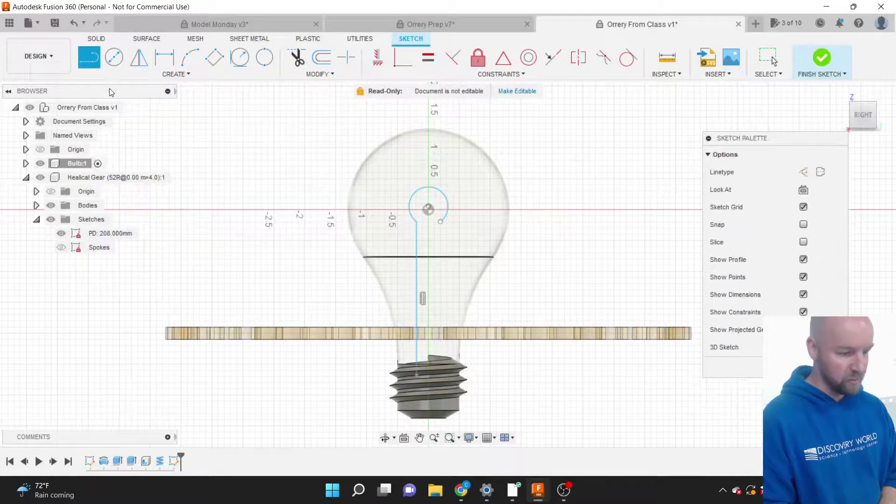
{"action": "left_click", "coordinate": [438, 225]}
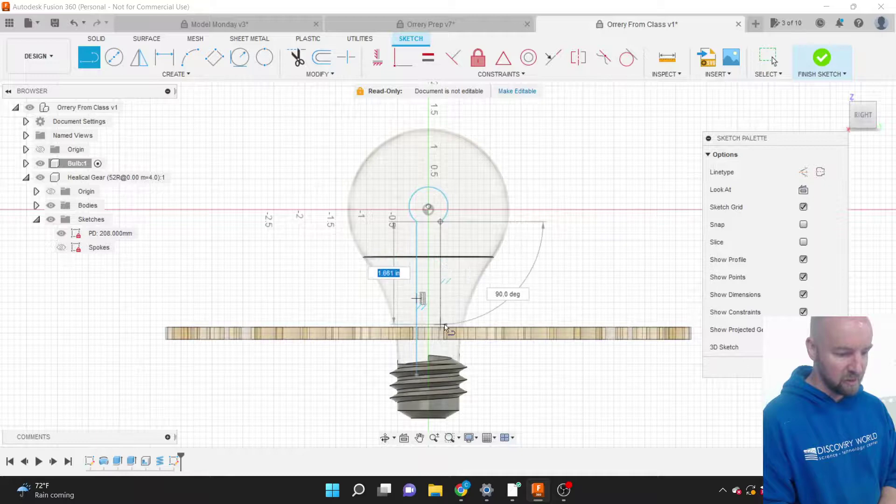
{"action": "left_click", "coordinate": [443, 374]}
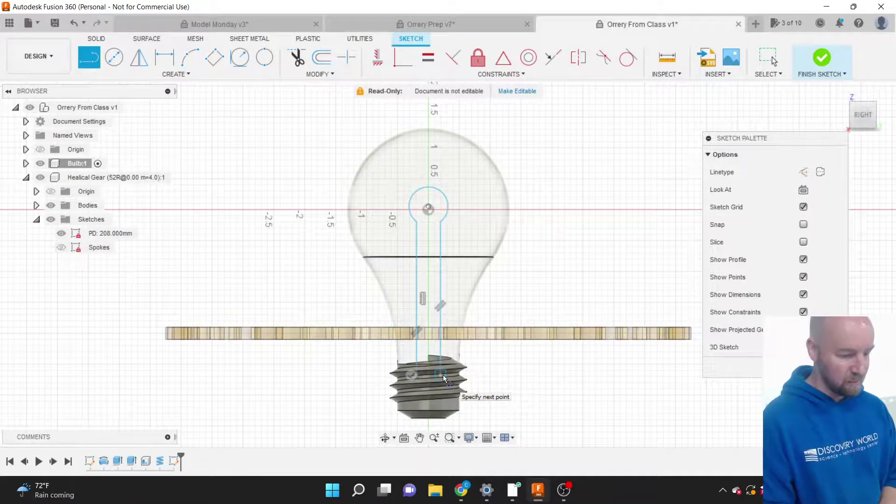
{"action": "key", "text": "Escape"}
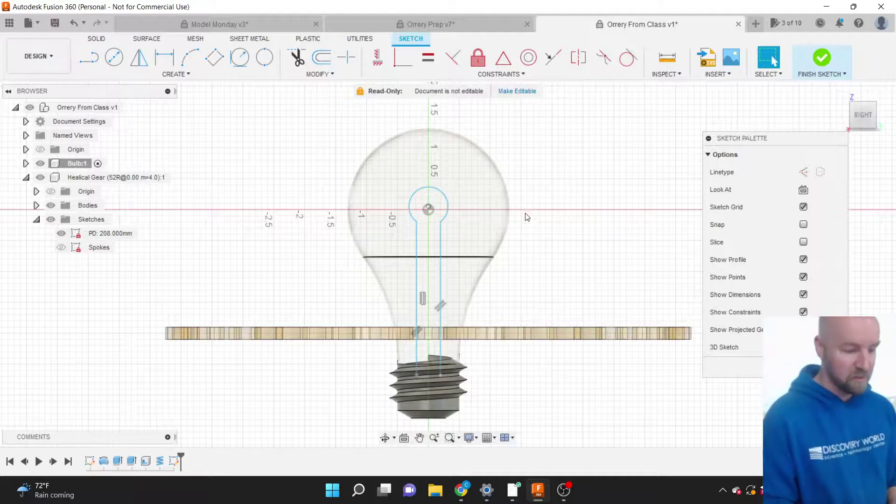
View the bulb in perspective and finish the filament sketch.
{"action": "mouse_move", "coordinate": [865, 118]}
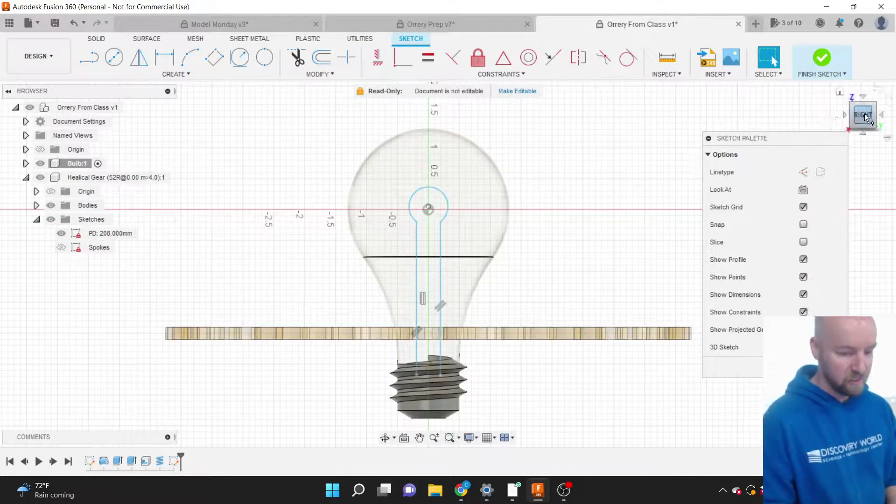
{"action": "mouse_move", "coordinate": [865, 118]}
{"action": "left_mouse_down"}
{"action": "mouse_move", "coordinate": [854, 135]}
{"action": "mouse_move", "coordinate": [861, 122]}
{"action": "left_mouse_up"}
{"action": "scroll", "coordinate": [429, 245], "scroll_direction": "up", "scroll_amount": 3}
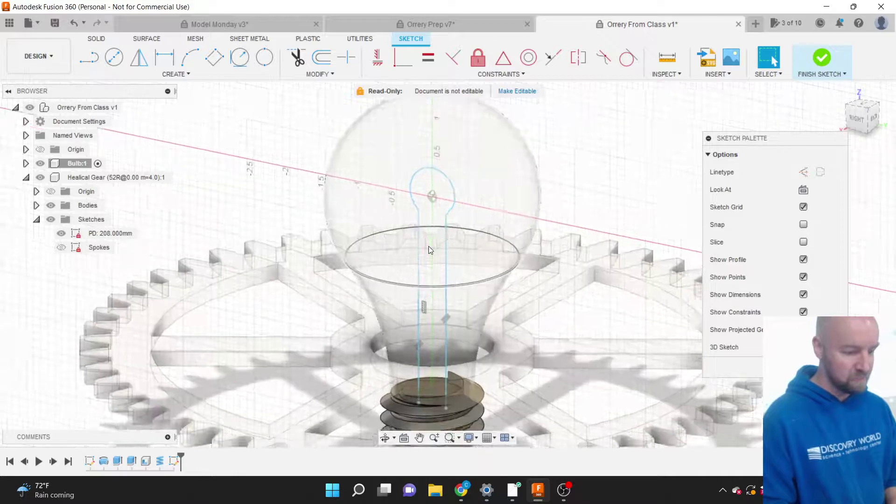
{"action": "scroll", "coordinate": [428, 245], "scroll_direction": "up", "scroll_amount": 2}
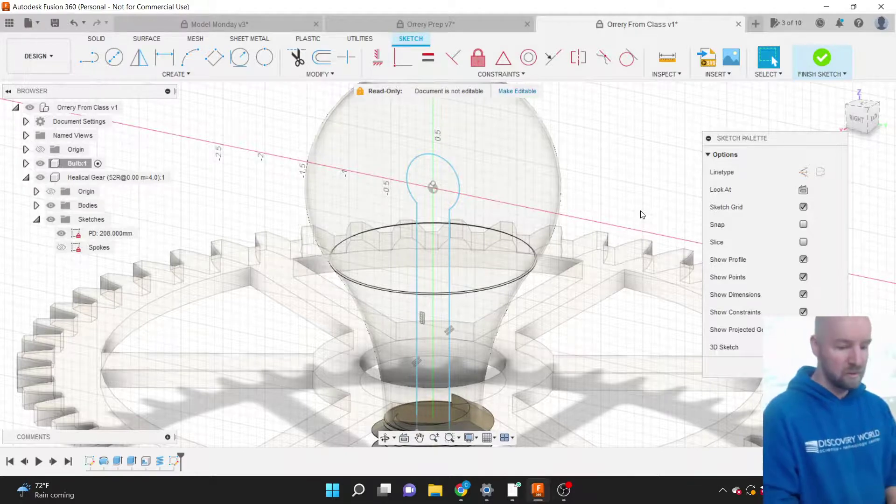
{"action": "left_click", "coordinate": [821, 57]}
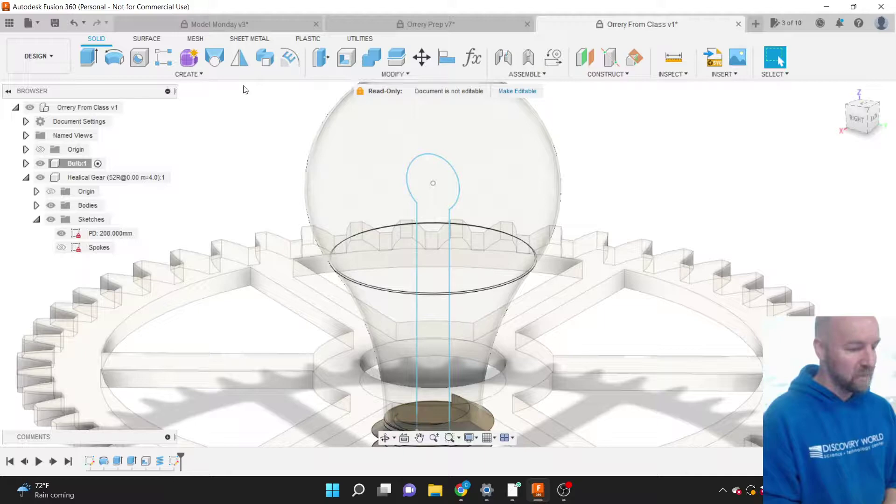
Start the Pipe feature from the Solid Create menu.
{"action": "left_click", "coordinate": [208, 77]}
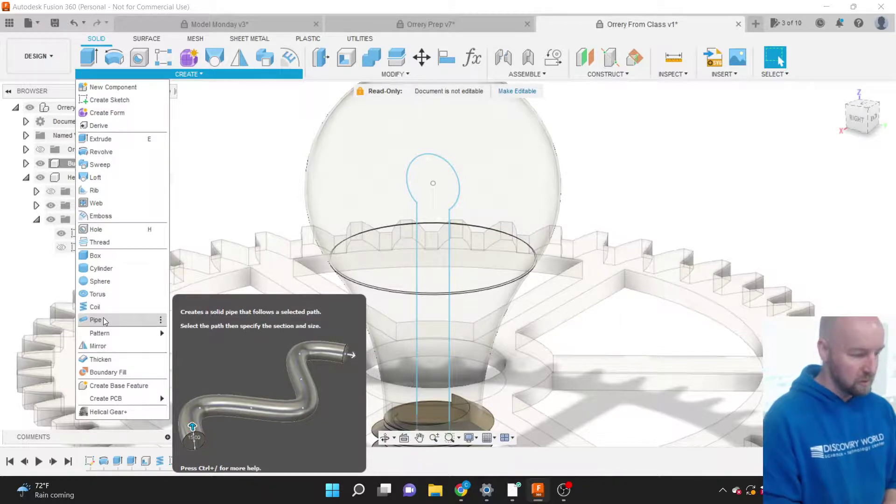
{"action": "left_click", "coordinate": [179, 76]}
{"action": "left_click", "coordinate": [181, 73]}
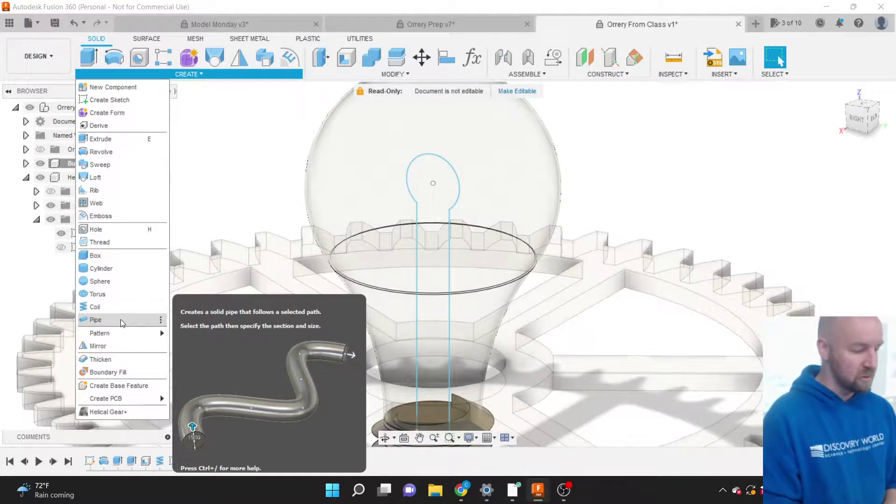
{"action": "left_click", "coordinate": [114, 320]}
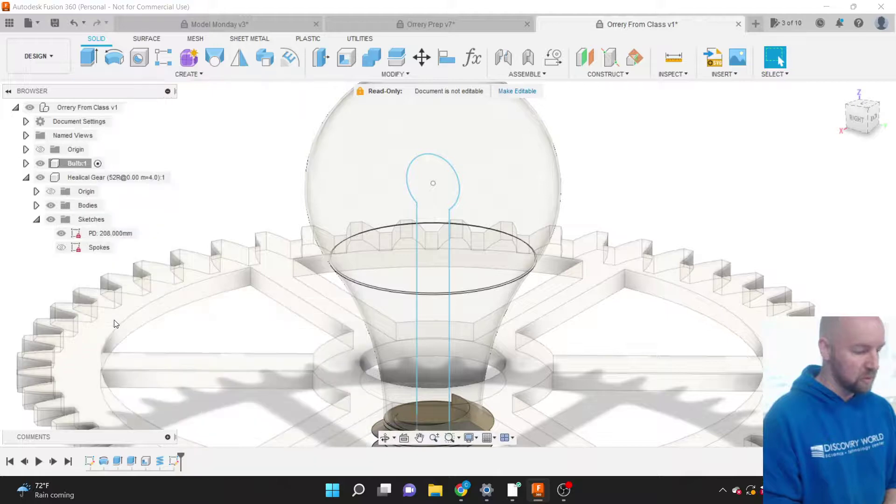
Pick the filament sketch as the pipe path and set the operation to New Body.
{"action": "left_click", "coordinate": [416, 265]}
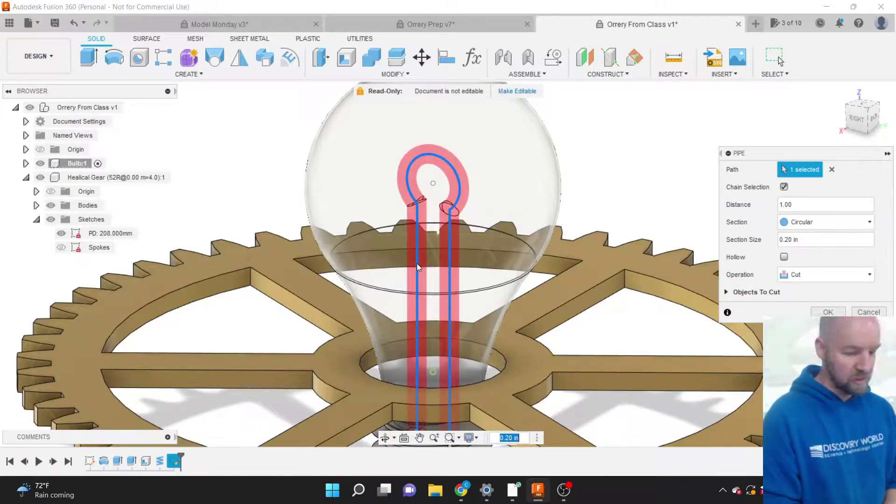
{"action": "left_click", "coordinate": [804, 275]}
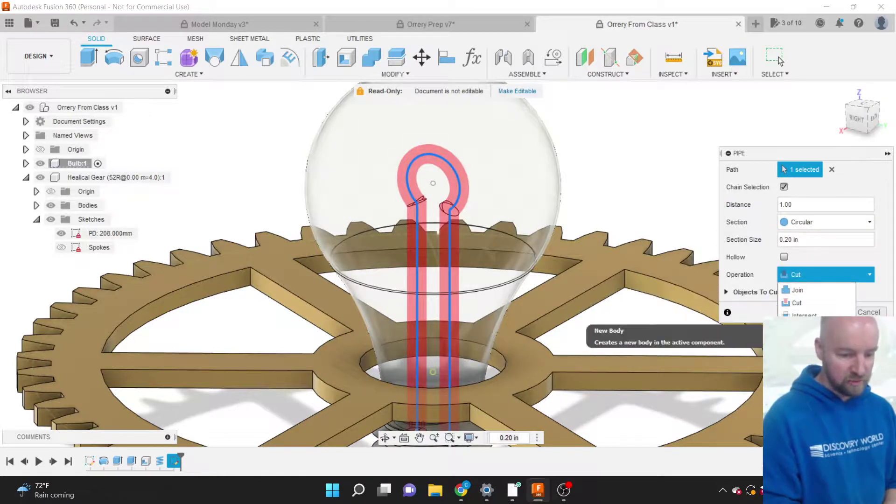
{"action": "left_click", "coordinate": [802, 328]}
{"action": "left_click_drag", "start_coordinate": [771, 156], "coordinate": [685, 154]}
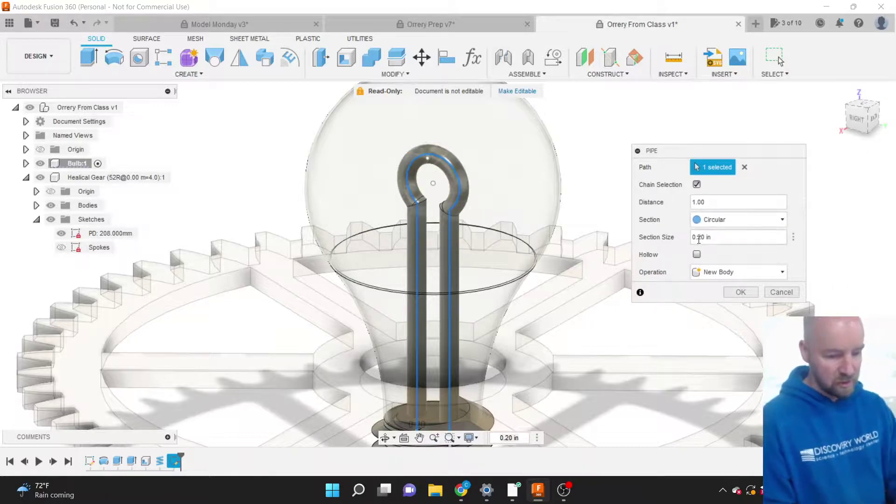
{"action": "left_click", "coordinate": [716, 272]}
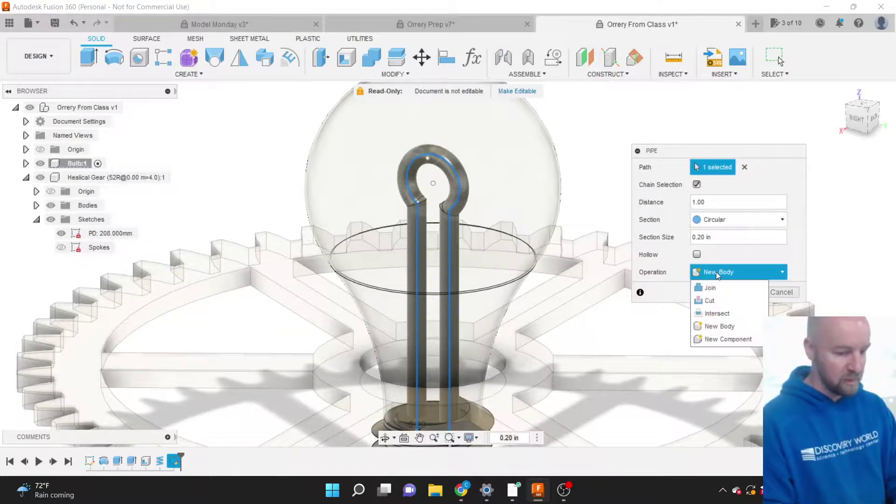
{"action": "left_click", "coordinate": [717, 274]}
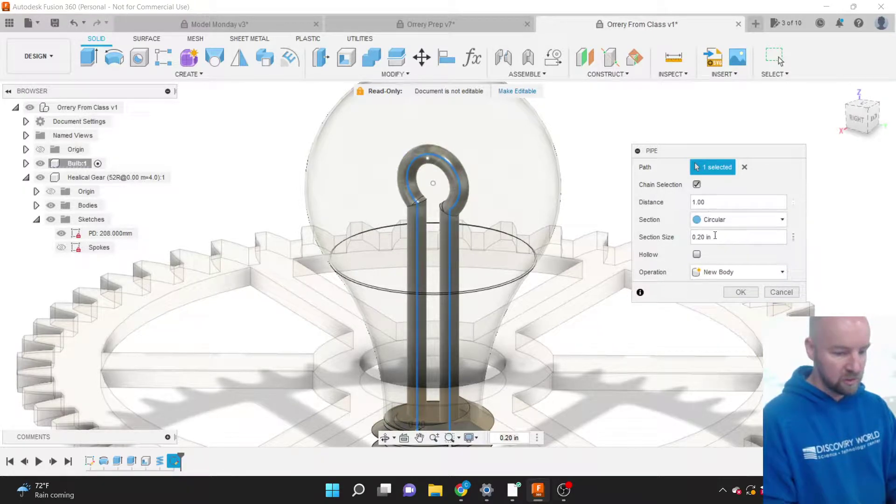
Set the pipe section size to 0.050 in and create the filament pipe.
{"action": "left_click", "coordinate": [701, 239]}
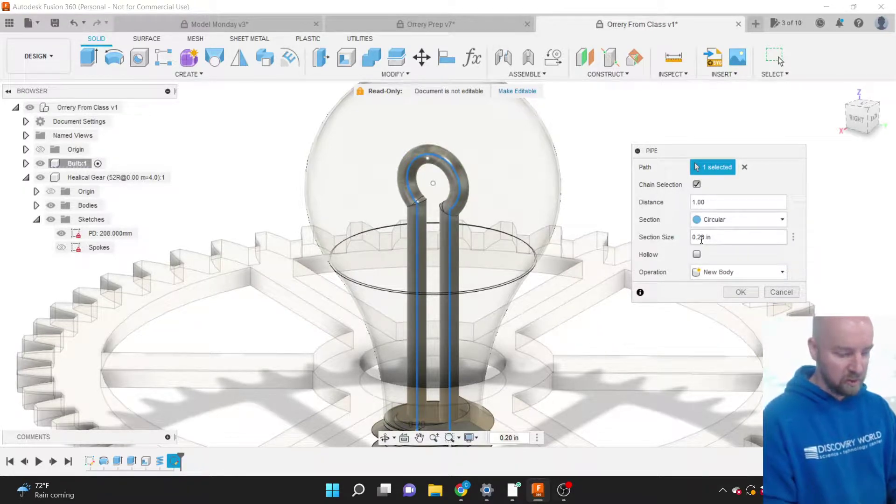
{"action": "type", "text": "0"}
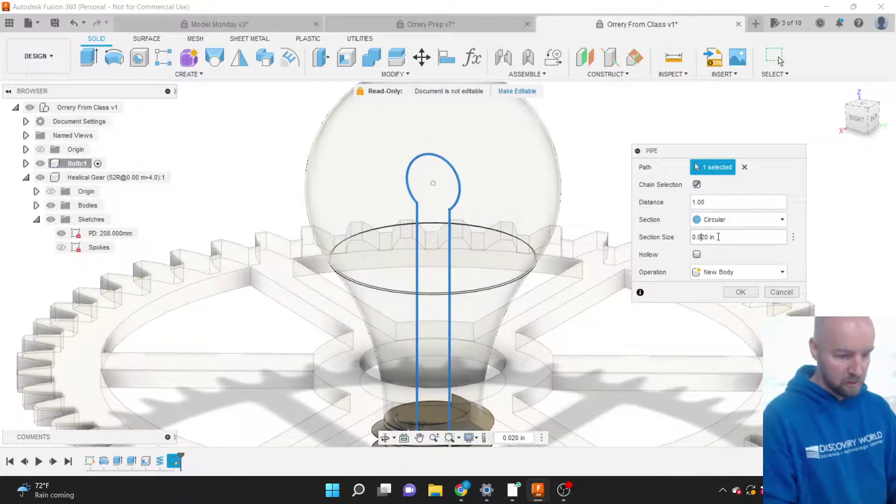
{"action": "key", "text": "BackSpace"}
{"action": "type", "text": "5"}
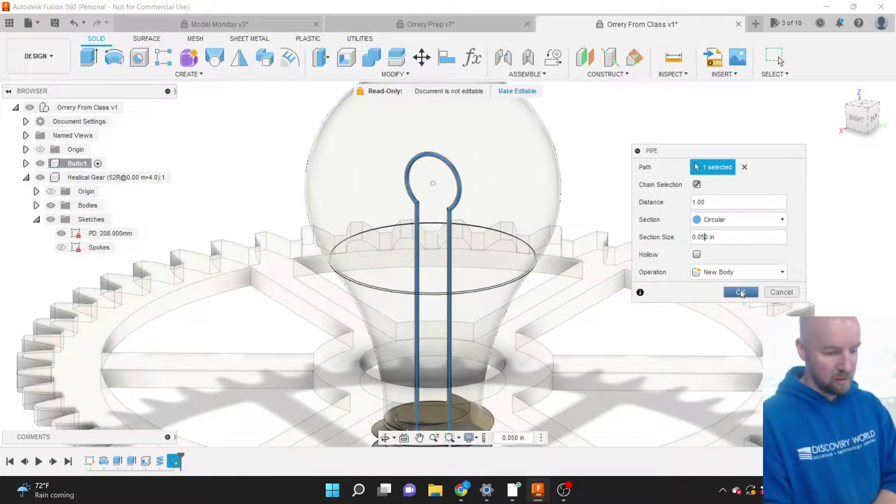
{"action": "left_click", "coordinate": [741, 293]}
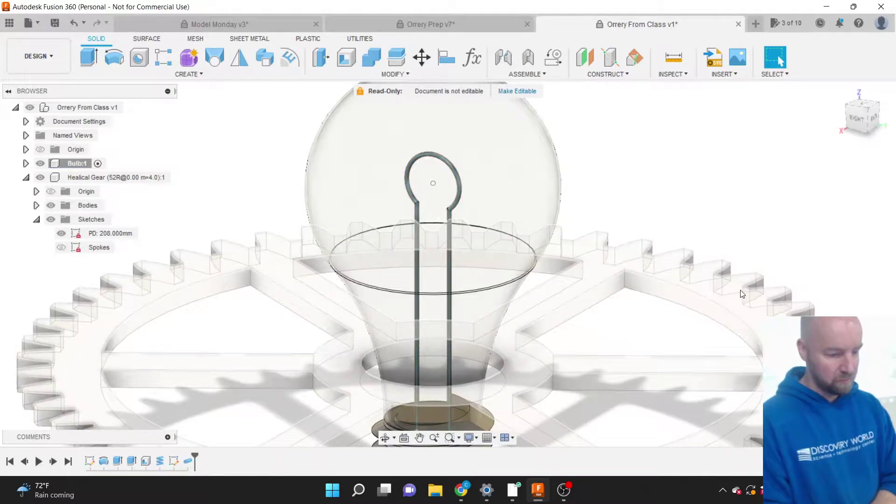
{"action": "scroll", "coordinate": [741, 293], "scroll_direction": "down", "scroll_amount": 3}
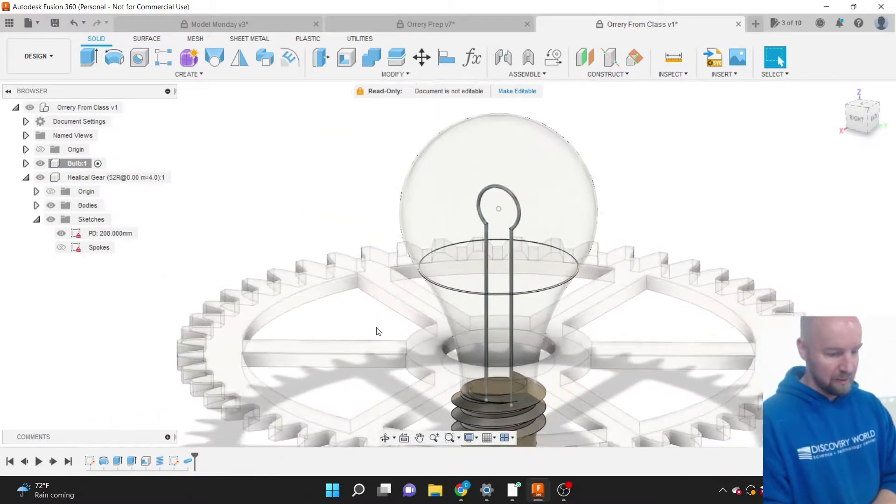
{"action": "scroll", "coordinate": [378, 331], "scroll_direction": "down", "scroll_amount": 3}
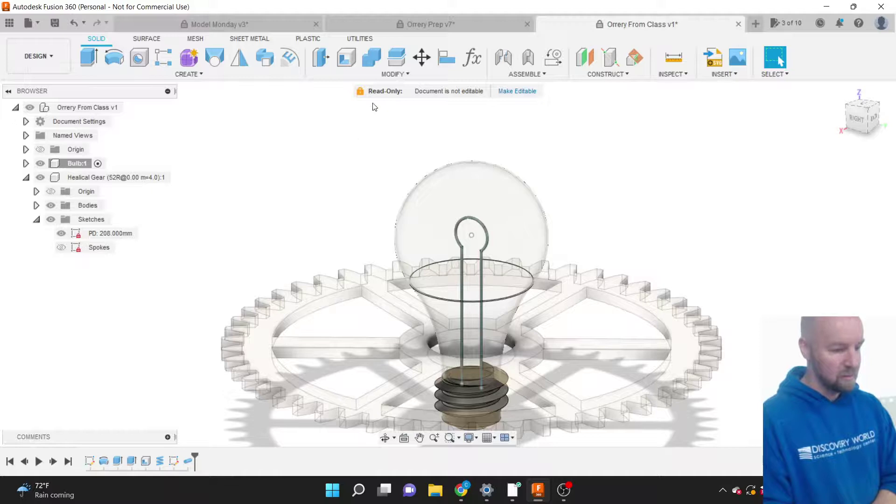
Open the Appearance dialog from the Modify menu.
{"action": "left_click", "coordinate": [396, 56]}
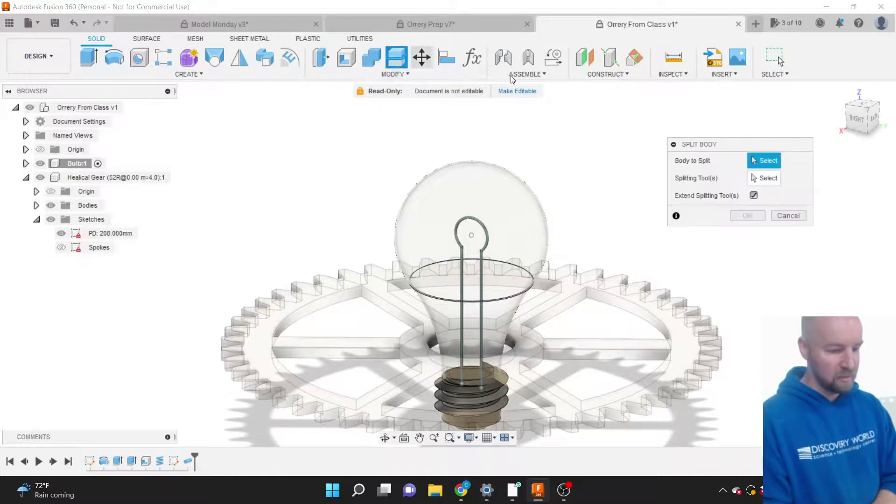
{"action": "left_click", "coordinate": [782, 215]}
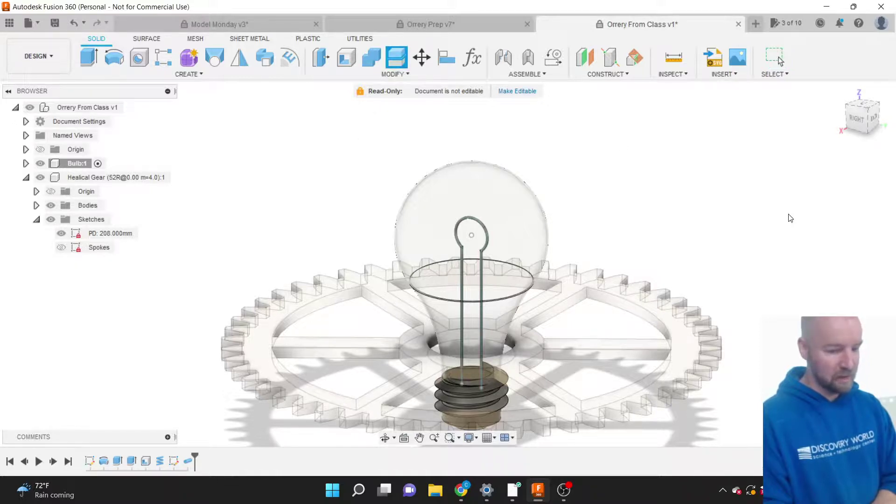
{"action": "left_click", "coordinate": [397, 74]}
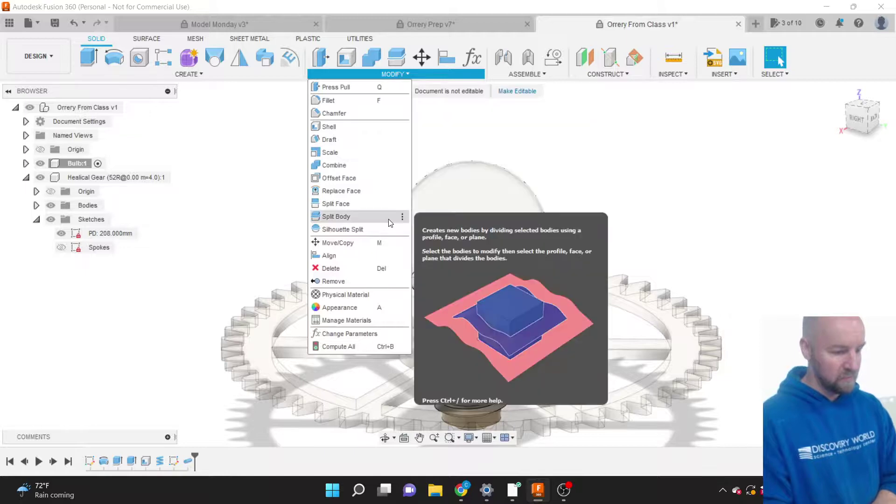
{"action": "left_click", "coordinate": [338, 308]}
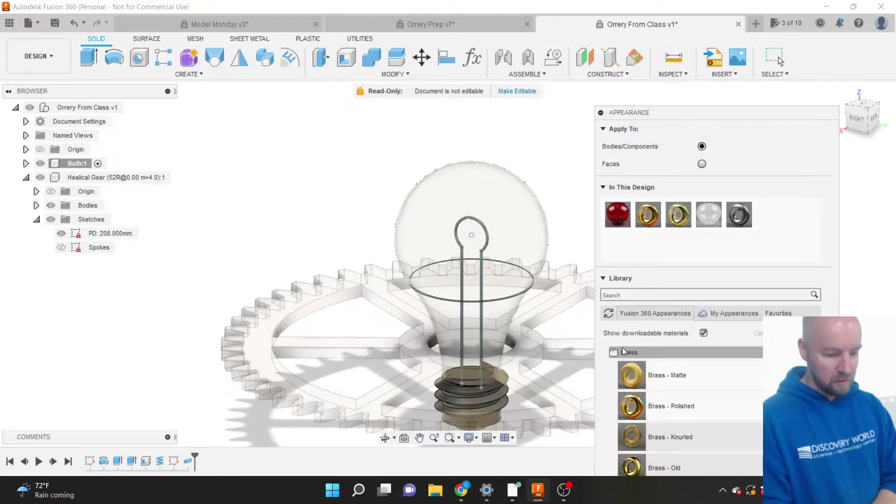
Collapse the Brass, Gold and Metal library folders and expand the Other folder.
{"action": "left_click", "coordinate": [622, 351]}
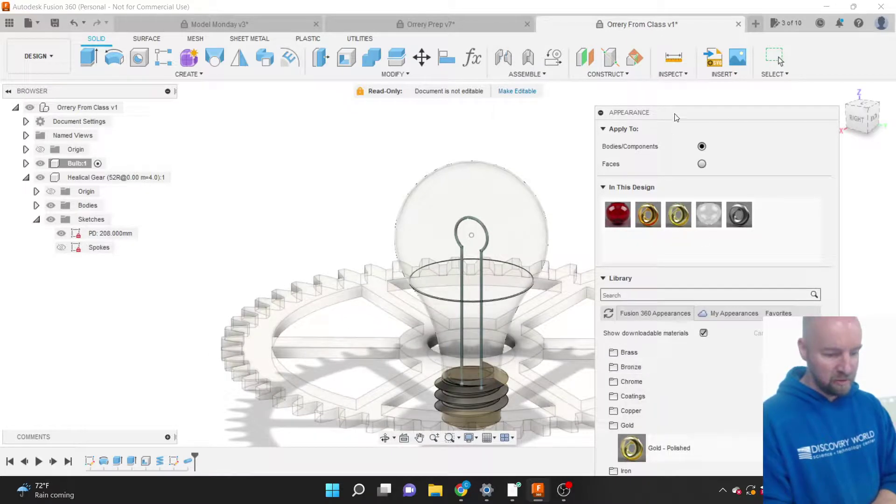
{"action": "left_click_drag", "start_coordinate": [676, 117], "coordinate": [669, 35]}
{"action": "left_click", "coordinate": [628, 343]}
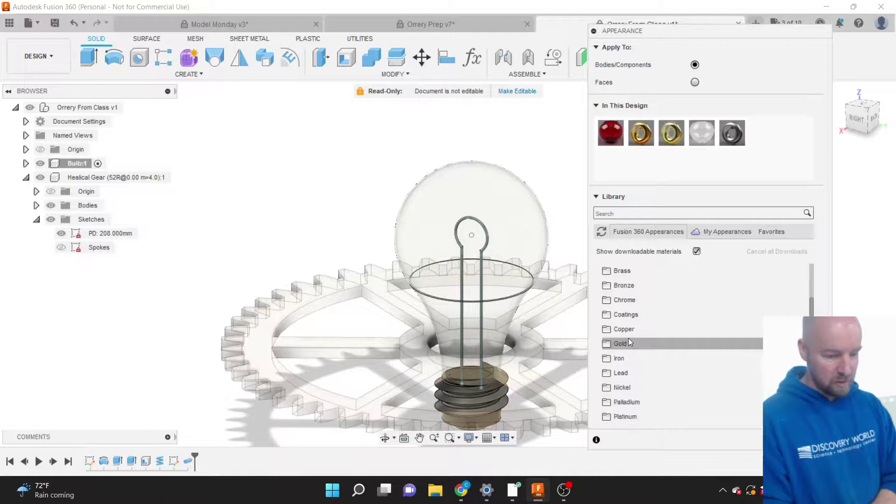
{"action": "scroll", "coordinate": [664, 345], "scroll_direction": "up", "scroll_amount": 4}
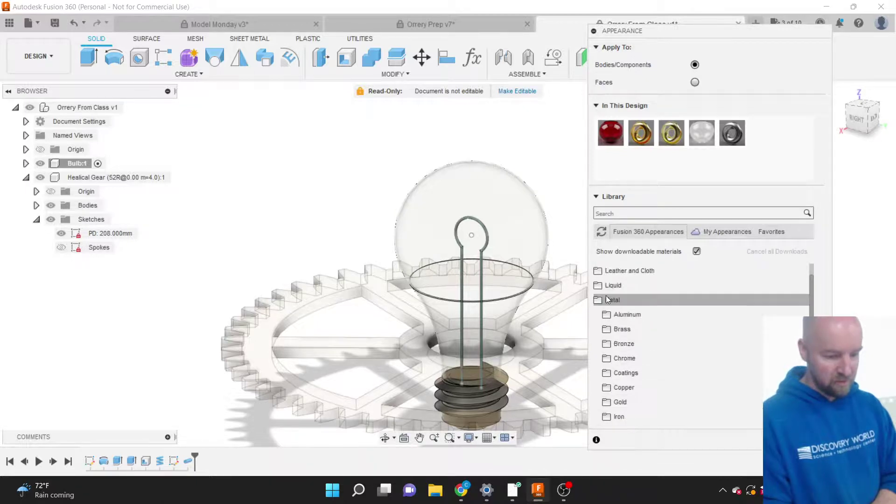
{"action": "left_click", "coordinate": [608, 299]}
{"action": "left_click", "coordinate": [638, 343]}
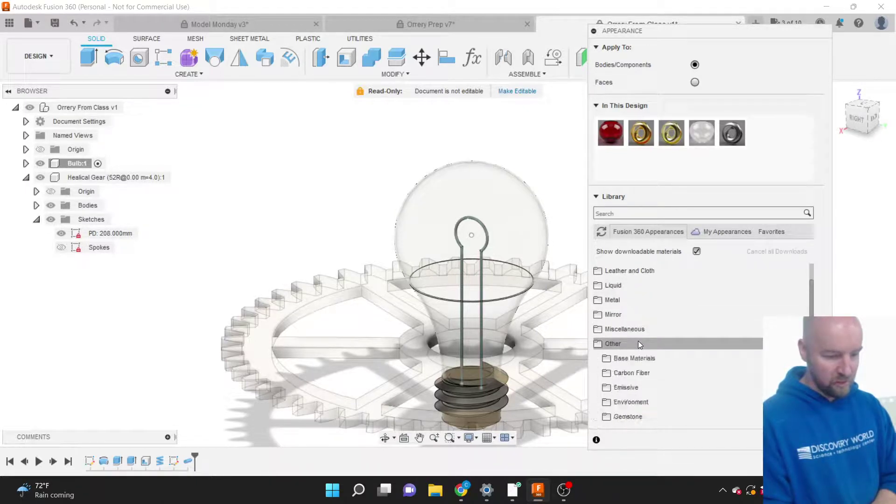
{"action": "scroll", "coordinate": [638, 342], "scroll_direction": "down", "scroll_amount": 3}
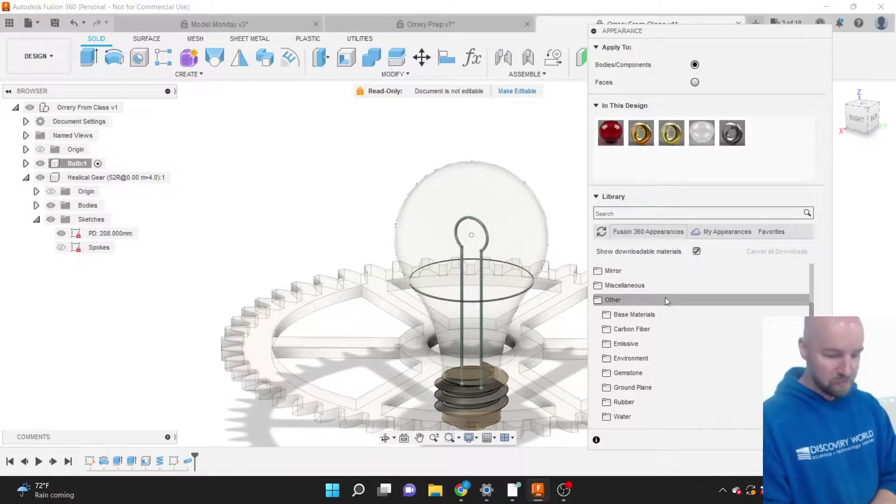
{"action": "scroll", "coordinate": [665, 298], "scroll_direction": "down", "scroll_amount": 2}
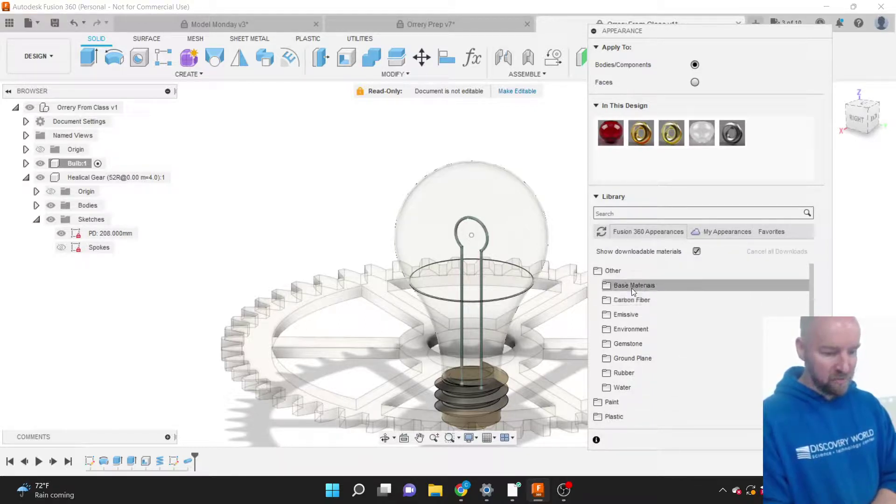
Expand the Emissive folder and download the Display - 4x20 - LCD appearance.
{"action": "left_click", "coordinate": [626, 315]}
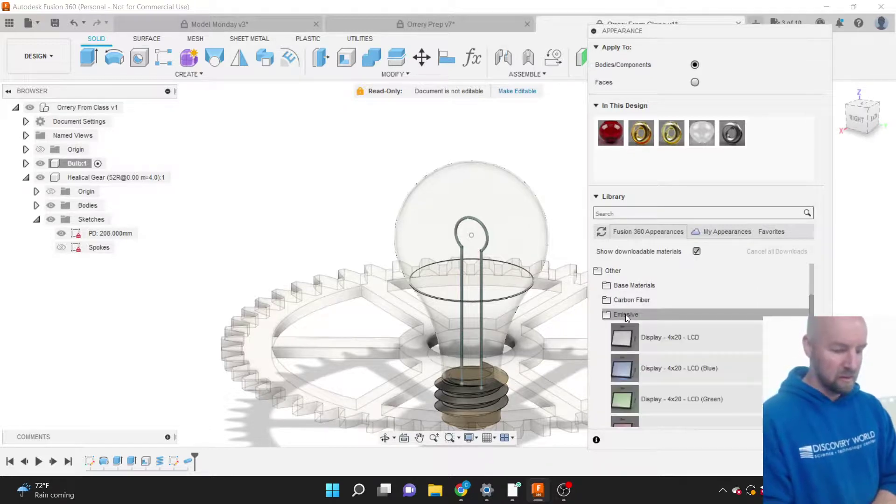
{"action": "scroll", "coordinate": [671, 321], "scroll_direction": "down", "scroll_amount": 3}
{"action": "scroll", "coordinate": [671, 322], "scroll_direction": "down", "scroll_amount": 10}
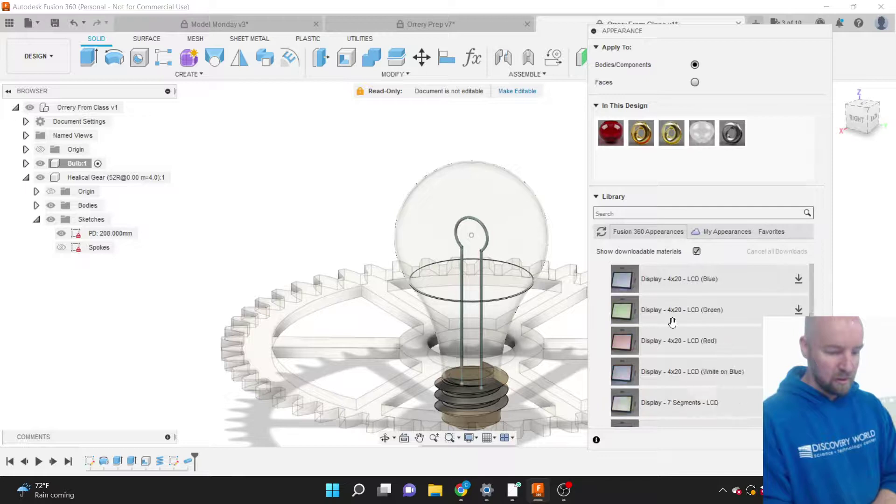
{"action": "scroll", "coordinate": [672, 322], "scroll_direction": "up", "scroll_amount": 5}
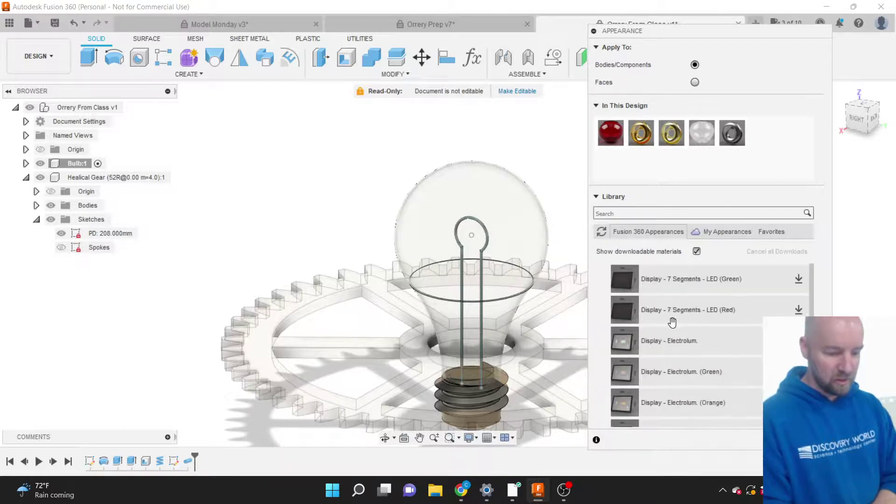
{"action": "scroll", "coordinate": [671, 322], "scroll_direction": "up", "scroll_amount": 4}
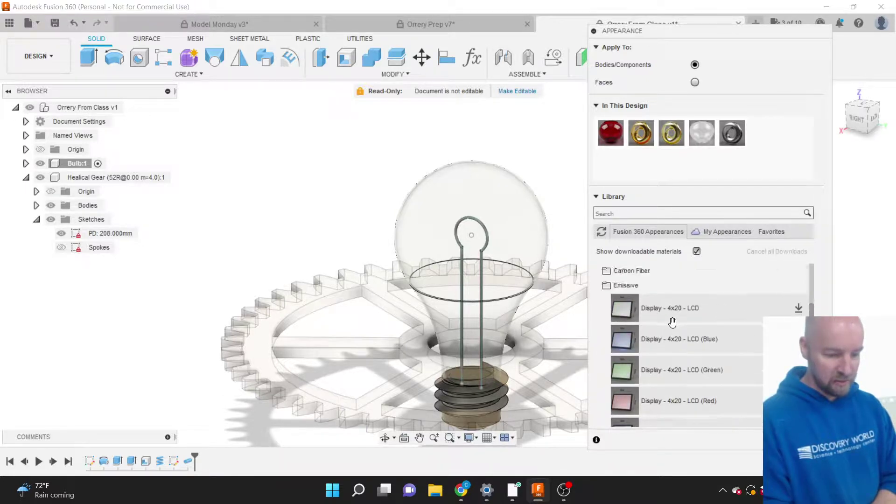
{"action": "scroll", "coordinate": [672, 322], "scroll_direction": "down", "scroll_amount": 1}
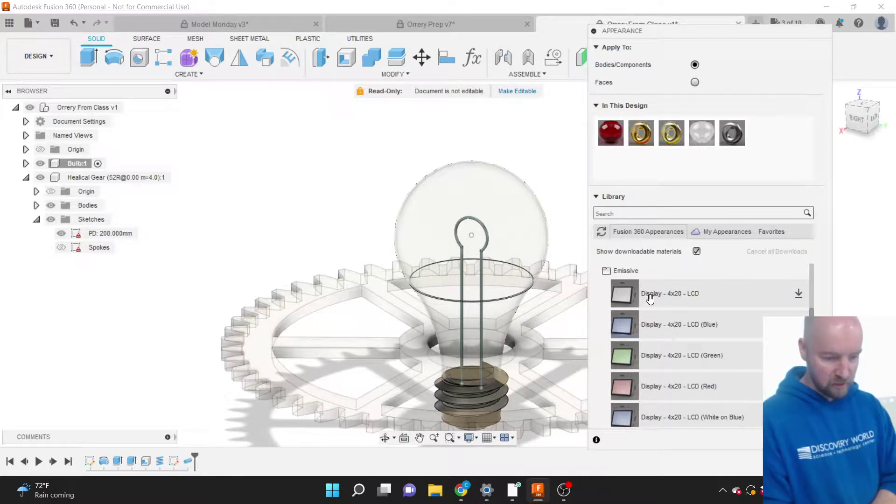
{"action": "left_click", "coordinate": [799, 293]}
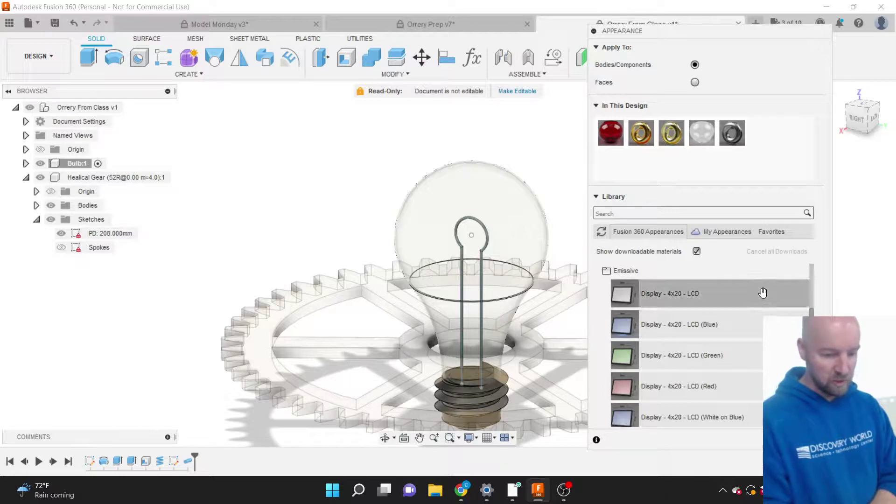
{"action": "scroll", "coordinate": [727, 299], "scroll_direction": "down", "scroll_amount": 5}
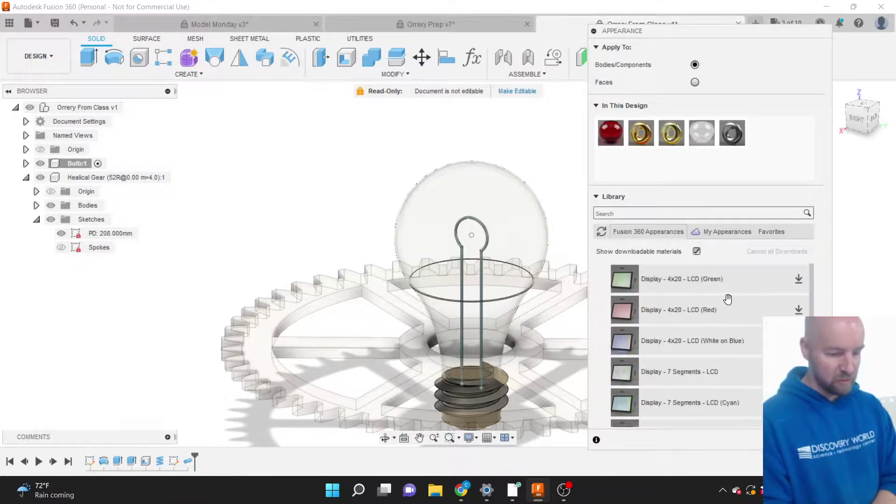
{"action": "scroll", "coordinate": [728, 298], "scroll_direction": "down", "scroll_amount": 4}
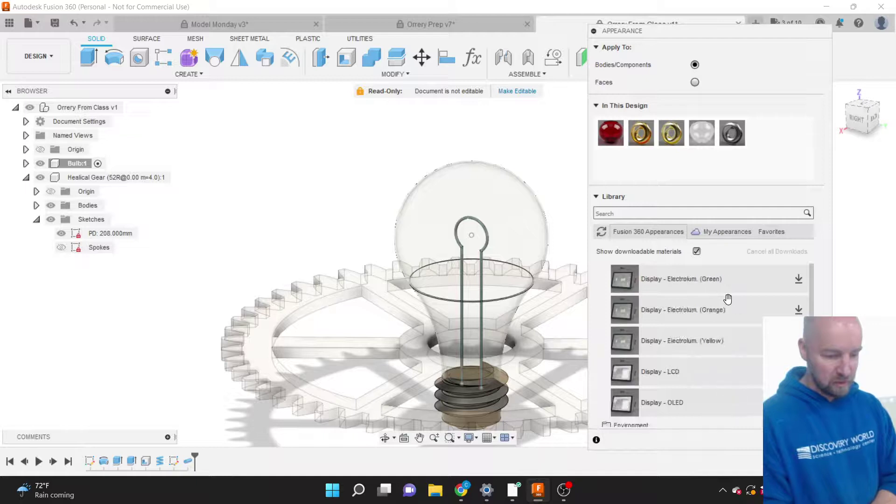
{"action": "scroll", "coordinate": [728, 299], "scroll_direction": "up", "scroll_amount": 9}
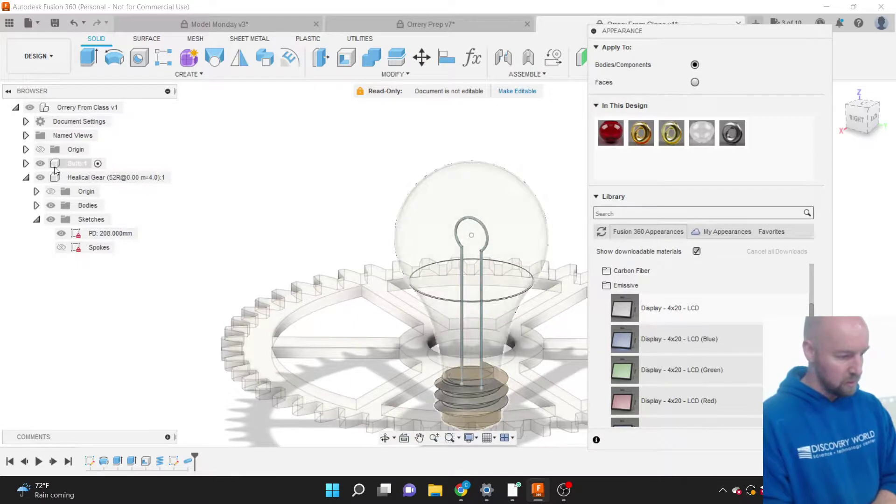
Apply Display - 4x20 - LCD to the Bulb:1 Body3 filament and open its appearance editor.
{"action": "left_click", "coordinate": [26, 164]}
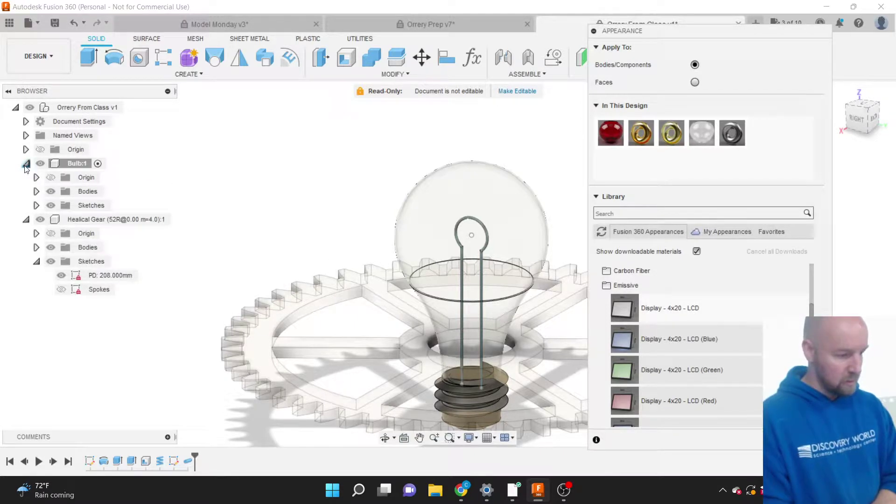
{"action": "left_click", "coordinate": [37, 192]}
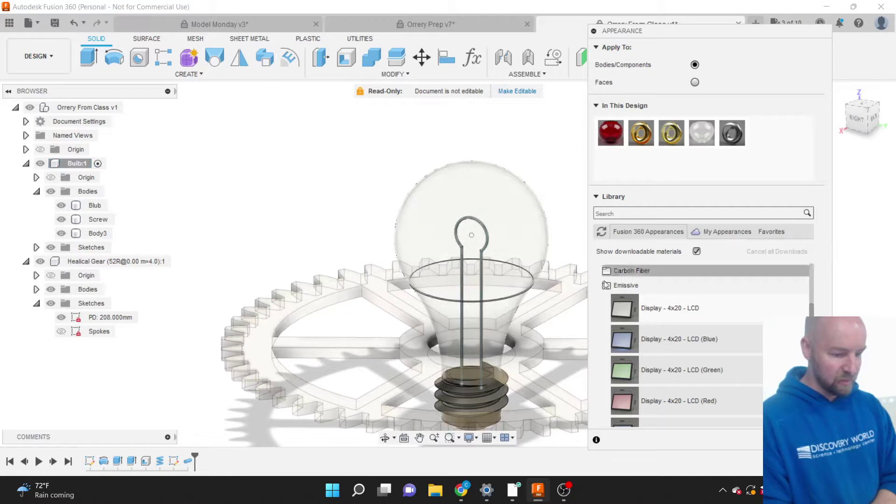
{"action": "left_click_drag", "start_coordinate": [662, 300], "coordinate": [93, 233]}
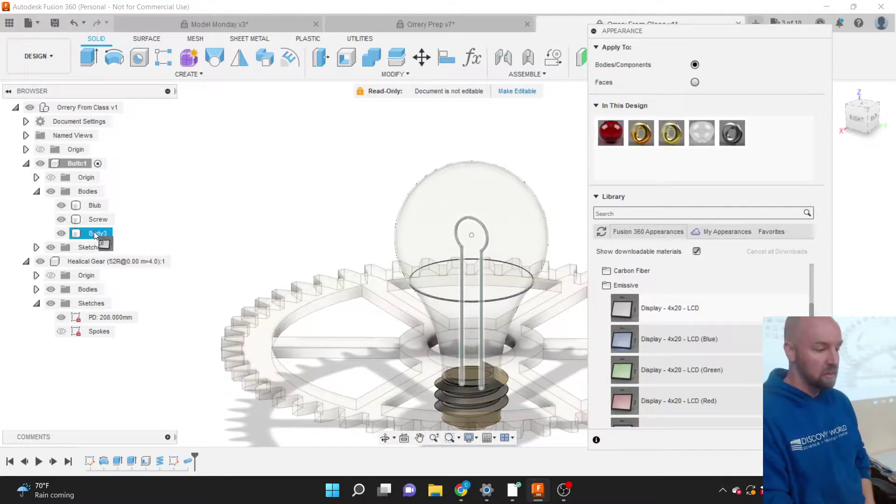
{"action": "left_click_drag", "start_coordinate": [96, 232], "coordinate": [96, 232]}
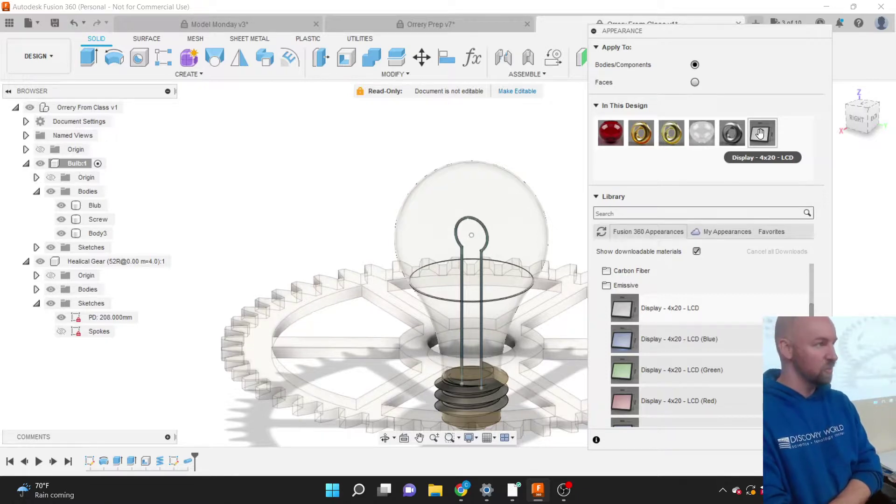
{"action": "double_click", "coordinate": [760, 134]}
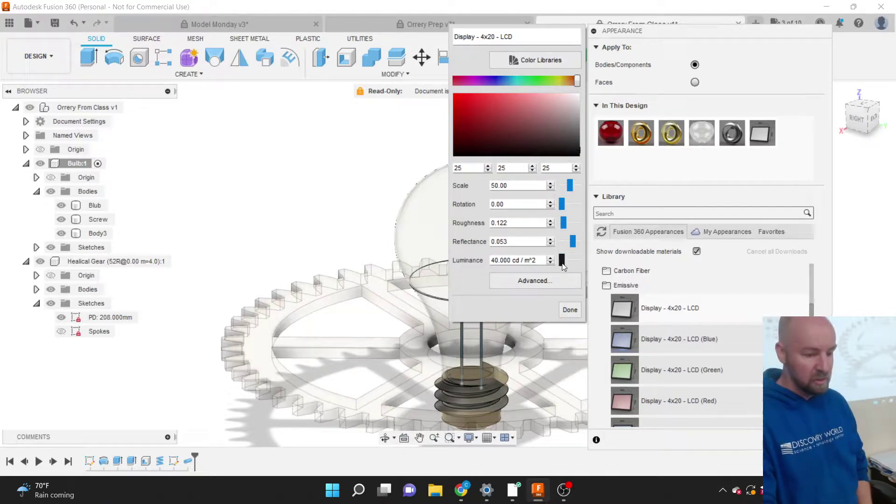
Raise the LCD luminance to 464286 cd/m², tint it orange (238,143,26), and close the panel.
{"action": "left_click_drag", "start_coordinate": [562, 264], "coordinate": [570, 261]}
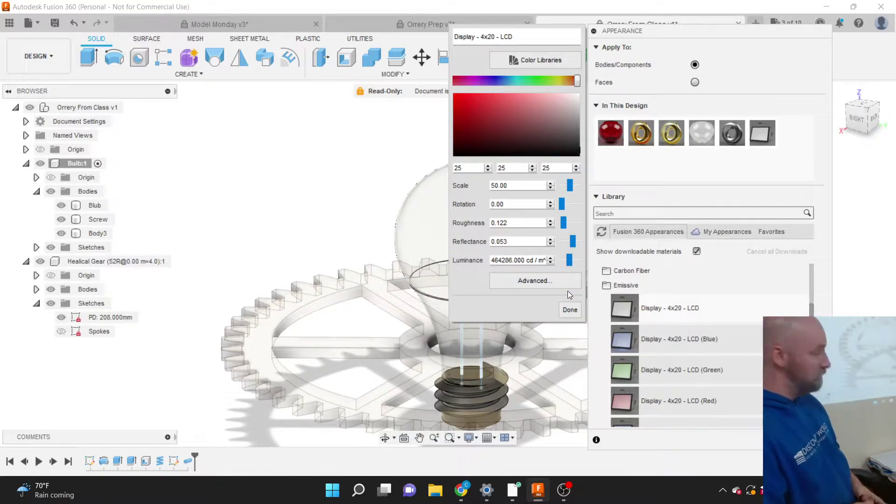
{"action": "left_click", "coordinate": [570, 308]}
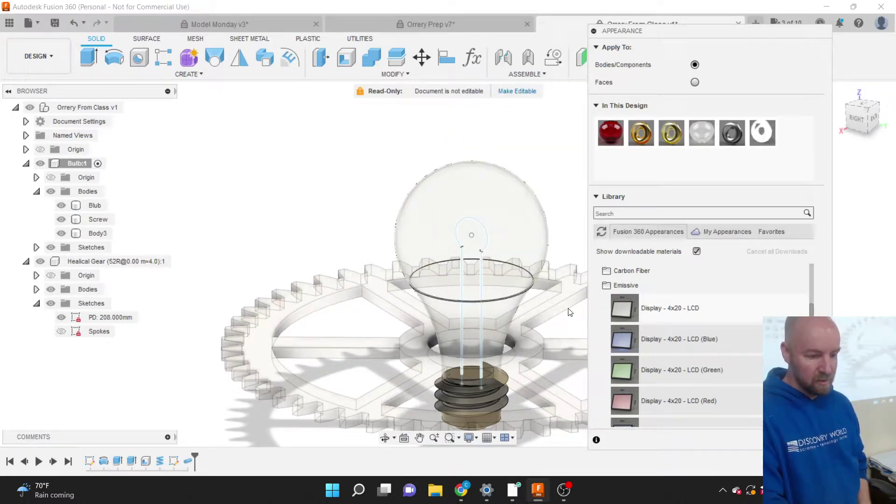
{"action": "double_click", "coordinate": [761, 141]}
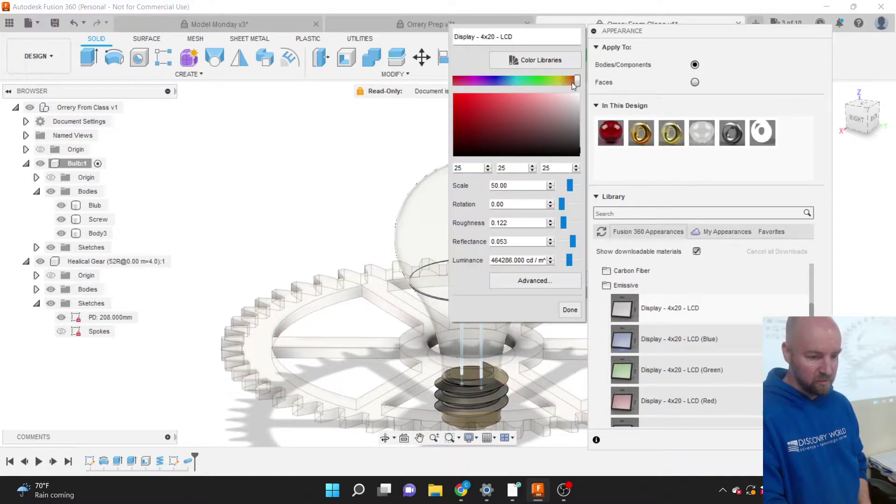
{"action": "left_click_drag", "start_coordinate": [574, 82], "coordinate": [566, 82]}
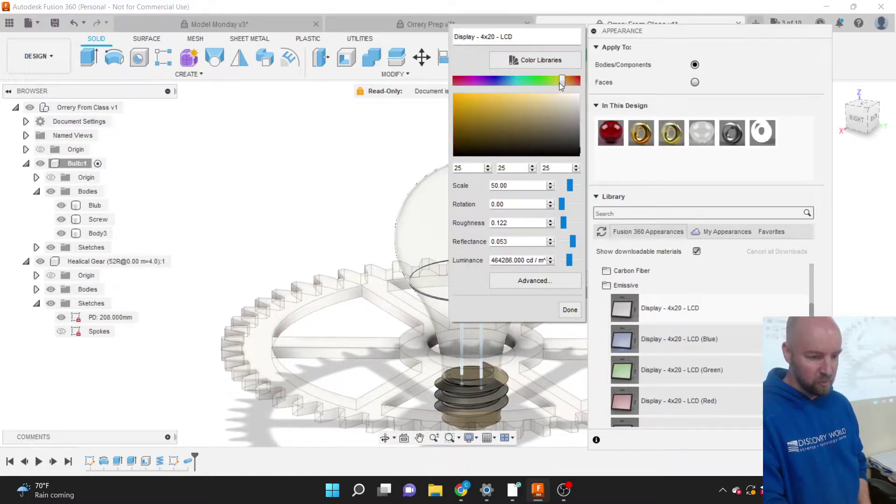
{"action": "left_click", "coordinate": [466, 98]}
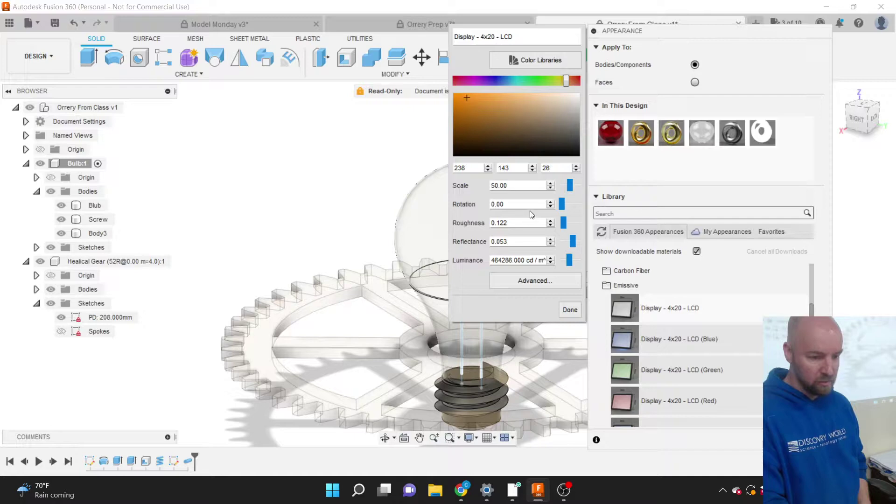
{"action": "left_click", "coordinate": [570, 310]}
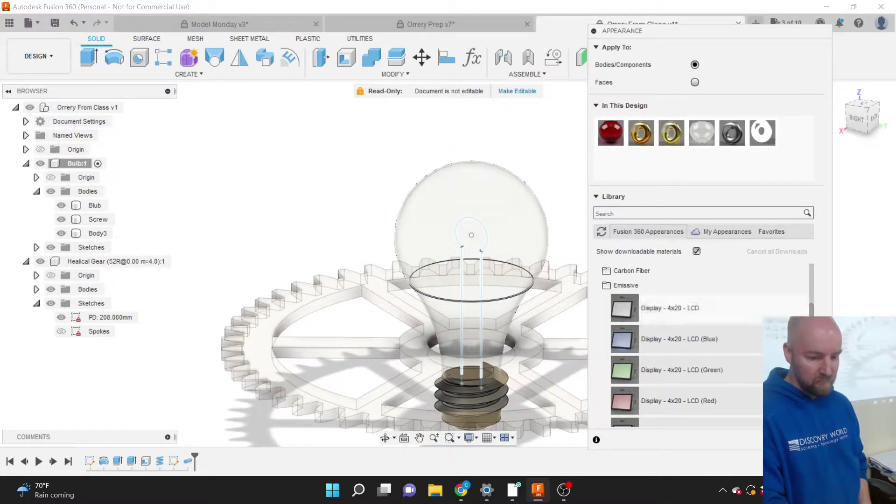
{"action": "left_click", "coordinate": [804, 440]}
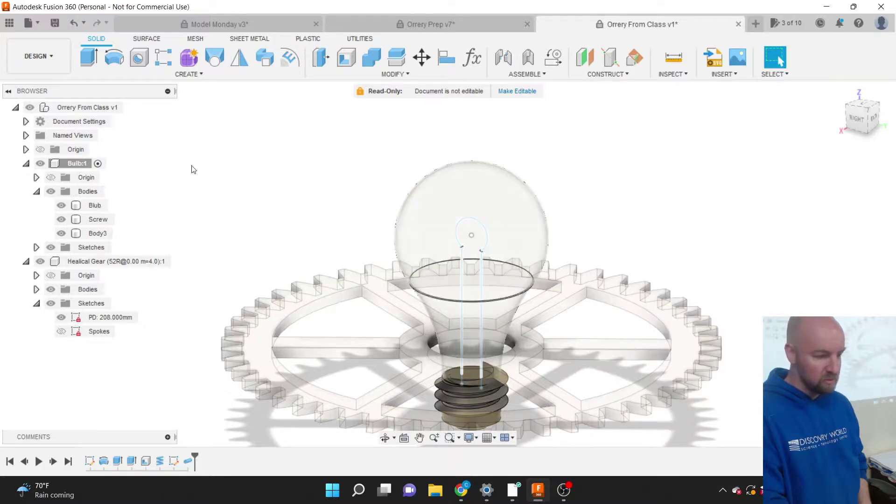
Activate the root Orrery From Class v1 assembly and bring up the workspace list.
{"action": "left_click", "coordinate": [136, 107]}
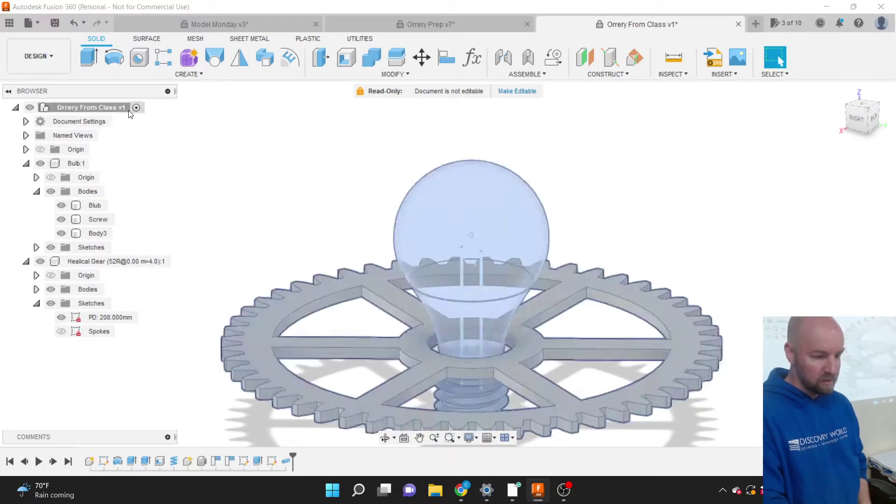
{"action": "scroll", "coordinate": [572, 277], "scroll_direction": "down", "scroll_amount": 1}
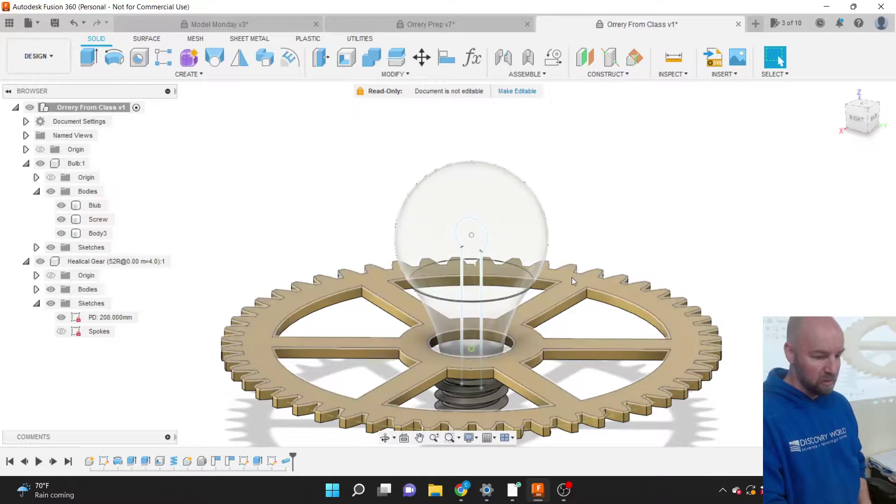
{"action": "scroll", "coordinate": [558, 239], "scroll_direction": "down", "scroll_amount": 1}
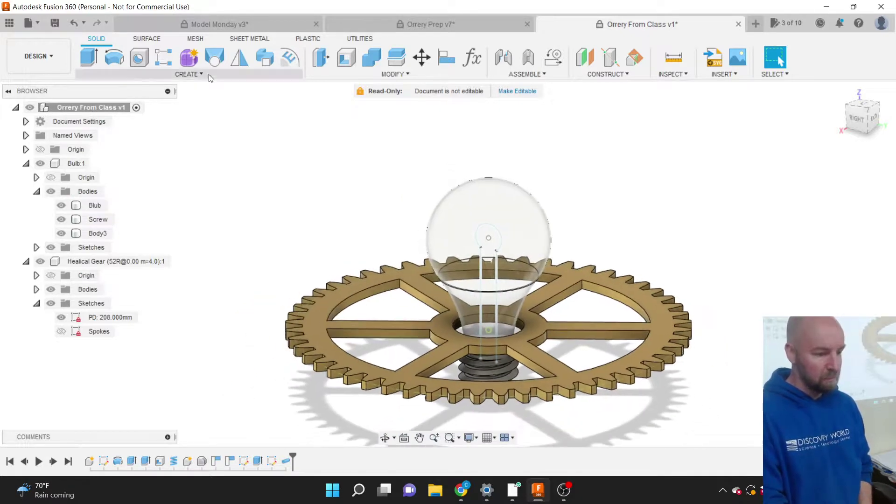
{"action": "left_click", "coordinate": [53, 59]}
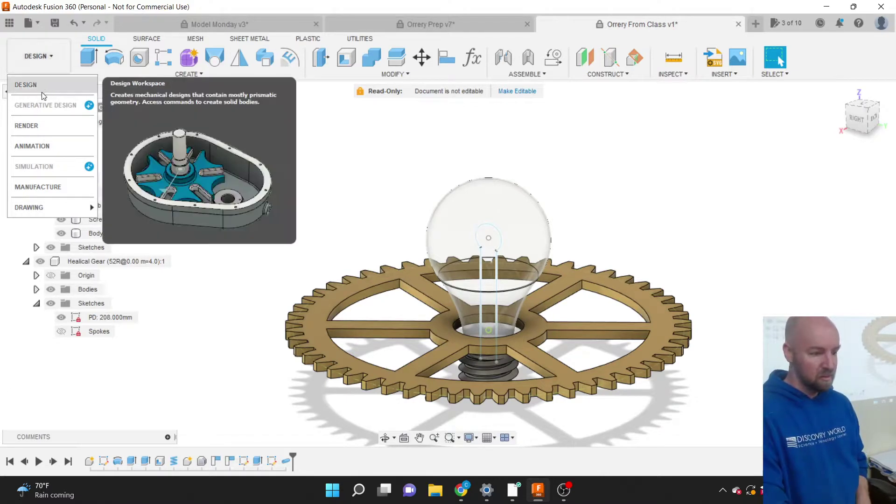
Switch to the Render workspace and open the render settings (1536×506 PNG, Final quality).
{"action": "left_click", "coordinate": [43, 126]}
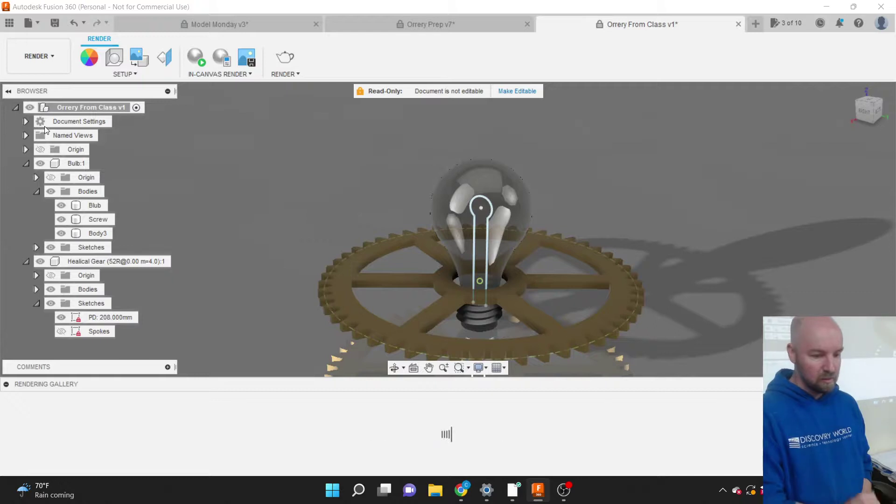
{"action": "left_click", "coordinate": [446, 185]}
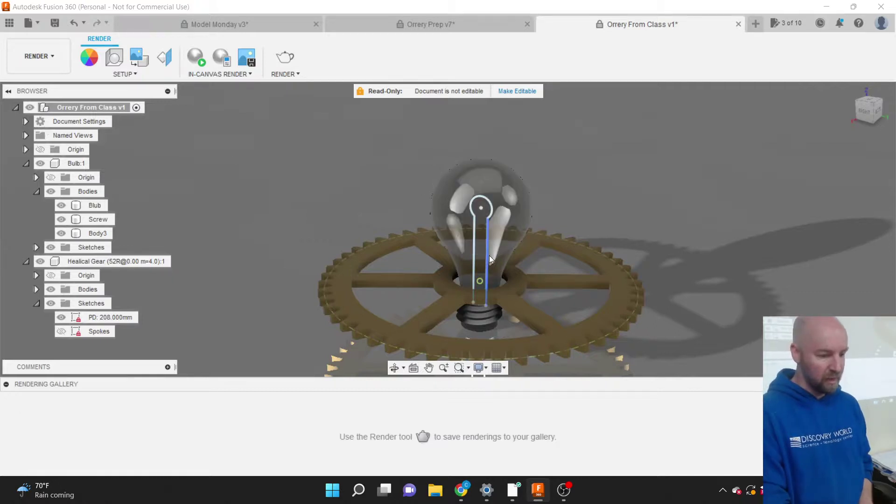
{"action": "scroll", "coordinate": [489, 255], "scroll_direction": "up", "scroll_amount": 1}
{"action": "scroll", "coordinate": [489, 256], "scroll_direction": "down", "scroll_amount": 2}
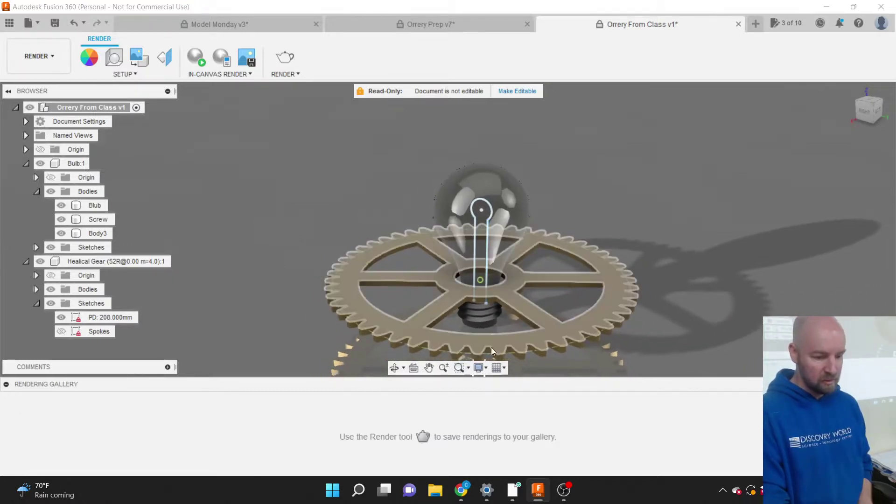
{"action": "left_click", "coordinate": [287, 63]}
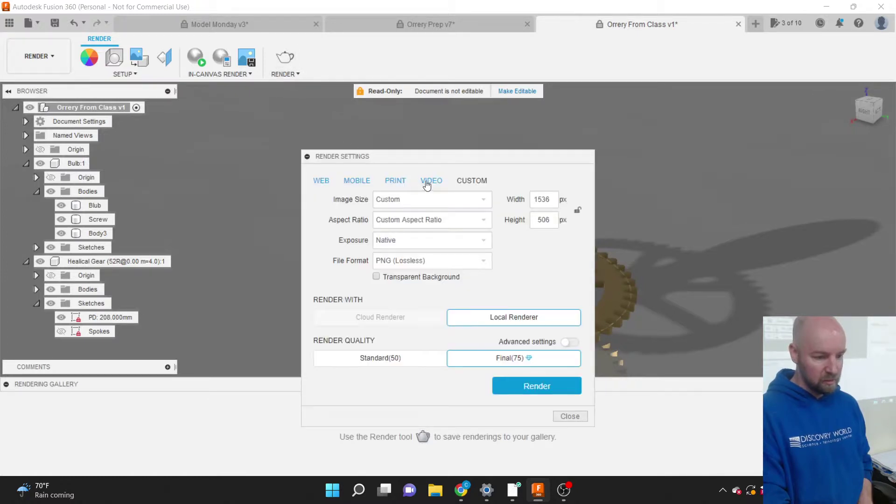
Choose the 720P 1280 x 720 video preset and start the local Final-quality rendering.
{"action": "left_click", "coordinate": [434, 184]}
{"action": "left_click", "coordinate": [442, 204]}
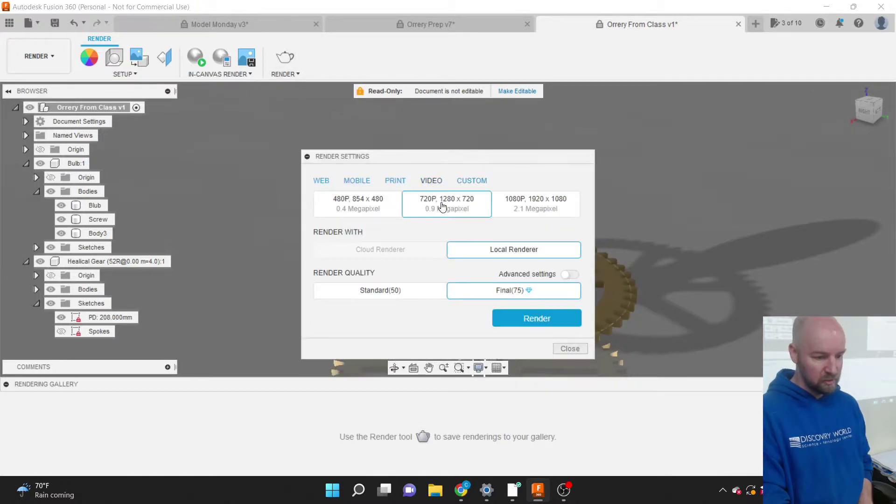
{"action": "left_click", "coordinate": [532, 317]}
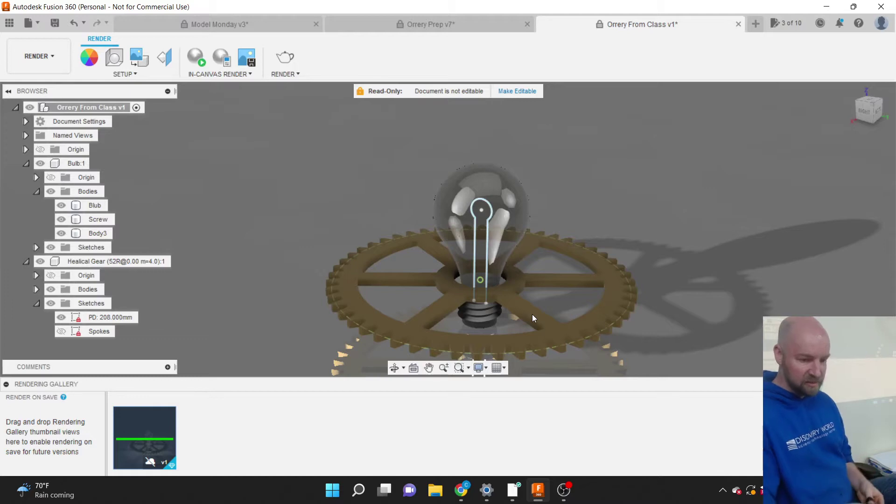
Zoom into the gear rim and select the vertical edge at a tooth's tip.
{"action": "scroll", "coordinate": [630, 319], "scroll_direction": "up", "scroll_amount": 5}
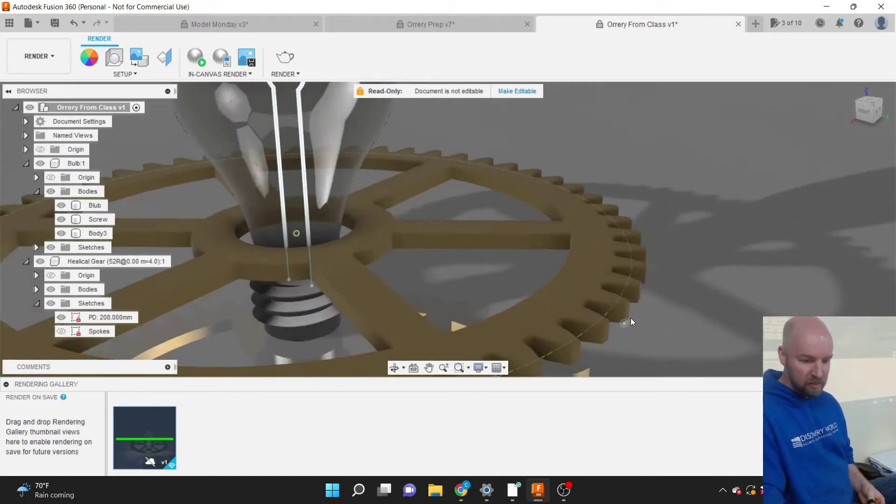
{"action": "scroll", "coordinate": [631, 318], "scroll_direction": "up", "scroll_amount": 5}
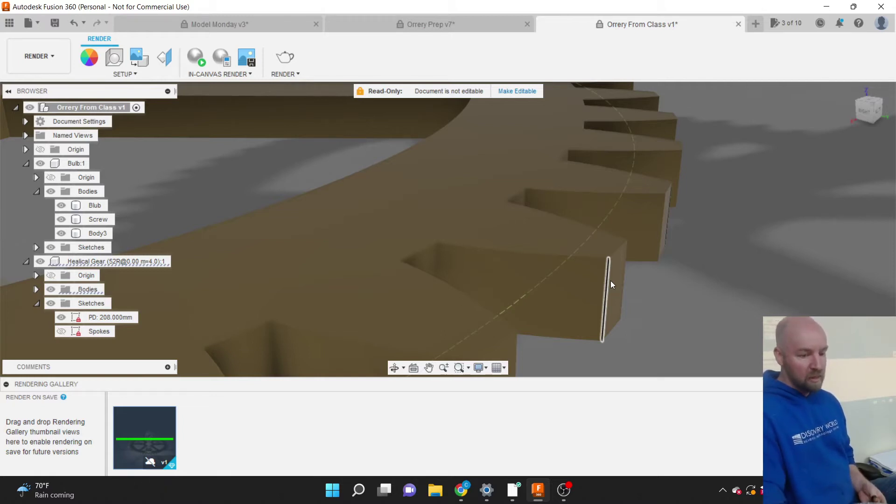
{"action": "left_click", "coordinate": [607, 282]}
{"action": "left_click", "coordinate": [435, 260]}
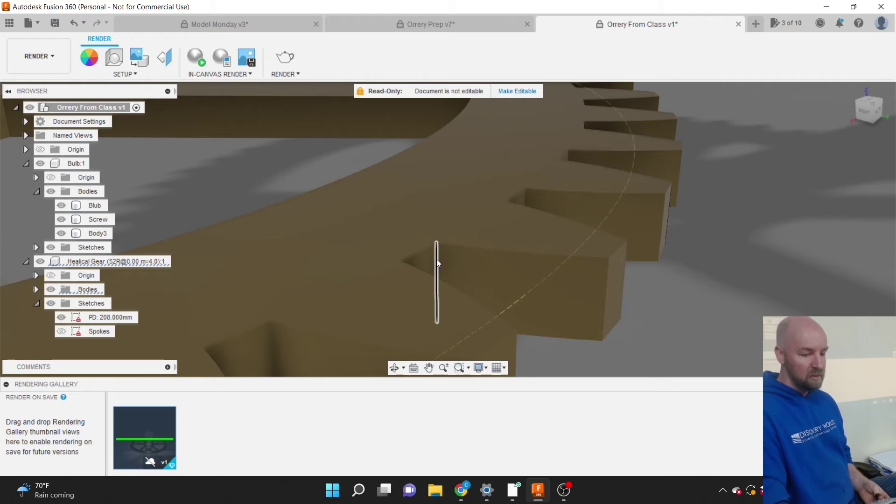
{"action": "left_click", "coordinate": [604, 289]}
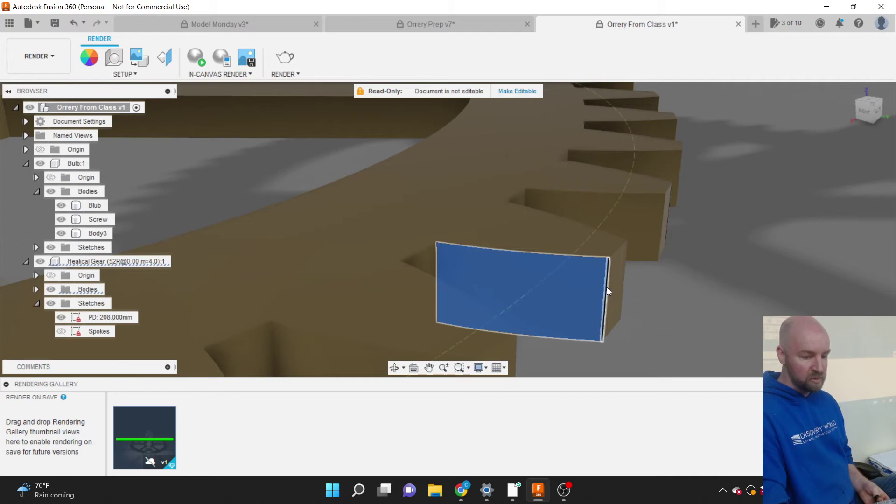
{"action": "left_click", "coordinate": [607, 287]}
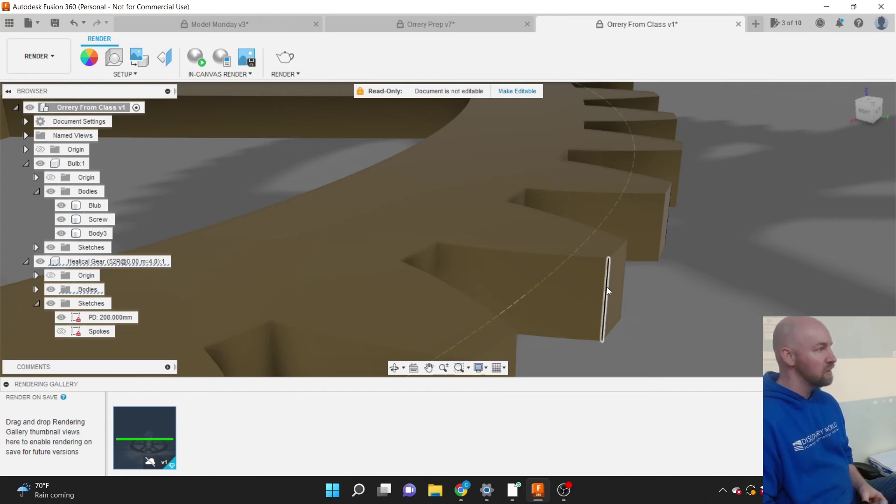
{"action": "left_click", "coordinate": [607, 287]}
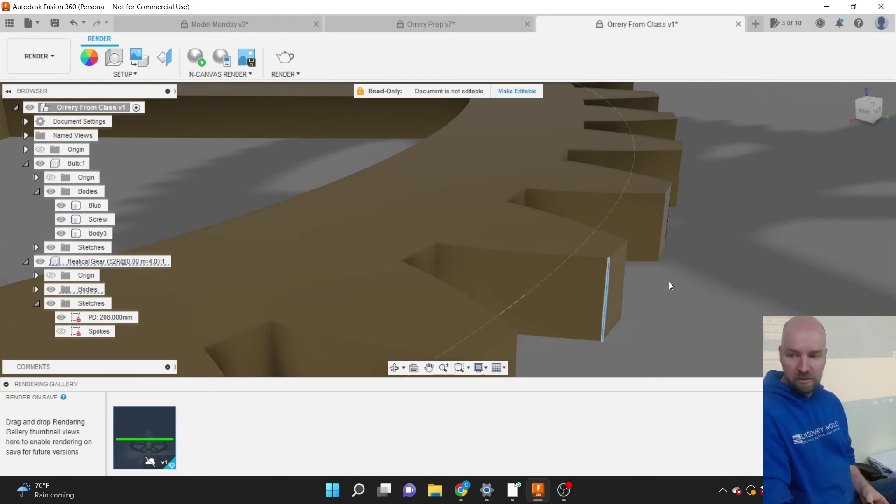